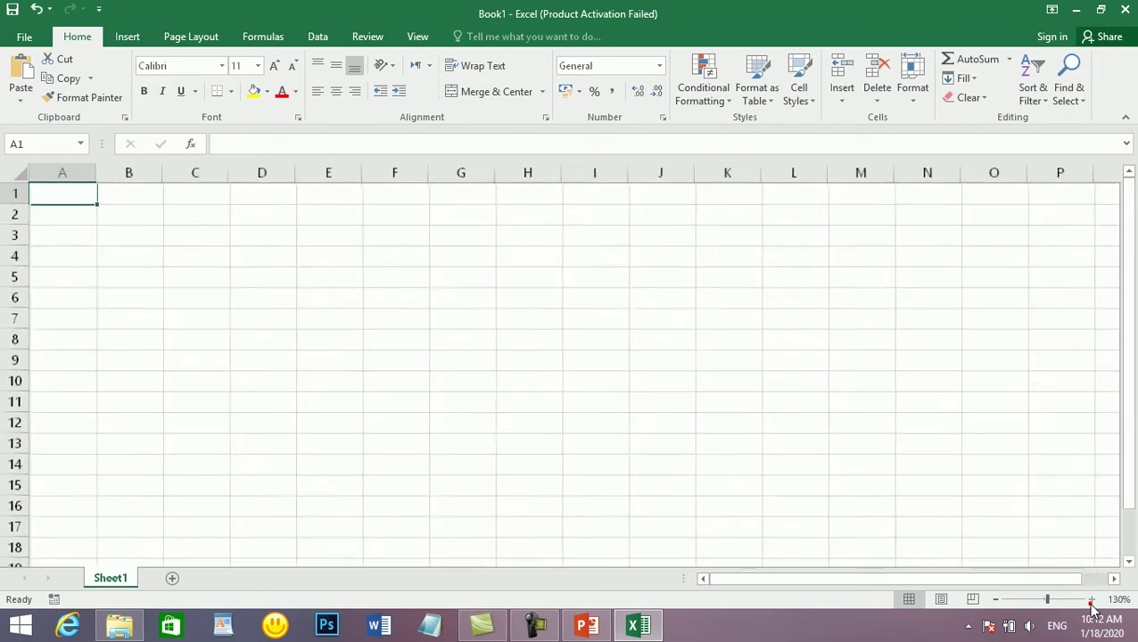
pyautogui.click(1092, 599)
pyautogui.click(436, 325)
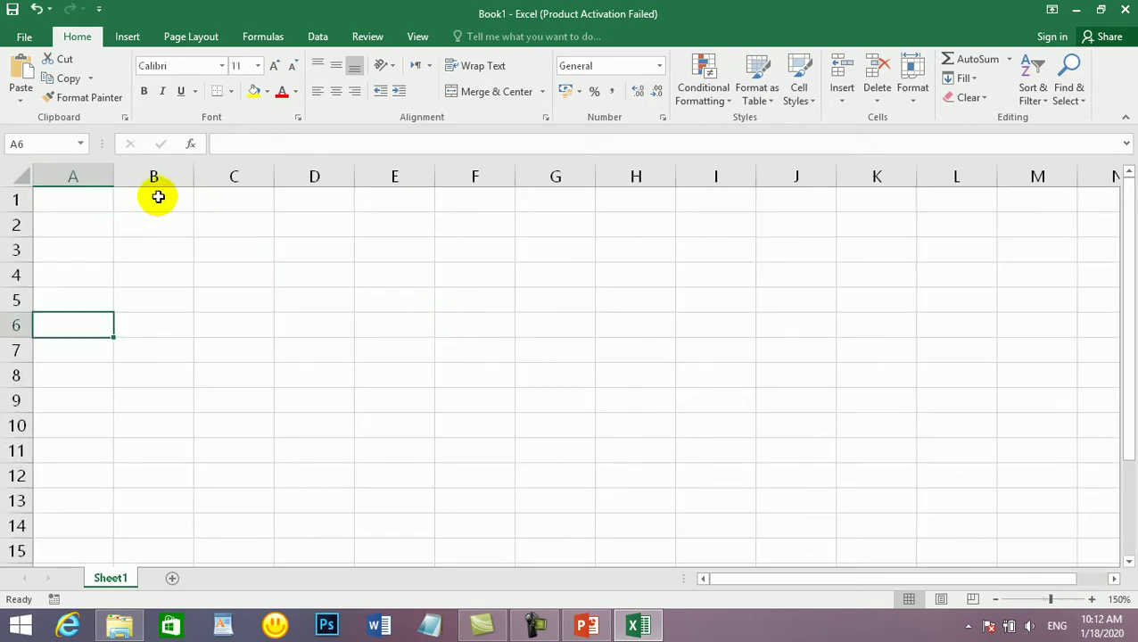
pyautogui.click(232, 190)
pyautogui.moveTo(292, 216); pyautogui.dragTo(407, 216)
pyautogui.moveTo(241, 195); pyautogui.dragTo(531, 231)
pyautogui.moveTo(256, 247); pyautogui.dragTo(561, 256)
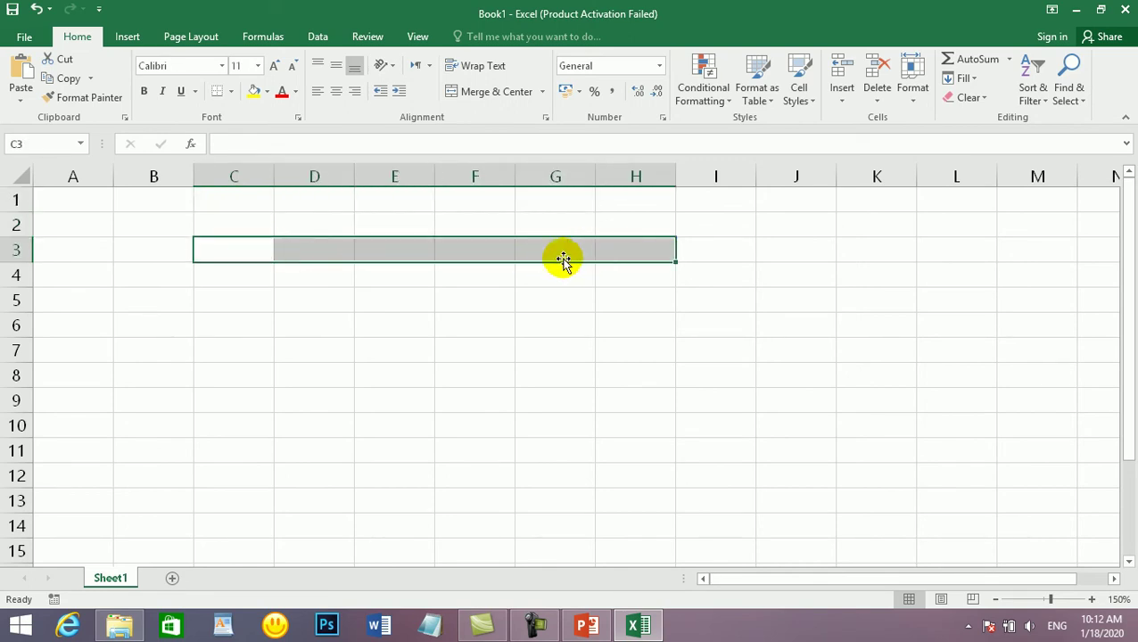
pyautogui.moveTo(259, 273); pyautogui.dragTo(571, 265)
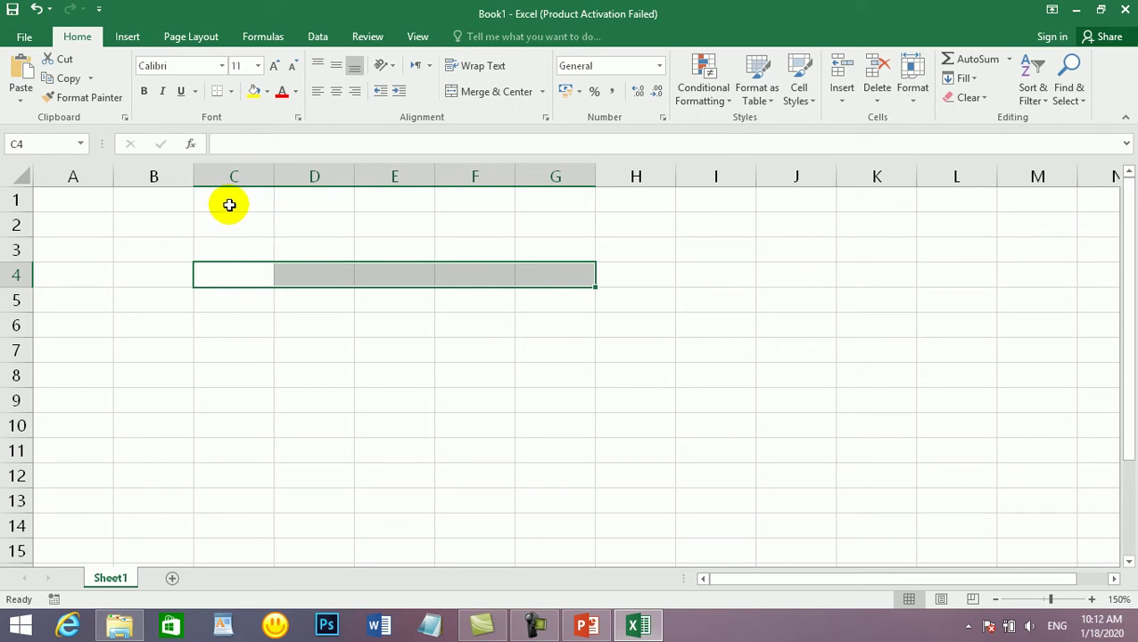
pyautogui.moveTo(229, 199); pyautogui.dragTo(559, 207)
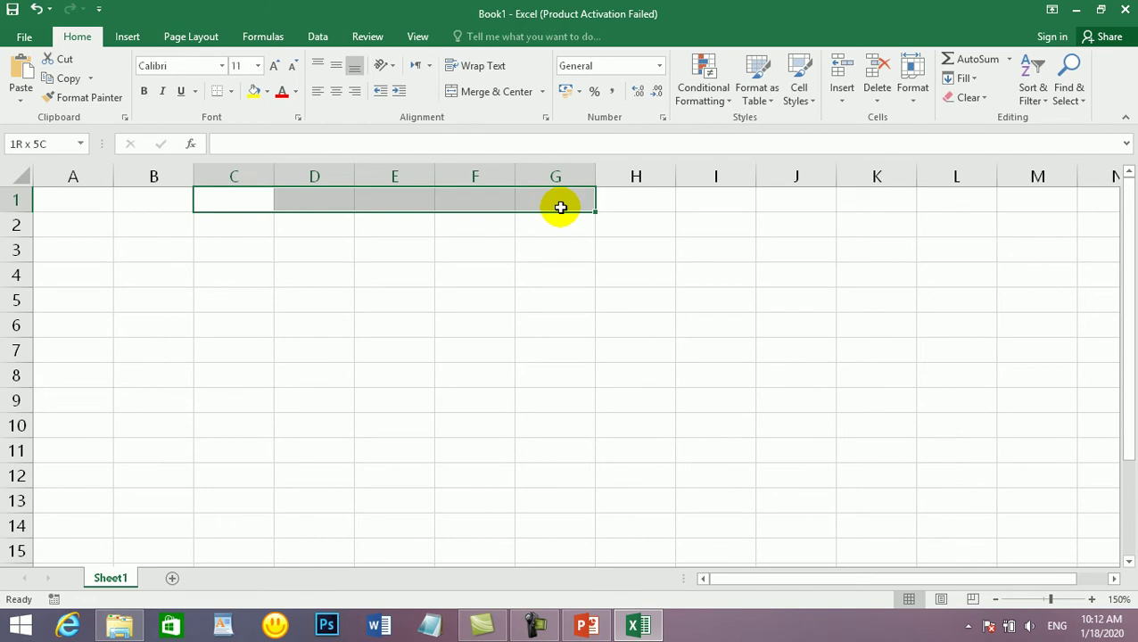
pyautogui.moveTo(254, 227); pyautogui.dragTo(547, 228)
pyautogui.moveTo(251, 257); pyautogui.dragTo(568, 242)
pyautogui.click(382, 300)
# Step: Merge and center cells C1:G2 and enter the heading Al_Musa Construction
pyautogui.moveTo(226, 200); pyautogui.dragTo(551, 221)
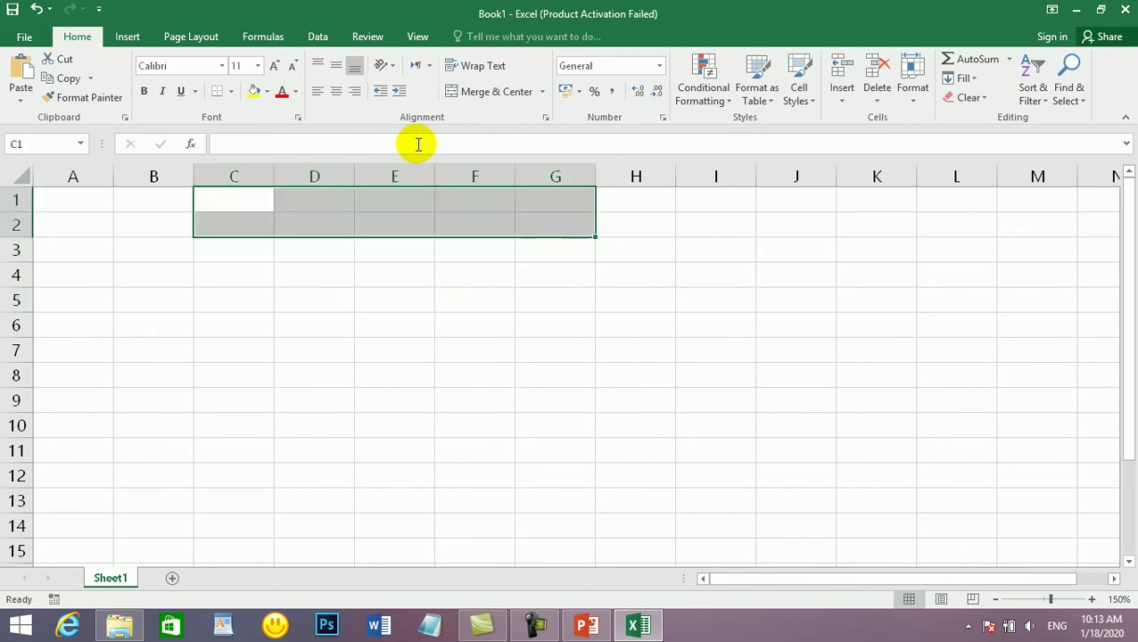
pyautogui.click(476, 96)
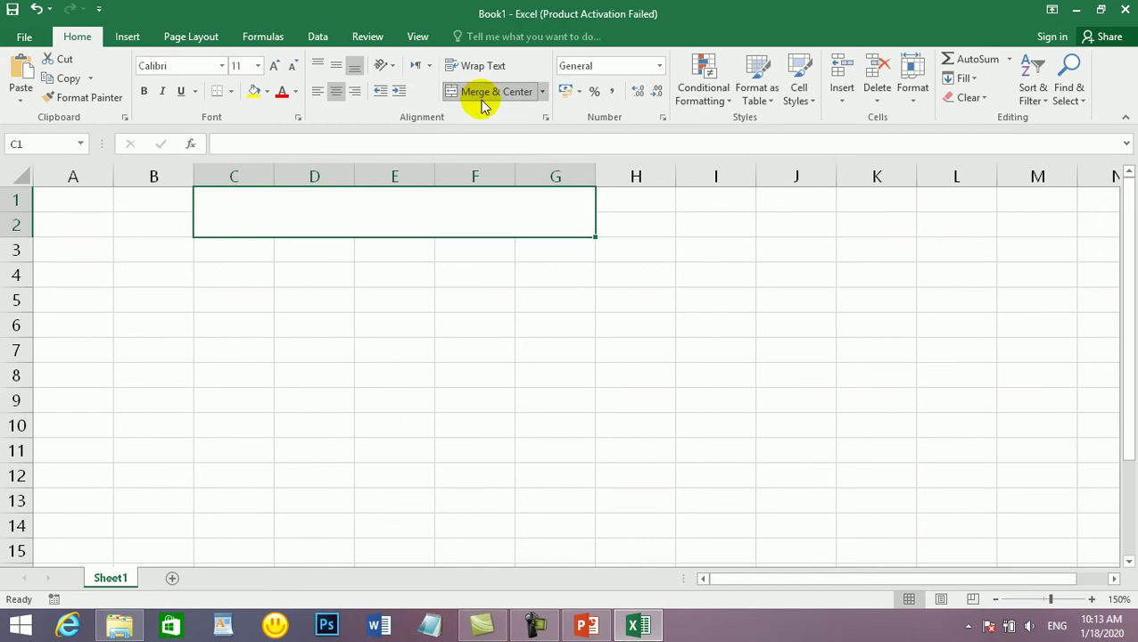
pyautogui.write('Al_Mus')
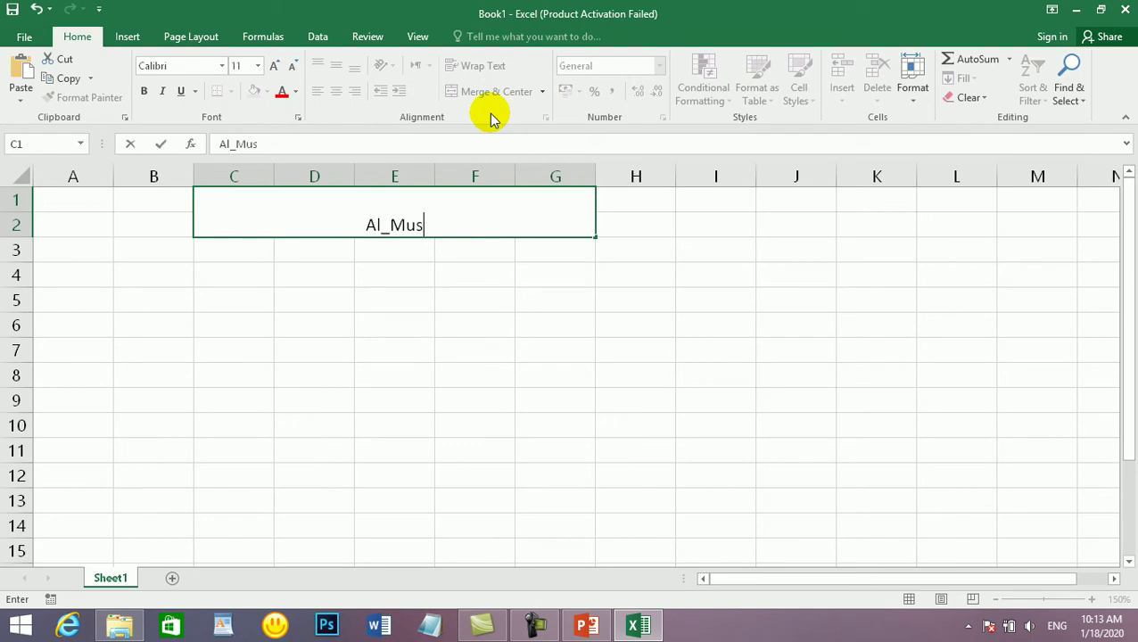
pyautogui.write('a Construction')
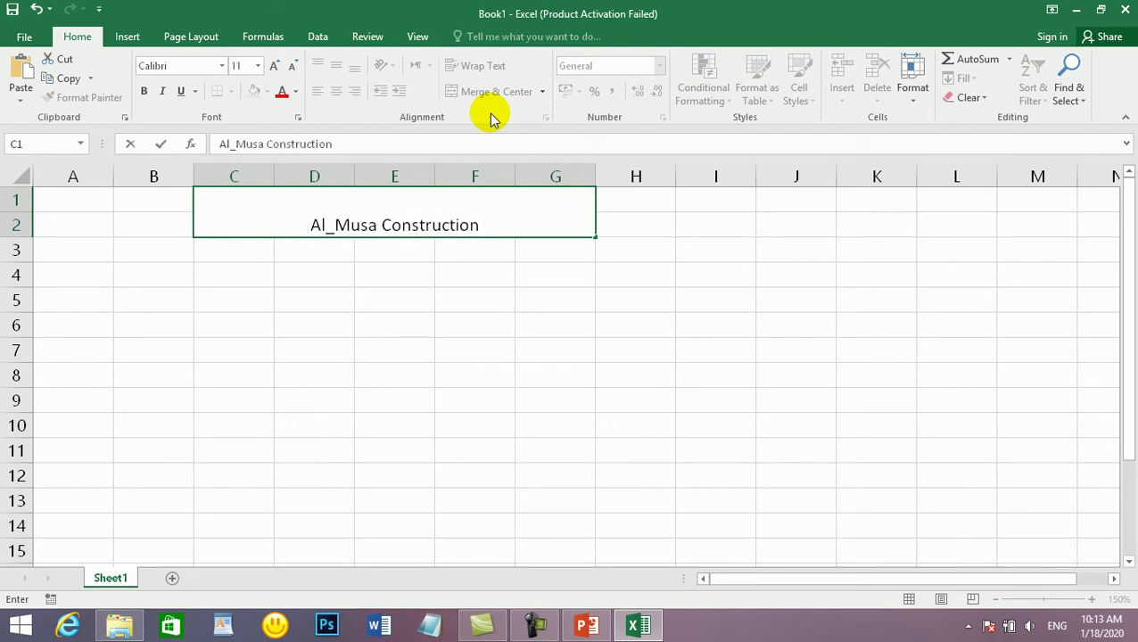
pyautogui.press('BackSpace')
pyautogui.press('Return')
# Step: Align the Al_Musa Construction heading to the vertical middle of its cell and make it bold
pyautogui.click(447, 206)
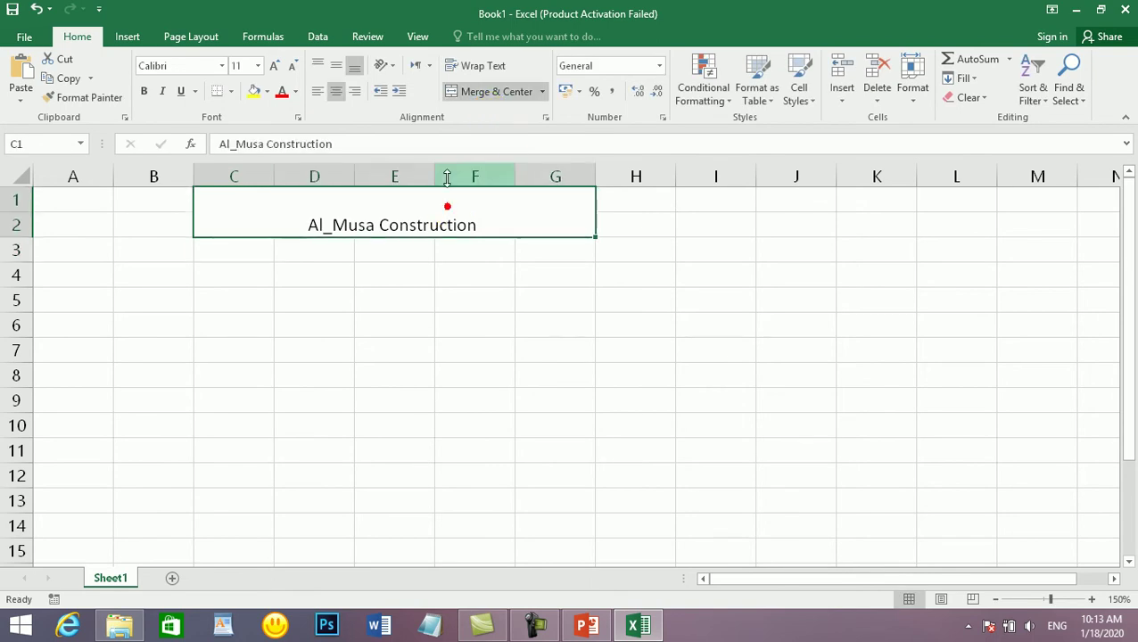
pyautogui.click(336, 66)
pyautogui.click(144, 92)
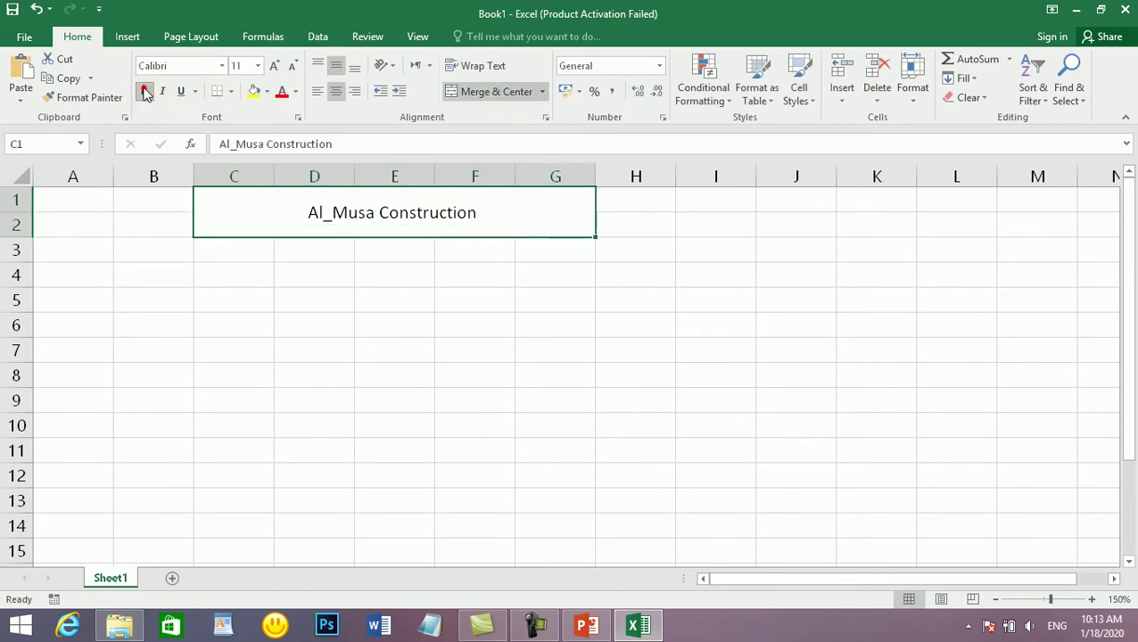
# Step: Give the company heading a black fill with white text at font size 12
pyautogui.click(267, 93)
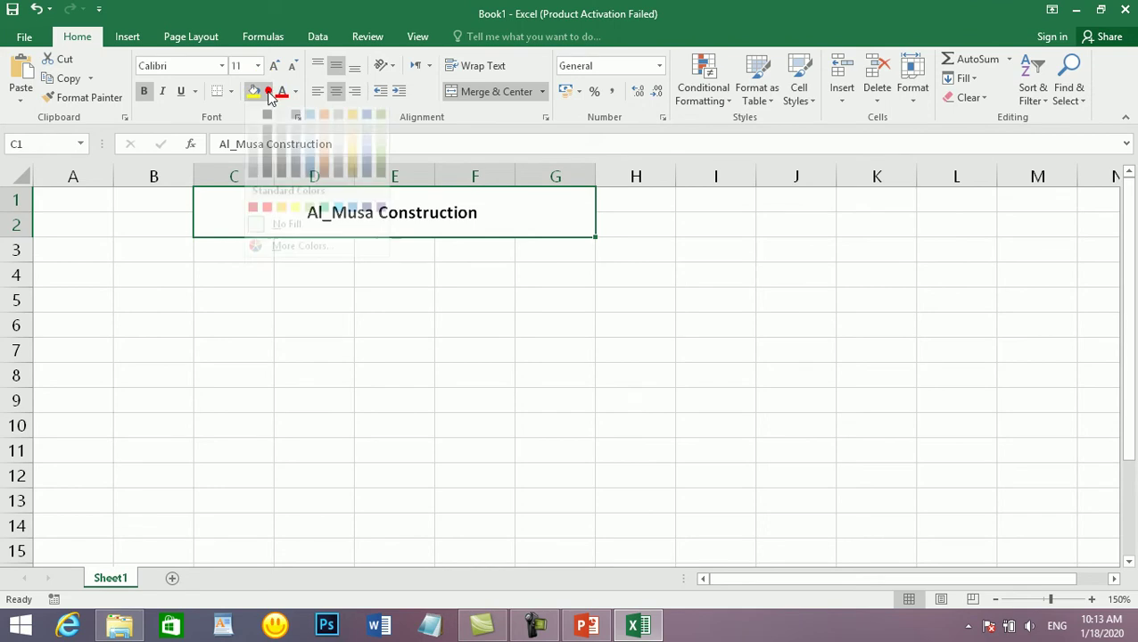
pyautogui.click(265, 130)
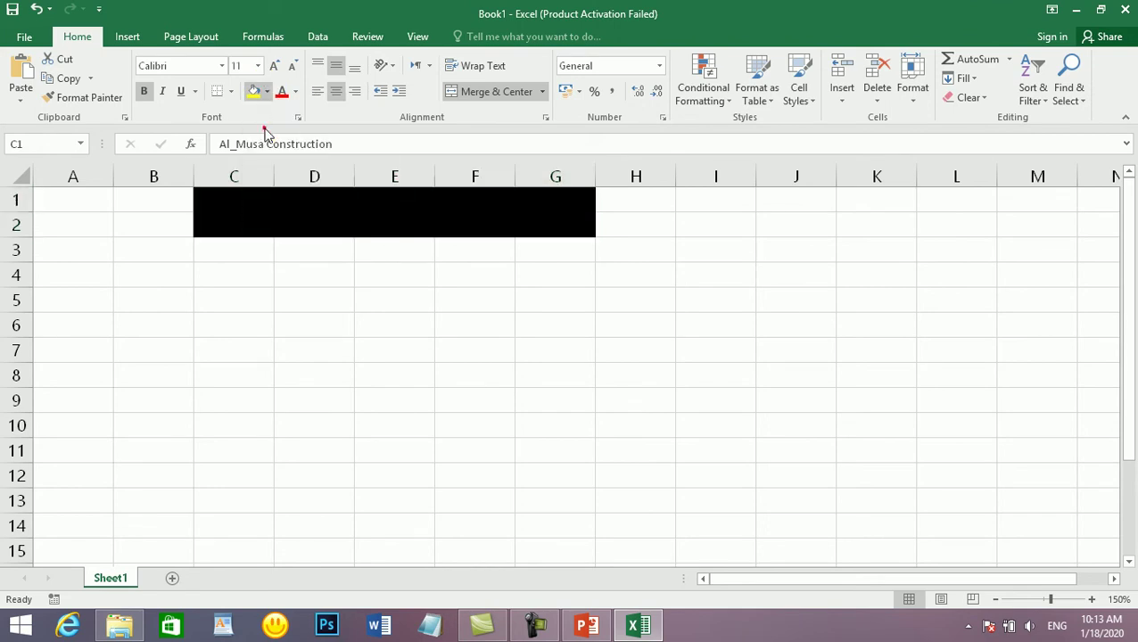
pyautogui.click(294, 92)
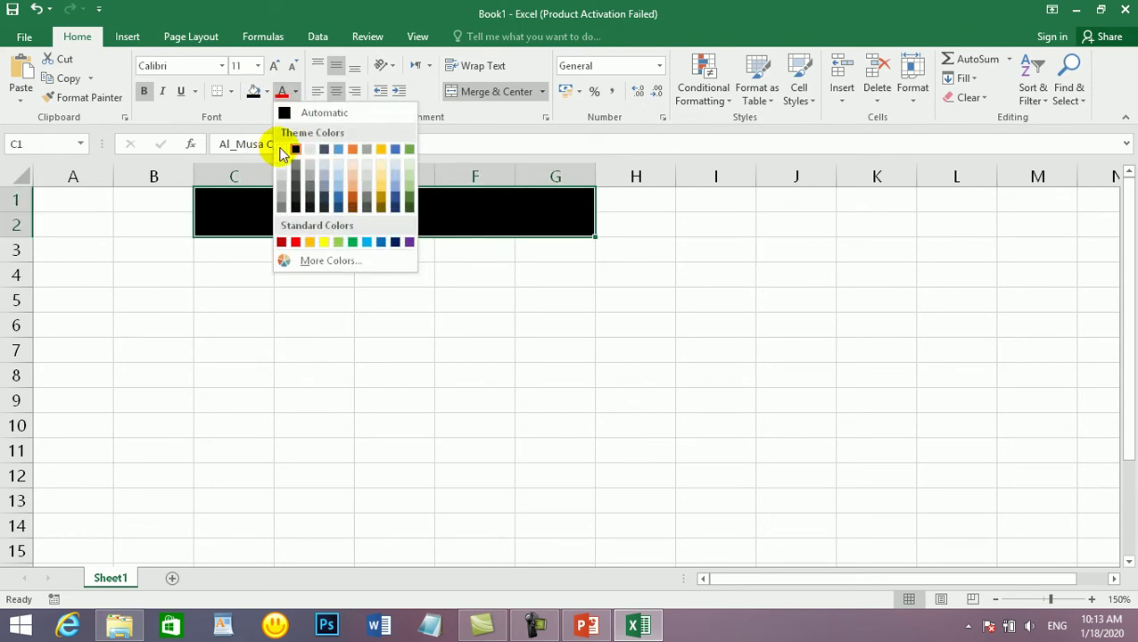
pyautogui.click(281, 149)
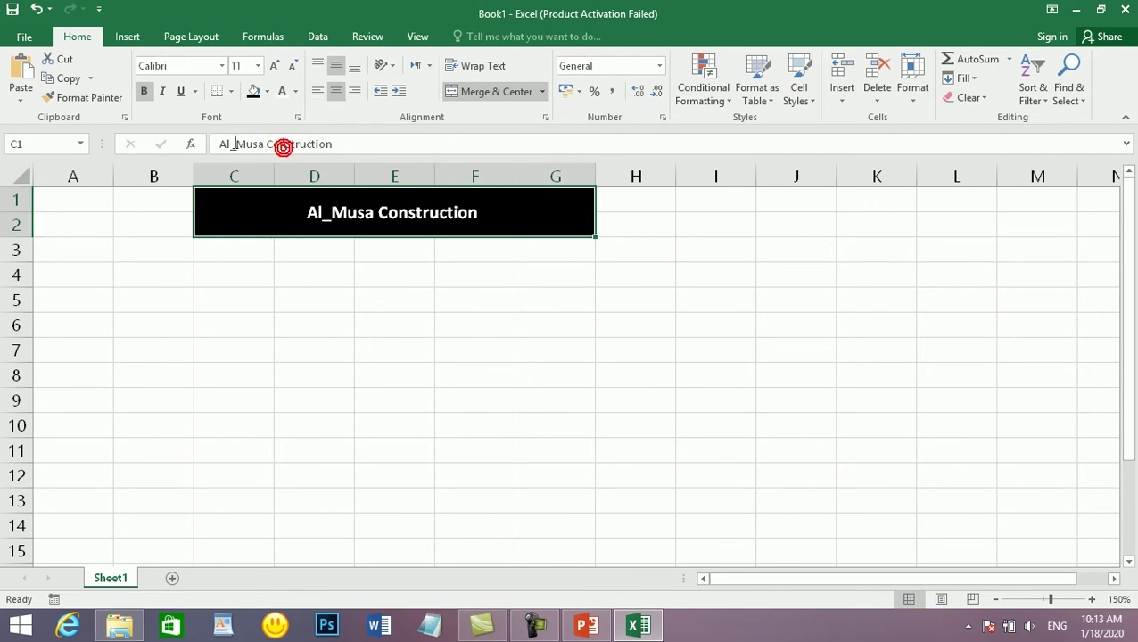
pyautogui.click(274, 68)
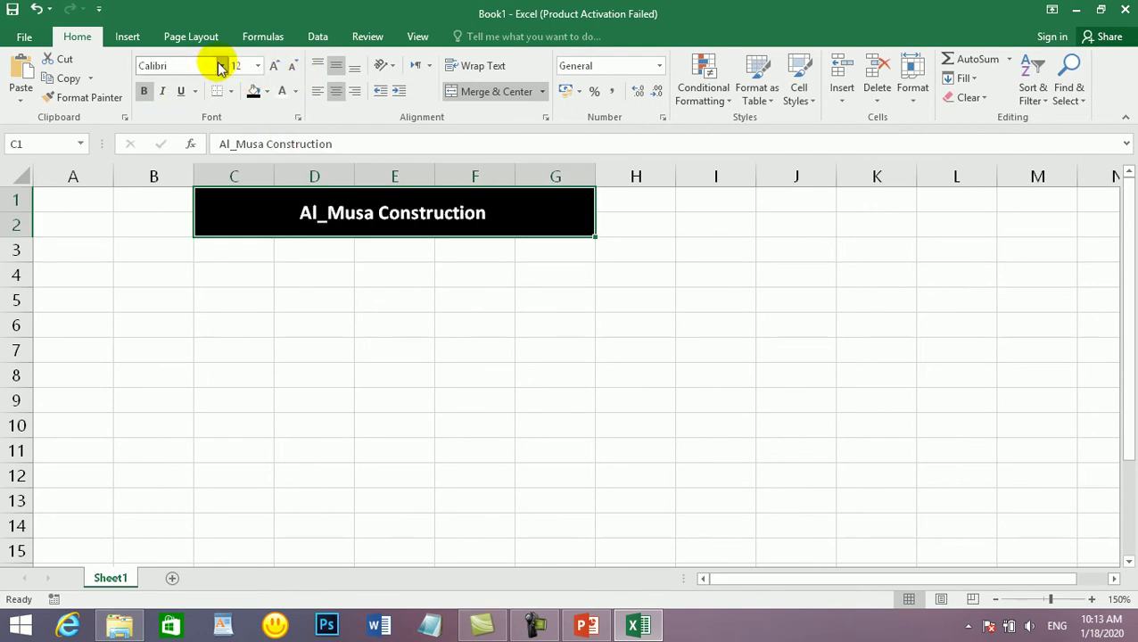
# Step: Merge and center cells C3:G3 below the heading and enter the date 31/12/2019
pyautogui.click(310, 250)
pyautogui.moveTo(233, 249); pyautogui.dragTo(561, 251)
pyautogui.click(475, 93)
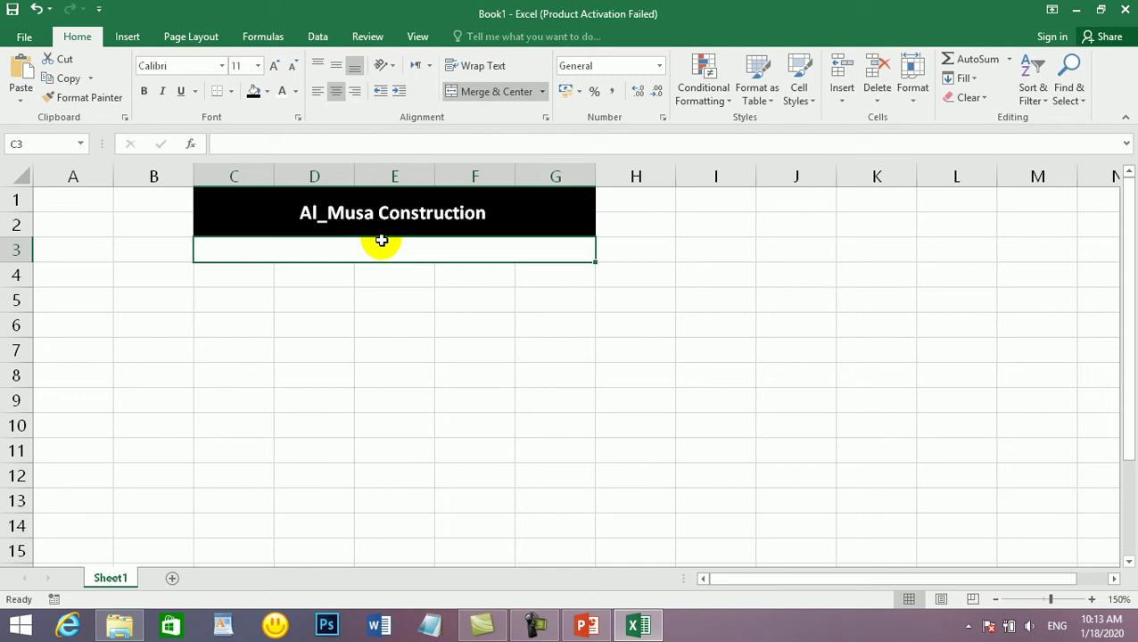
pyautogui.write('31/12/20')
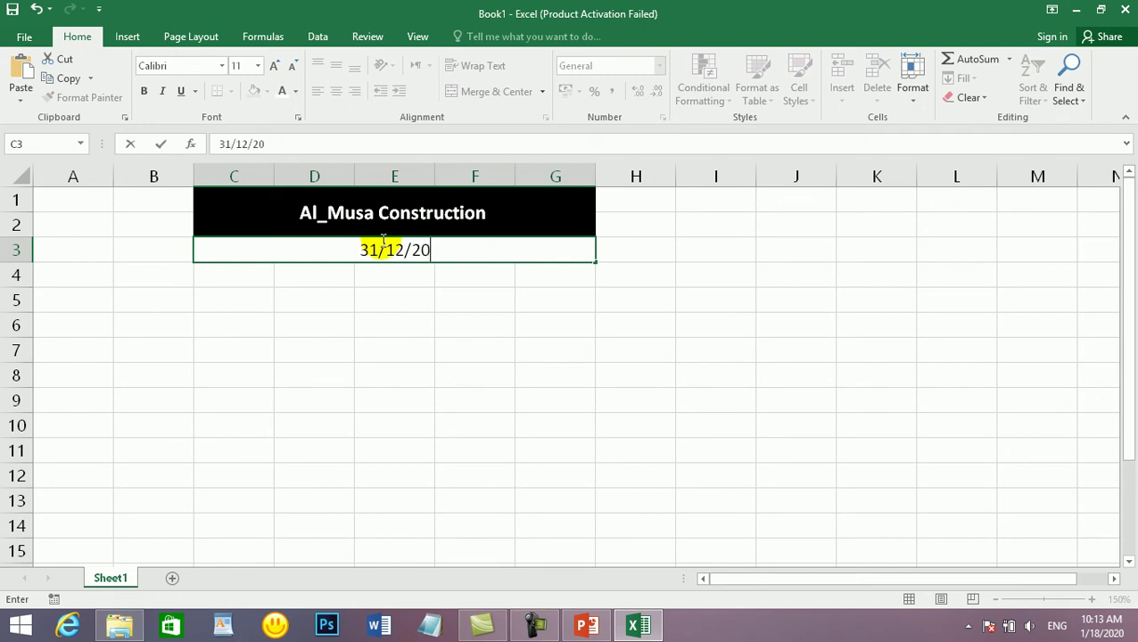
pyautogui.write('19')
pyautogui.press('Return')
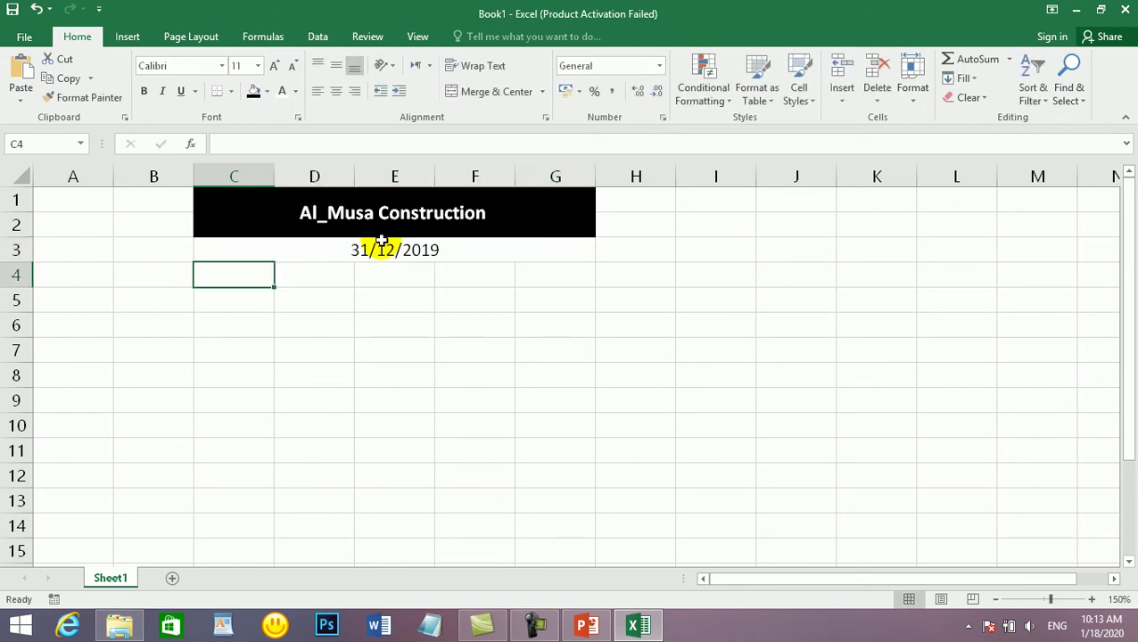
# Step: Make the date in row 3 bold and give its merged cell a light gray fill
pyautogui.doubleClick(384, 241)
pyautogui.click(270, 288)
pyautogui.click(282, 240)
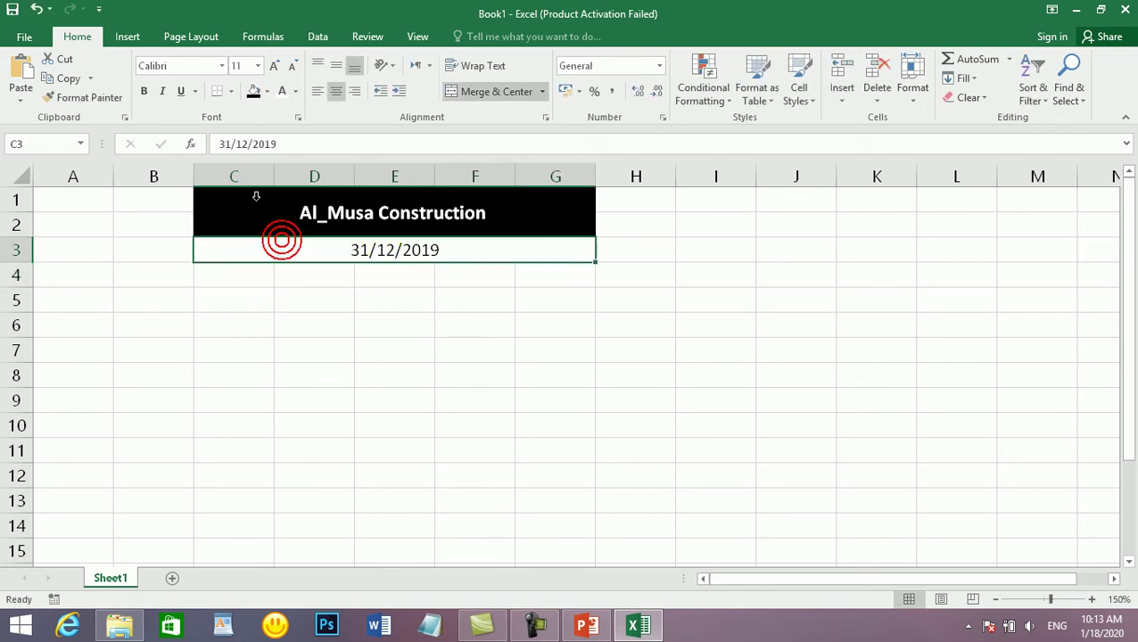
pyautogui.click(140, 91)
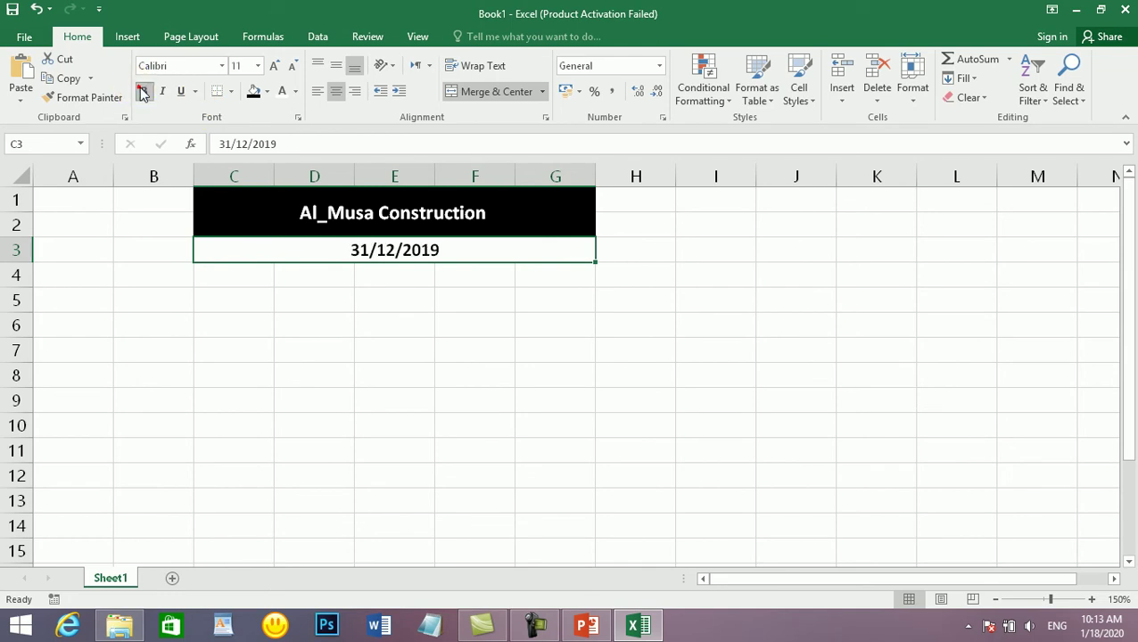
pyautogui.click(269, 92)
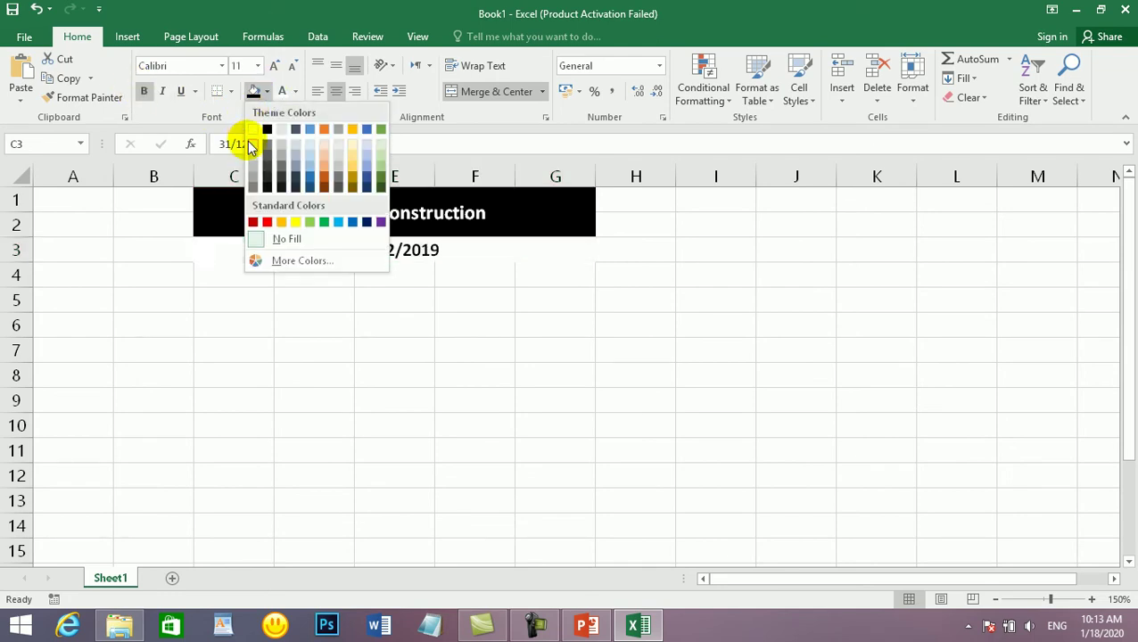
pyautogui.click(250, 159)
pyautogui.click(282, 308)
pyautogui.click(310, 248)
pyautogui.click(221, 279)
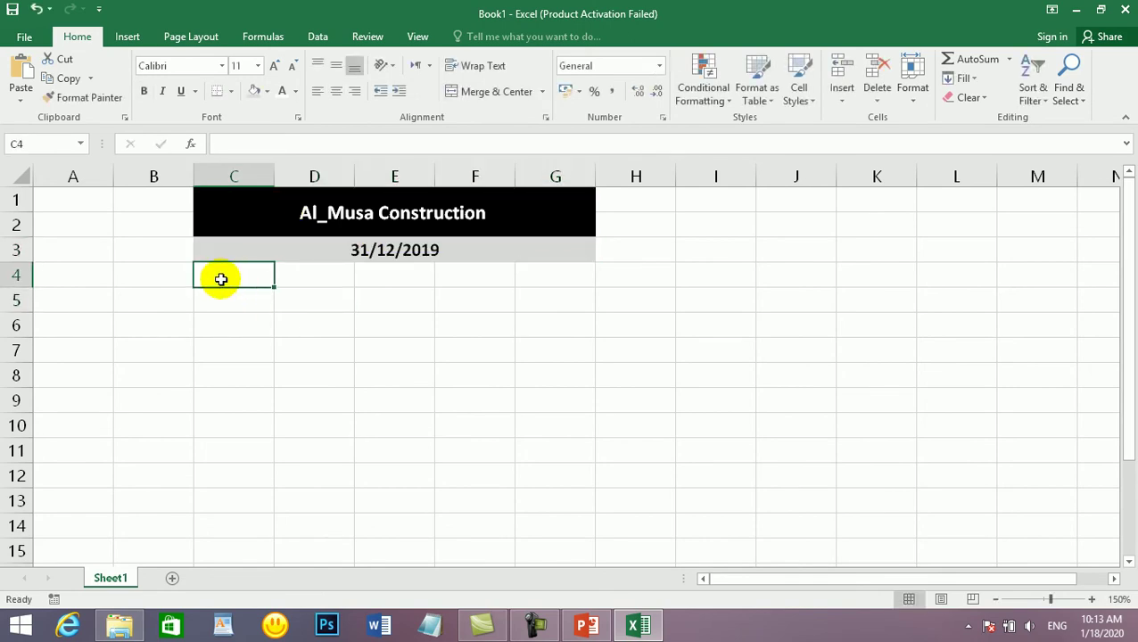
pyautogui.click(264, 353)
# Step: Merge and center cells D4:F4 and enter the title Balance Sheet
pyautogui.moveTo(324, 275); pyautogui.dragTo(488, 271)
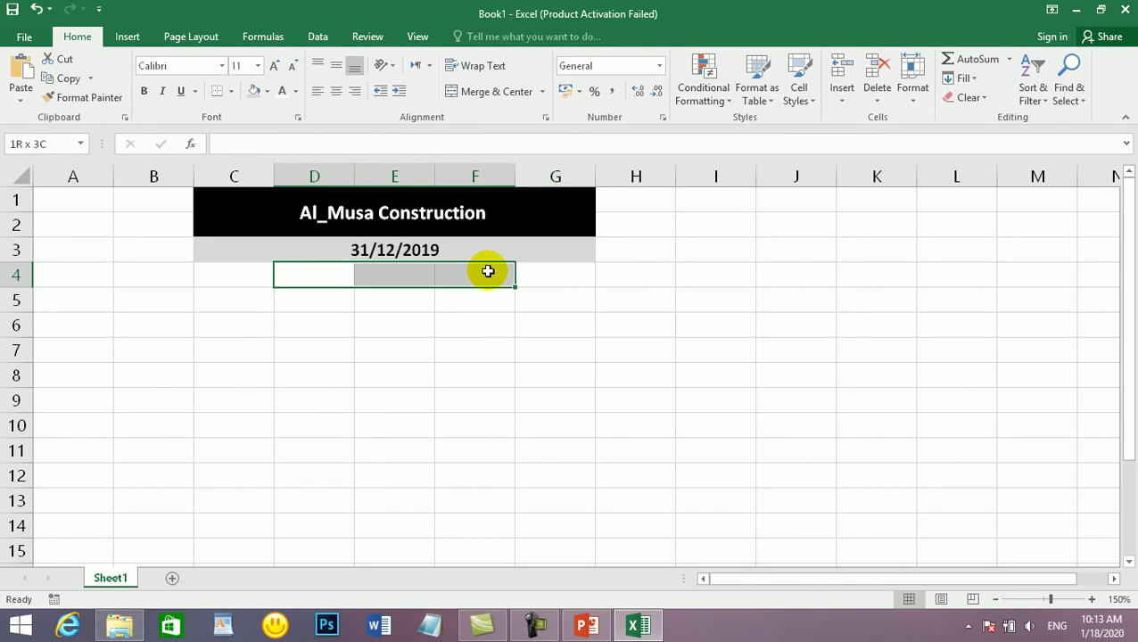
pyautogui.click(467, 92)
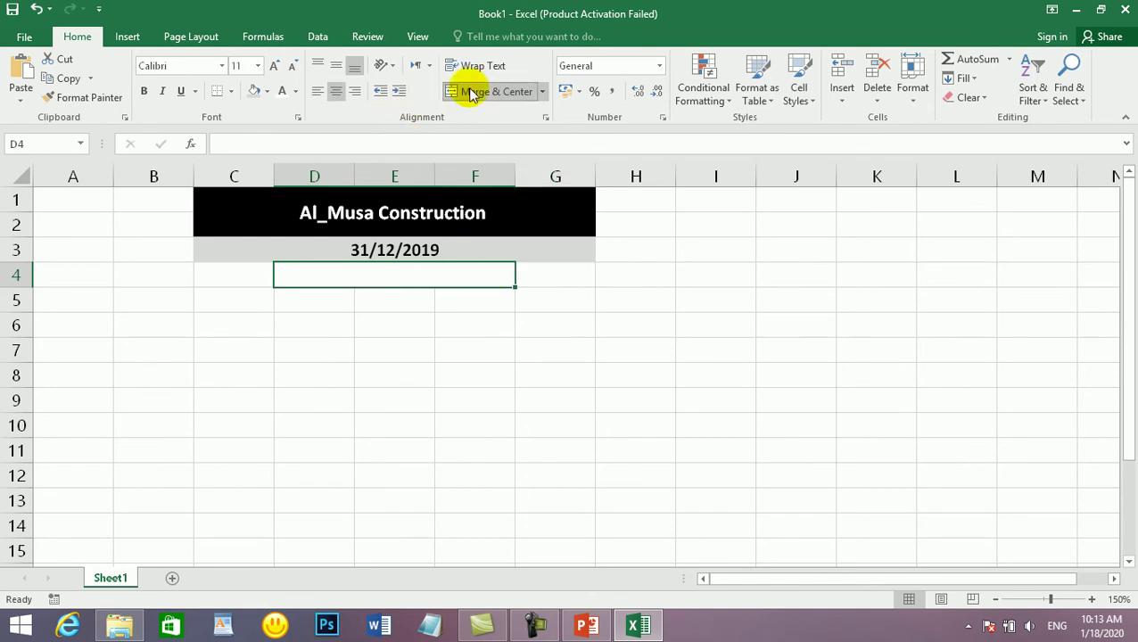
pyautogui.write('b')
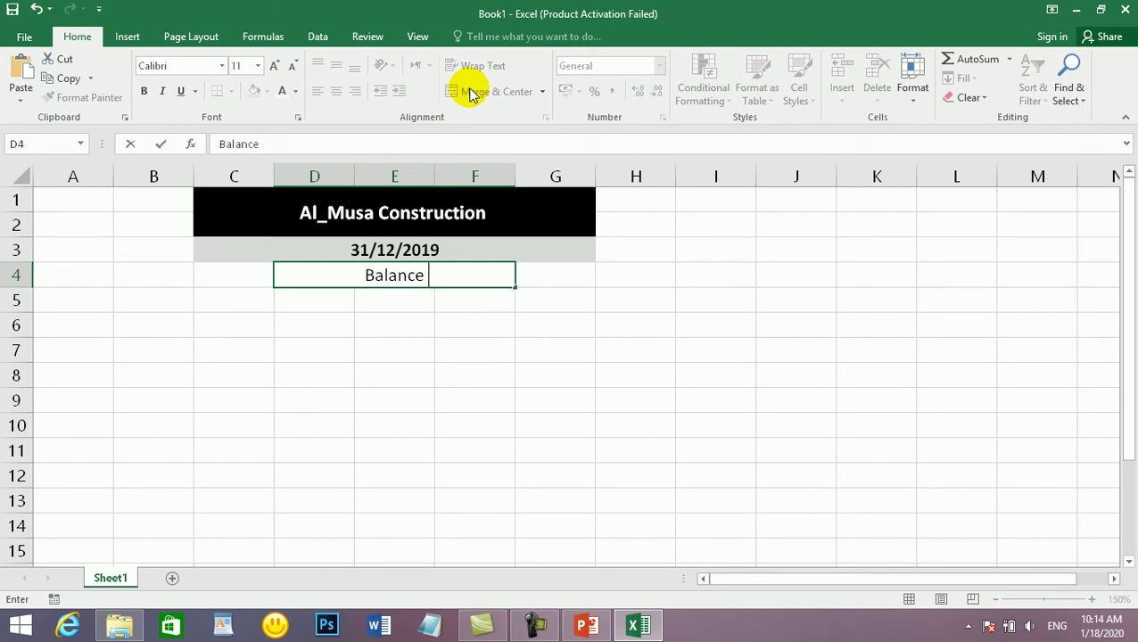
pyautogui.press('Return')
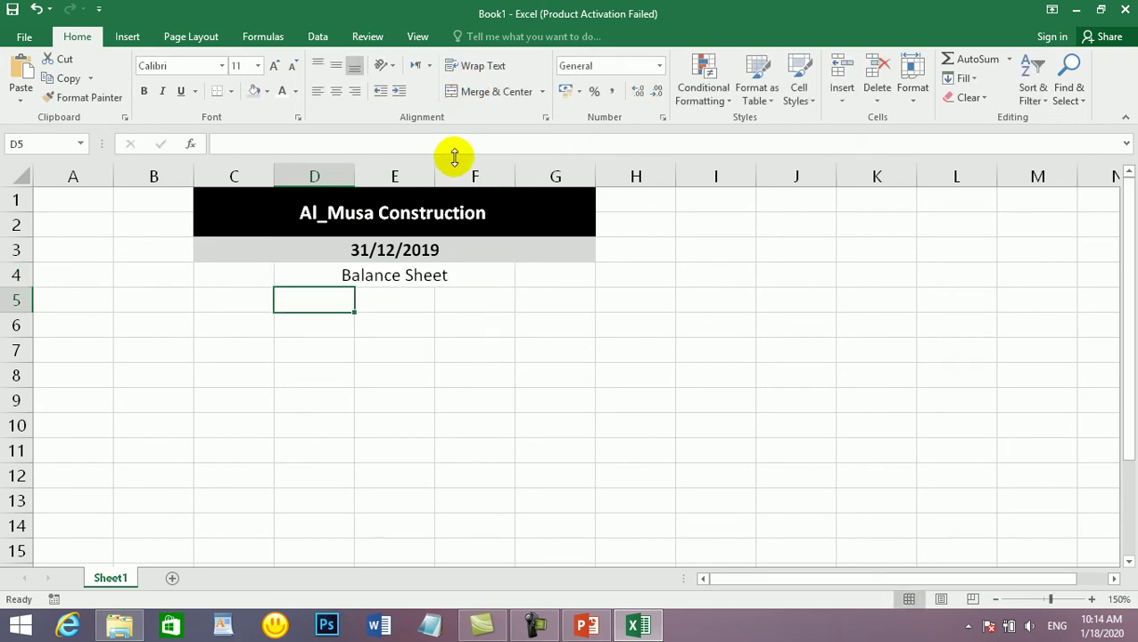
# Step: Format the Balance Sheet title with a black fill and bold white text
pyautogui.press('Up')
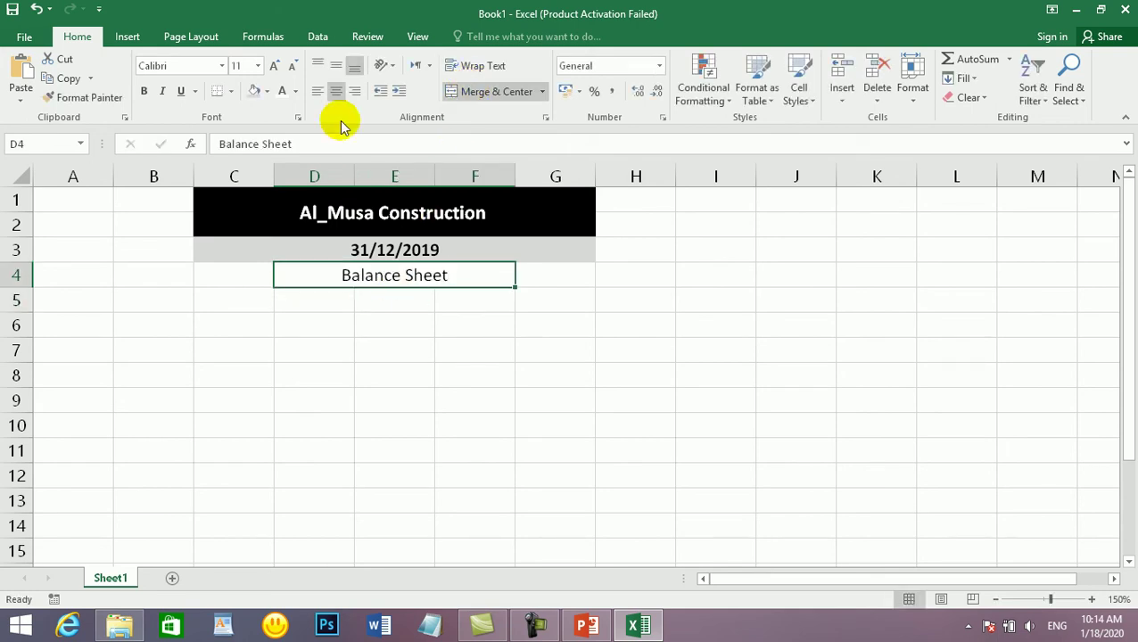
pyautogui.click(266, 91)
pyautogui.click(268, 130)
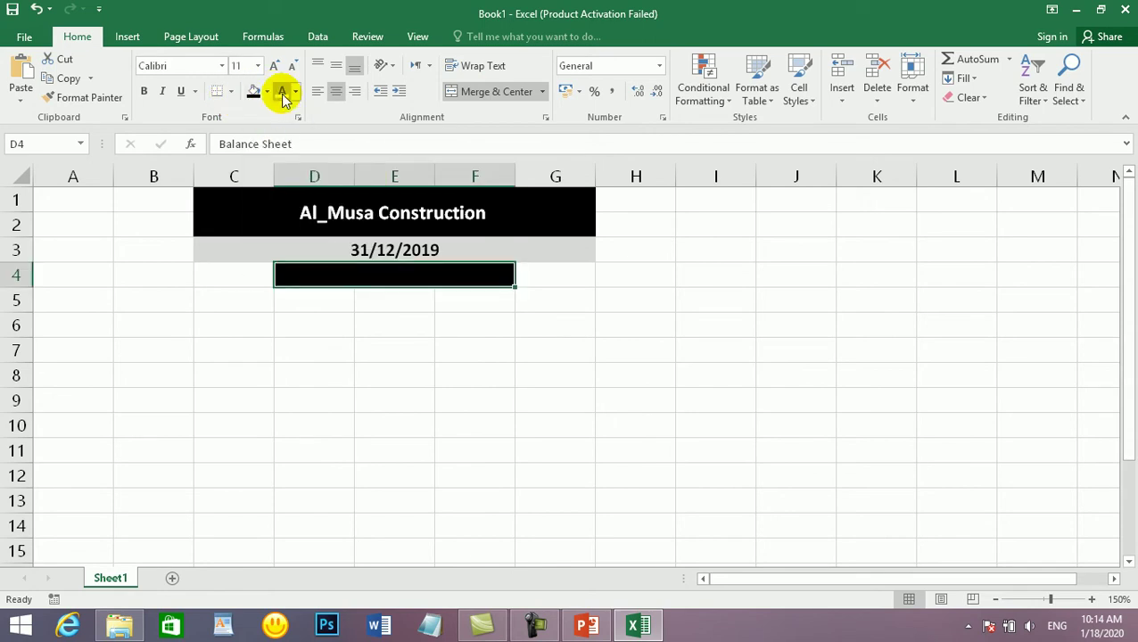
pyautogui.click(282, 91)
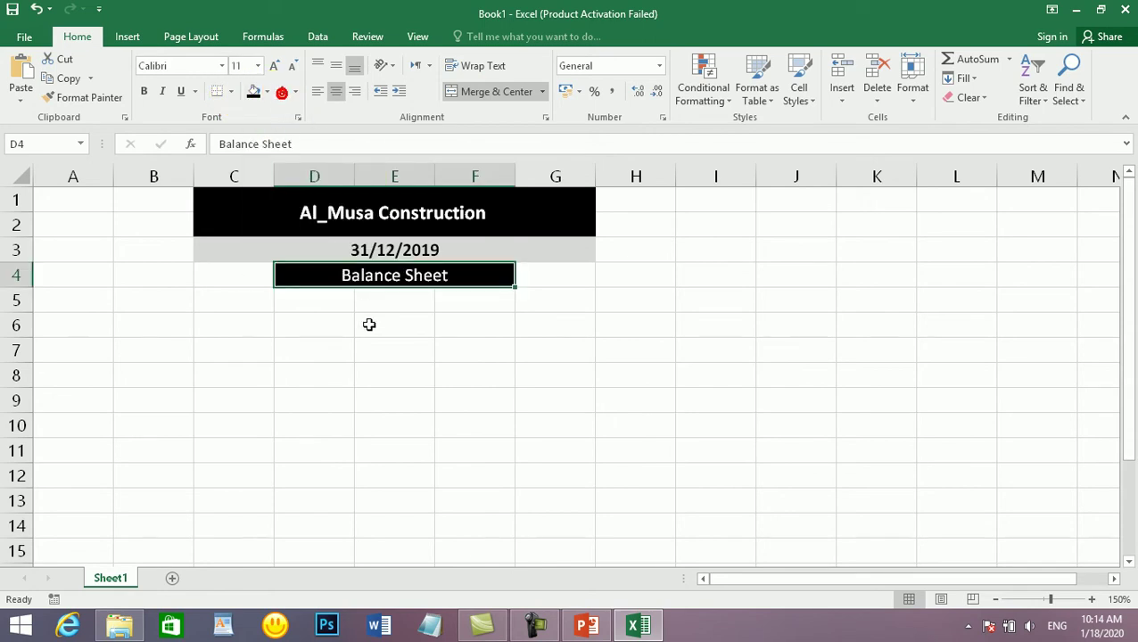
pyautogui.click(144, 91)
pyautogui.click(259, 317)
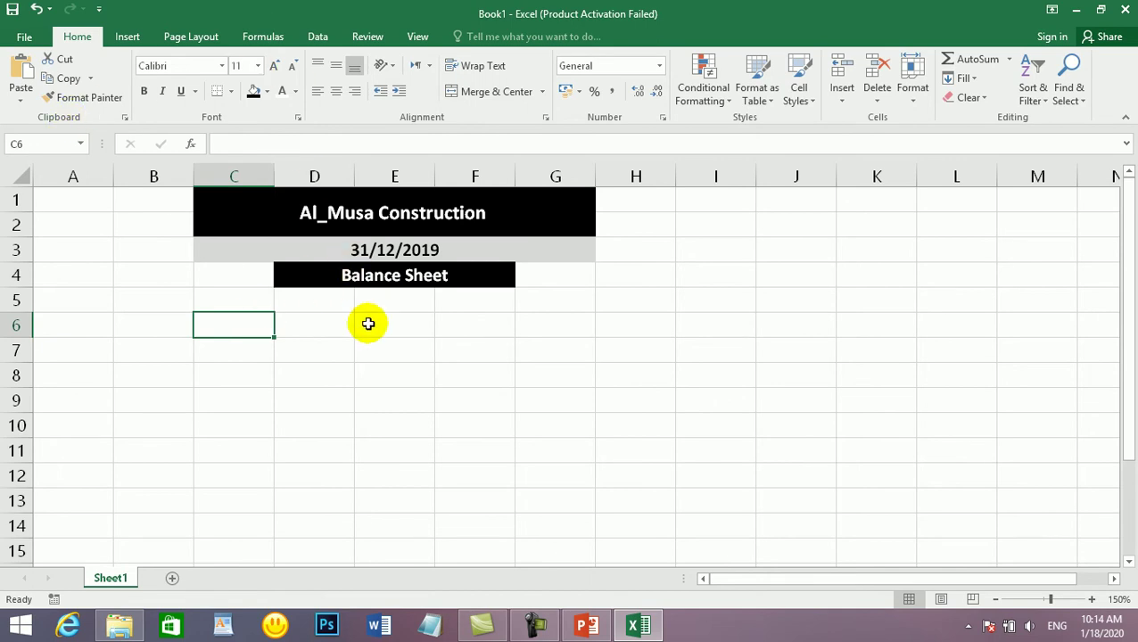
pyautogui.click(375, 330)
pyautogui.click(296, 296)
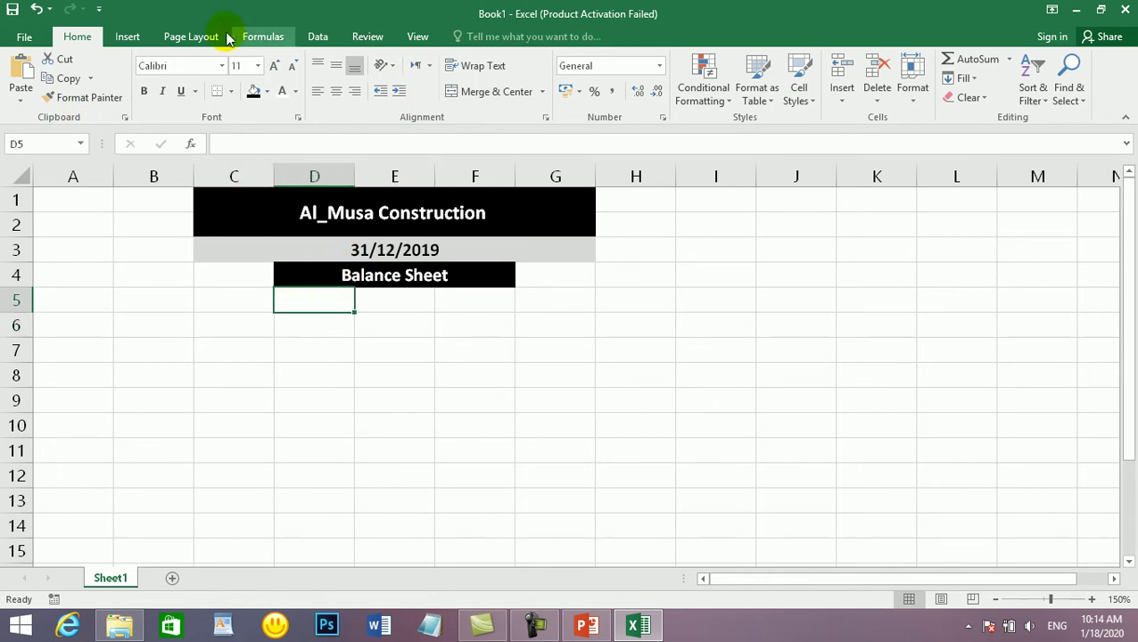
# Step: Hide the gridlines of Sheet1 through the advanced display options for this worksheet
pyautogui.click(23, 37)
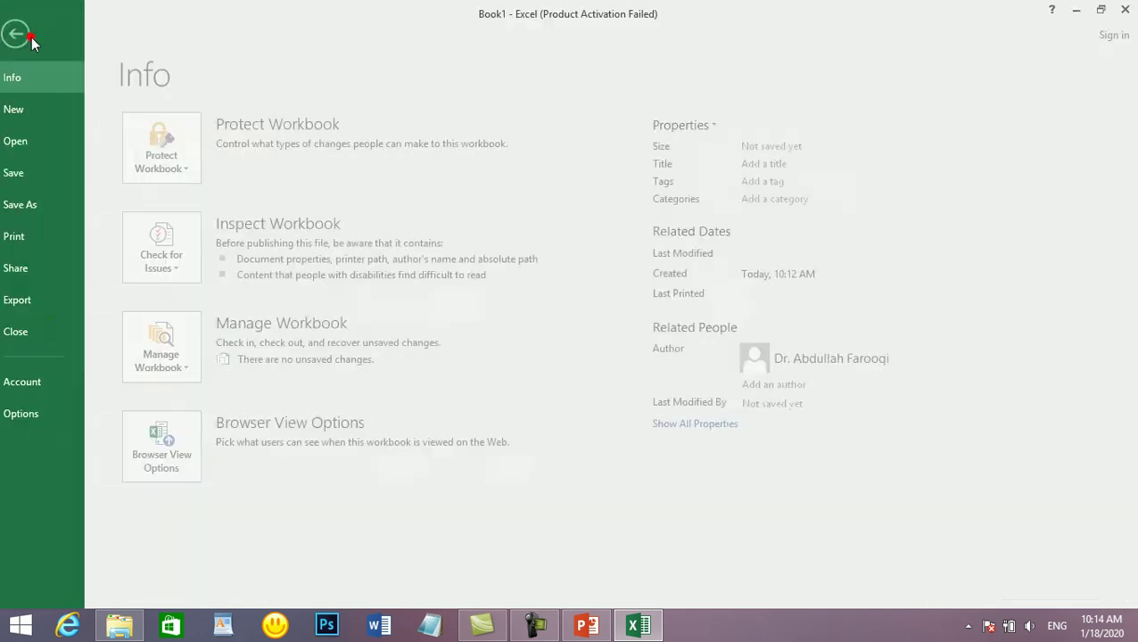
pyautogui.click(47, 410)
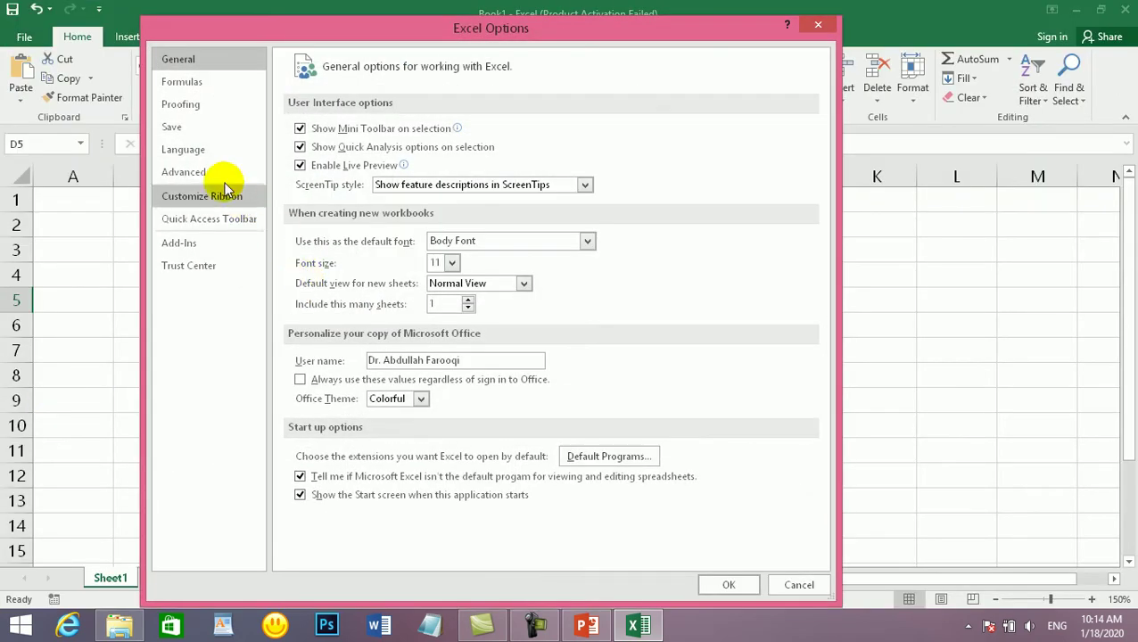
pyautogui.click(204, 176)
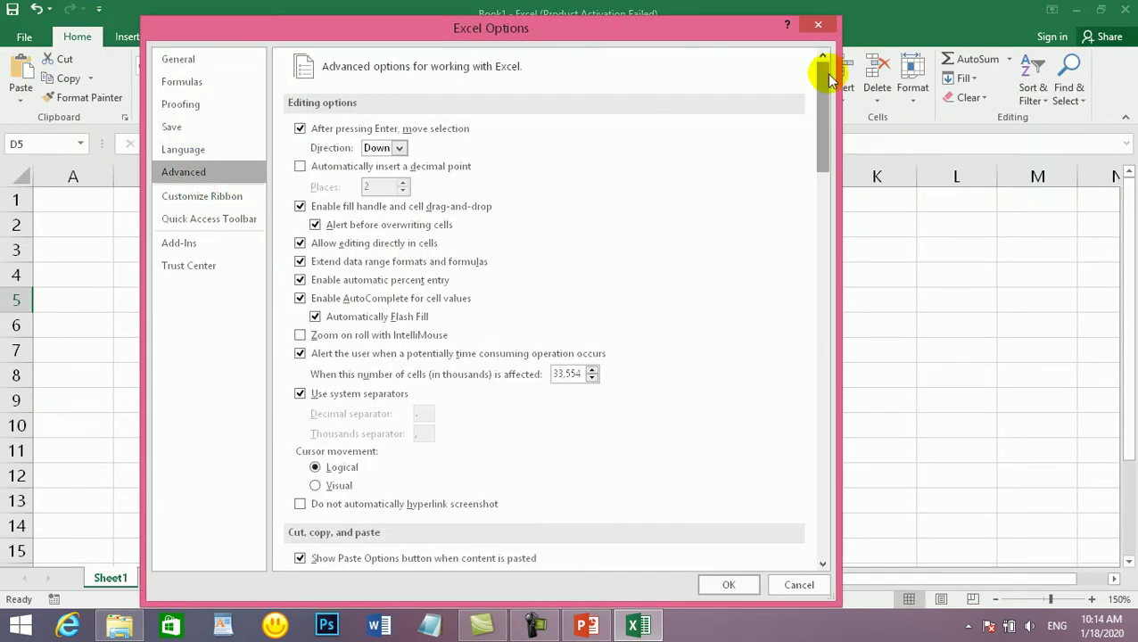
pyautogui.click(822, 497)
pyautogui.scroll(-6, 767, 348)
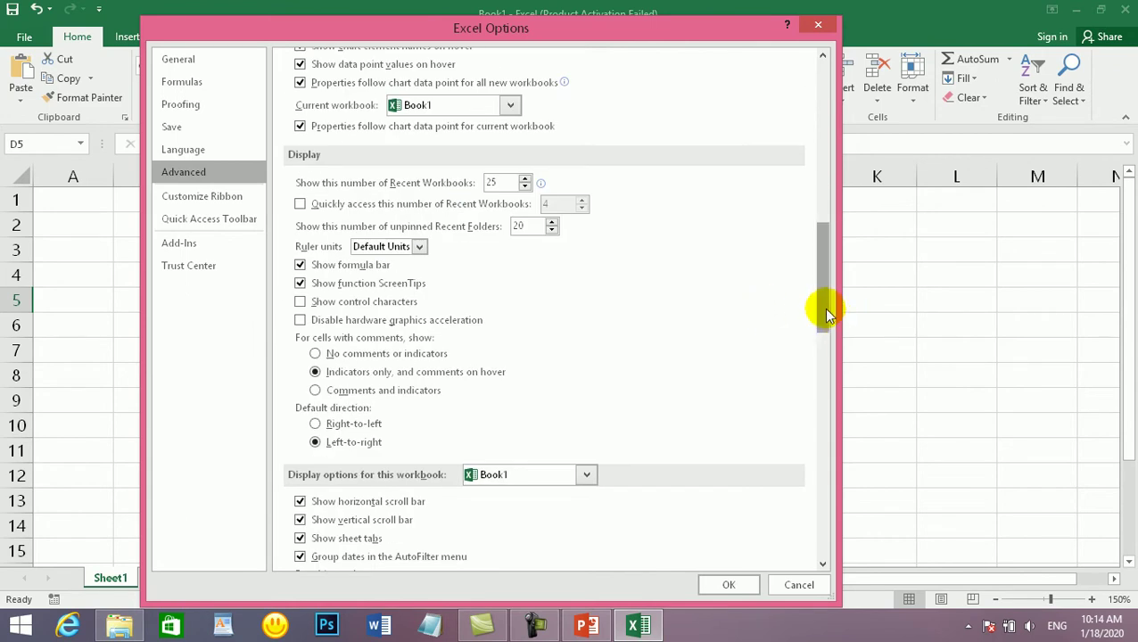
pyautogui.moveTo(825, 255); pyautogui.dragTo(823, 295)
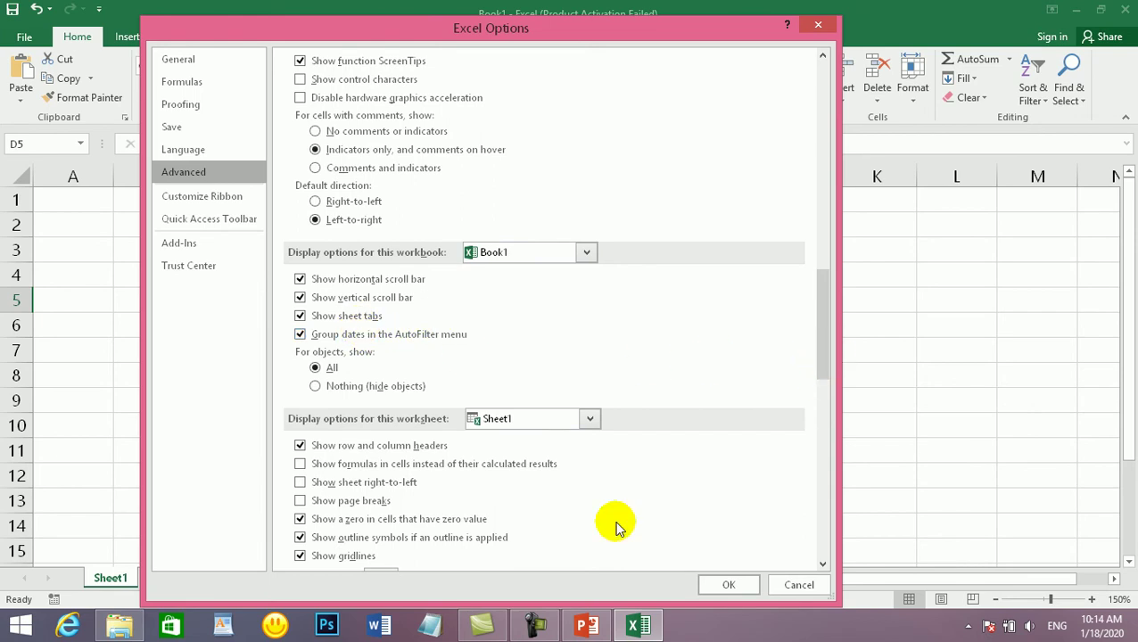
pyautogui.click(301, 557)
pyautogui.click(727, 585)
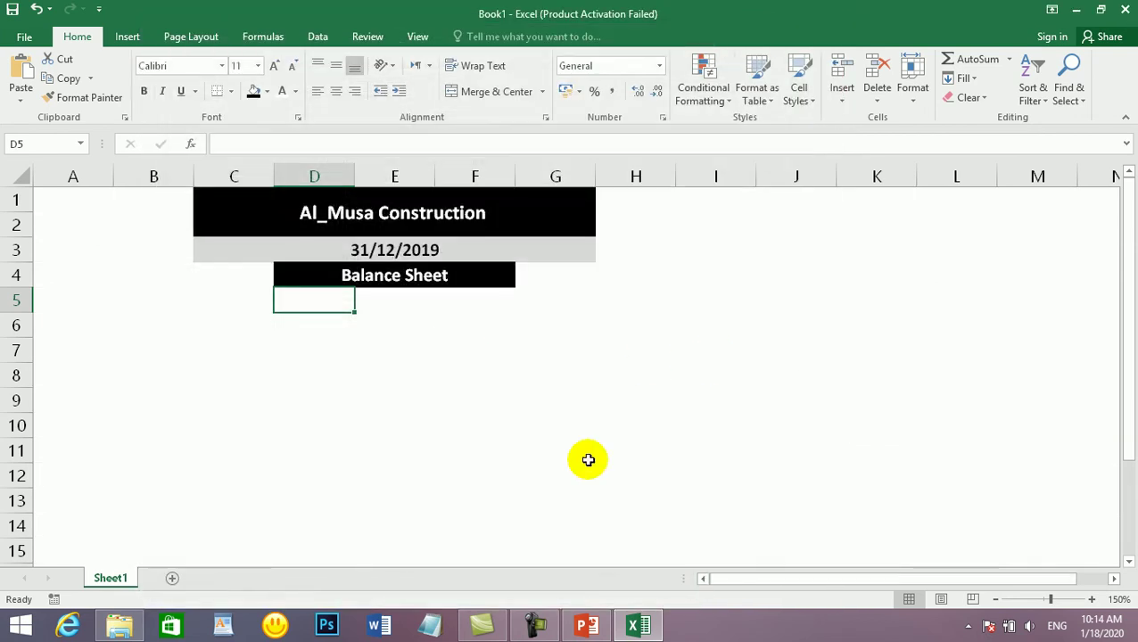
pyautogui.click(464, 426)
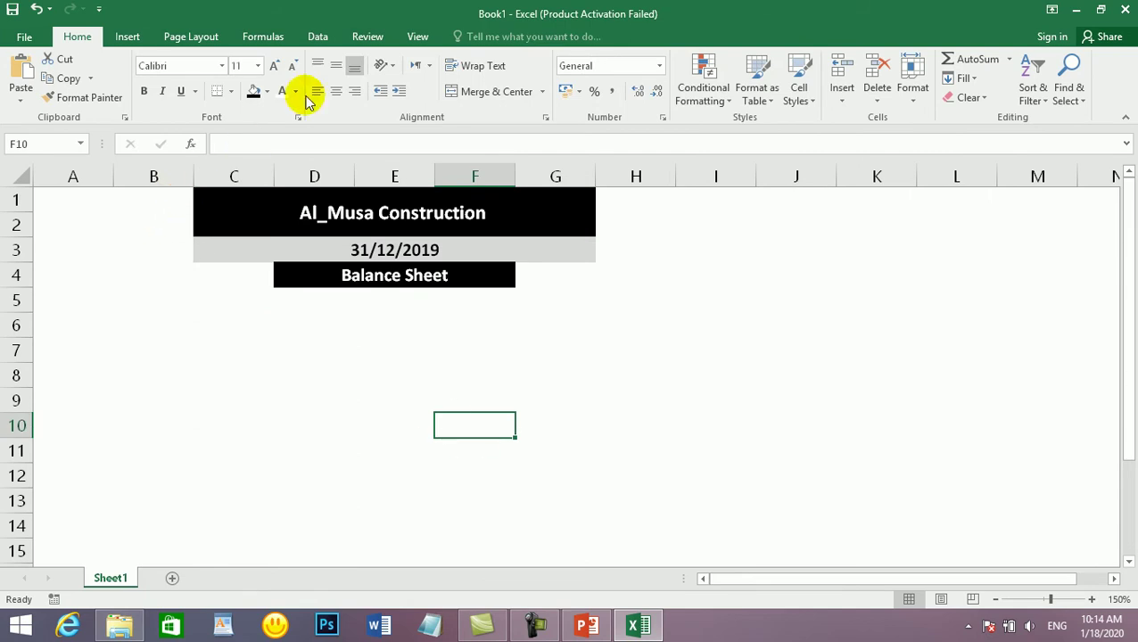
# Step: Toggle the worksheet's gridlines on and back off using the view settings
pyautogui.click(418, 36)
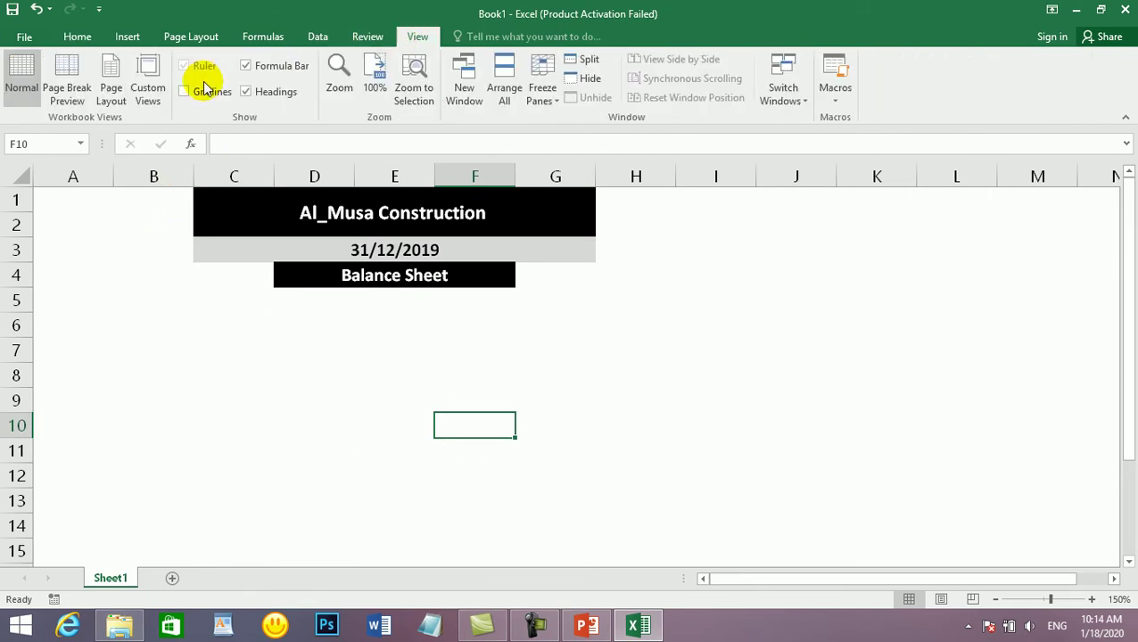
pyautogui.click(202, 93)
pyautogui.click(201, 92)
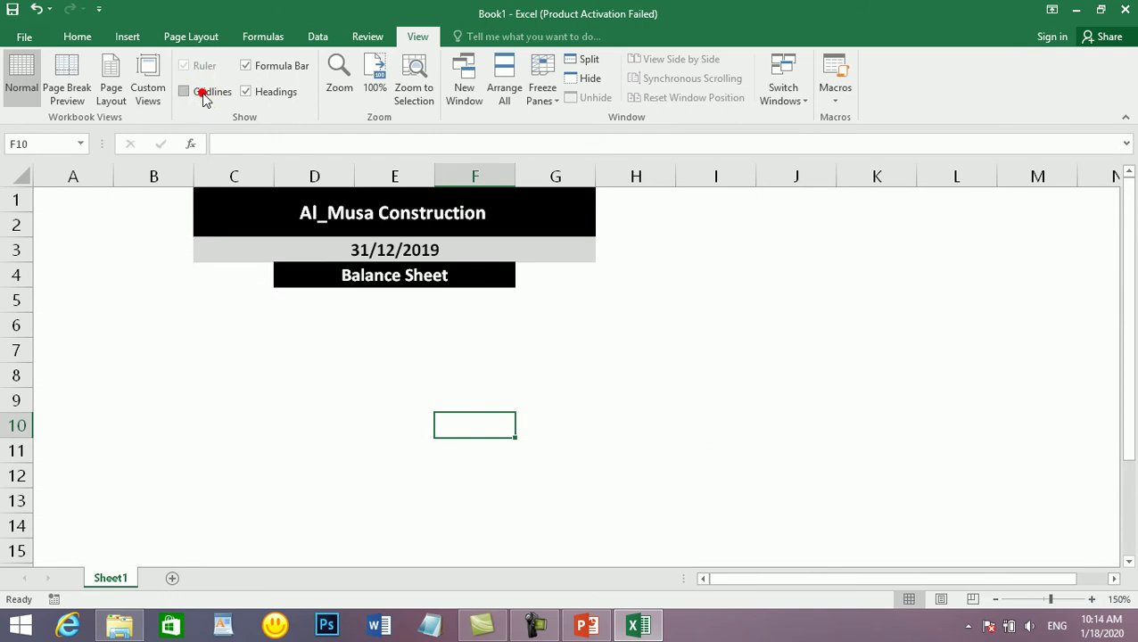
pyautogui.click(201, 92)
pyautogui.click(201, 93)
pyautogui.click(179, 198)
pyautogui.moveTo(193, 198); pyautogui.dragTo(414, 223)
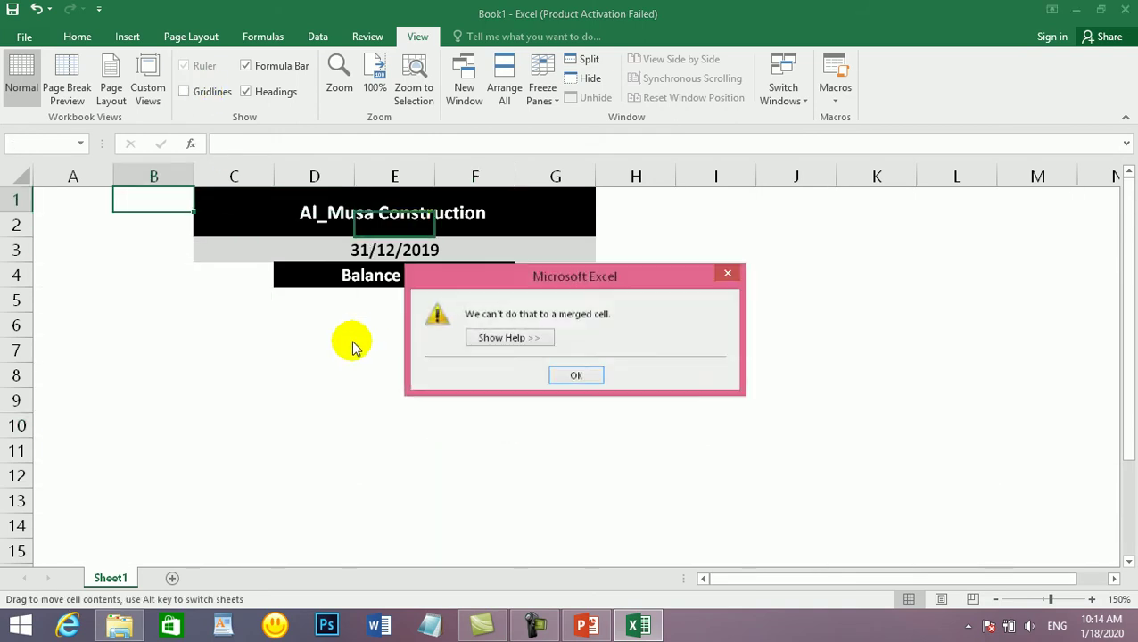
pyautogui.click(728, 273)
pyautogui.click(617, 347)
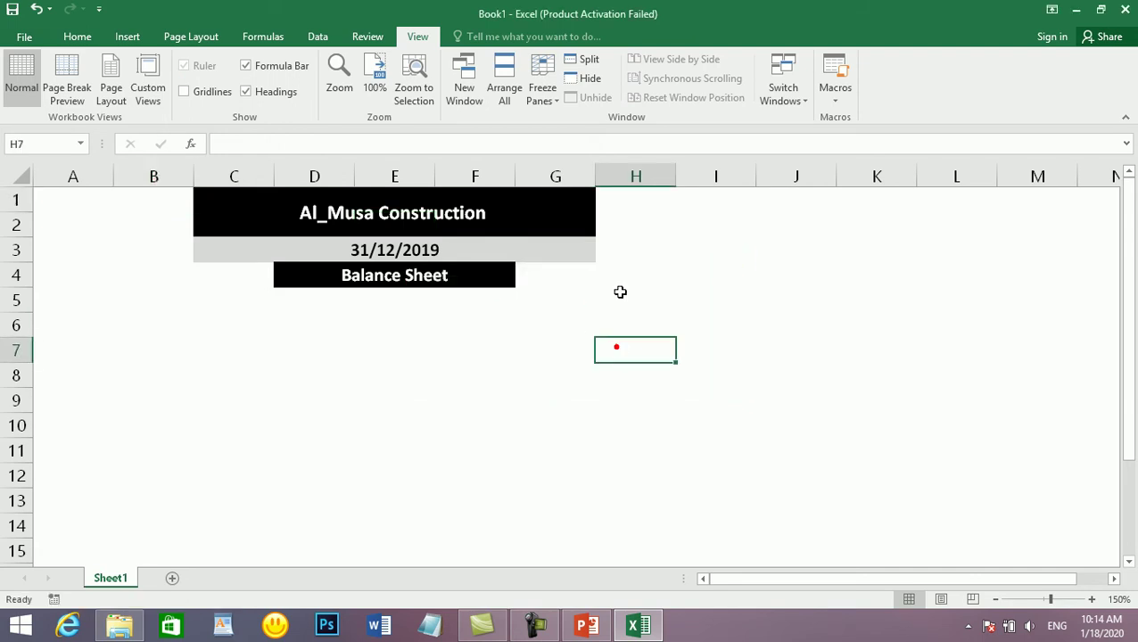
pyautogui.click(173, 193)
pyautogui.press('Right')
pyautogui.click(164, 305)
pyautogui.moveTo(102, 204); pyautogui.dragTo(589, 520)
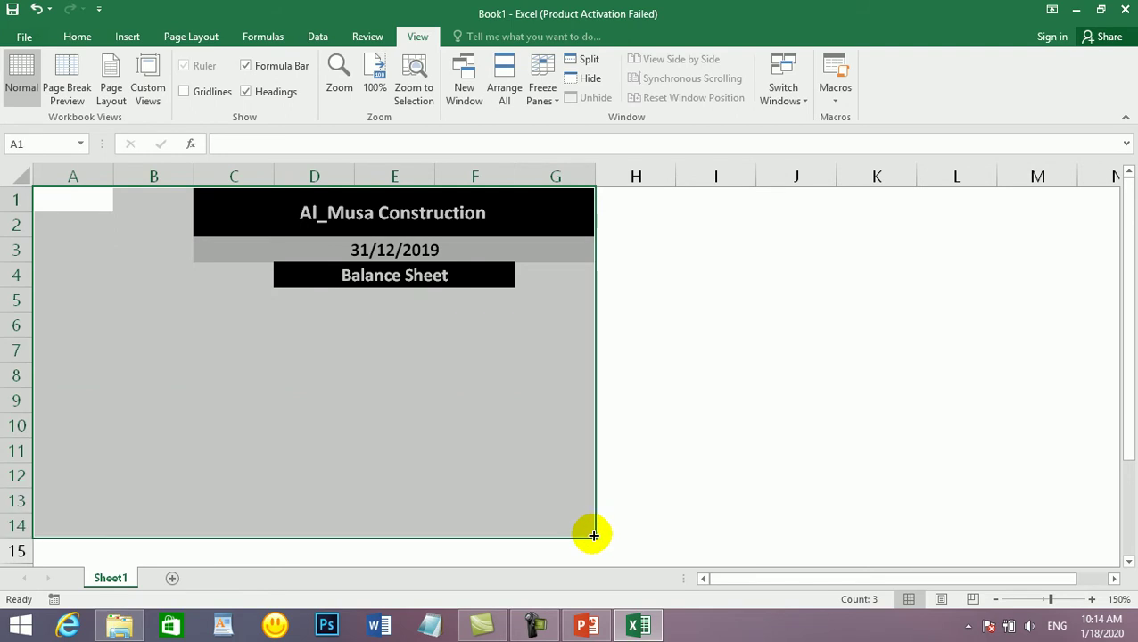
pyautogui.click(477, 477)
pyautogui.click(122, 206)
pyautogui.moveTo(131, 323); pyautogui.dragTo(131, 358)
pyautogui.moveTo(144, 201); pyautogui.dragTo(183, 554)
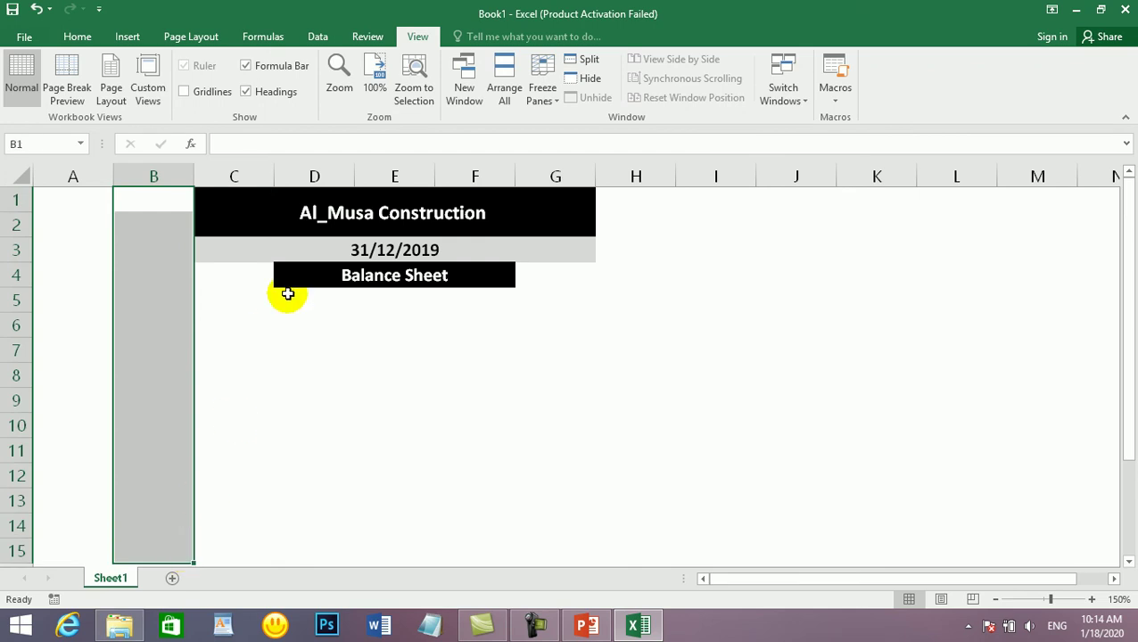
pyautogui.click(195, 335)
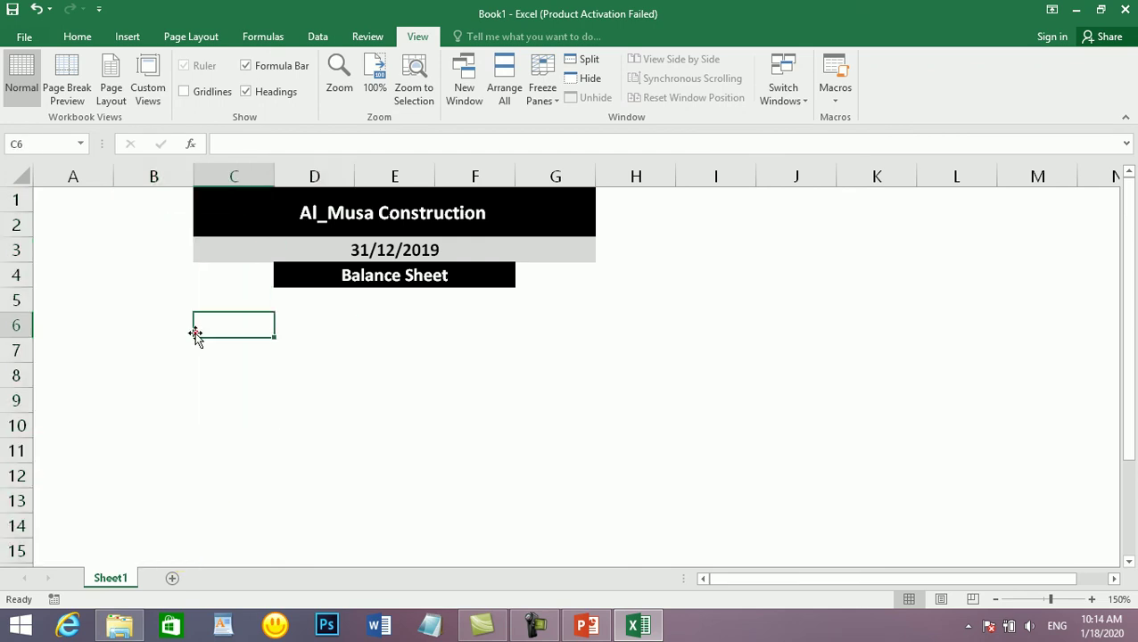
pyautogui.click(204, 190)
pyautogui.click(297, 278)
pyautogui.click(297, 298)
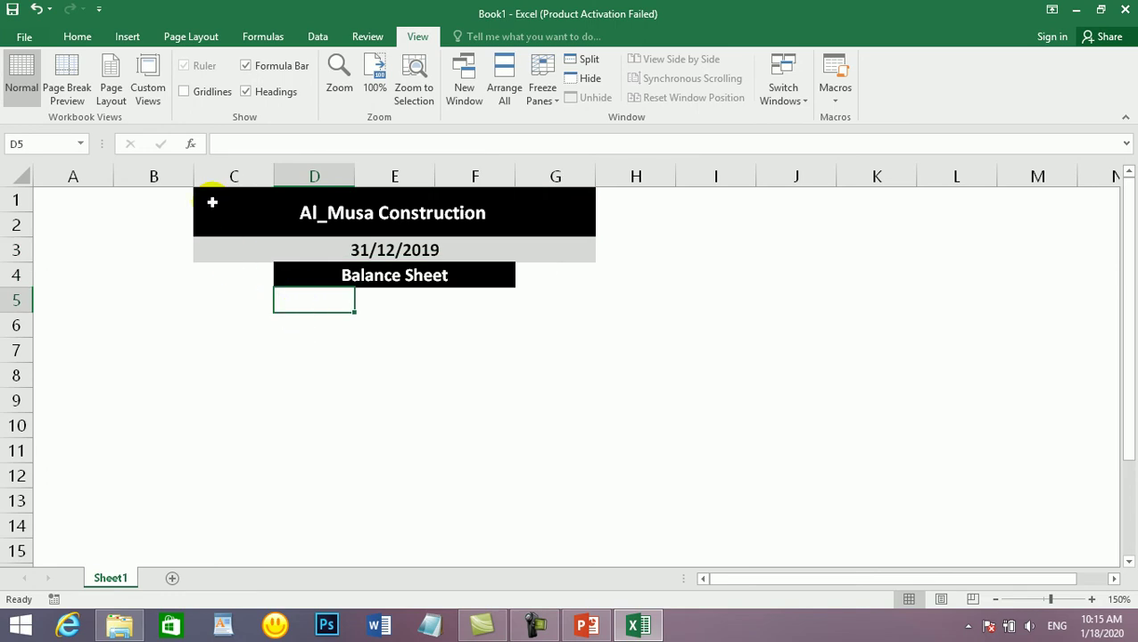
pyautogui.click(203, 175)
pyautogui.click(121, 265)
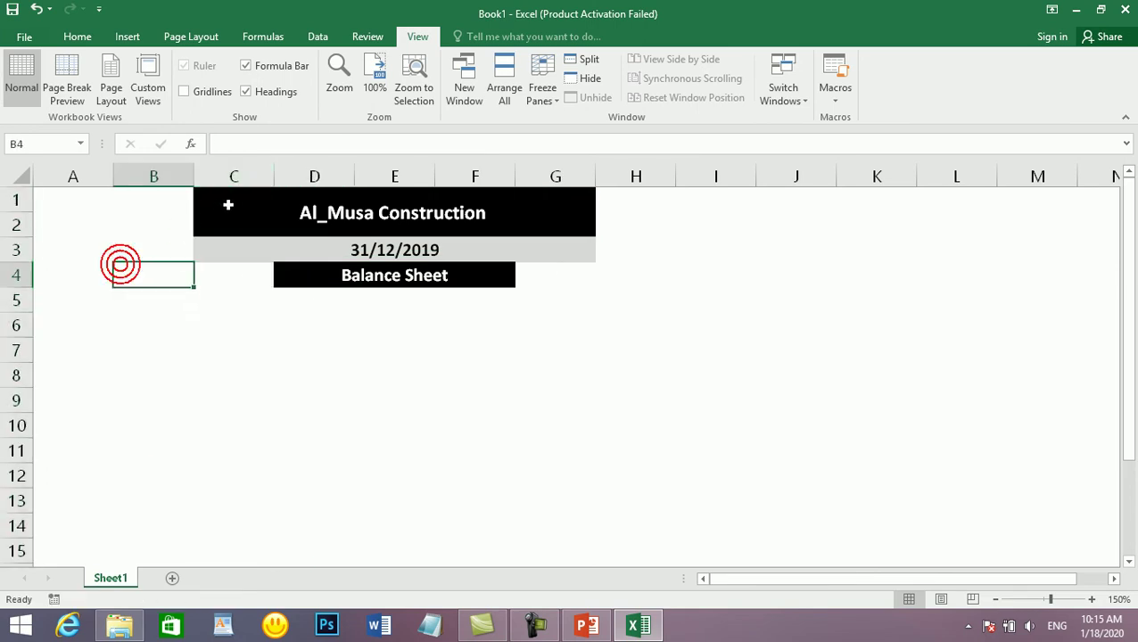
pyautogui.click(216, 198)
pyautogui.moveTo(308, 198); pyautogui.dragTo(543, 438)
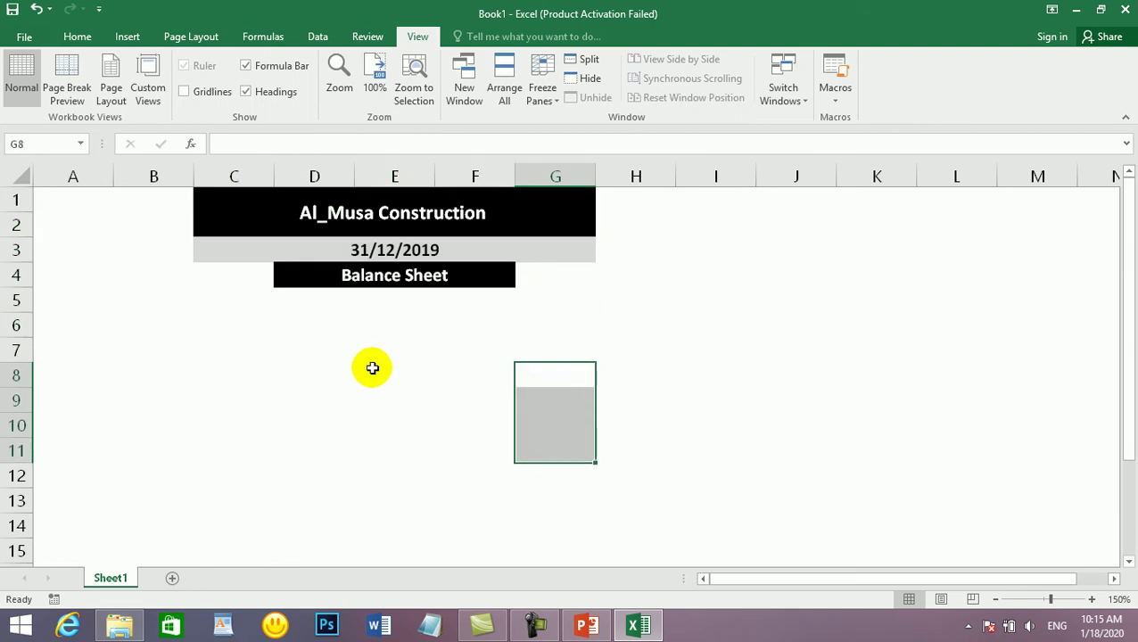
pyautogui.click(230, 346)
pyautogui.click(244, 305)
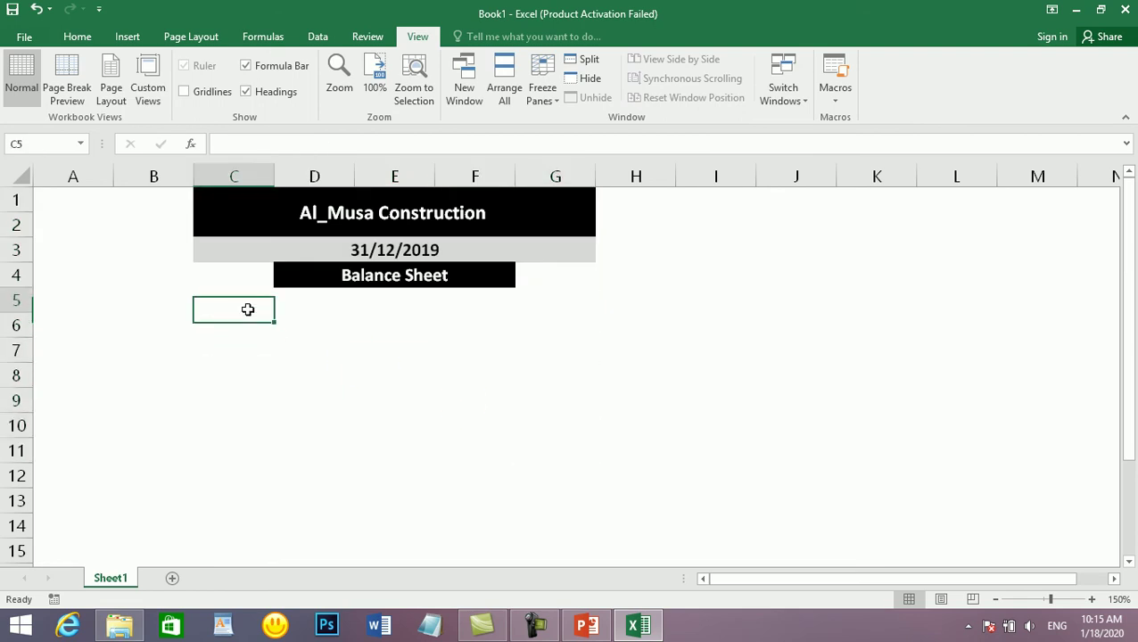
pyautogui.click(234, 346)
pyautogui.click(414, 323)
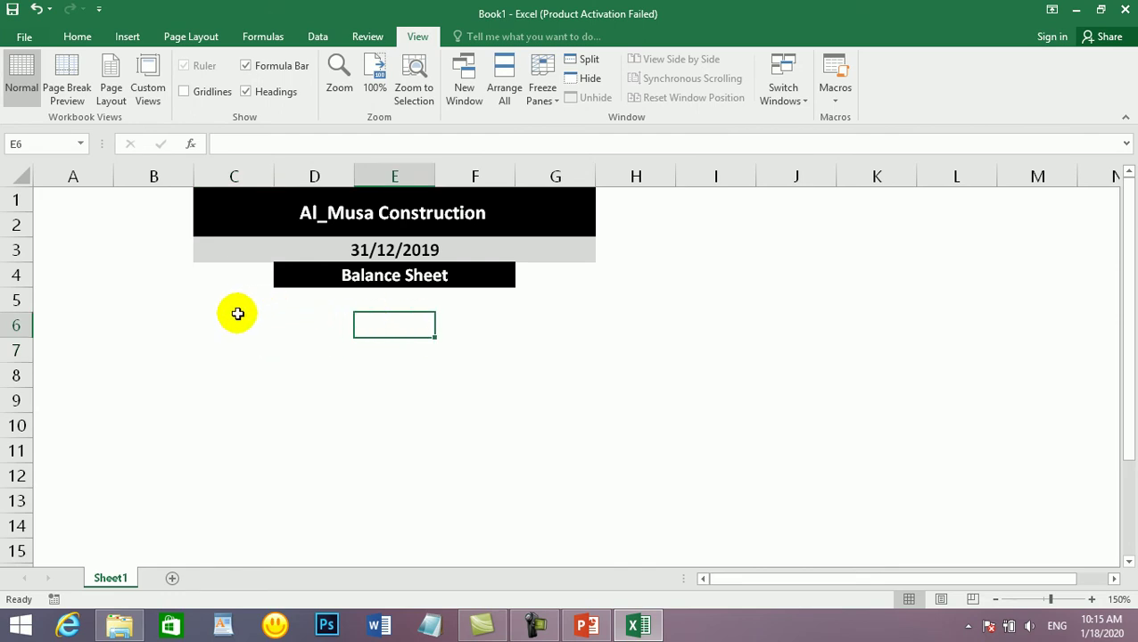
# Step: Merge and center cells C6:D6 and enter the heading Assets
pyautogui.moveTo(205, 320); pyautogui.dragTo(312, 323)
pyautogui.click(87, 40)
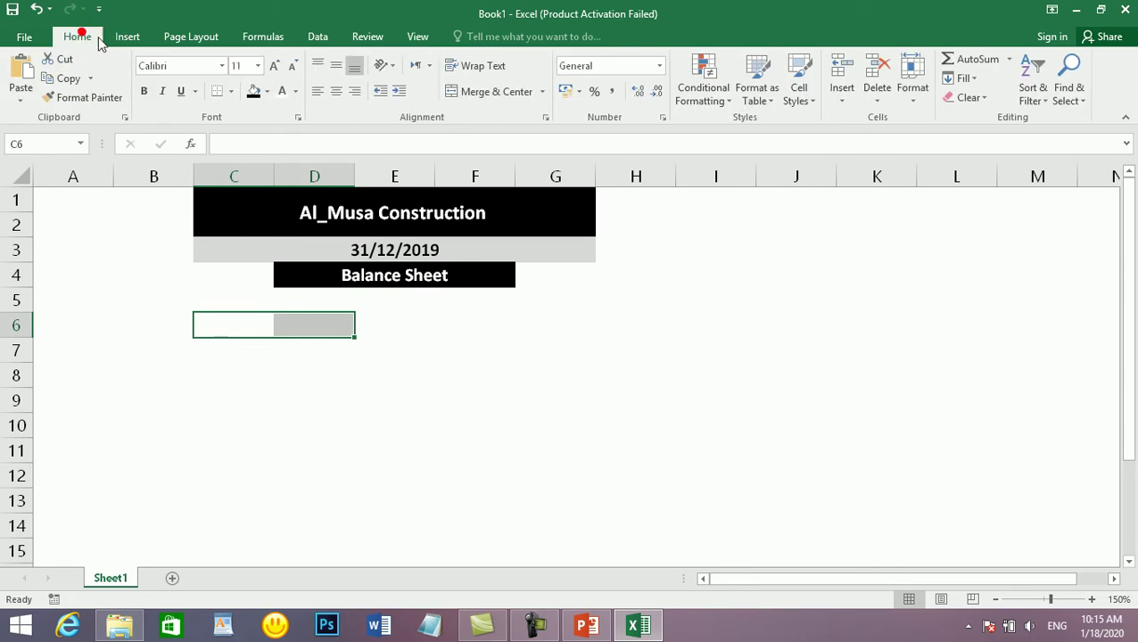
pyautogui.click(473, 90)
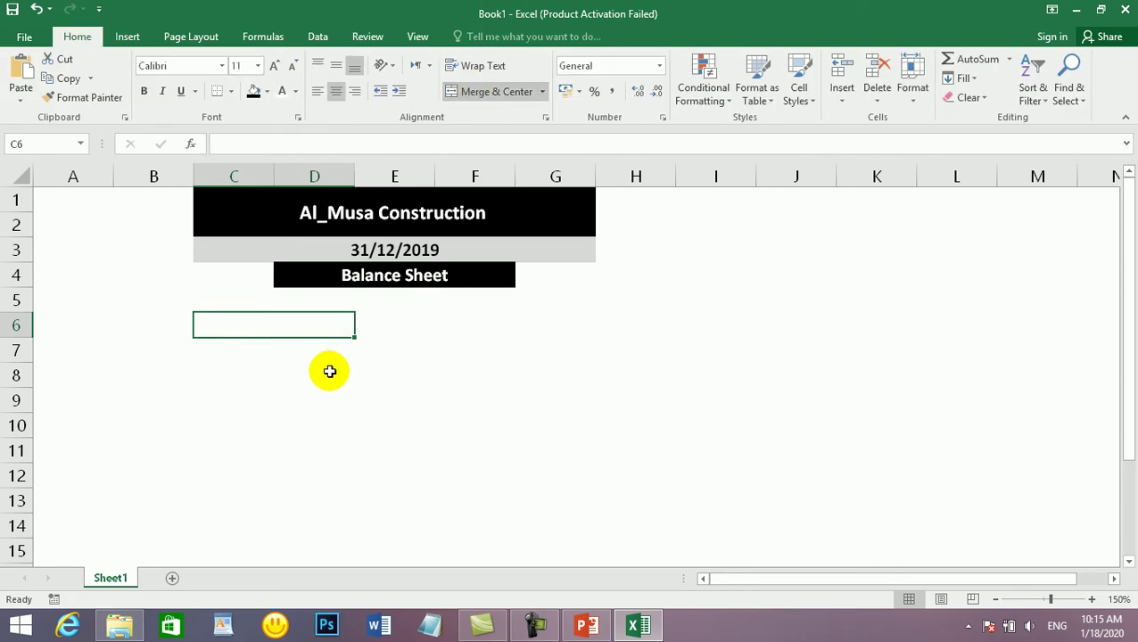
pyautogui.write('A')
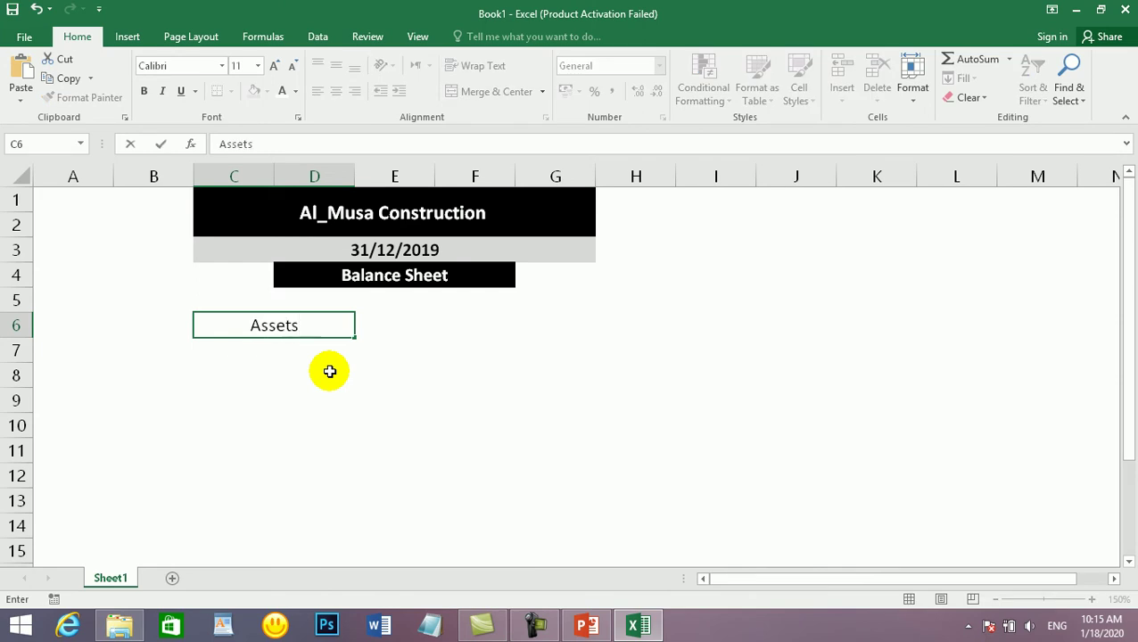
pyautogui.write('ssets')
pyautogui.click(329, 371)
# Step: Add a bottom border under the merged Assets heading in row 6
pyautogui.click(295, 326)
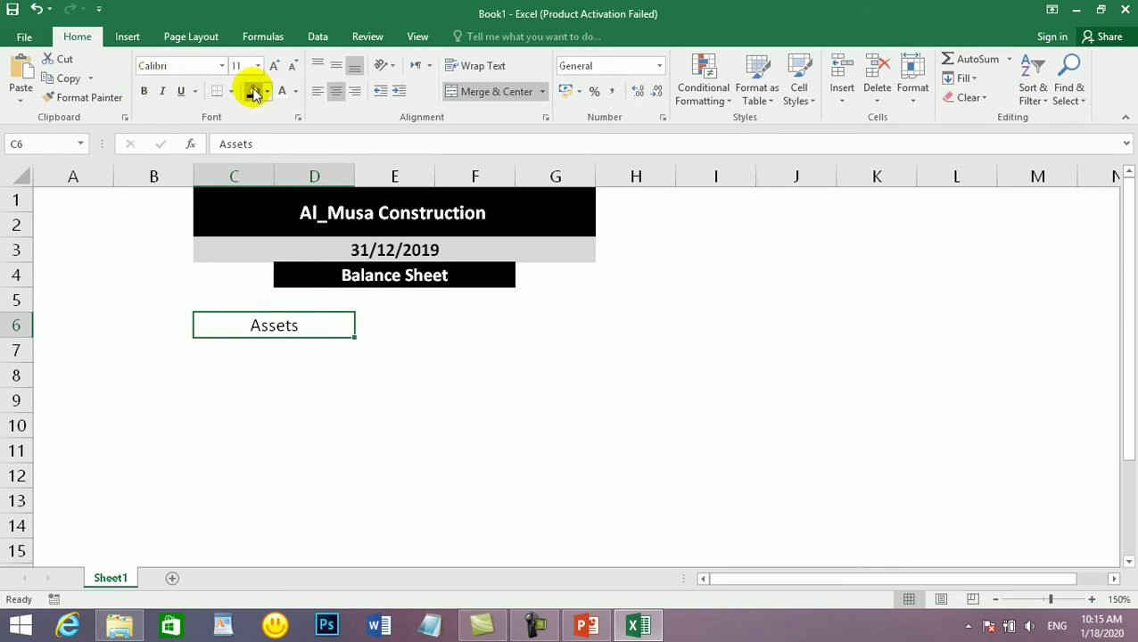
pyautogui.click(219, 92)
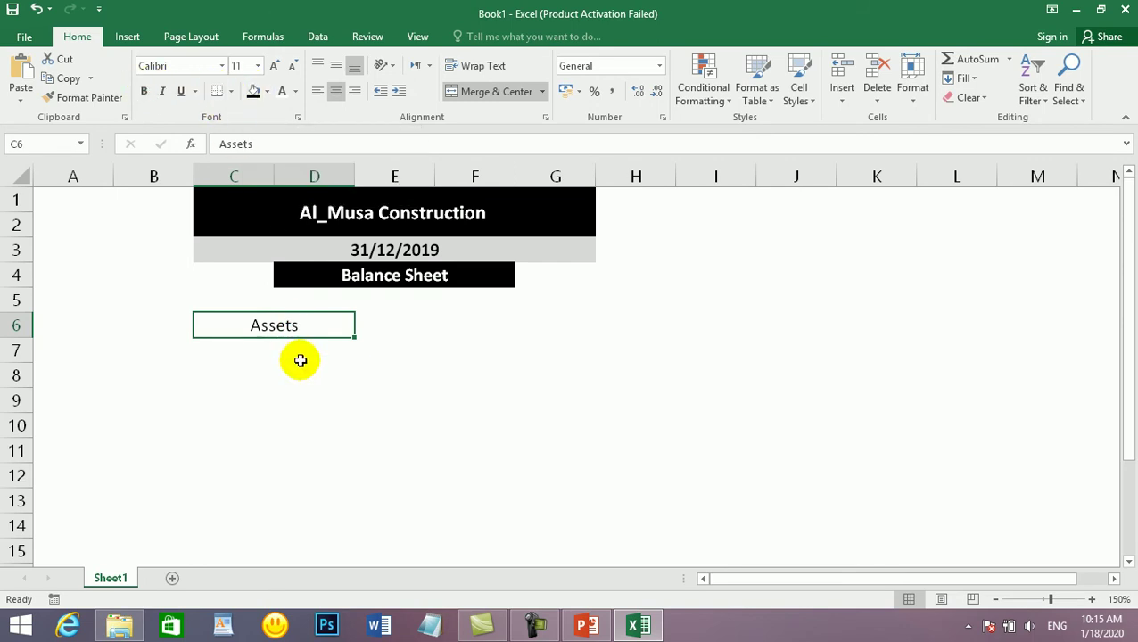
pyautogui.click(302, 361)
pyautogui.click(436, 351)
pyautogui.click(301, 401)
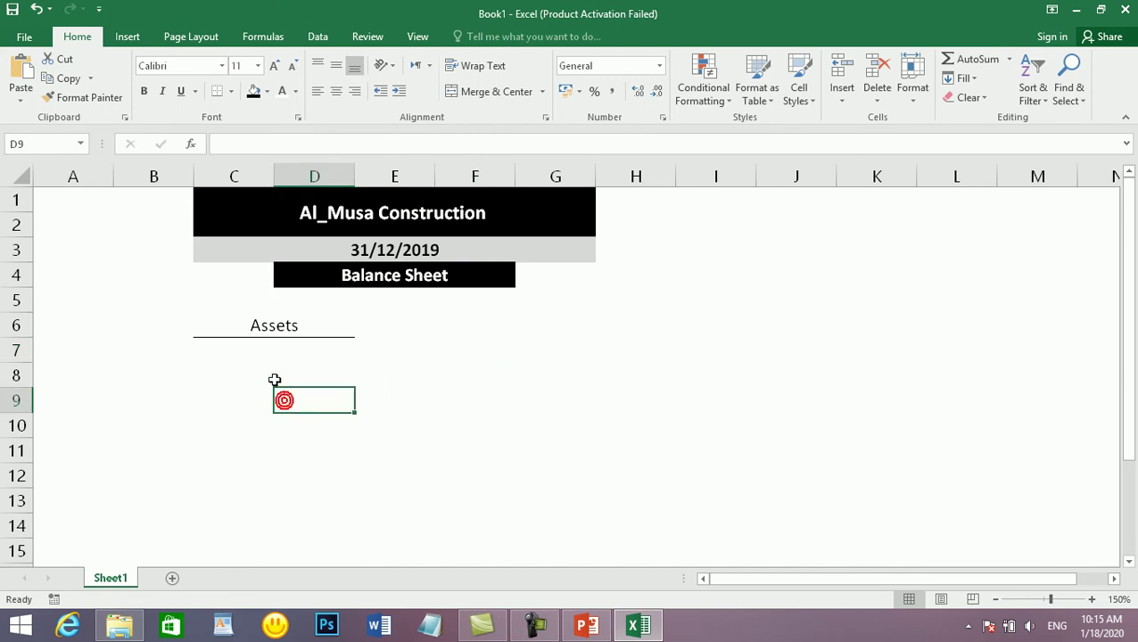
pyautogui.click(223, 355)
pyautogui.moveTo(273, 357); pyautogui.dragTo(304, 379)
pyautogui.hotkey('ctrl', 'z')
pyautogui.click(217, 365)
pyautogui.click(286, 400)
# Step: Merge and center cells C8:D8 and enter the asset item Cash
pyautogui.moveTo(231, 371); pyautogui.dragTo(326, 370)
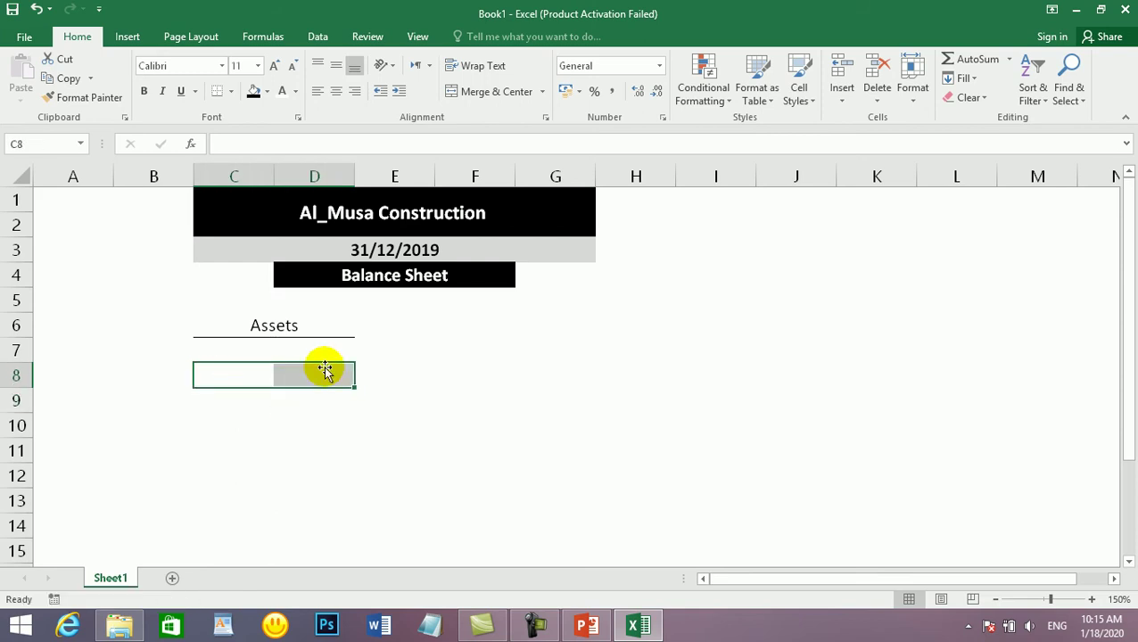
pyautogui.click(450, 93)
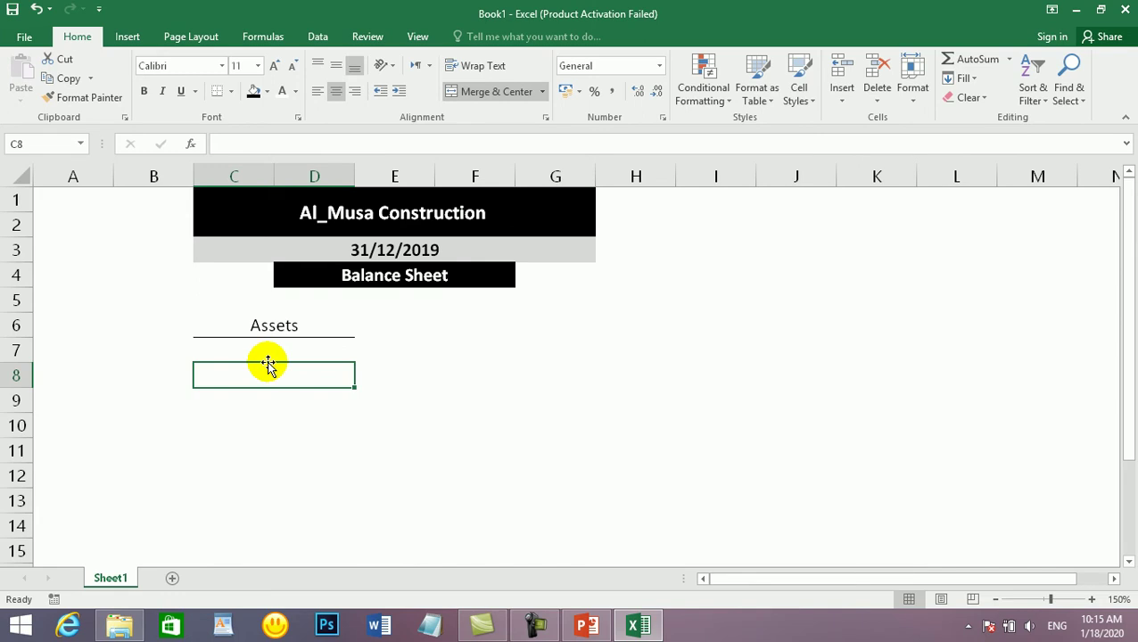
pyautogui.write('Cash')
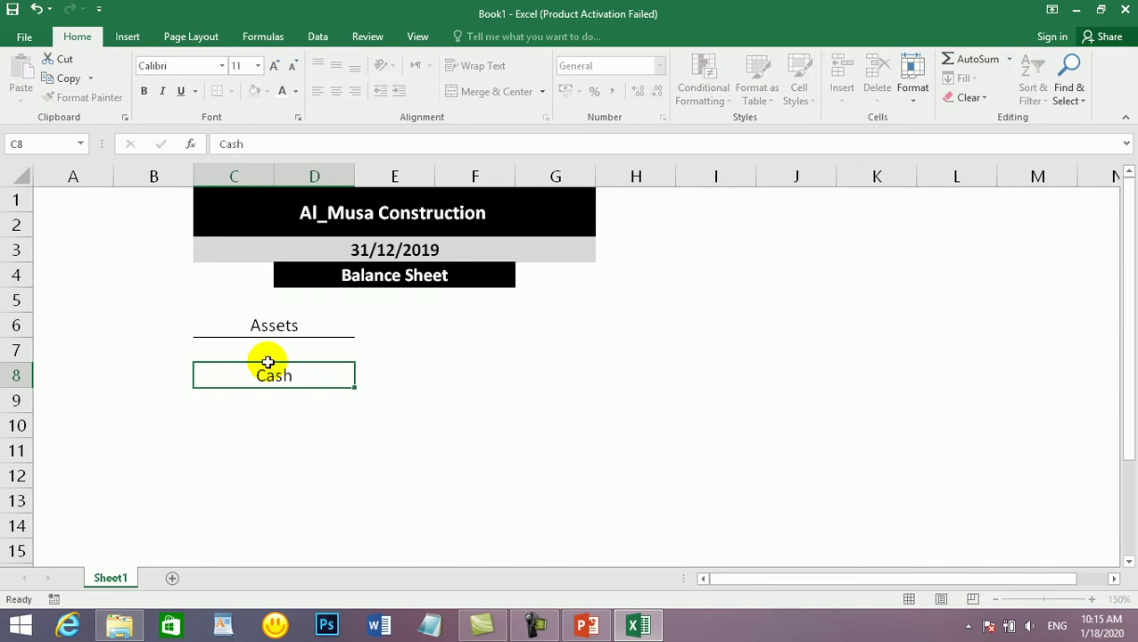
pyautogui.press('Tab')
# Step: Merge and center cells C9:D9 and enter the asset item Account Receivable
pyautogui.moveTo(231, 401); pyautogui.dragTo(320, 406)
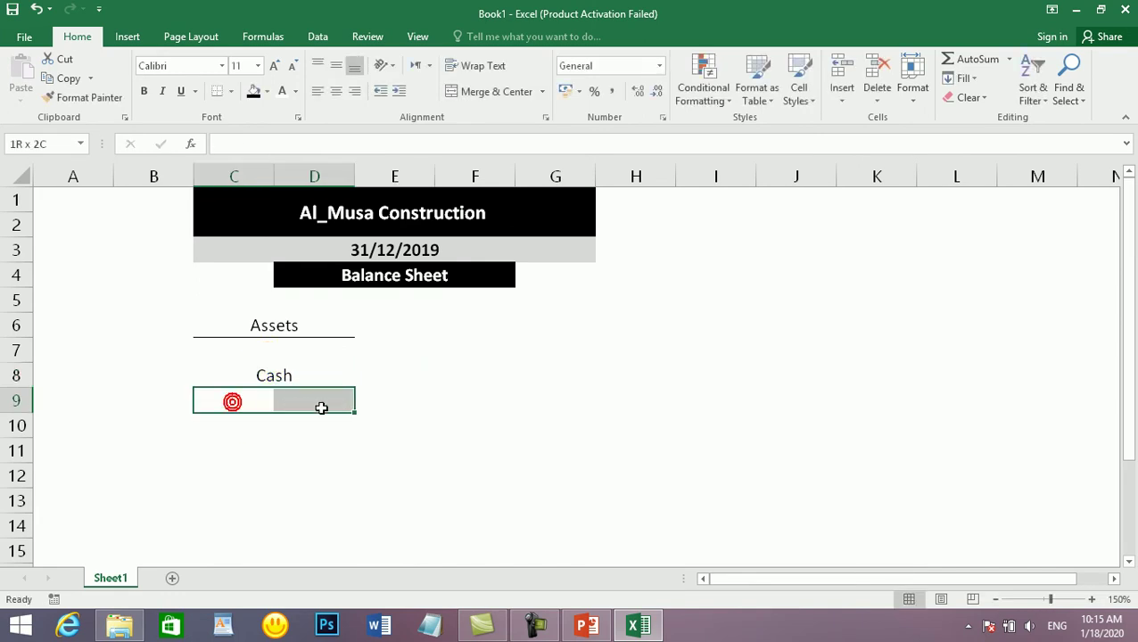
pyautogui.click(479, 91)
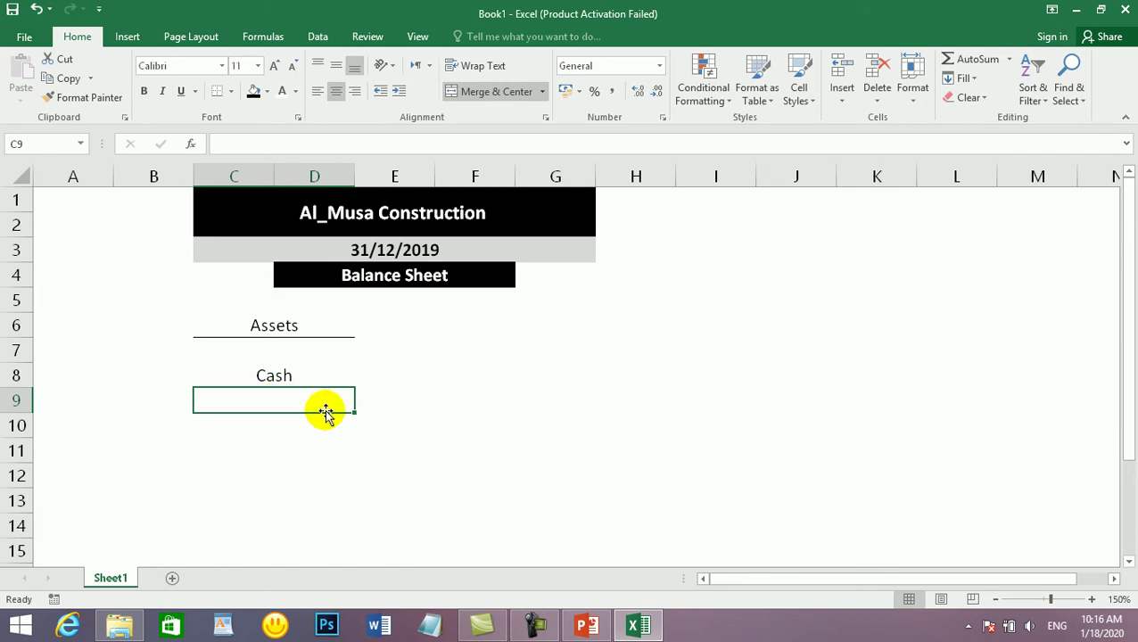
pyautogui.write('A')
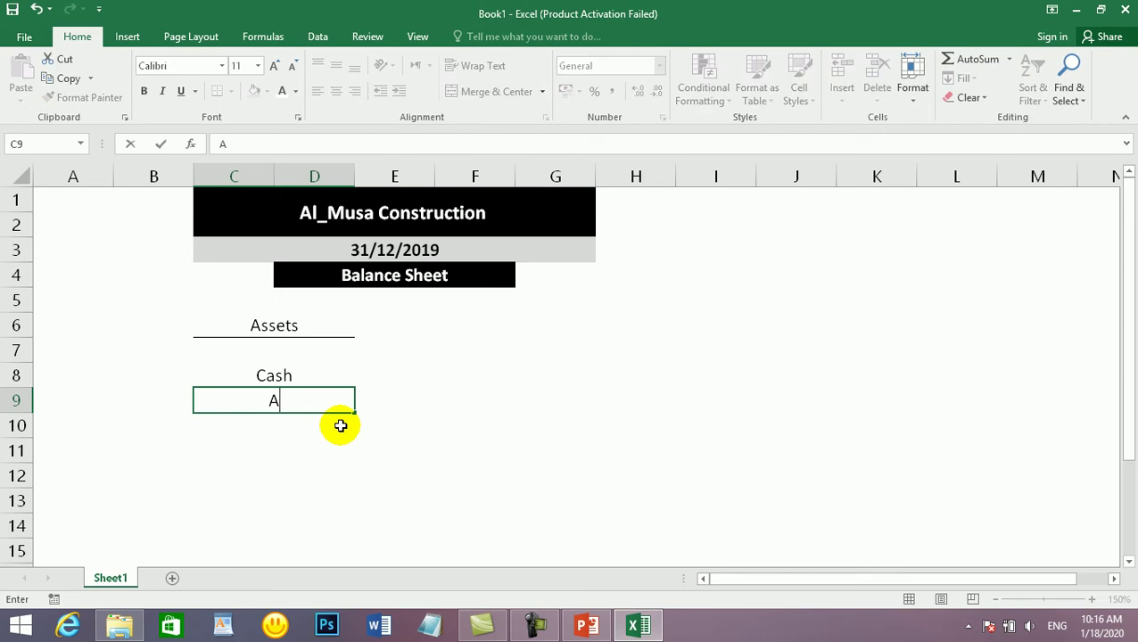
pyautogui.write('ccount Receivable')
pyautogui.press('Return')
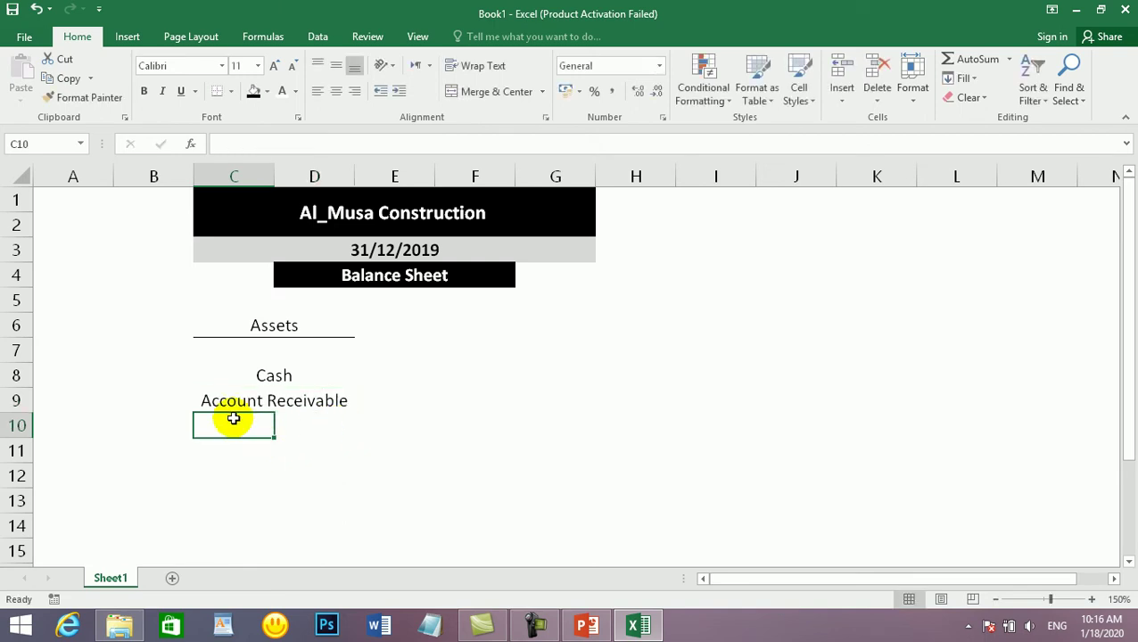
# Step: Merge and center cells C10:D10 and enter the asset item Land
pyautogui.moveTo(230, 422); pyautogui.dragTo(322, 421)
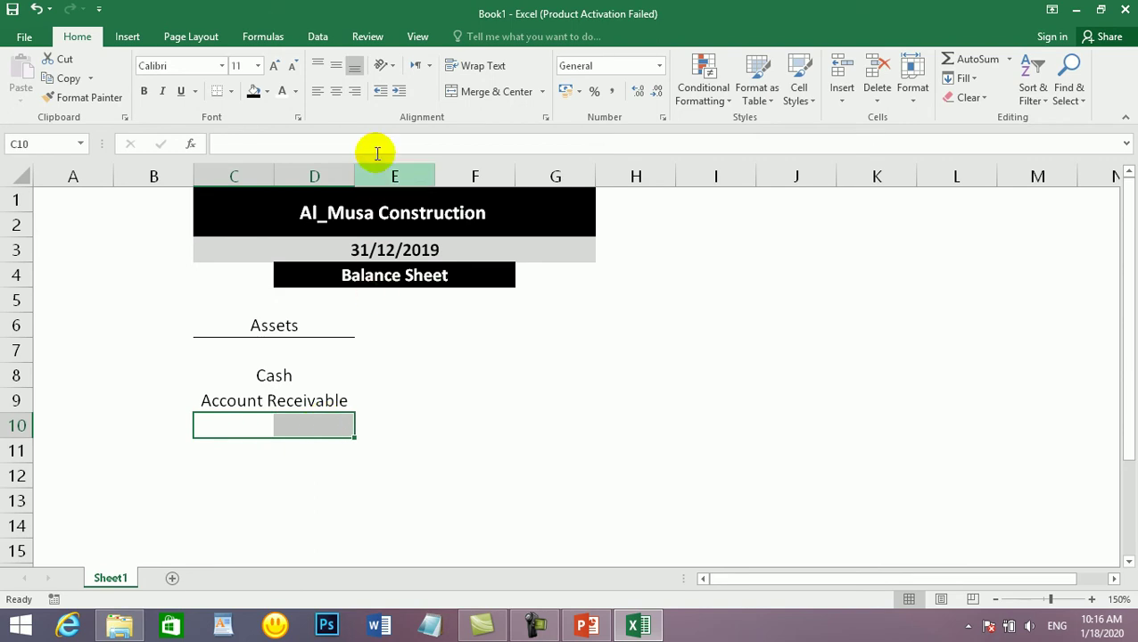
pyautogui.click(488, 92)
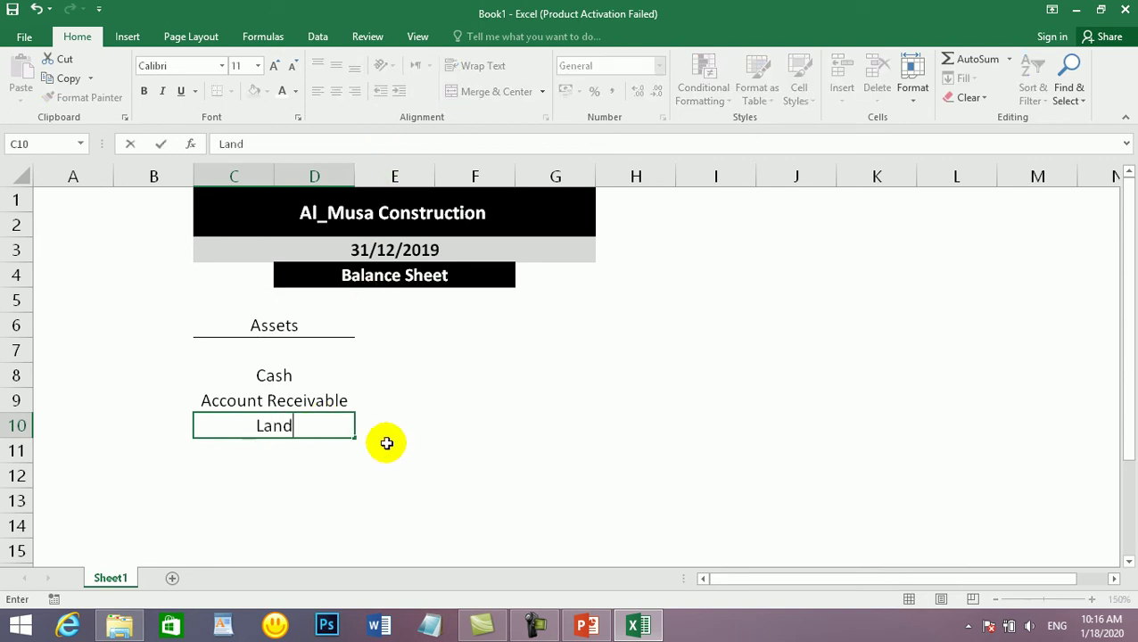
pyautogui.press('Return')
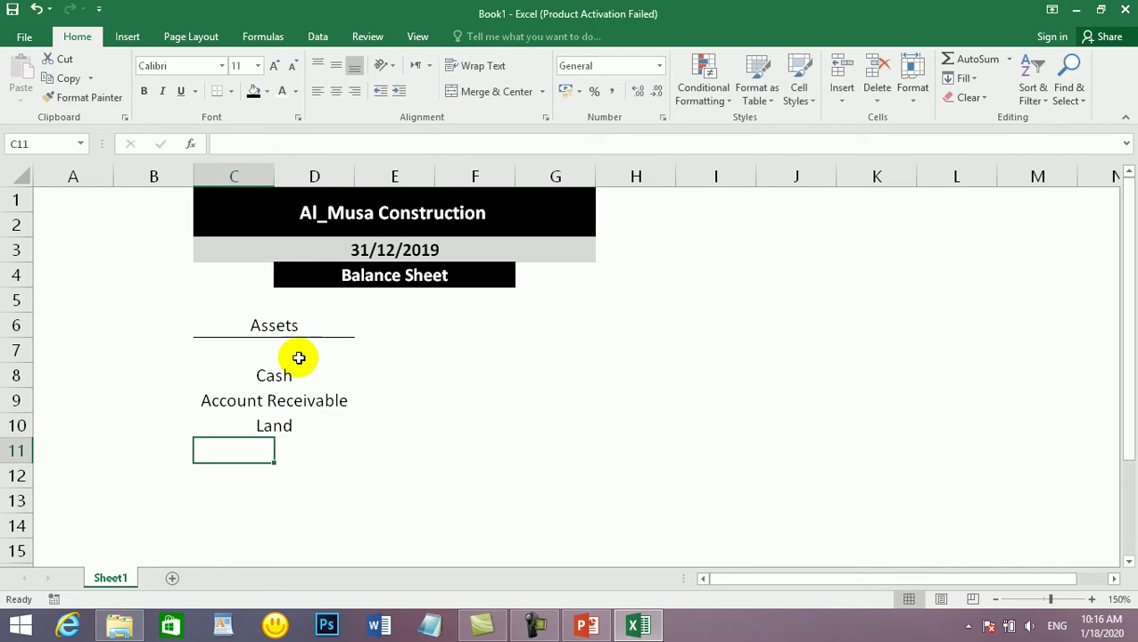
# Step: Merge and center cells F8:G8 and enter 26300 as the Cash amount
pyautogui.moveTo(297, 375); pyautogui.dragTo(305, 423)
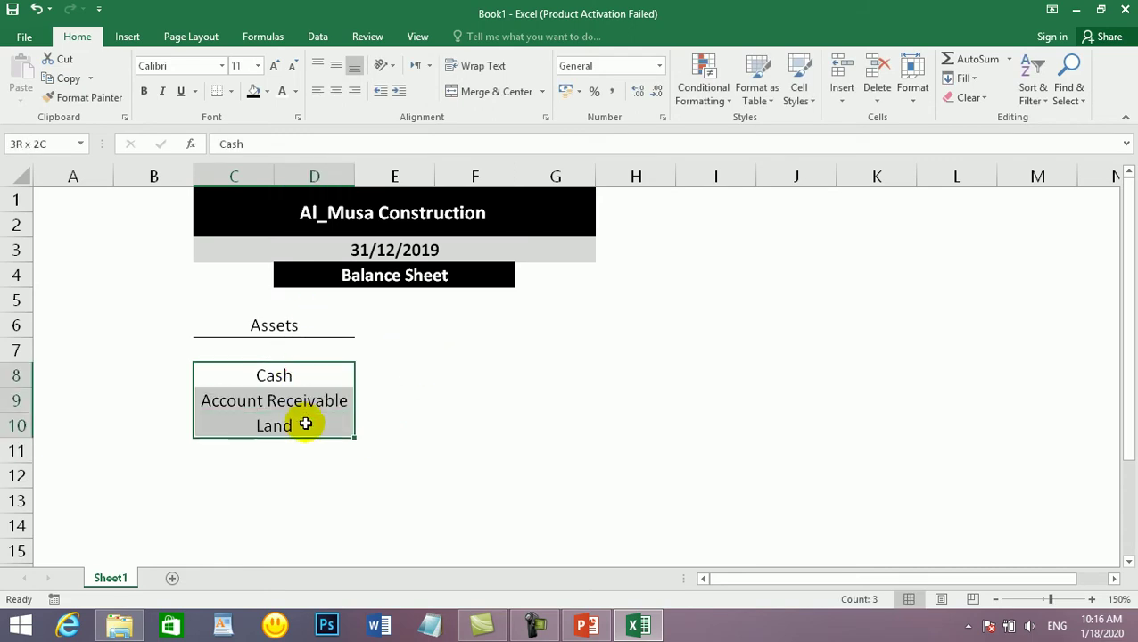
pyautogui.click(363, 396)
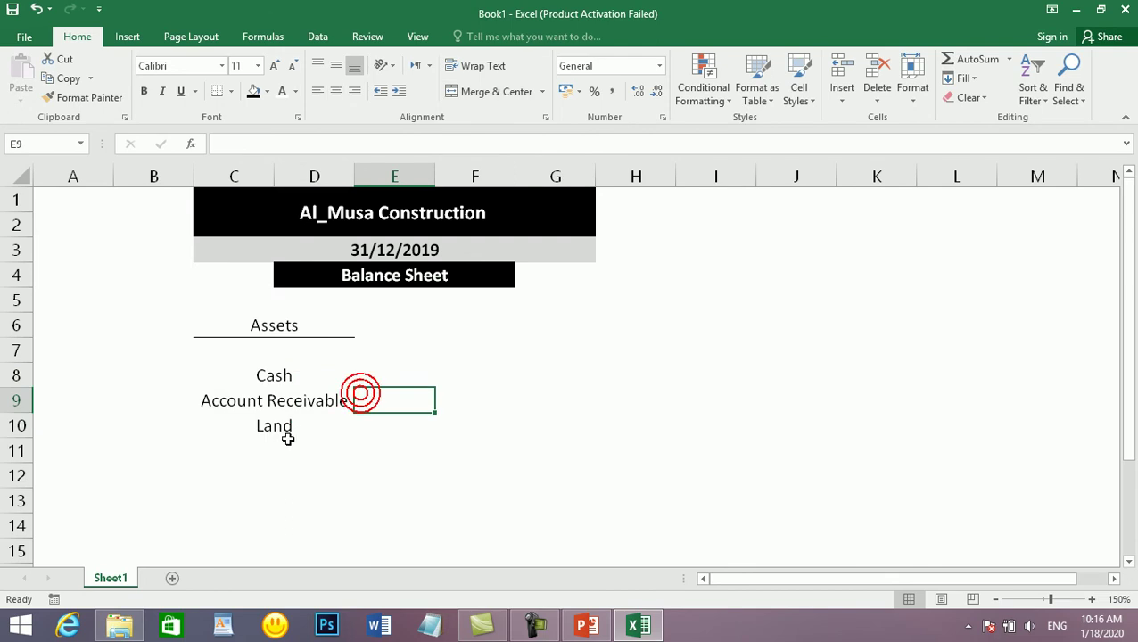
pyautogui.moveTo(411, 375); pyautogui.dragTo(552, 373)
pyautogui.click(551, 373)
pyautogui.moveTo(467, 373); pyautogui.dragTo(543, 373)
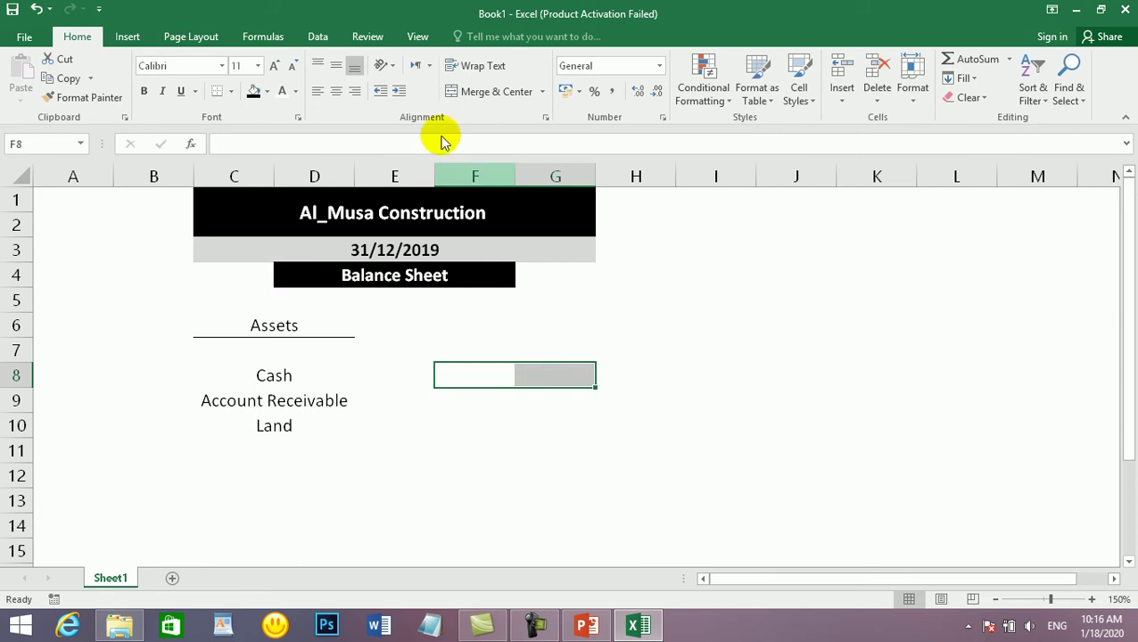
pyautogui.click(472, 91)
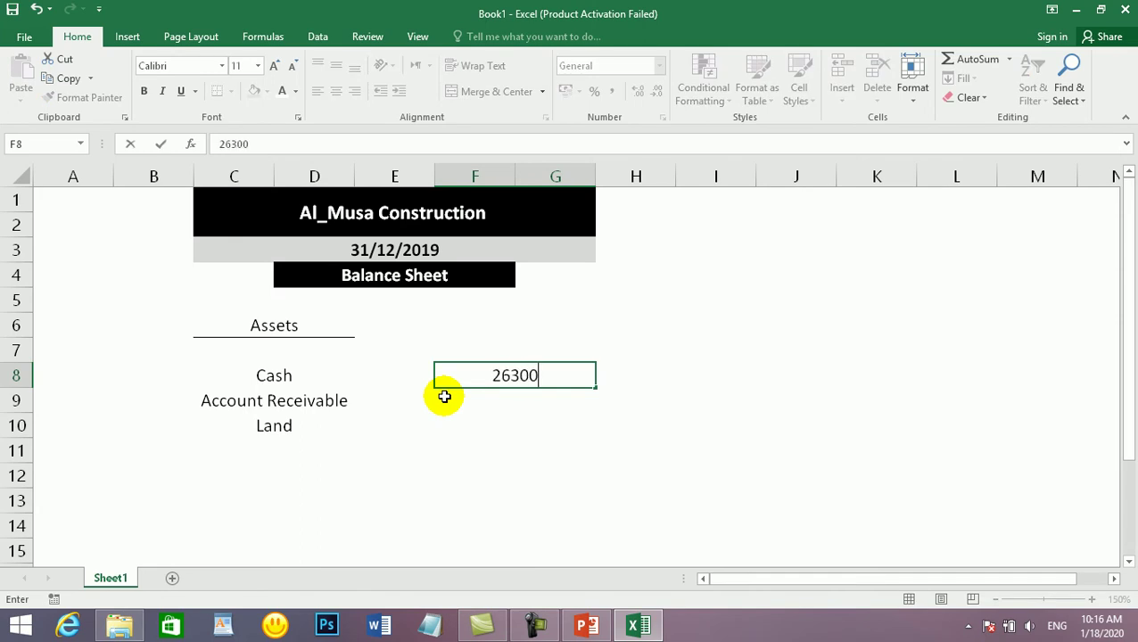
pyautogui.press('Return')
# Step: Merge and center cells F9:G9 and enter 3200 as the Account Receivable amount
pyautogui.moveTo(444, 397); pyautogui.dragTo(544, 400)
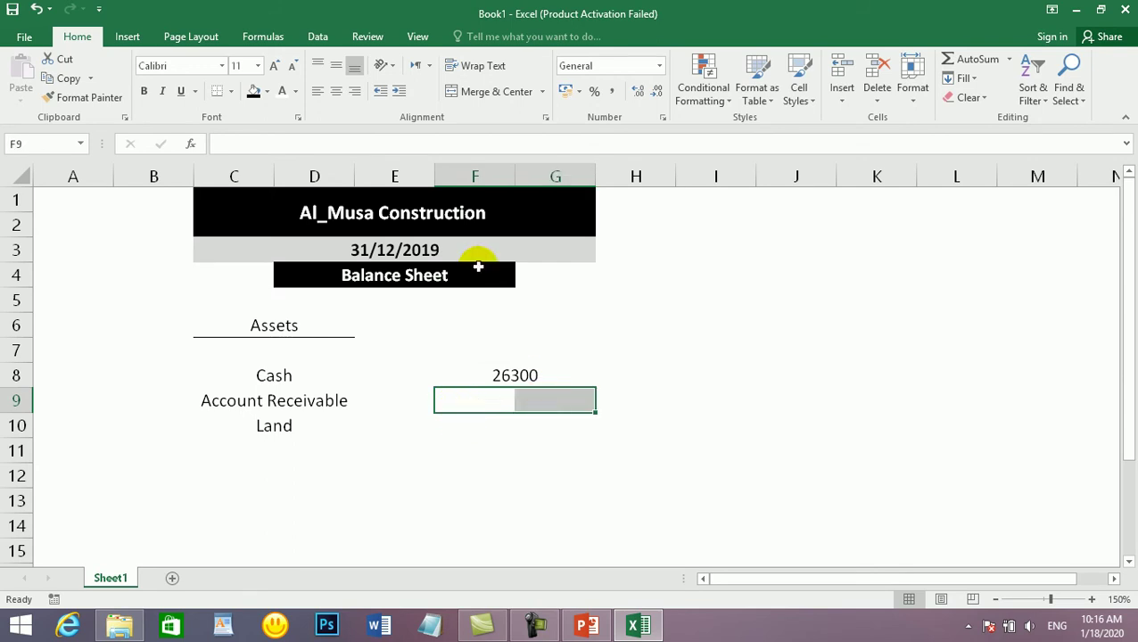
pyautogui.click(482, 90)
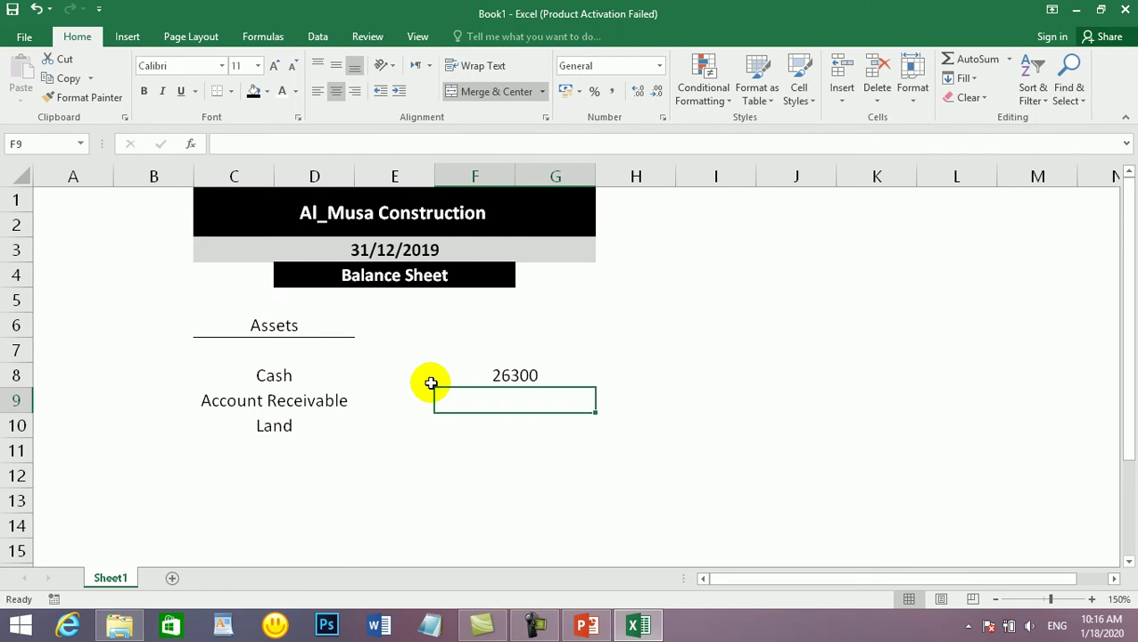
pyautogui.write('3200')
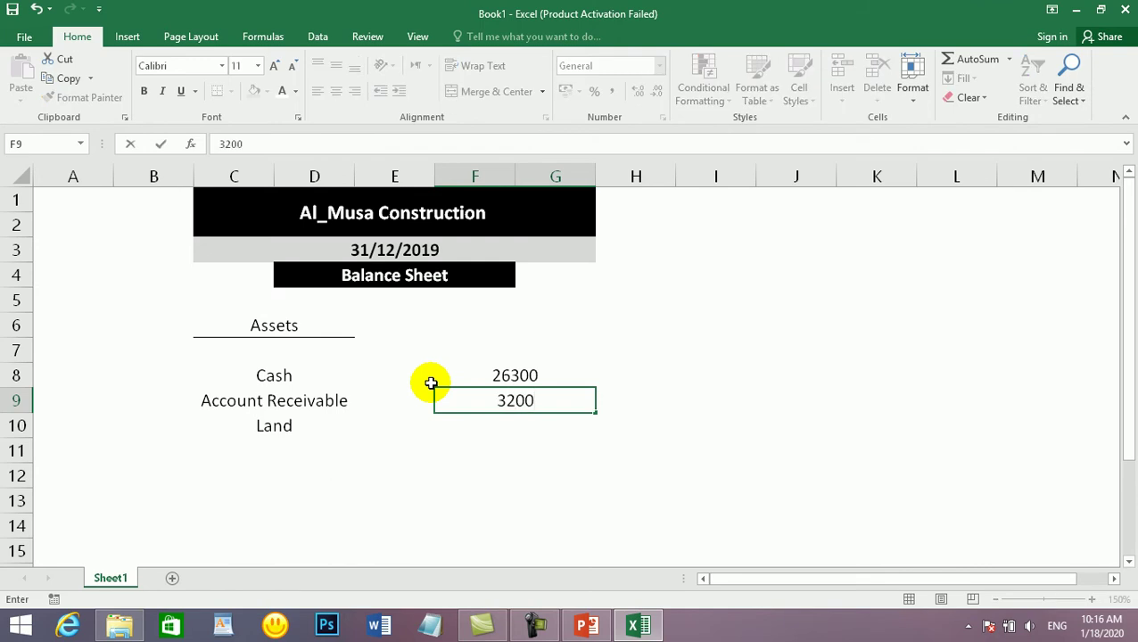
pyautogui.press('Return')
# Step: Merge and center cells F10:G10 and enter 15000 as the Land amount
pyautogui.moveTo(458, 423); pyautogui.dragTo(563, 425)
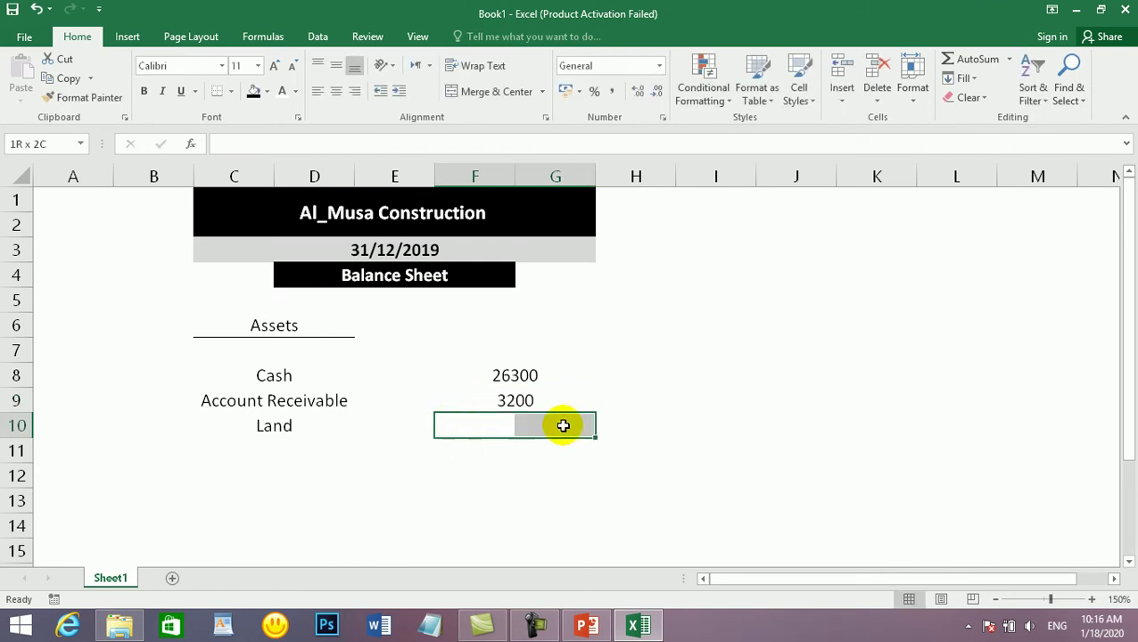
pyautogui.click(495, 92)
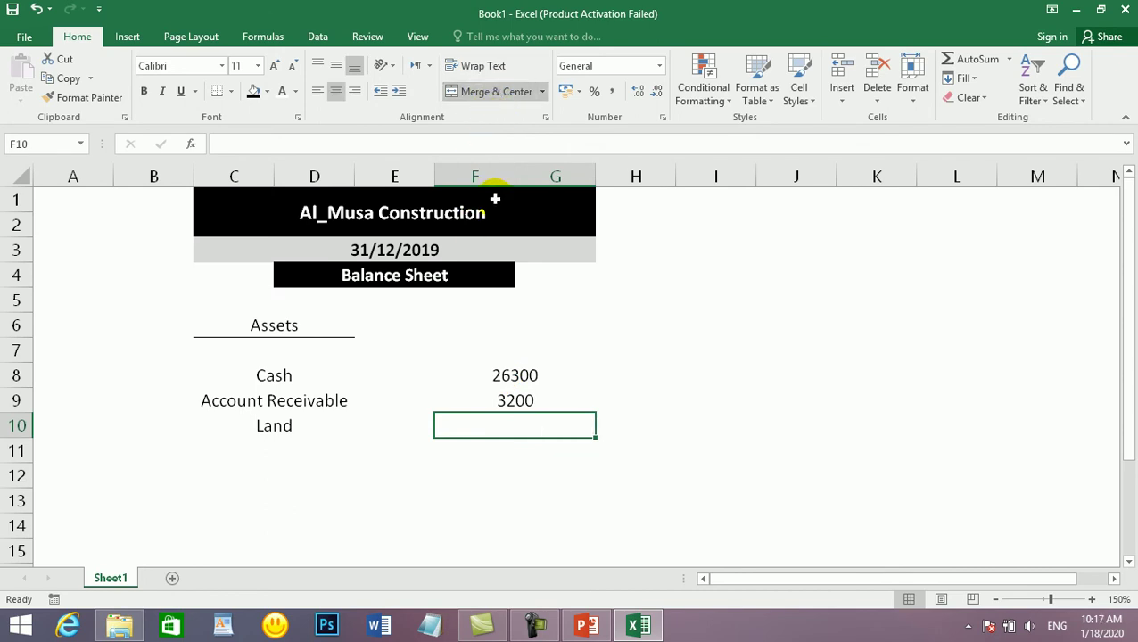
pyautogui.write('15000')
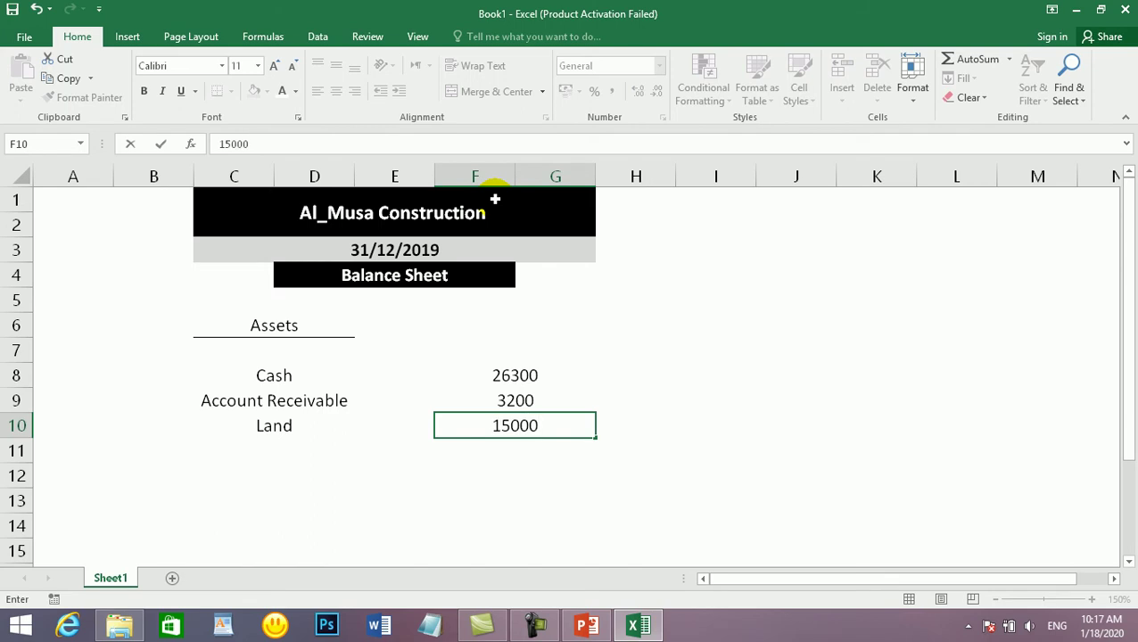
pyautogui.press('Return')
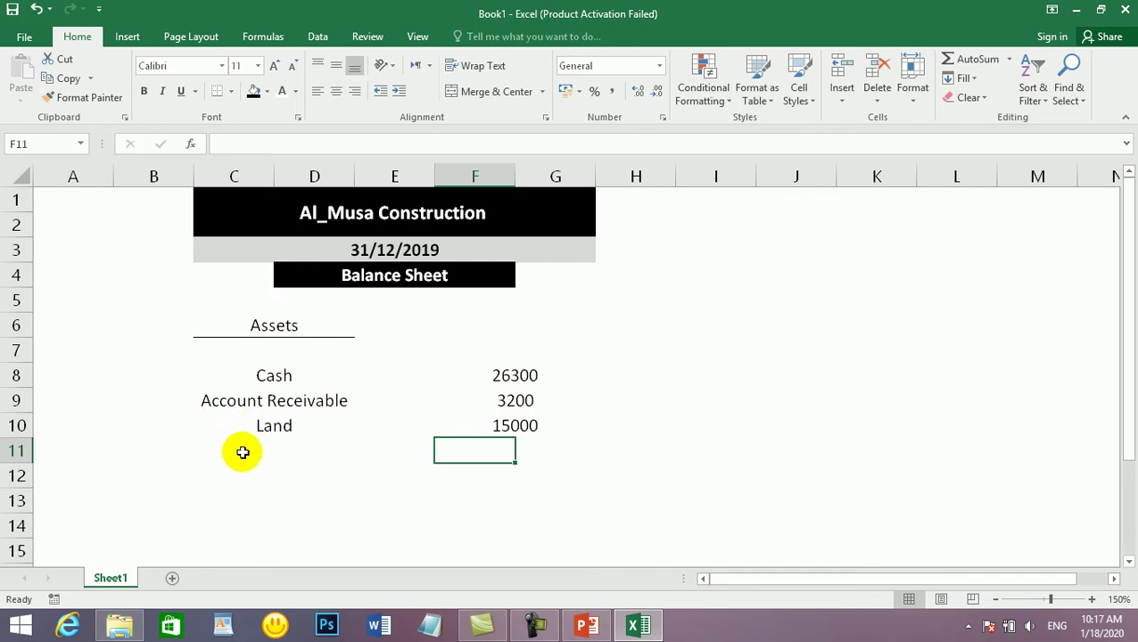
# Step: Merge and center cells C11:D11 and enter the label Total Assets
pyautogui.moveTo(243, 457); pyautogui.dragTo(307, 455)
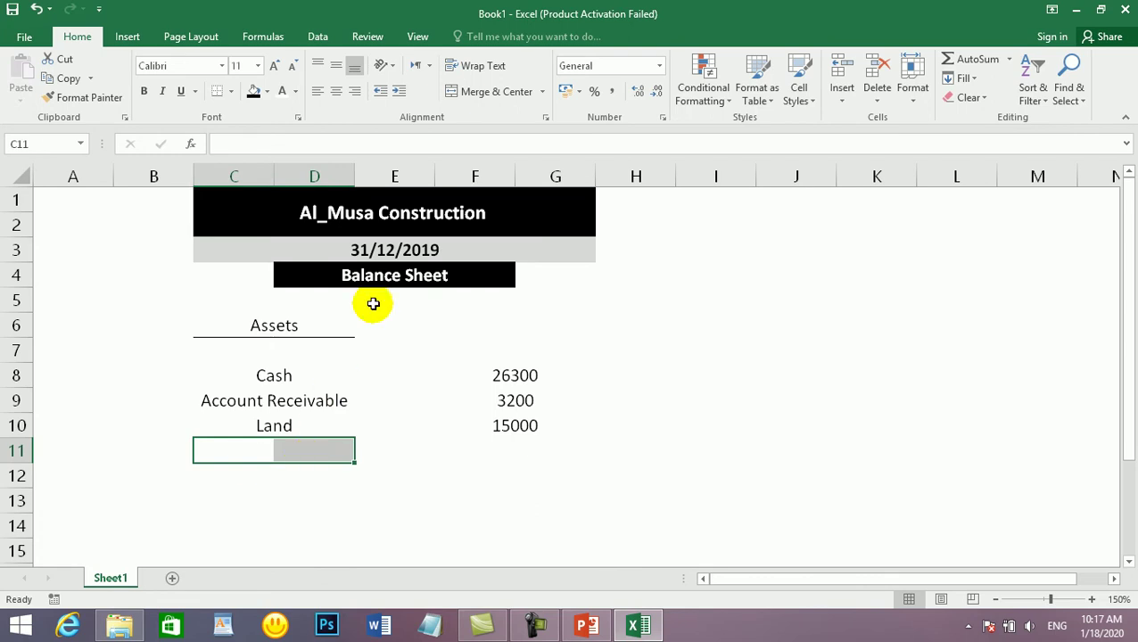
pyautogui.click(460, 92)
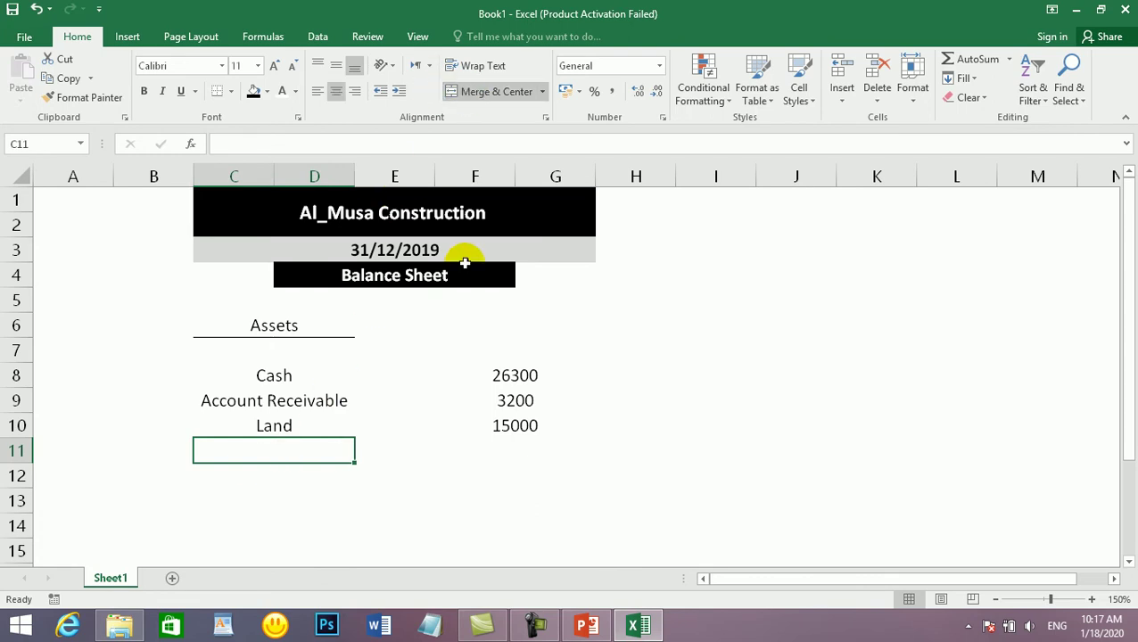
pyautogui.write('Total A')
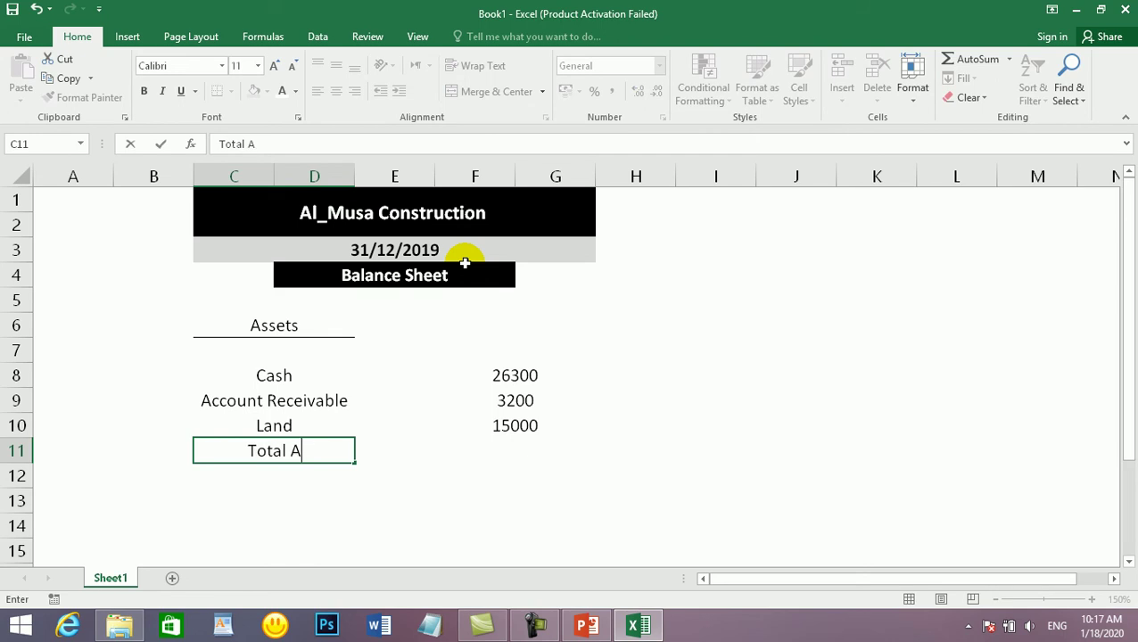
pyautogui.write('ssets')
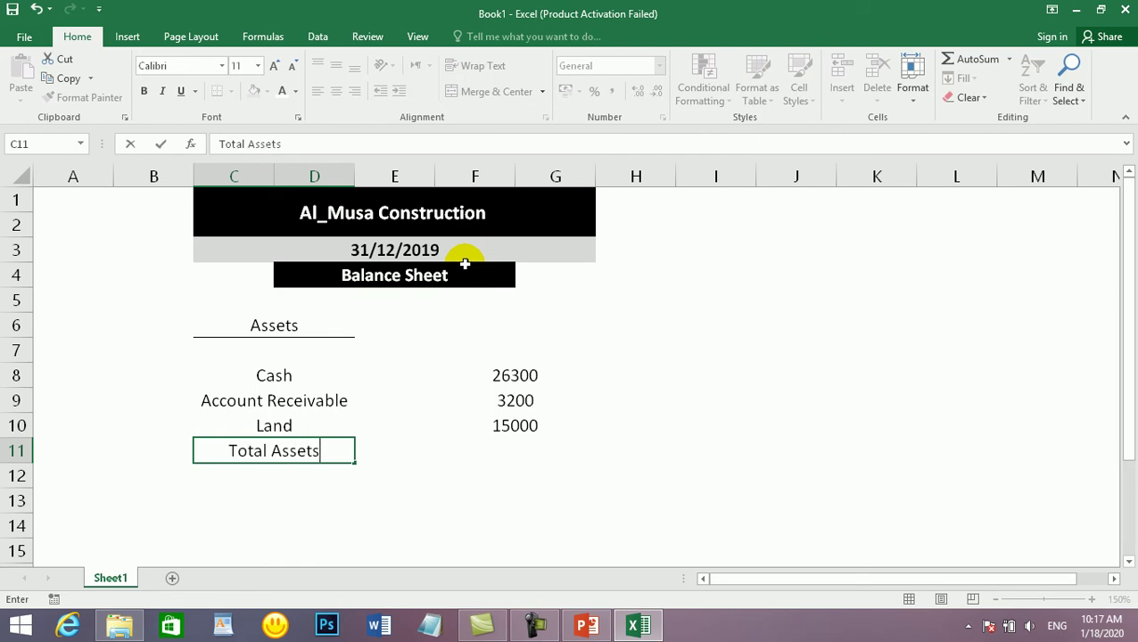
pyautogui.press('Tab')
# Step: Make the Total Assets label in row 11 bold and add a top border above it
pyautogui.click(297, 460)
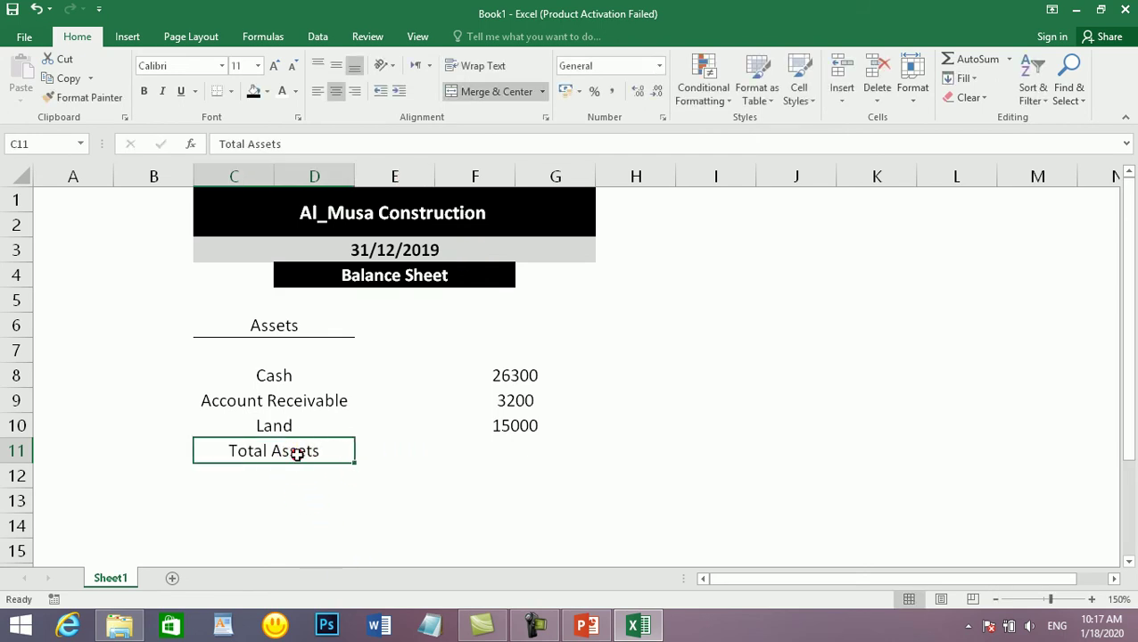
pyautogui.click(146, 93)
pyautogui.click(146, 92)
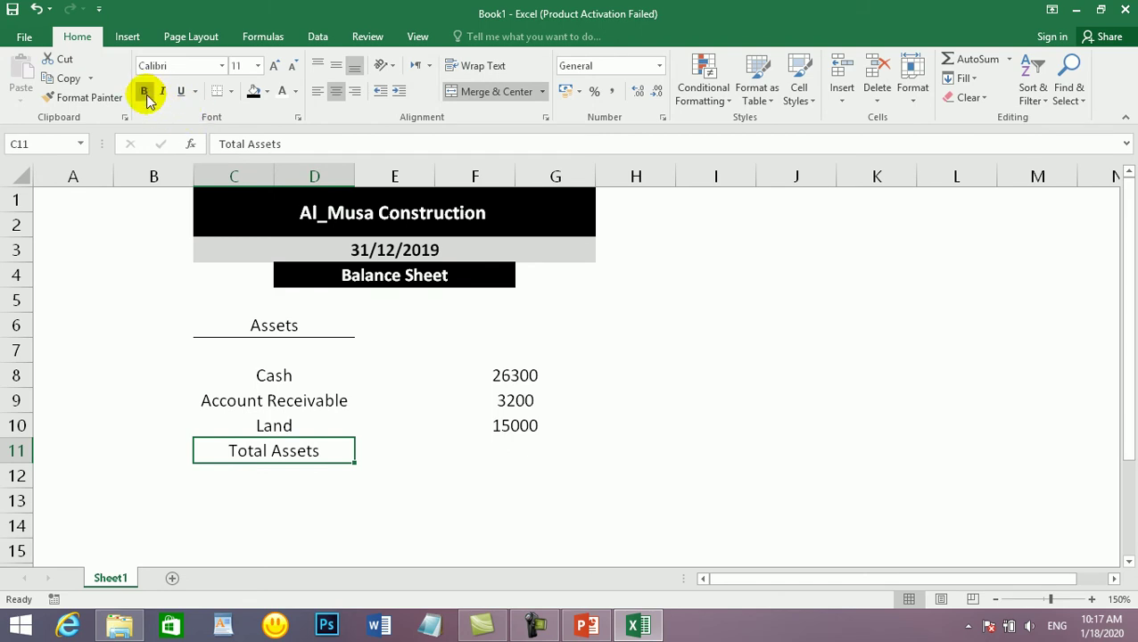
pyautogui.click(233, 93)
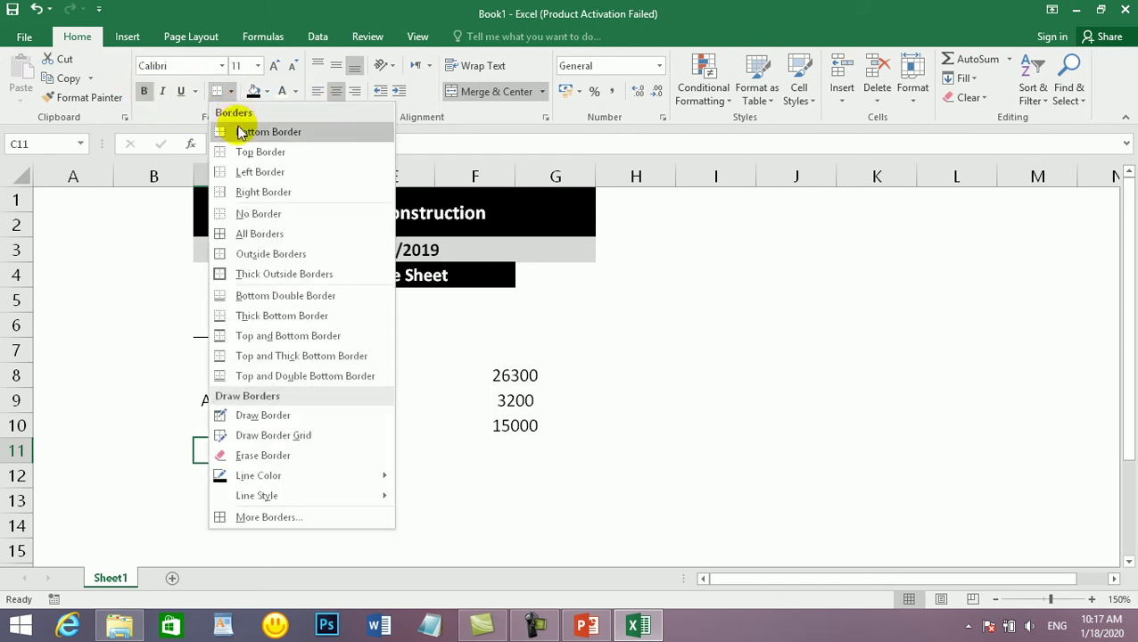
pyautogui.click(251, 153)
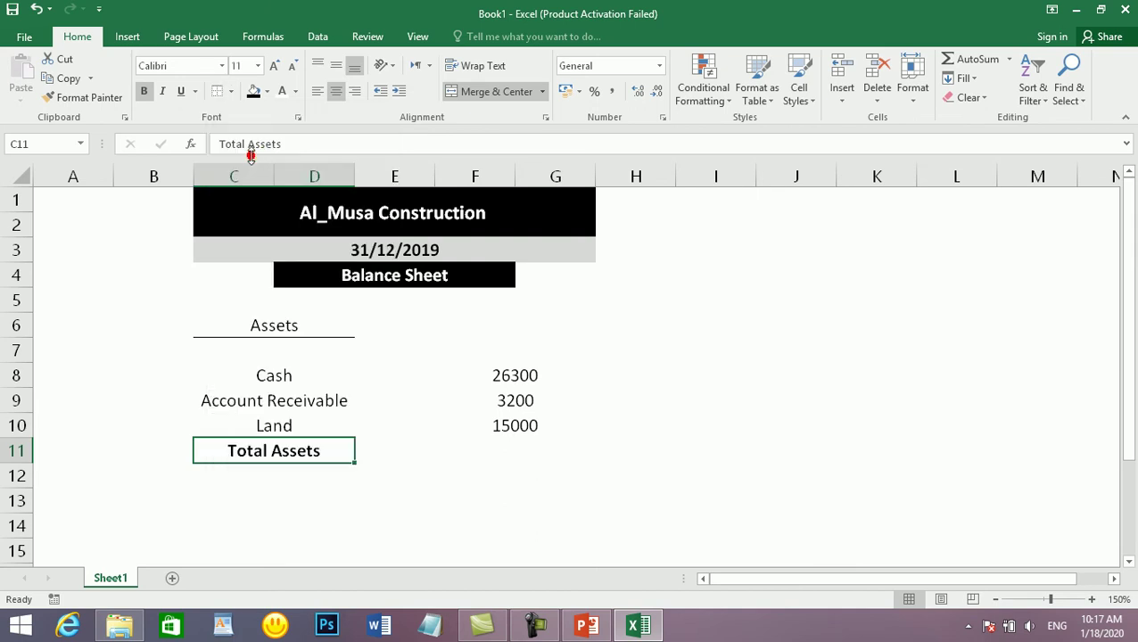
pyautogui.click(391, 521)
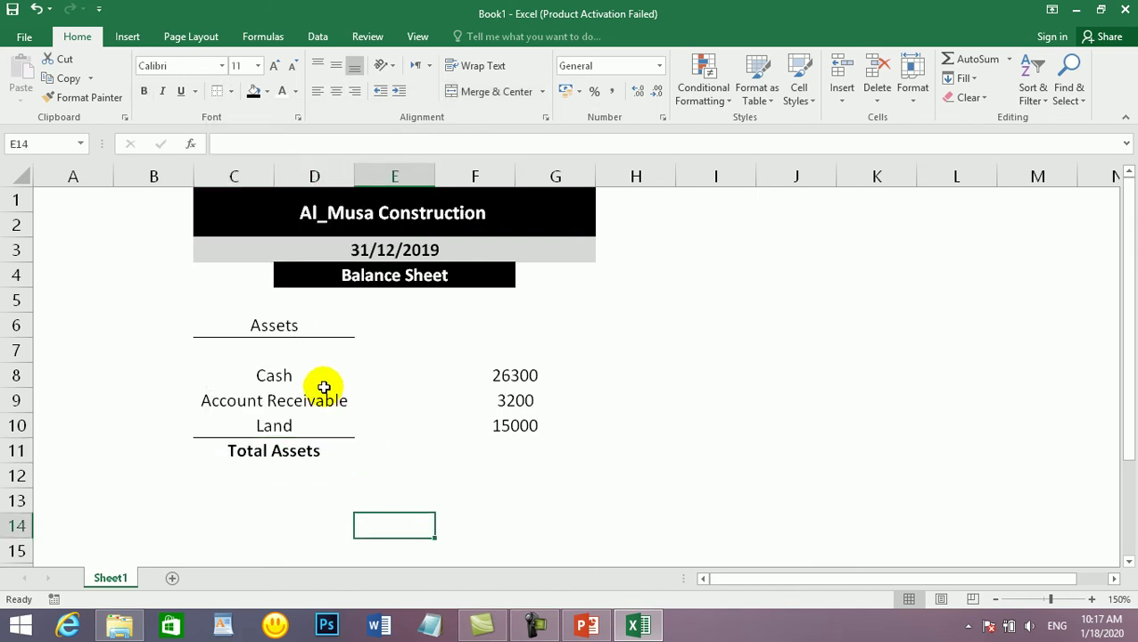
# Step: Merge and center cells F12:G12 below the asset amounts
pyautogui.click(500, 465)
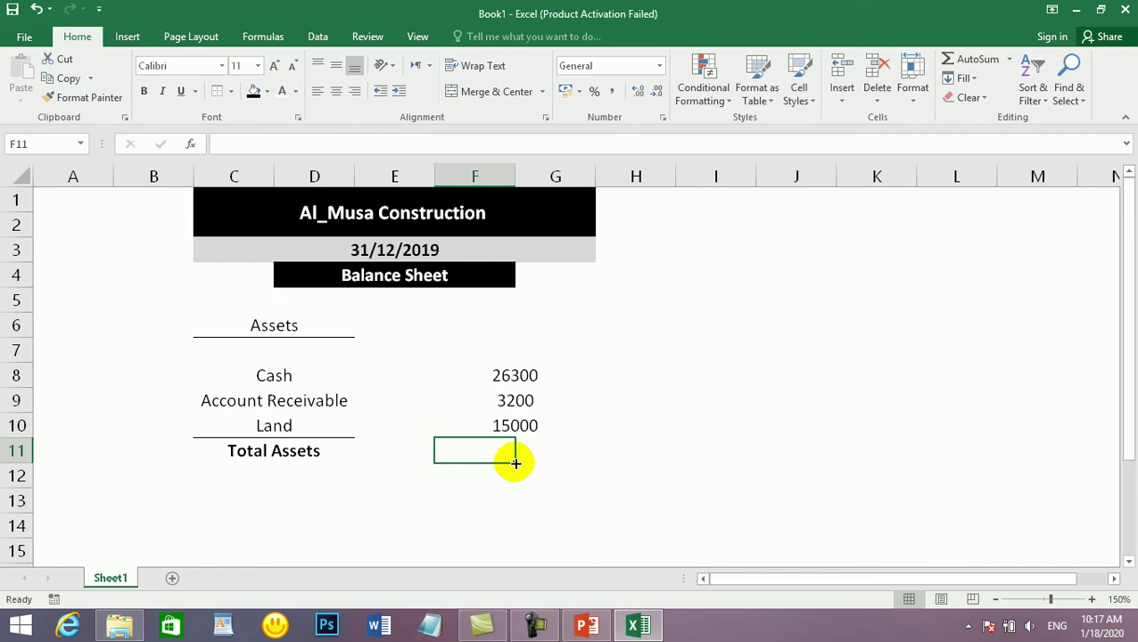
pyautogui.click(491, 474)
pyautogui.moveTo(482, 473); pyautogui.dragTo(545, 475)
pyautogui.click(546, 475)
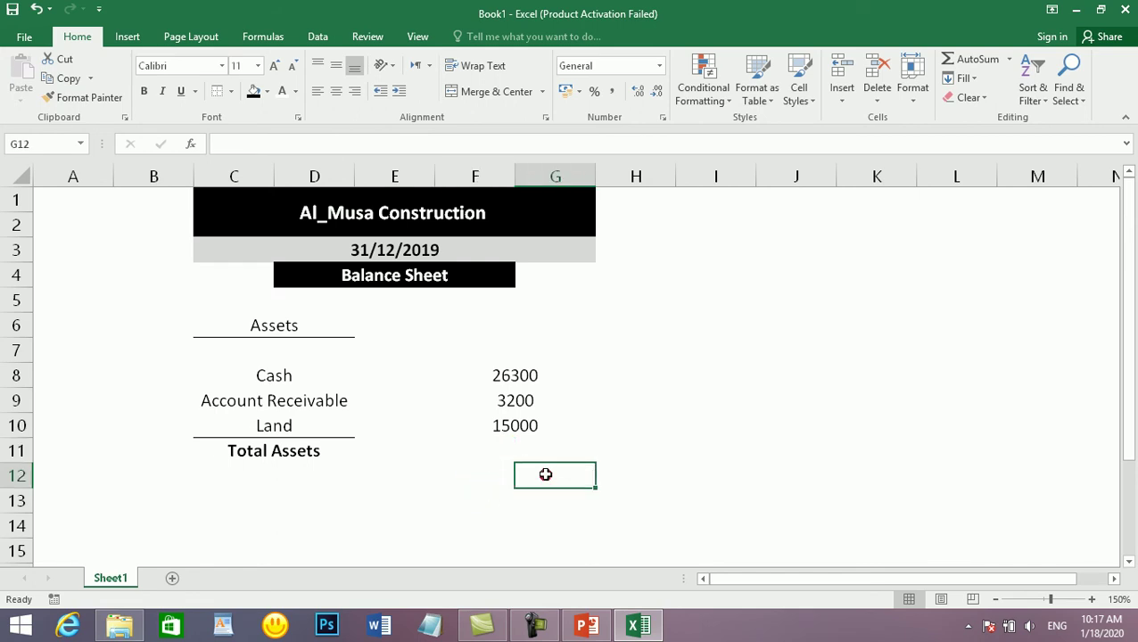
pyautogui.moveTo(473, 473); pyautogui.dragTo(533, 472)
pyautogui.click(534, 473)
pyautogui.click(499, 475)
pyautogui.click(521, 474)
pyautogui.click(487, 481)
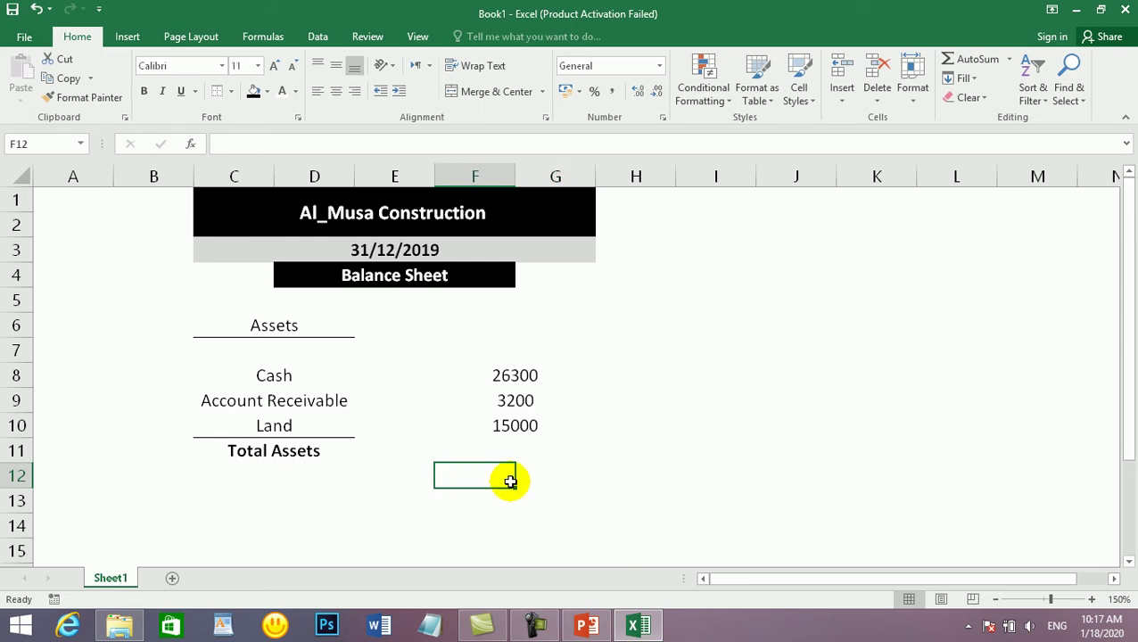
pyautogui.moveTo(510, 480); pyautogui.dragTo(521, 480)
pyautogui.click(520, 480)
pyautogui.click(483, 482)
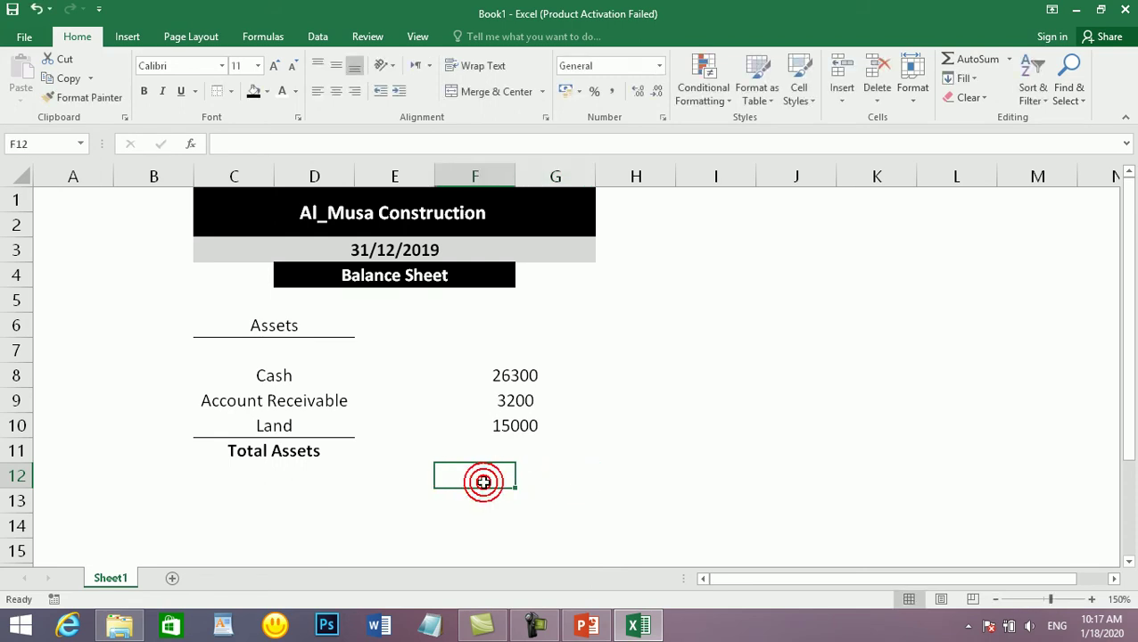
pyautogui.hotkey('shift', 'Right')
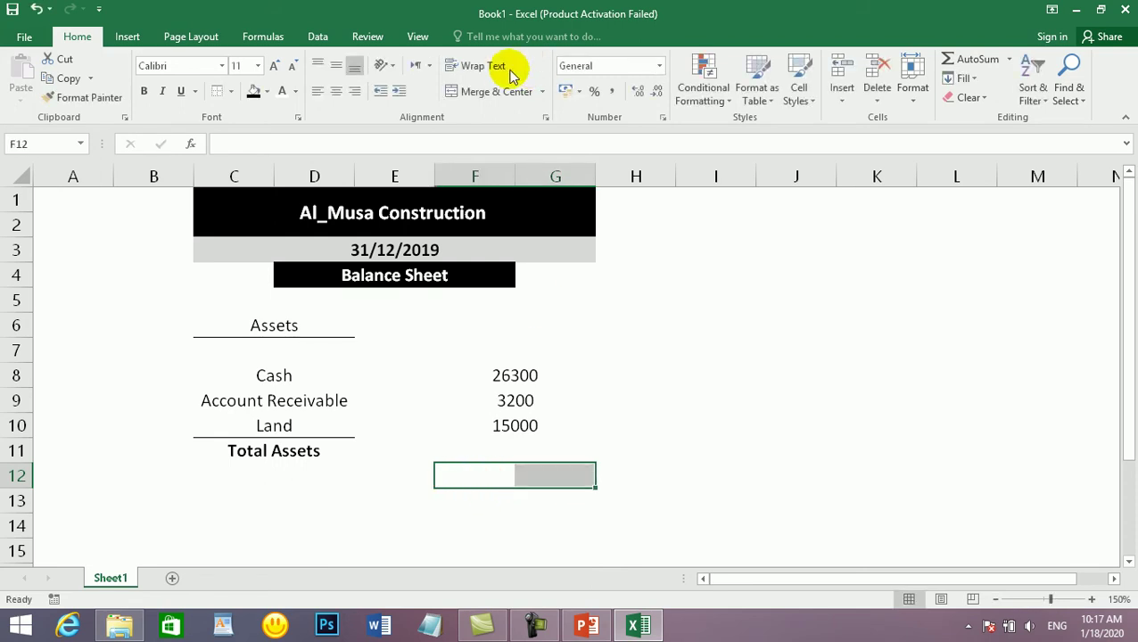
pyautogui.click(477, 92)
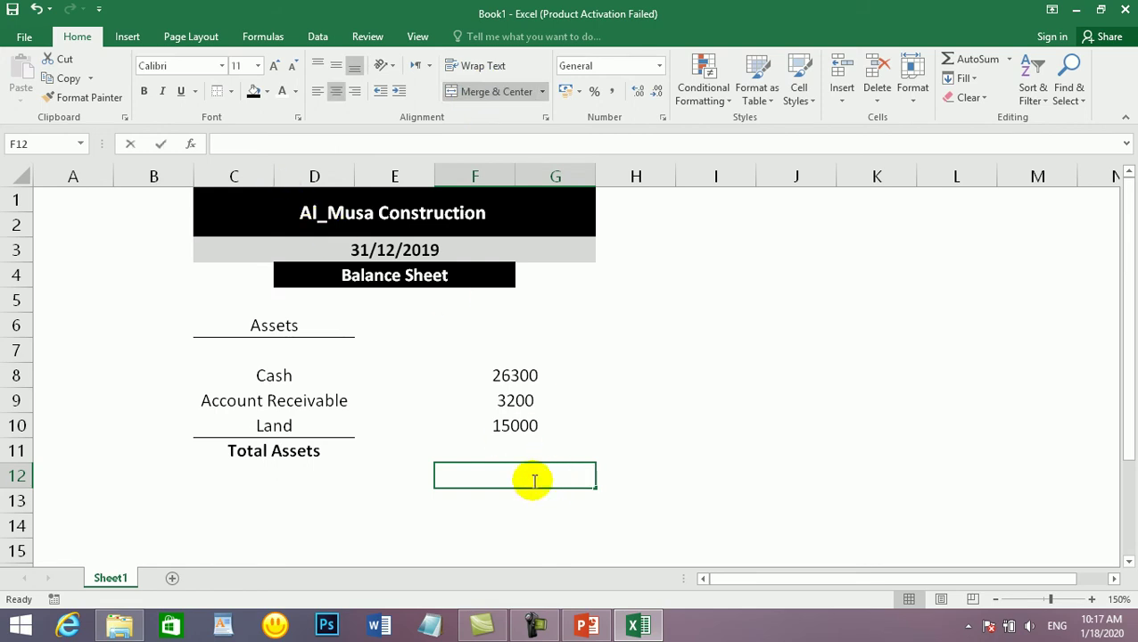
# Step: Total the three asset amounts in merged cell F12 with a SUM formula over F8:G10
pyautogui.write('=sum')
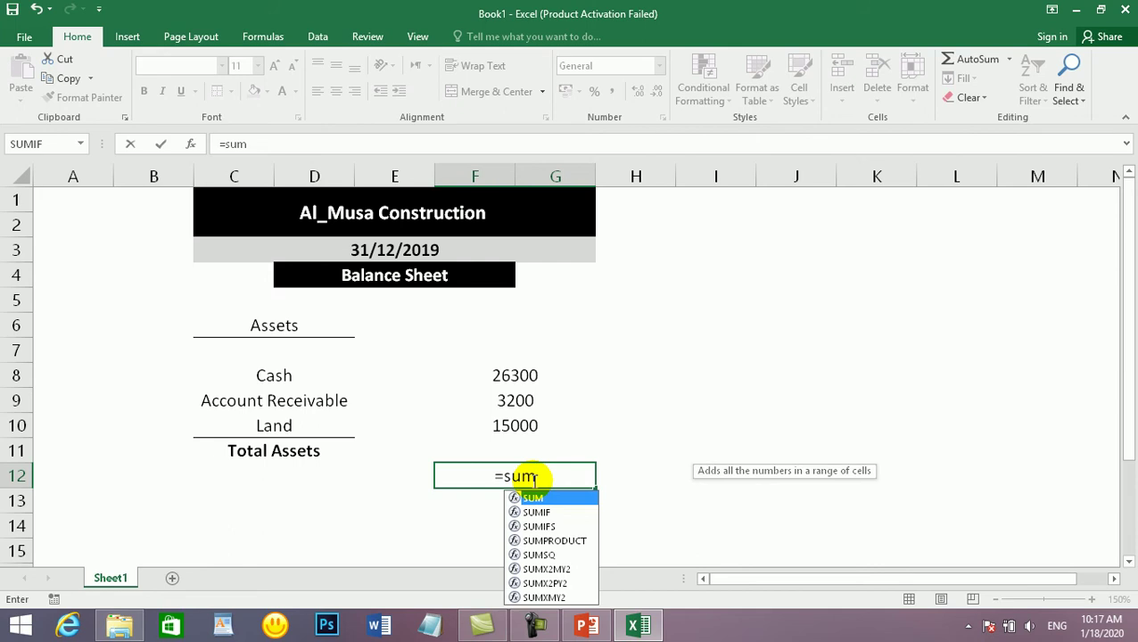
pyautogui.write('(')
pyautogui.click(498, 417)
pyautogui.moveTo(497, 418); pyautogui.dragTo(499, 375)
pyautogui.press('Return')
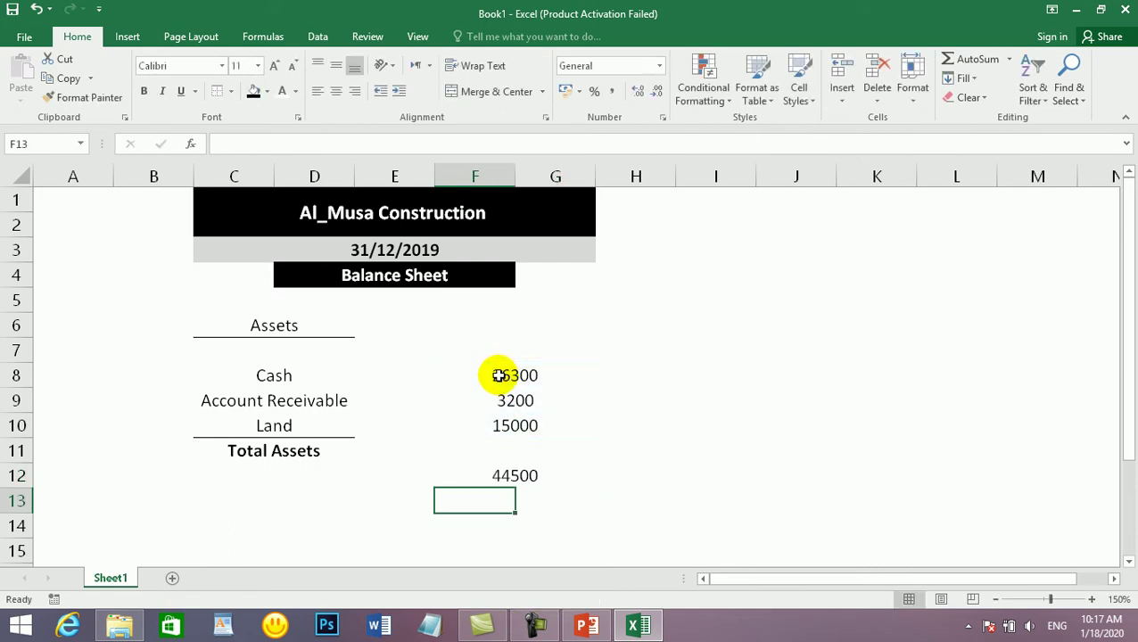
# Step: Make the asset total in F12 bold and underlined
pyautogui.click(515, 476)
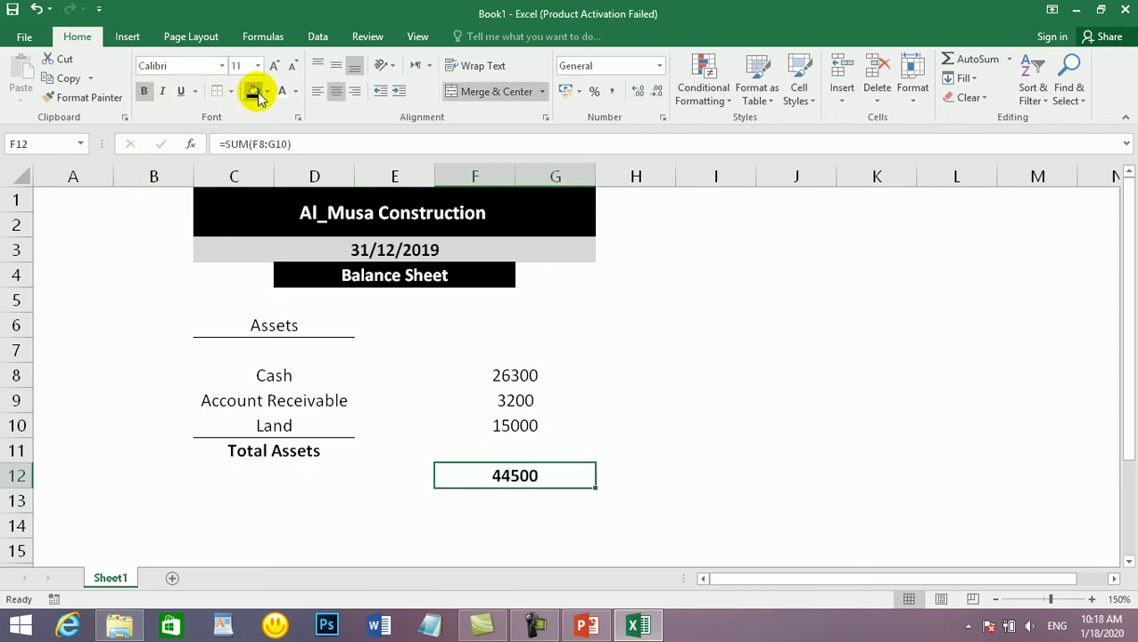
pyautogui.click(181, 90)
pyautogui.doubleClick(679, 343)
pyautogui.click(559, 517)
pyautogui.click(372, 493)
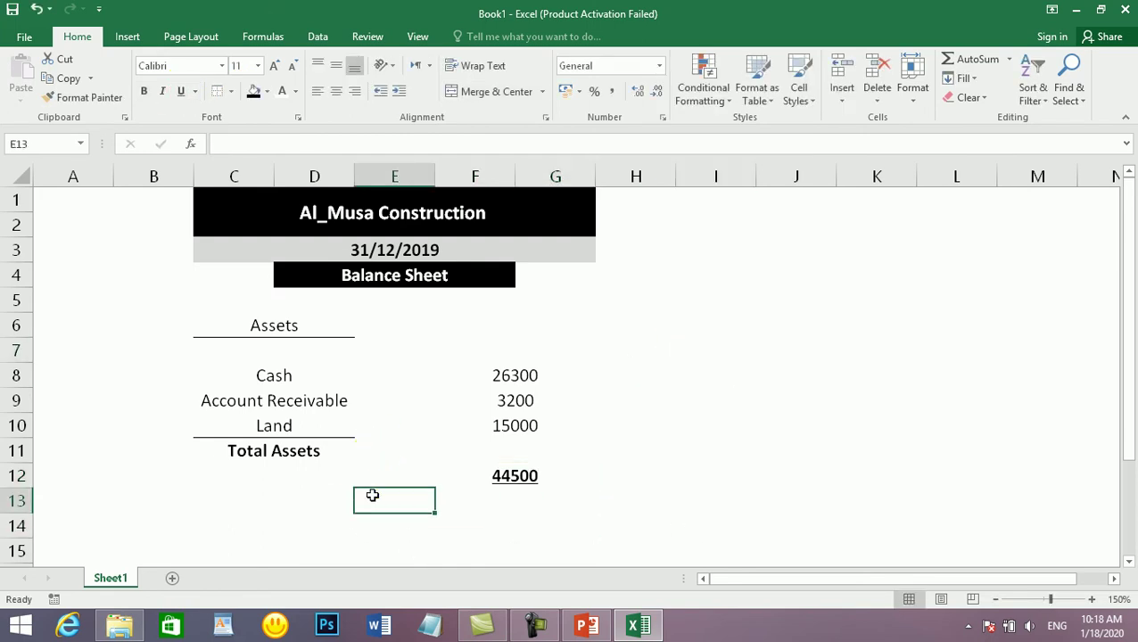
# Step: Make the Assets heading in row 6 bold
pyautogui.click(301, 330)
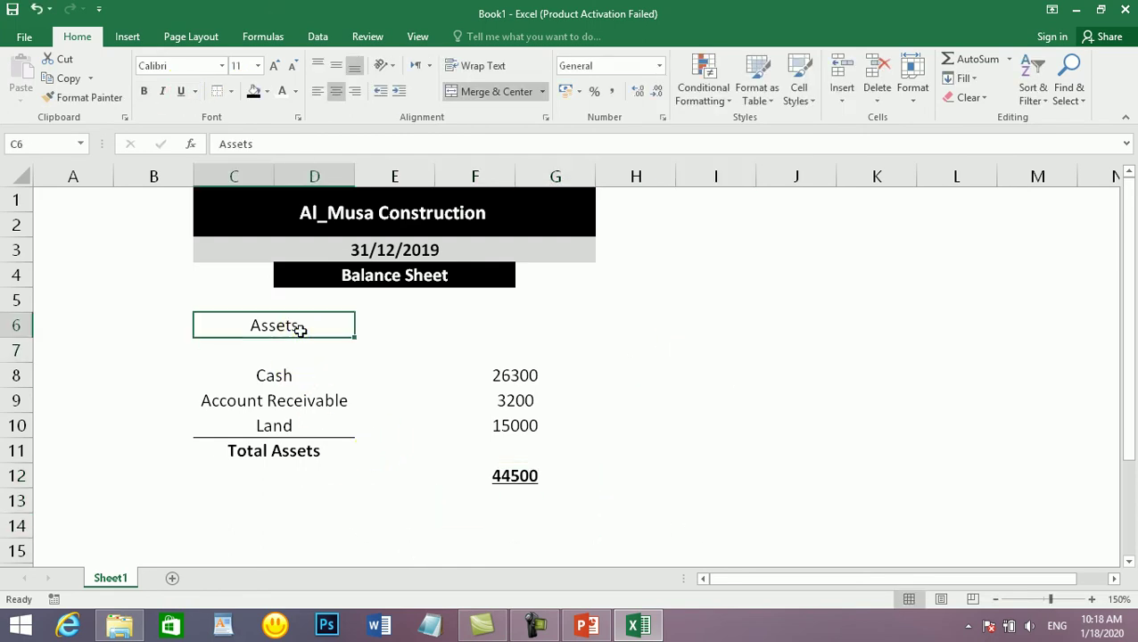
pyautogui.click(144, 91)
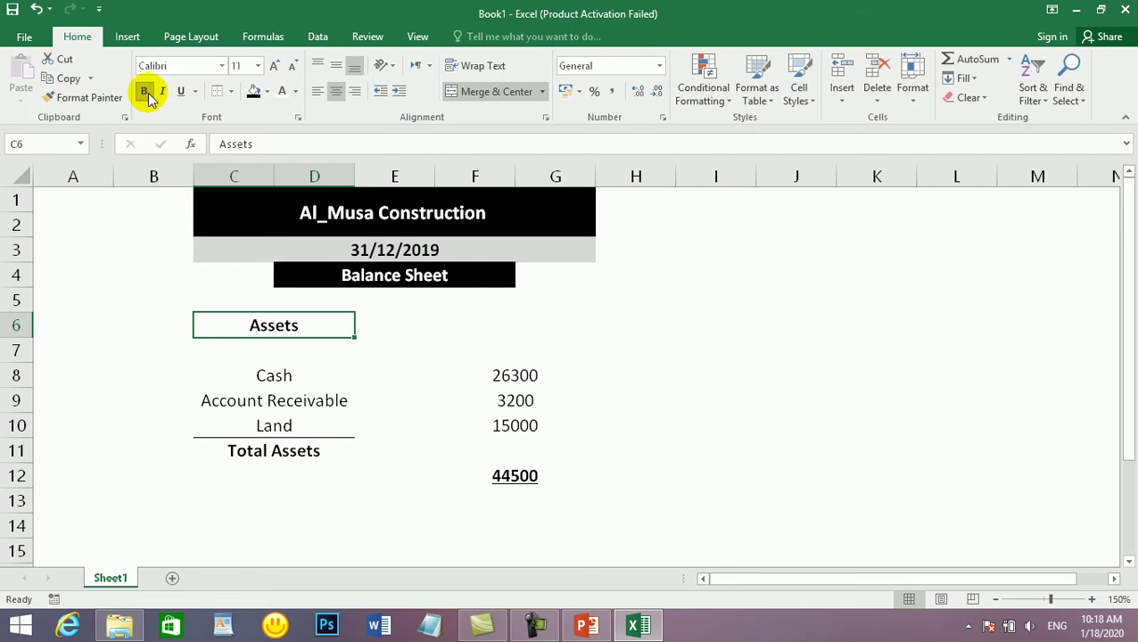
pyautogui.click(427, 524)
# Step: Merge and center cells C14:D14 below the asset section and enter the heading "Liabilites"
pyautogui.scroll(-3, 296, 486)
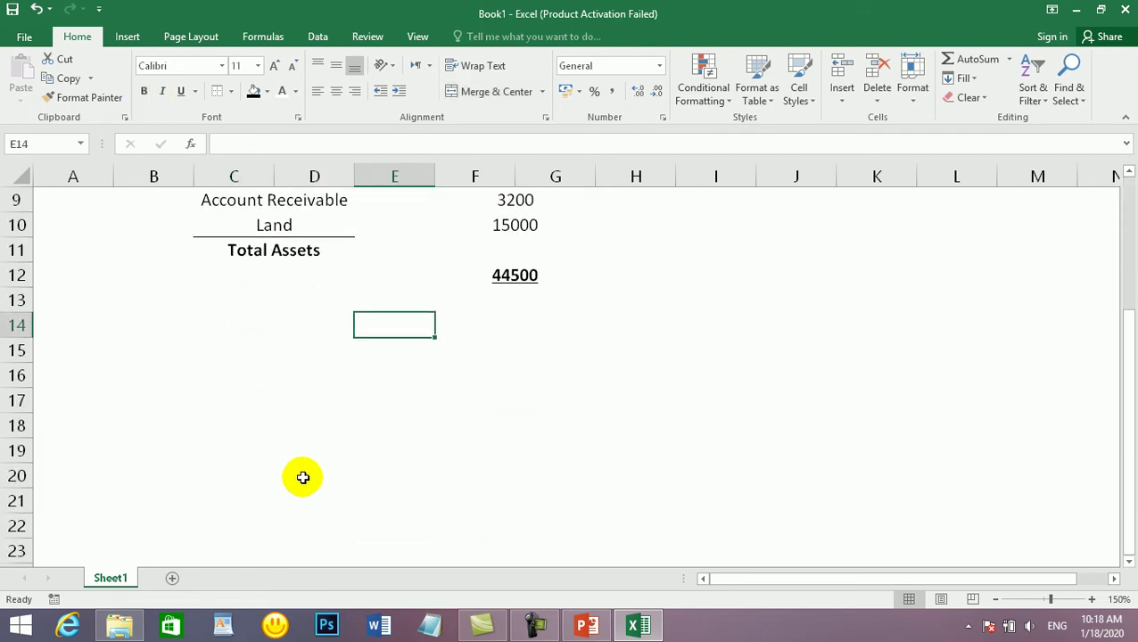
pyautogui.click(260, 415)
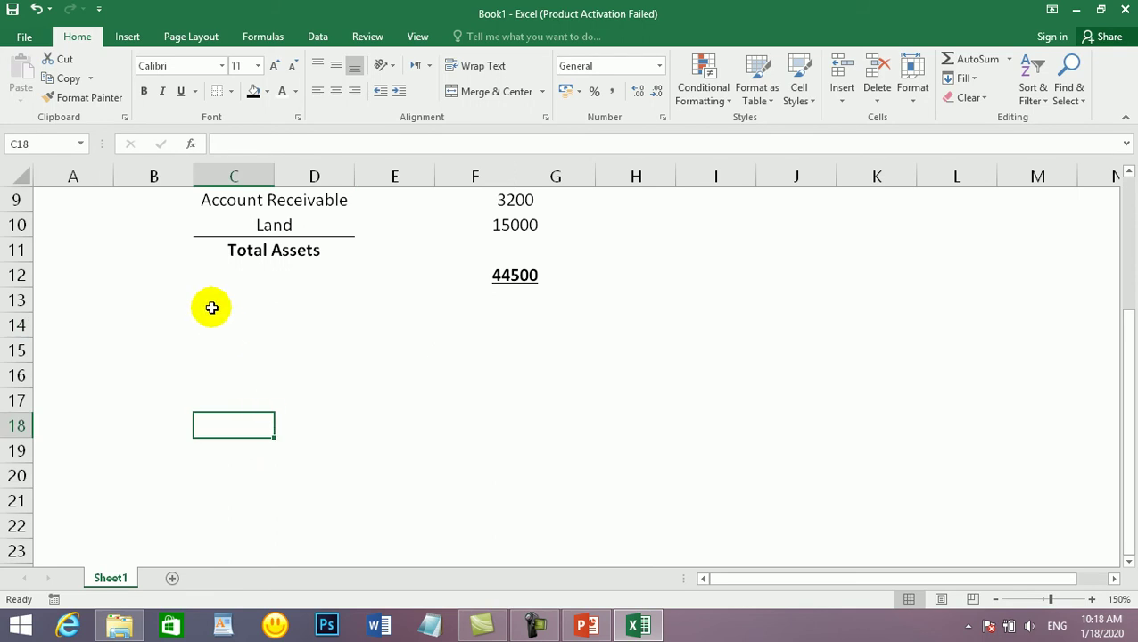
pyautogui.click(211, 308)
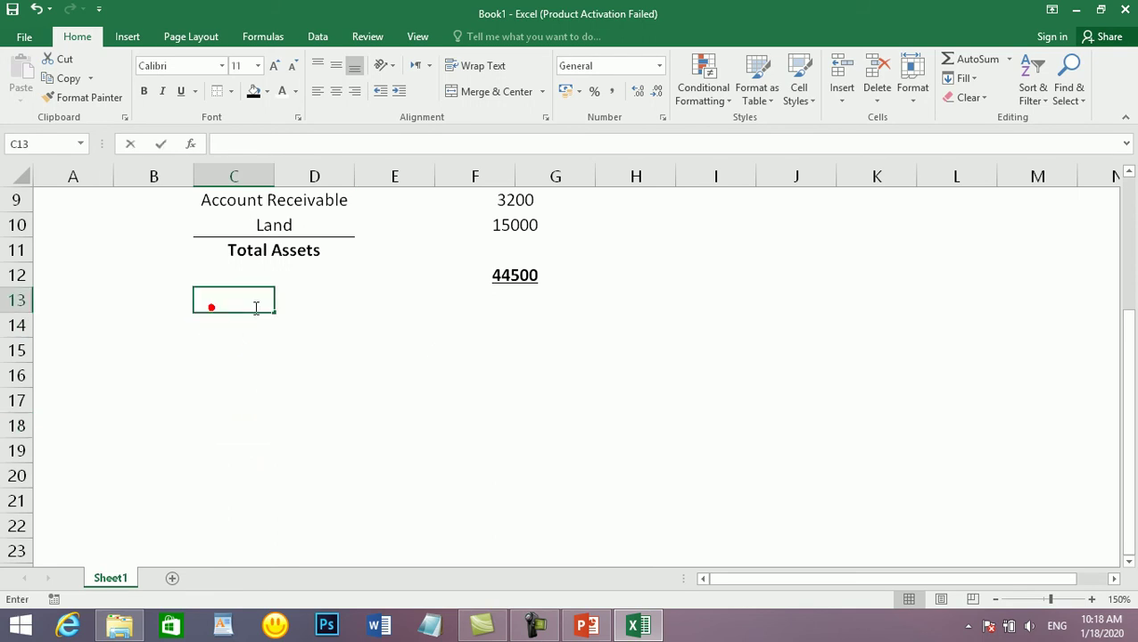
pyautogui.click(276, 359)
pyautogui.click(202, 326)
pyautogui.moveTo(264, 325); pyautogui.dragTo(338, 324)
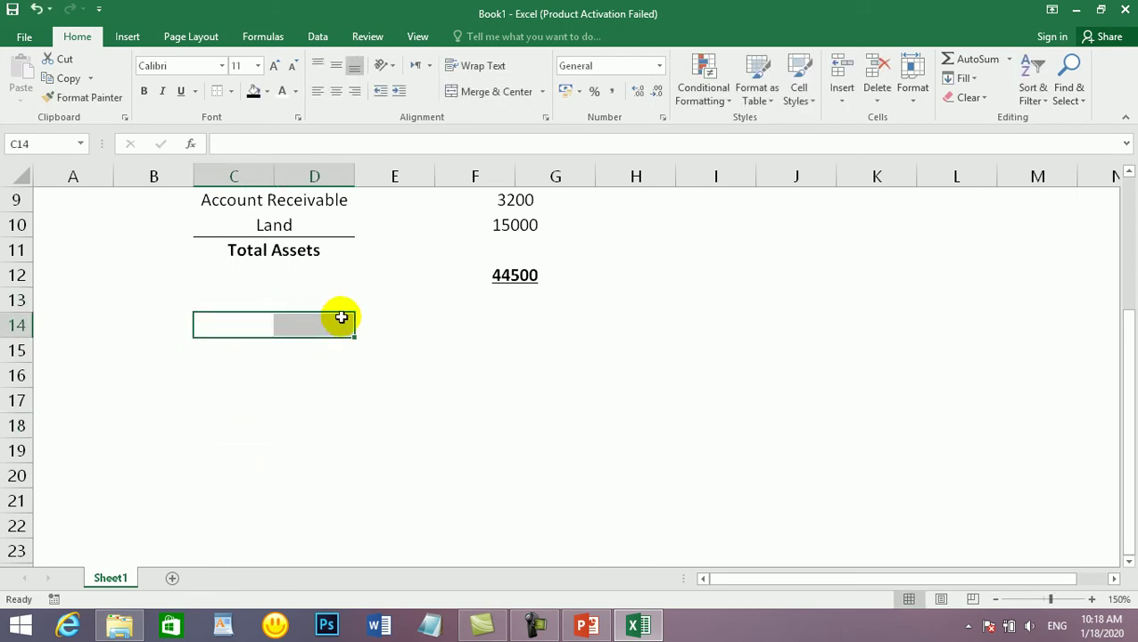
pyautogui.click(473, 92)
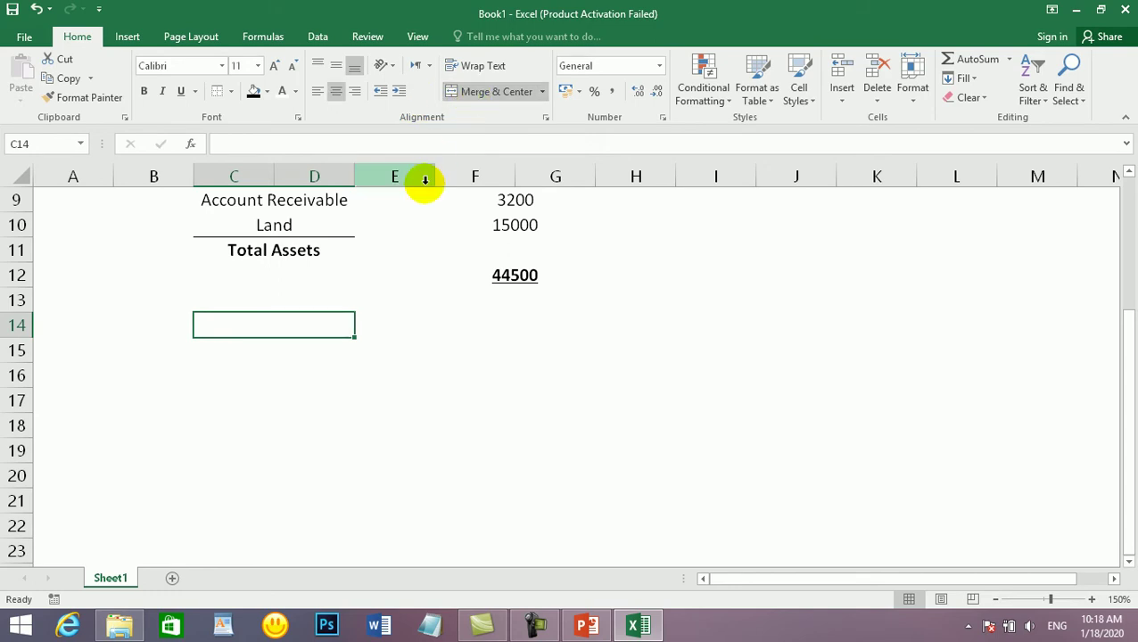
pyautogui.write('Liabilite')
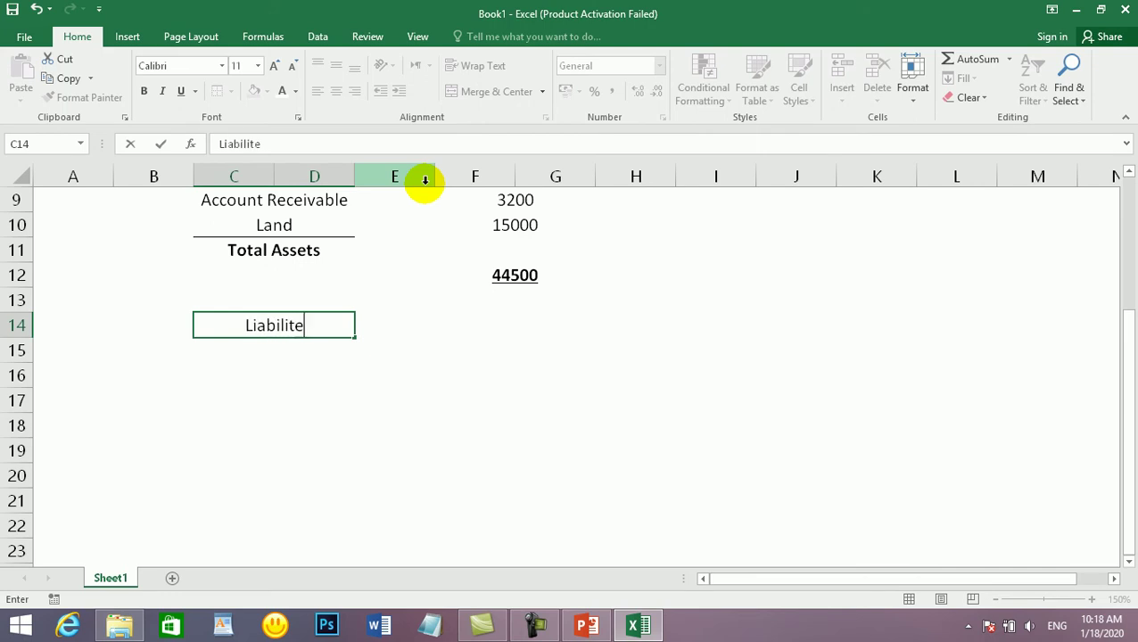
pyautogui.press('Return')
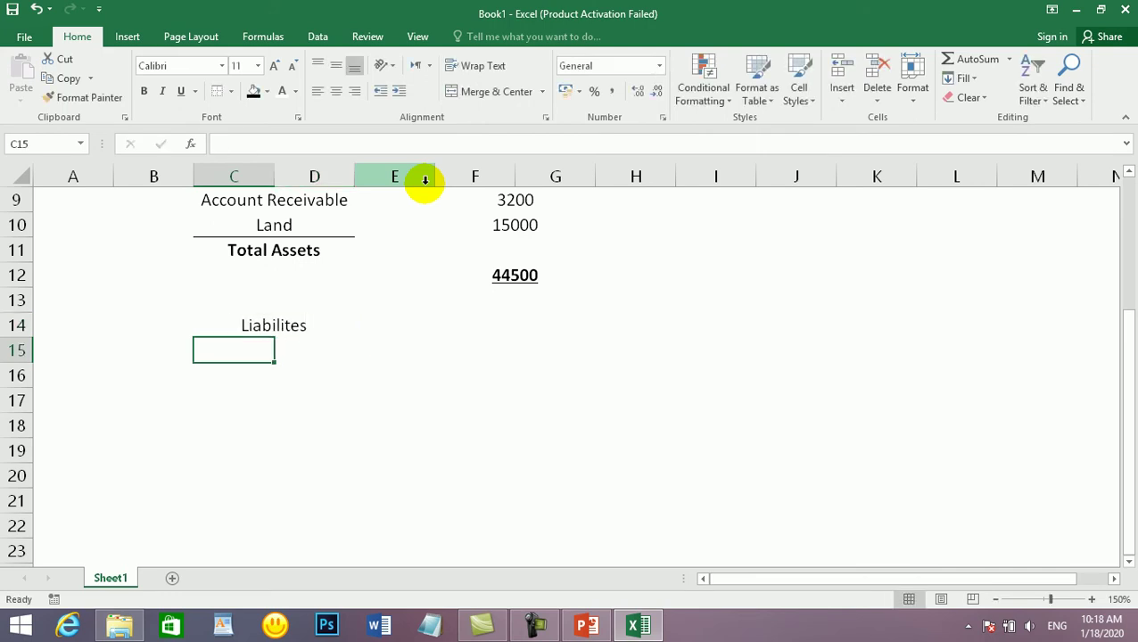
# Step: Make the Liabilites heading in row 14 bold and give it a bottom border
pyautogui.click(264, 324)
pyautogui.click(142, 93)
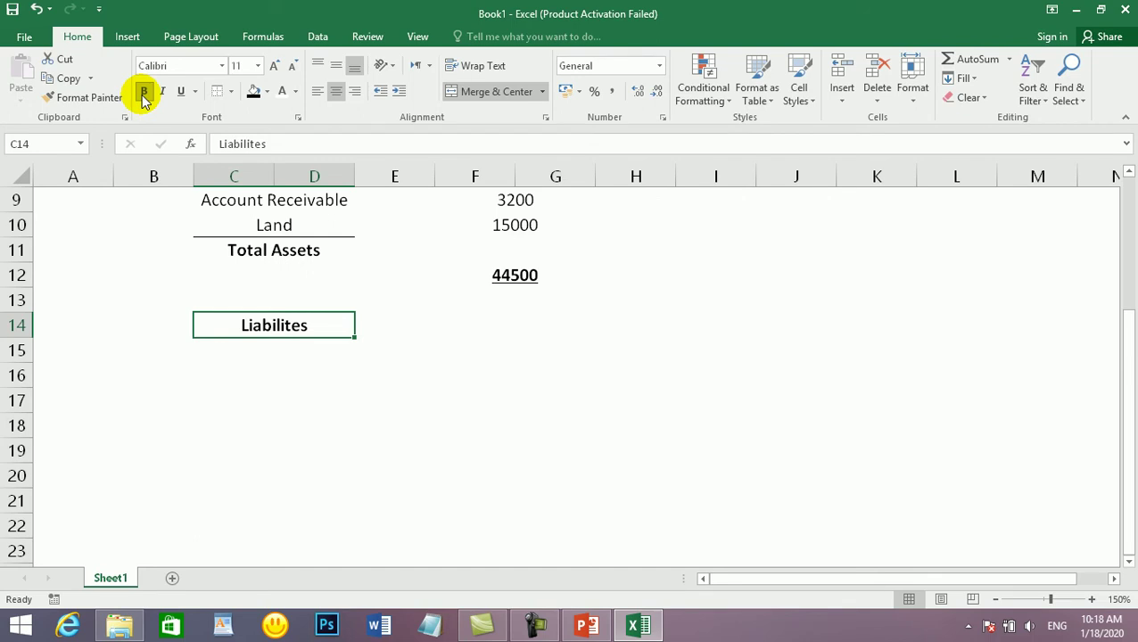
pyautogui.click(310, 360)
pyautogui.click(267, 325)
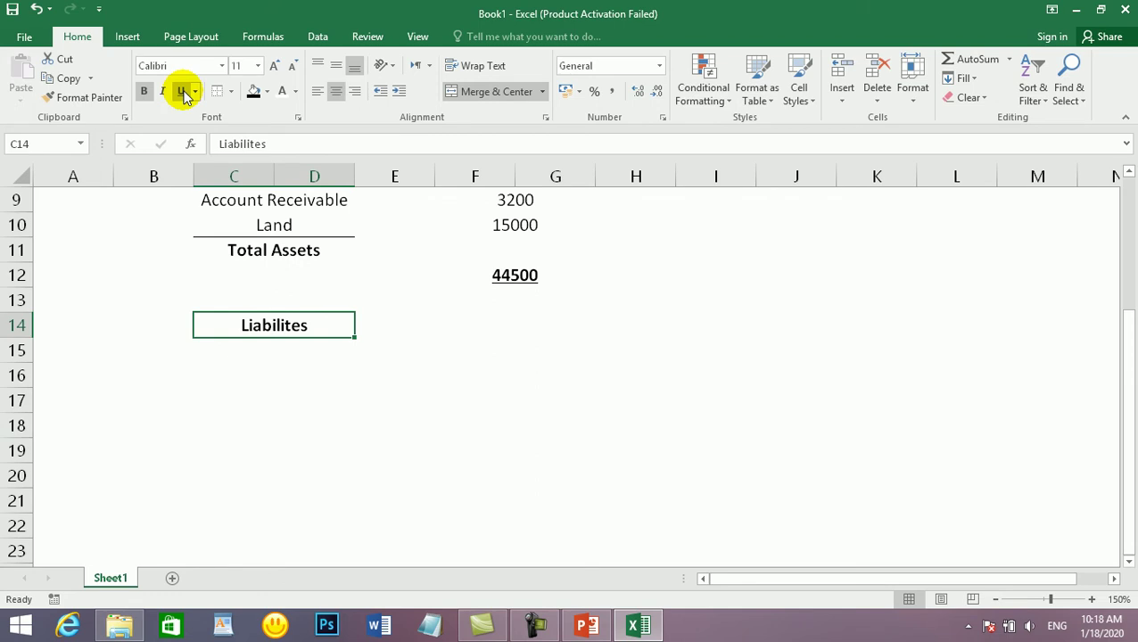
pyautogui.click(230, 92)
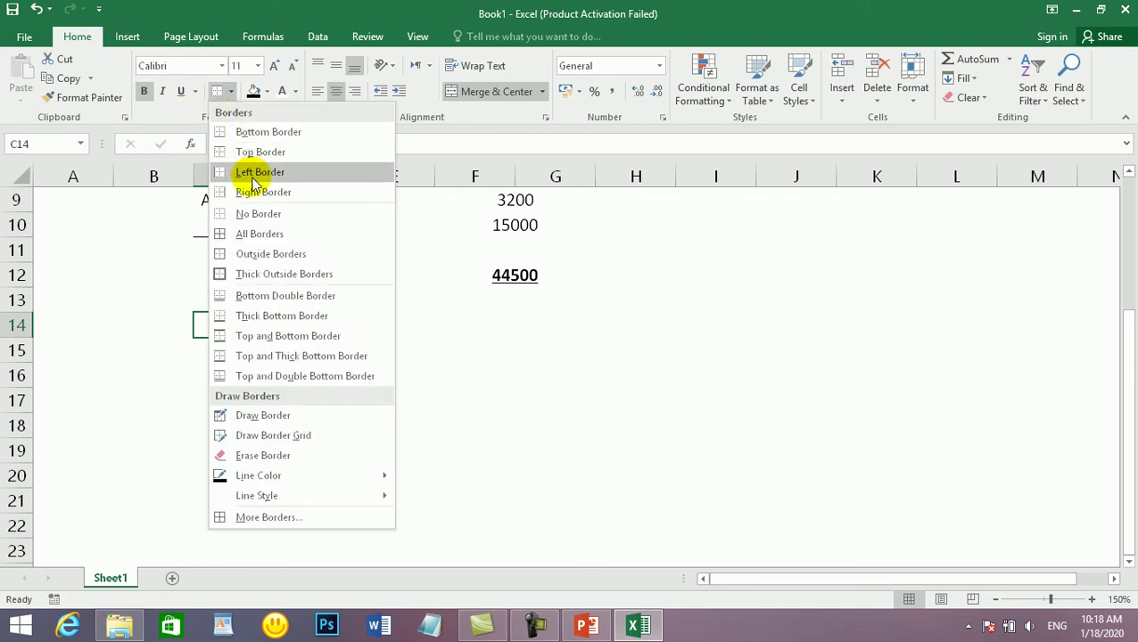
pyautogui.click(263, 132)
pyautogui.click(338, 476)
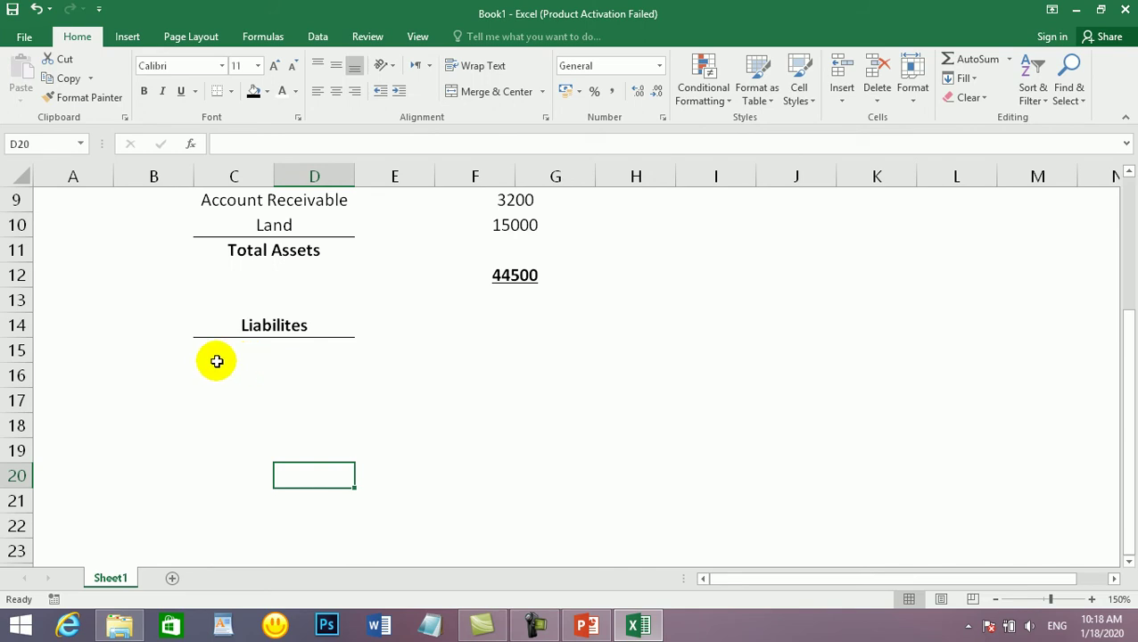
# Step: Merge and center cells C16:D16 and enter "Account Payable" as the first liability item
pyautogui.click(246, 356)
pyautogui.press('Right')
pyautogui.click(235, 408)
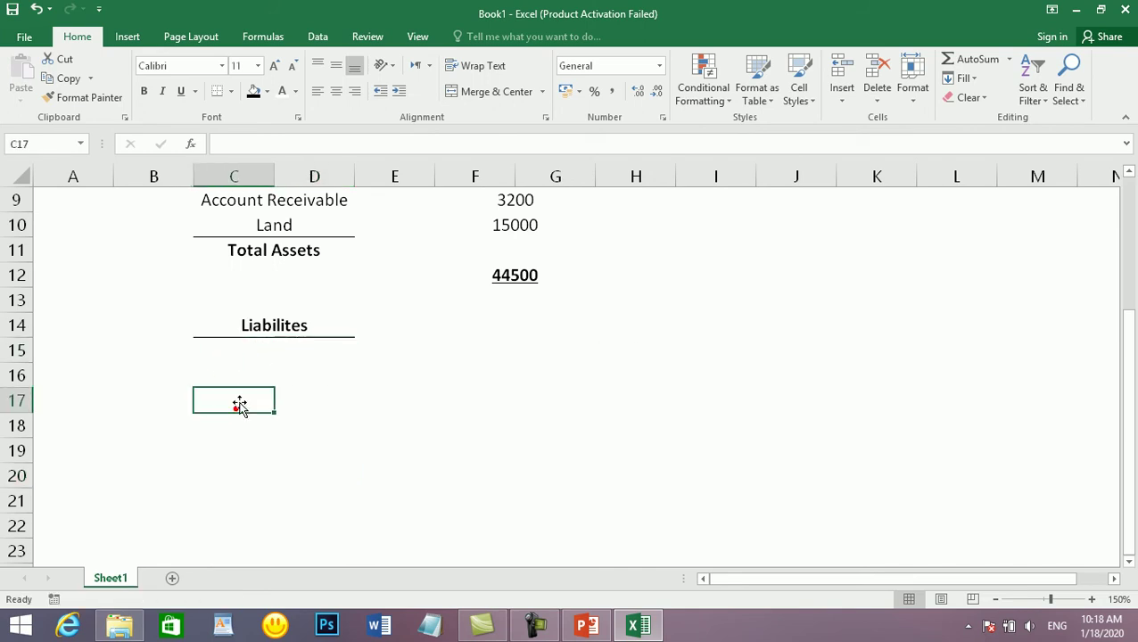
pyautogui.click(236, 355)
pyautogui.click(230, 391)
pyautogui.moveTo(236, 374); pyautogui.dragTo(312, 374)
pyautogui.click(494, 92)
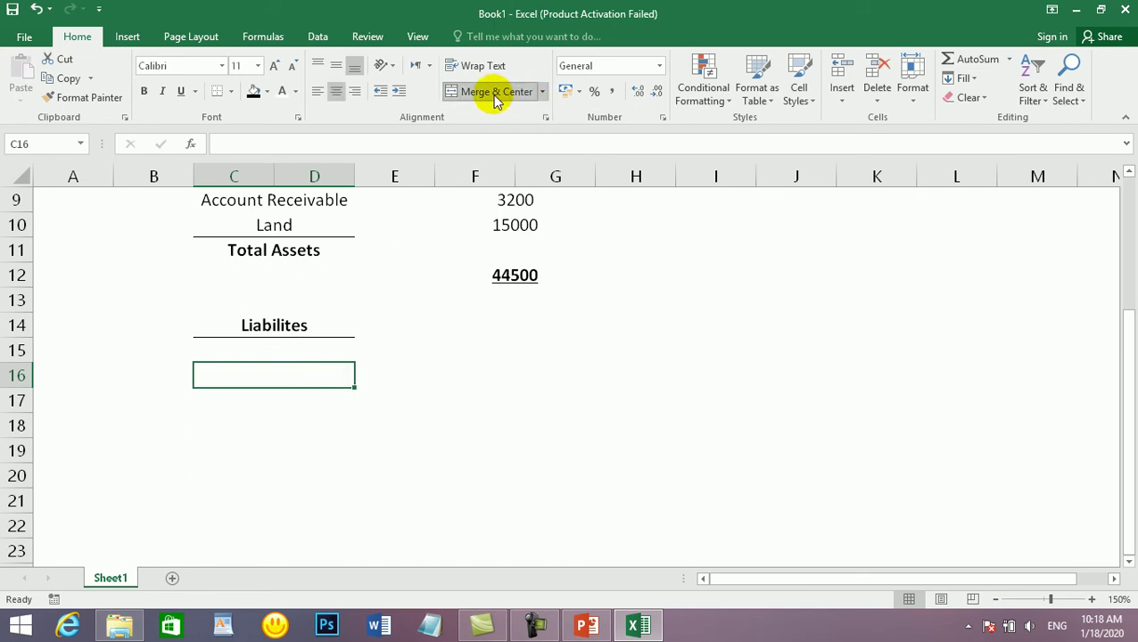
pyautogui.write('Acco')
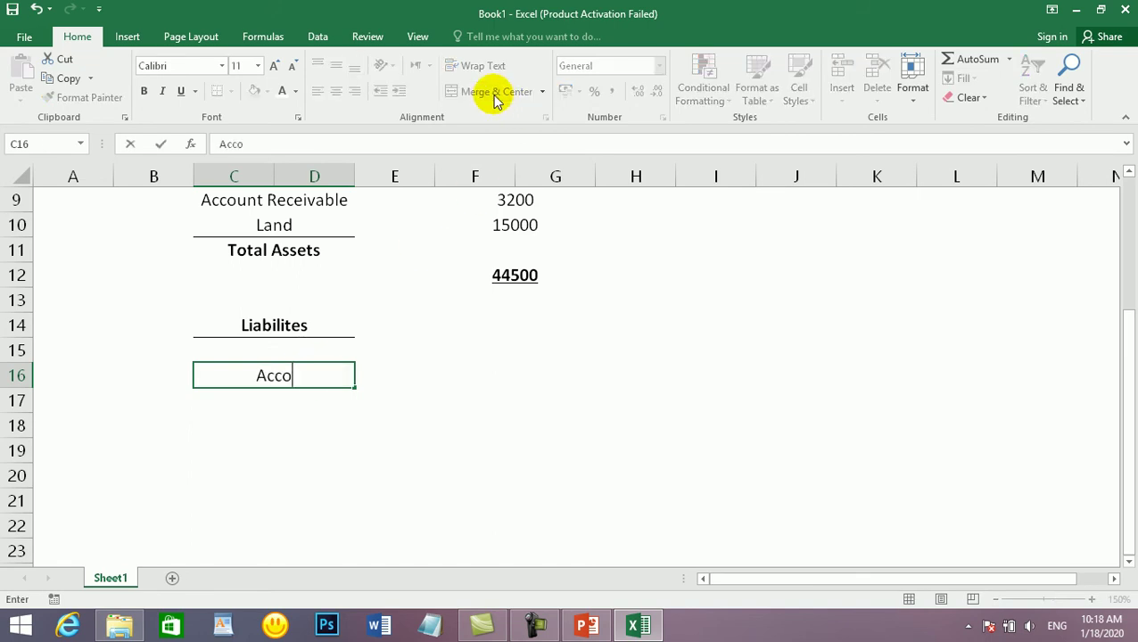
pyautogui.write('unt Payable')
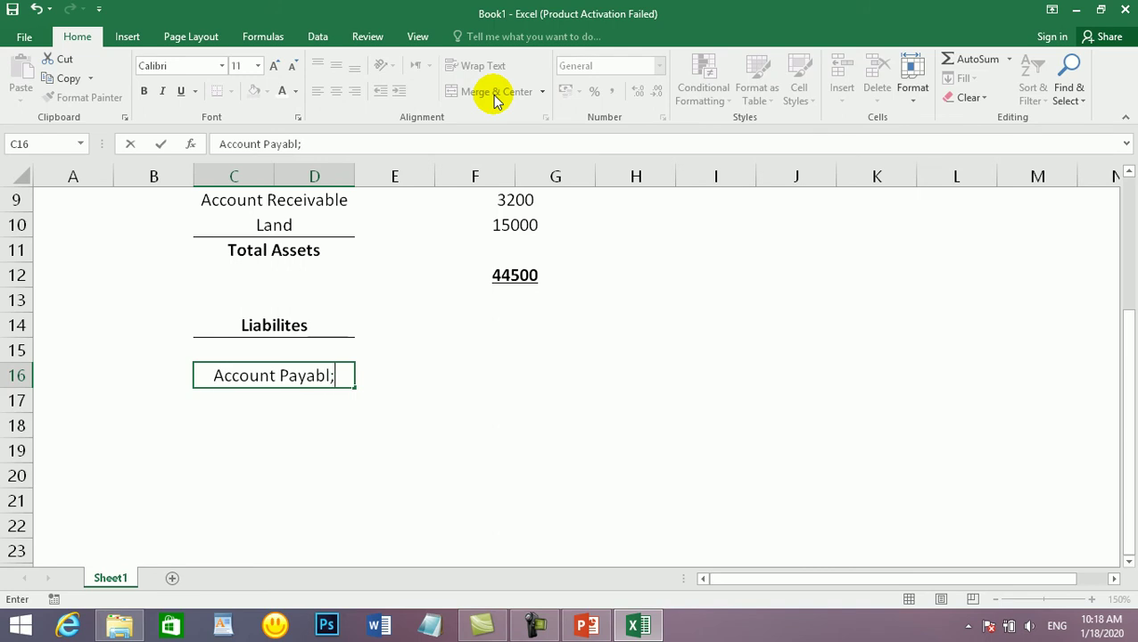
pyautogui.press('Return')
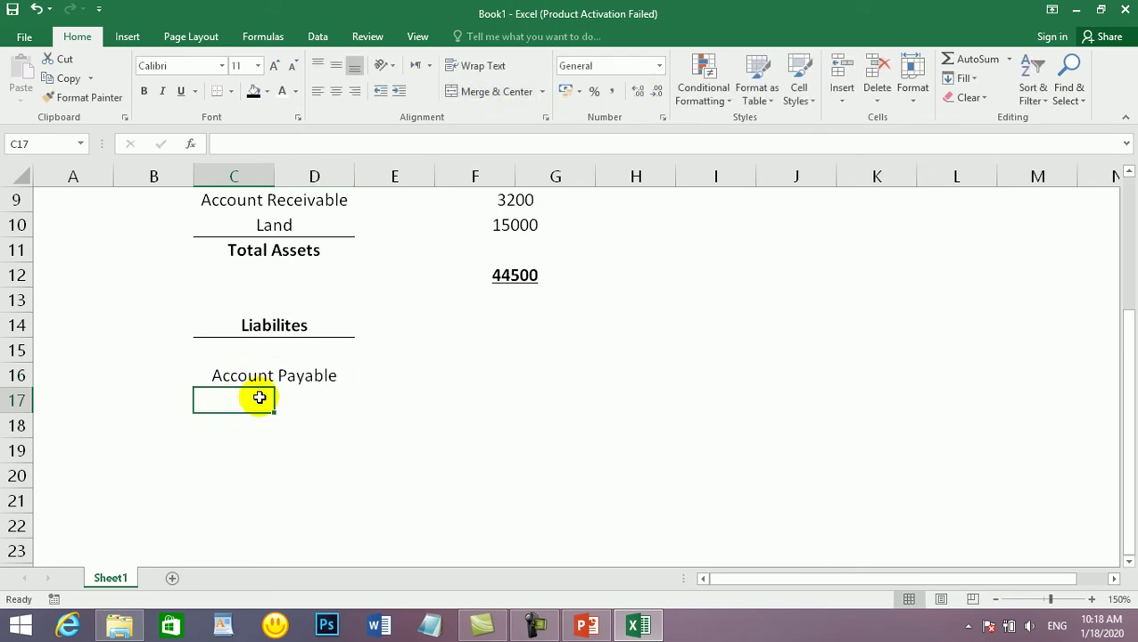
# Step: Merge and center cells C17:D17 and enter "Note Payable" as the second liability item
pyautogui.click(279, 456)
pyautogui.click(224, 407)
pyautogui.click(290, 402)
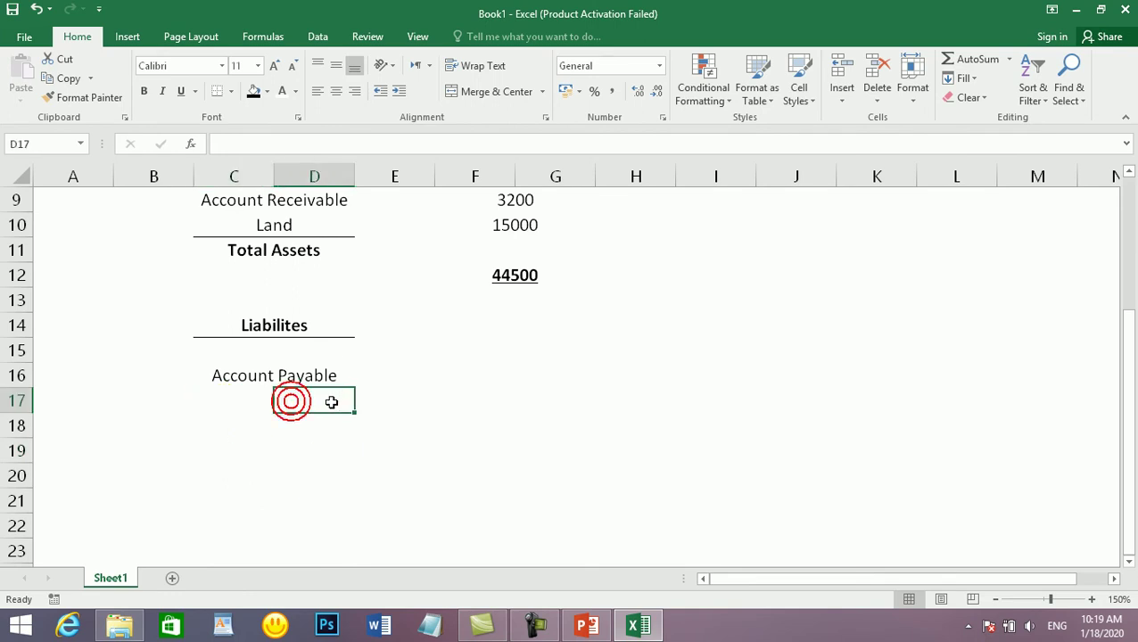
pyautogui.moveTo(226, 400); pyautogui.dragTo(312, 400)
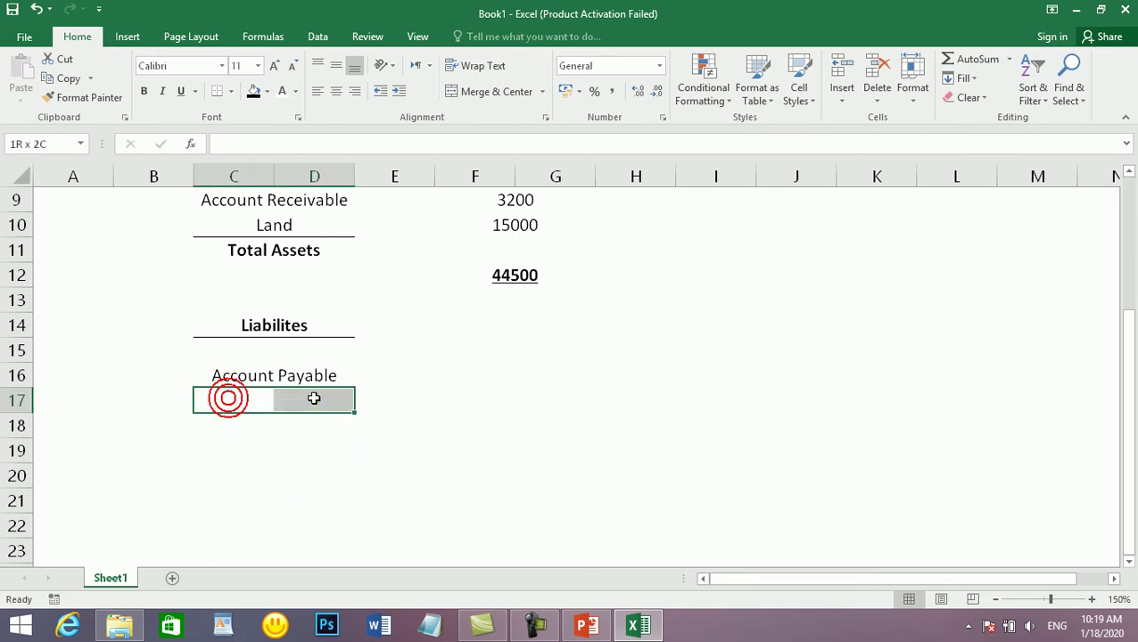
pyautogui.click(480, 94)
pyautogui.write('Not')
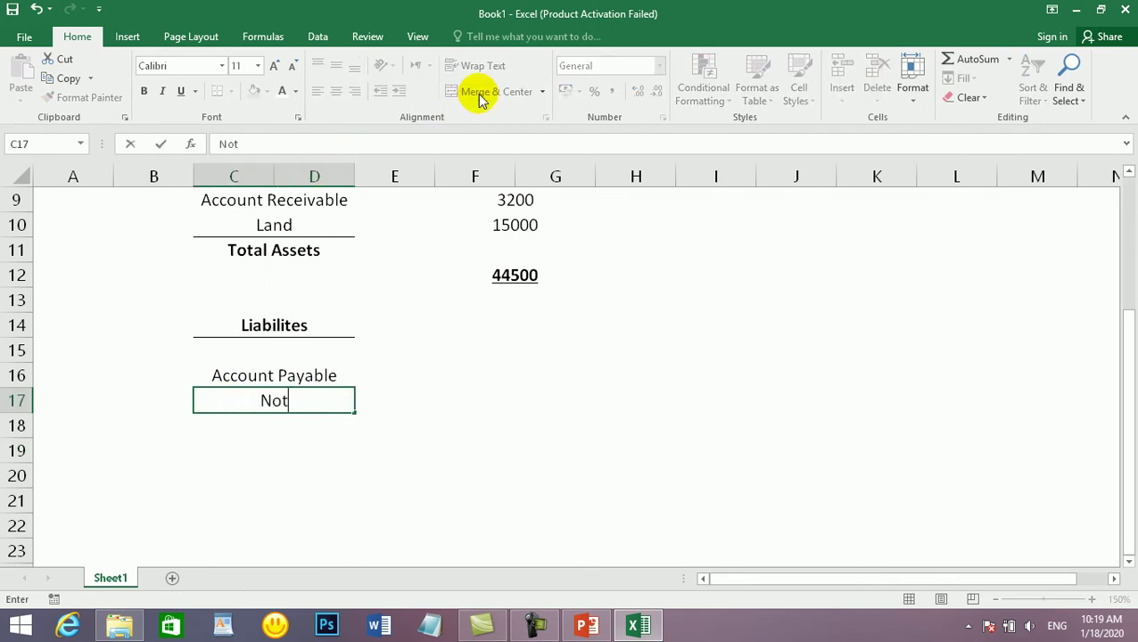
pyautogui.write('e Payable')
pyautogui.press('Return')
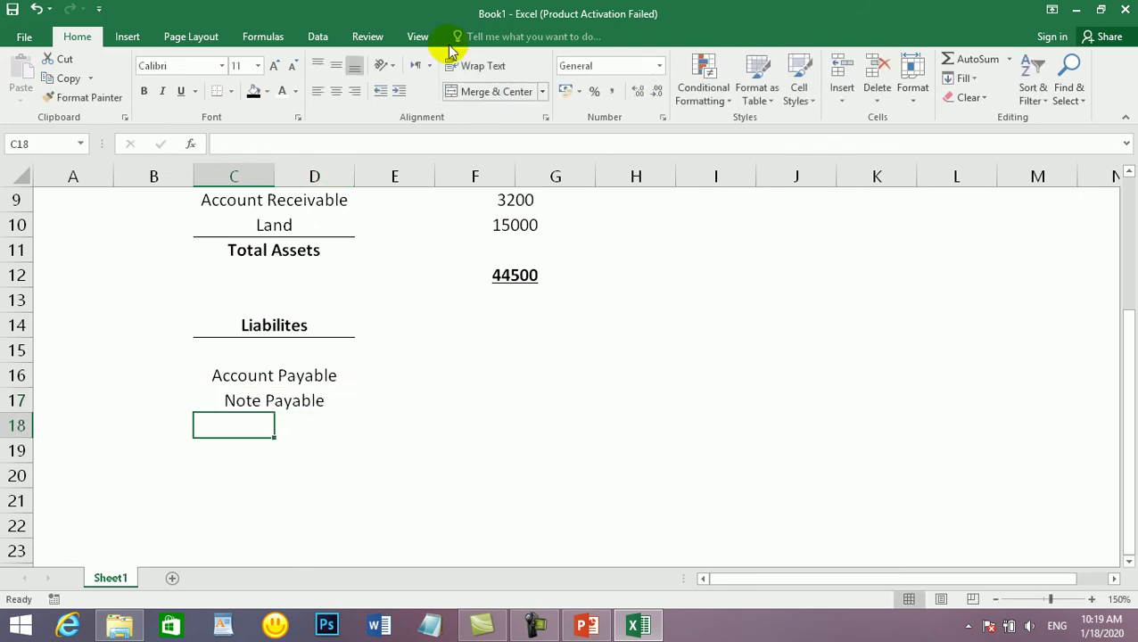
# Step: Merge and center the amount cells F16:G16 and F17:G17 beside the two liability items
pyautogui.click(475, 375)
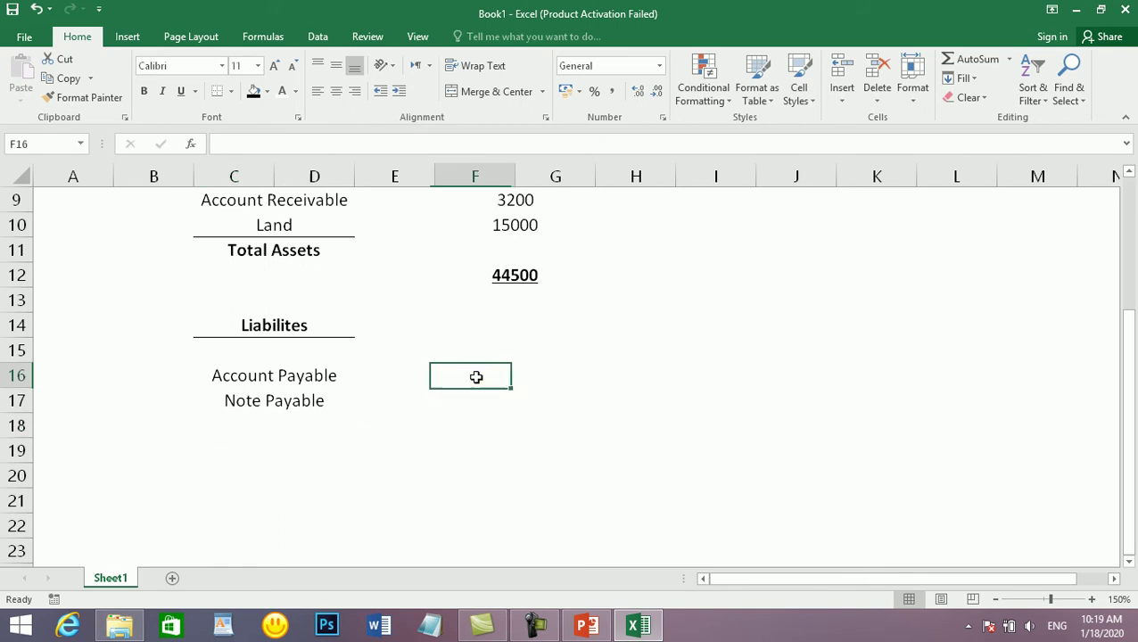
pyautogui.click(485, 423)
pyautogui.moveTo(500, 373); pyautogui.dragTo(541, 368)
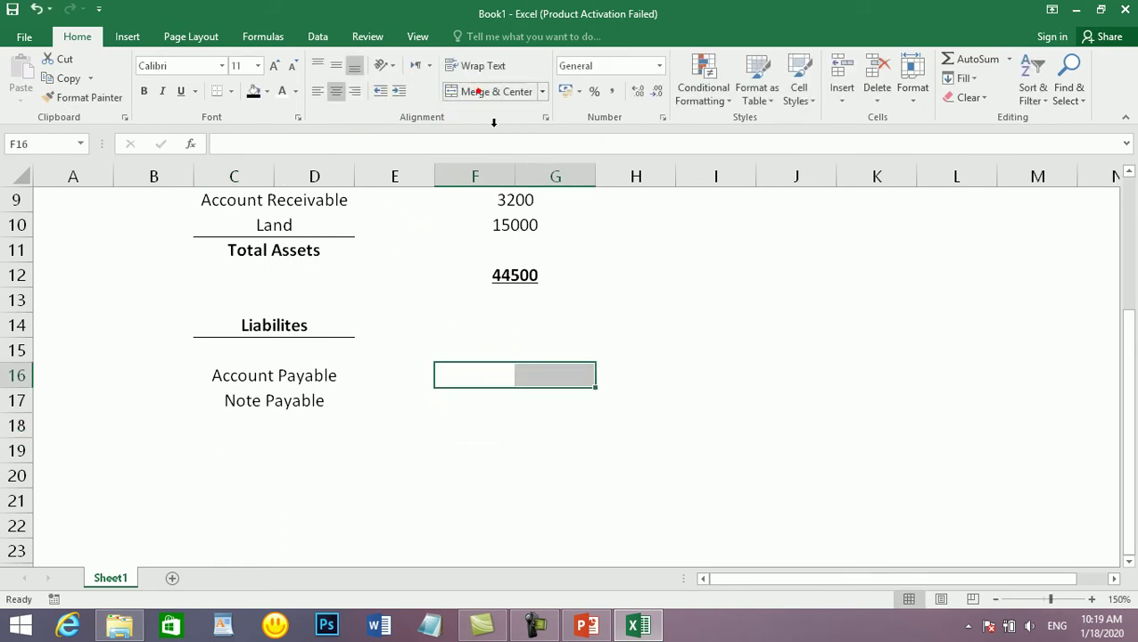
pyautogui.click(488, 93)
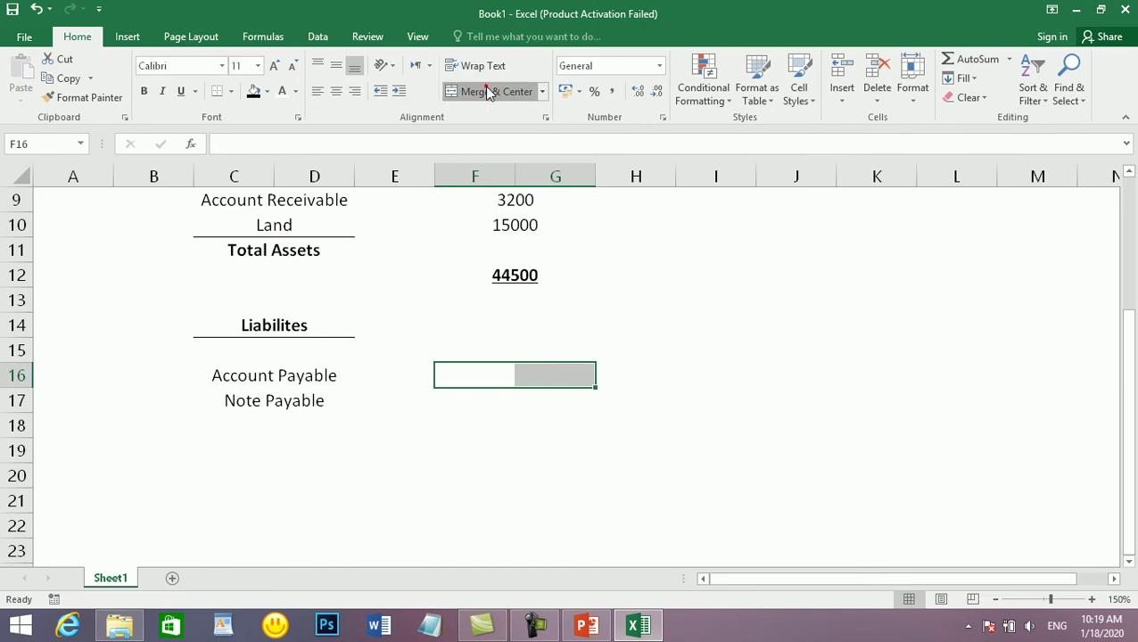
pyautogui.click(473, 407)
pyautogui.moveTo(479, 407); pyautogui.dragTo(545, 405)
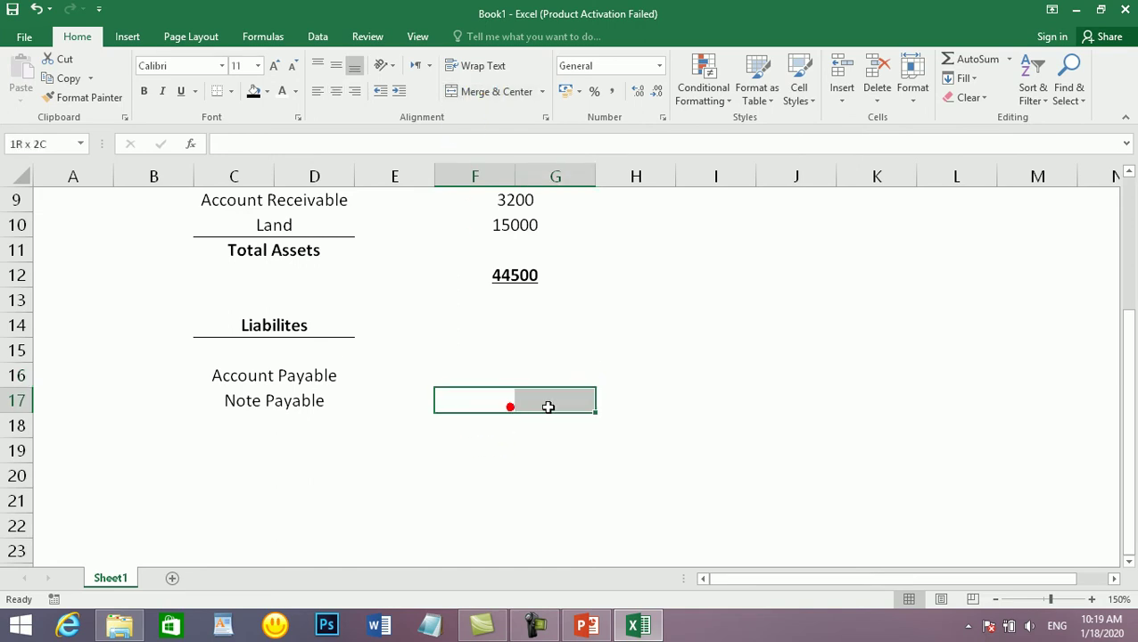
pyautogui.click(490, 92)
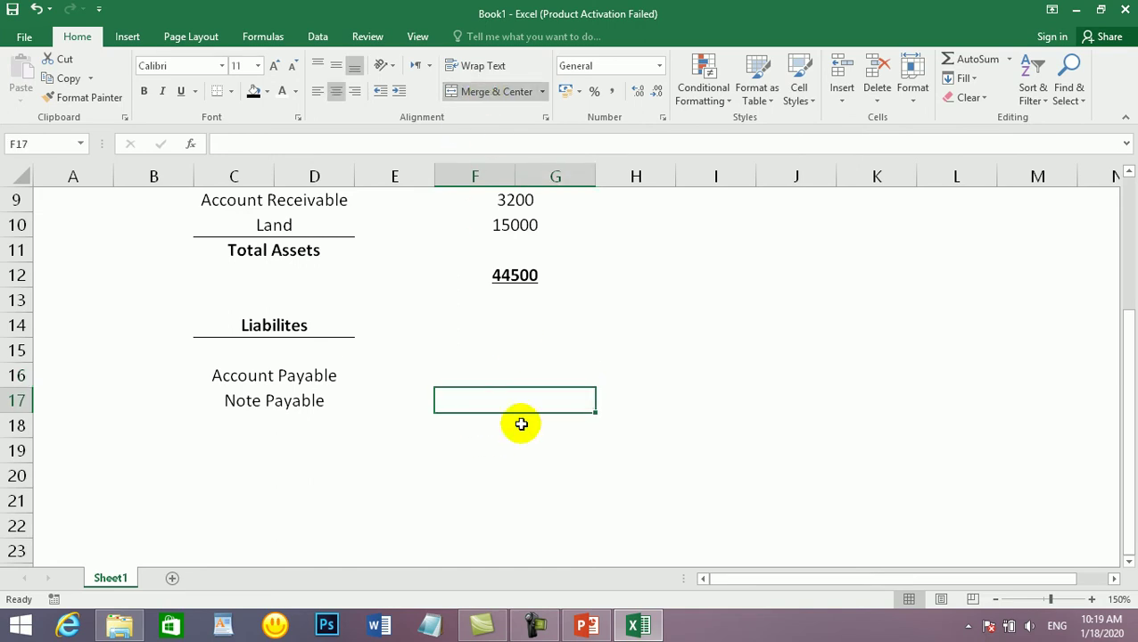
# Step: Enter the liability amounts: 500 for Account Payable in F16 and 10000 for Note Payable in F17
pyautogui.click(517, 373)
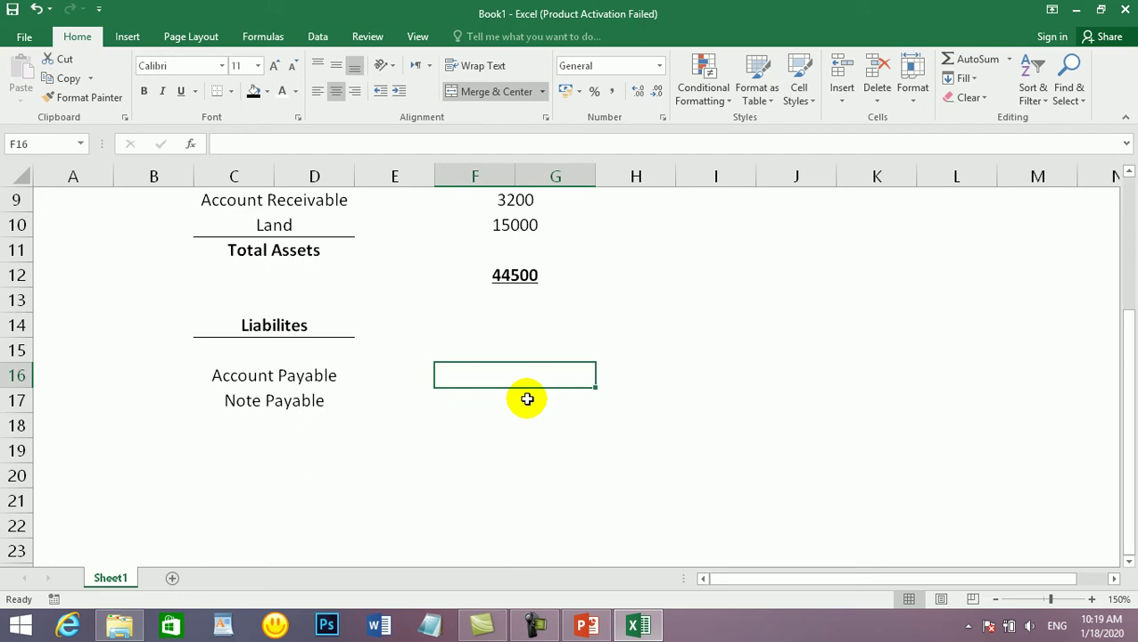
pyautogui.write('500')
pyautogui.press('Return')
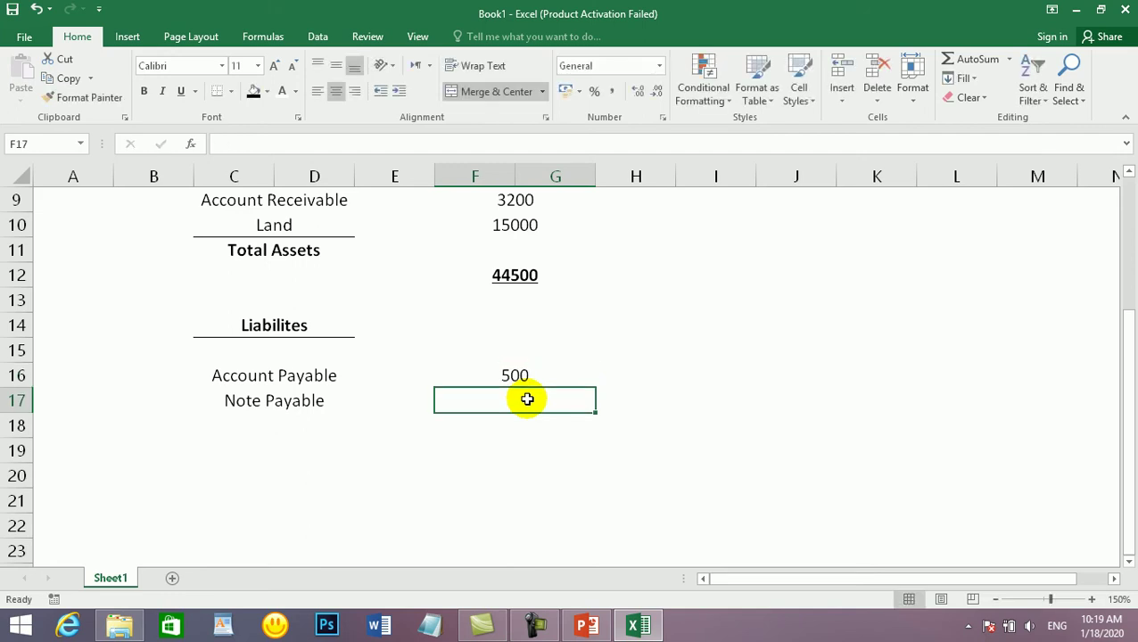
pyautogui.write('10000')
pyautogui.press('Return')
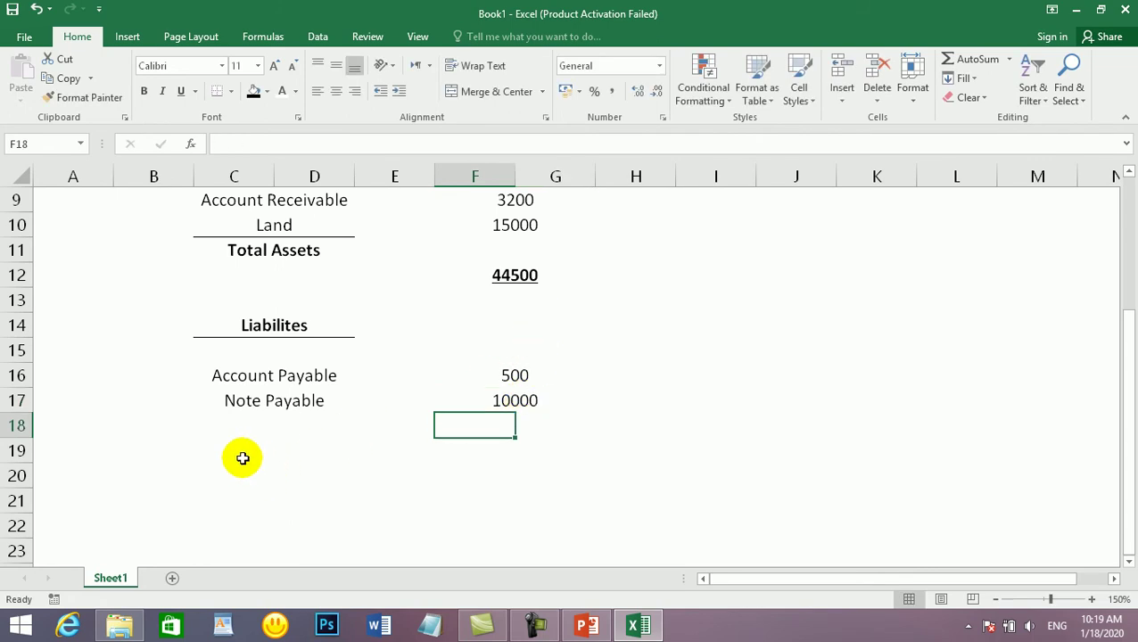
# Step: Merge and center cells C19:D19 and enter the label "Total Liabilites"
pyautogui.moveTo(234, 451); pyautogui.dragTo(320, 450)
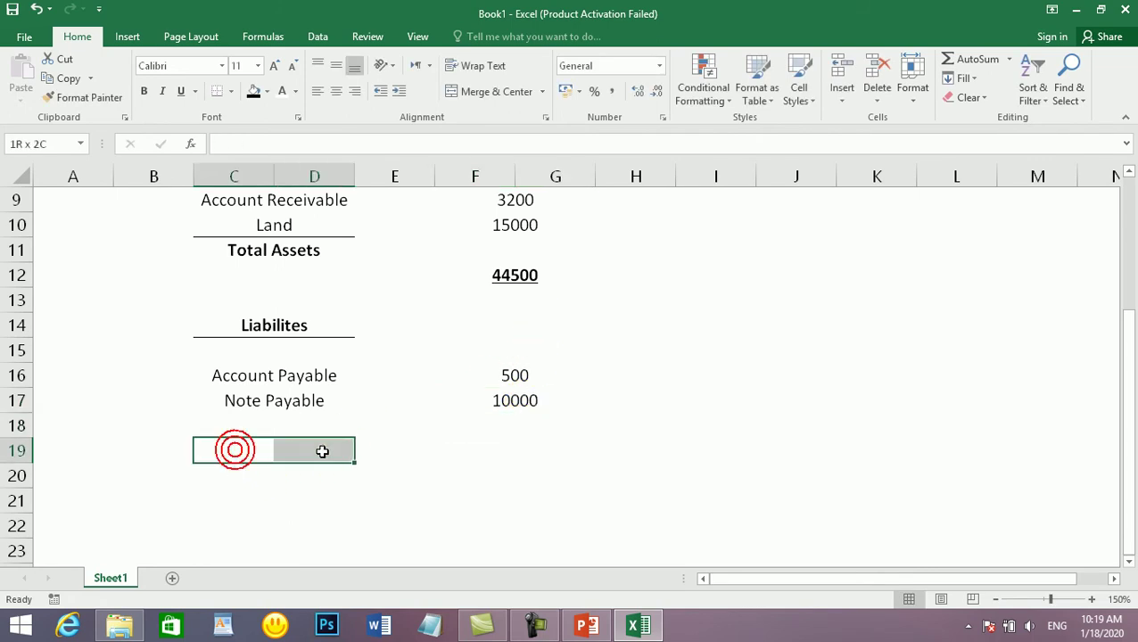
pyautogui.click(481, 101)
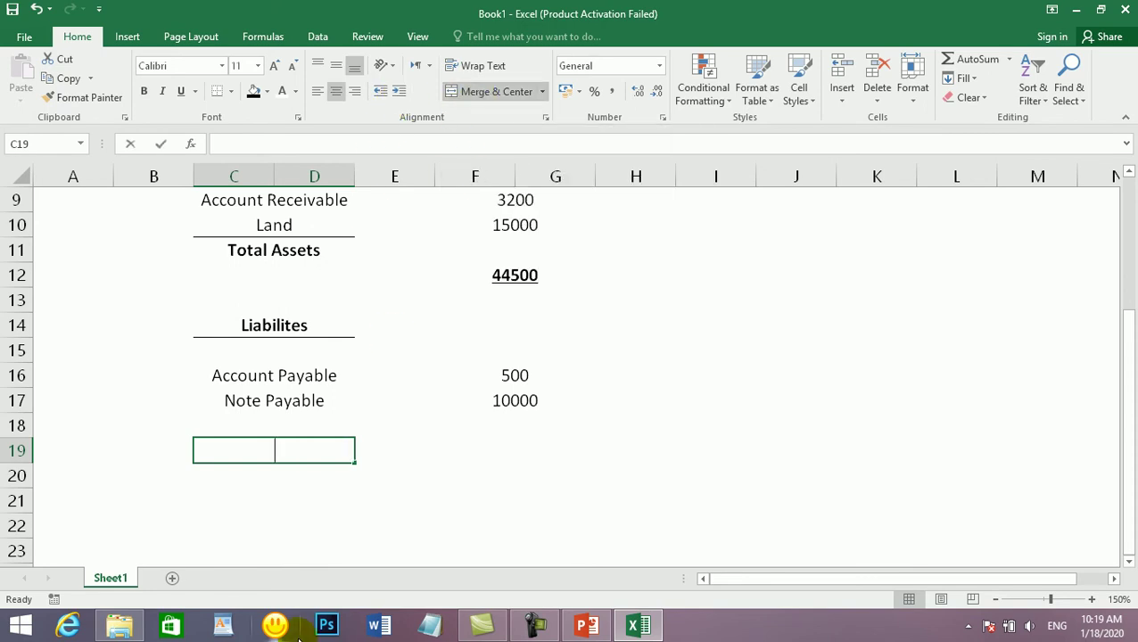
pyautogui.write('Total Liab')
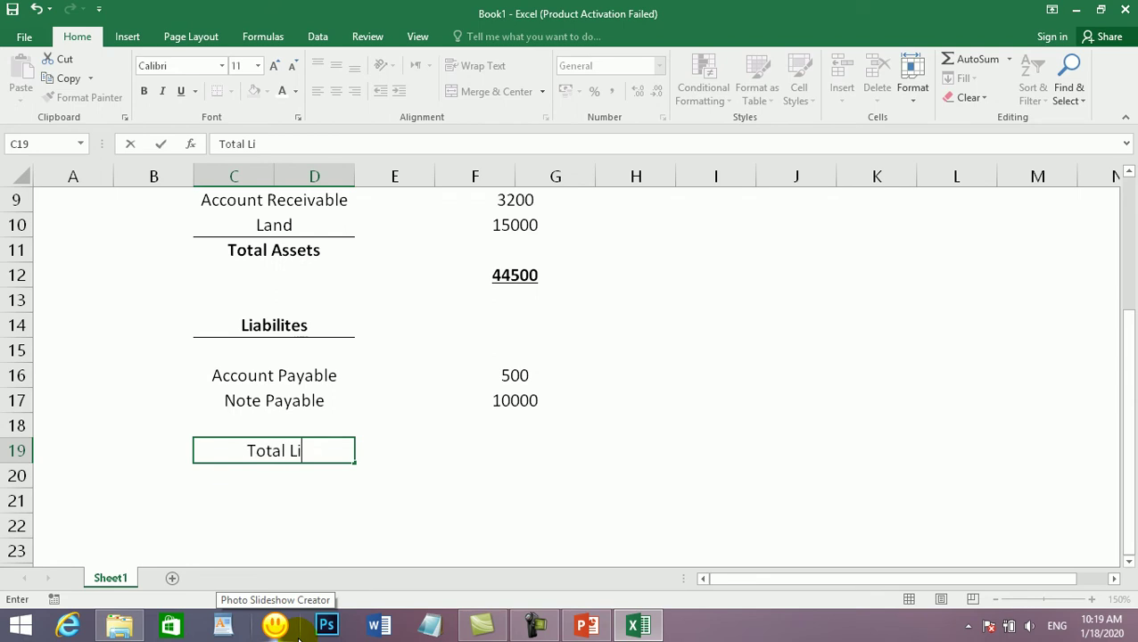
pyautogui.press('BackSpace')
pyautogui.write('abilites')
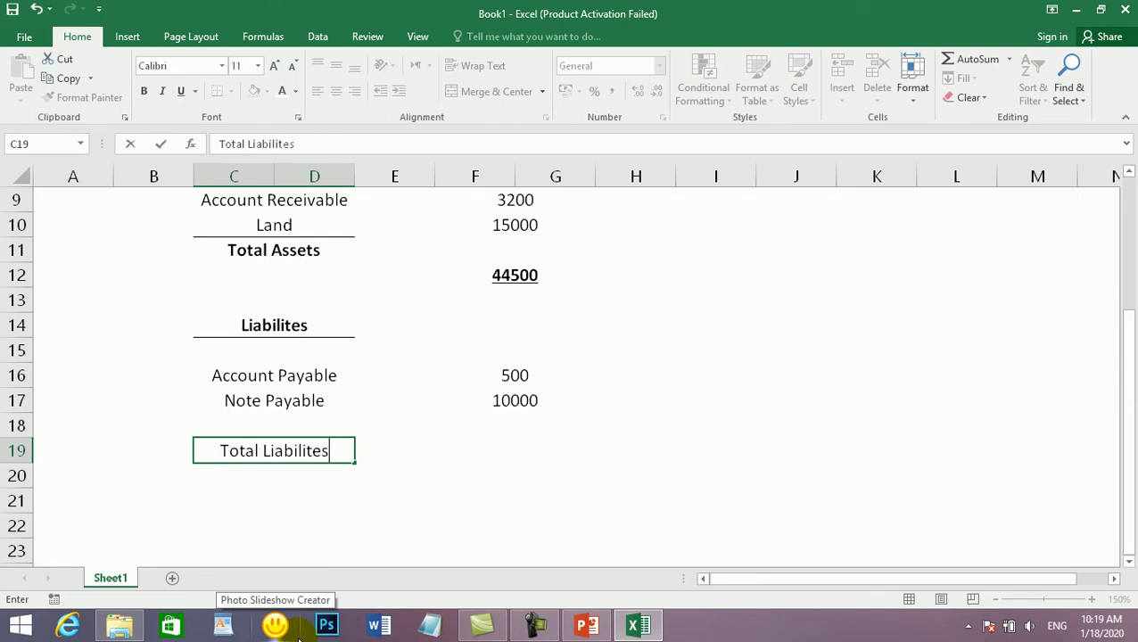
pyautogui.press('Tab')
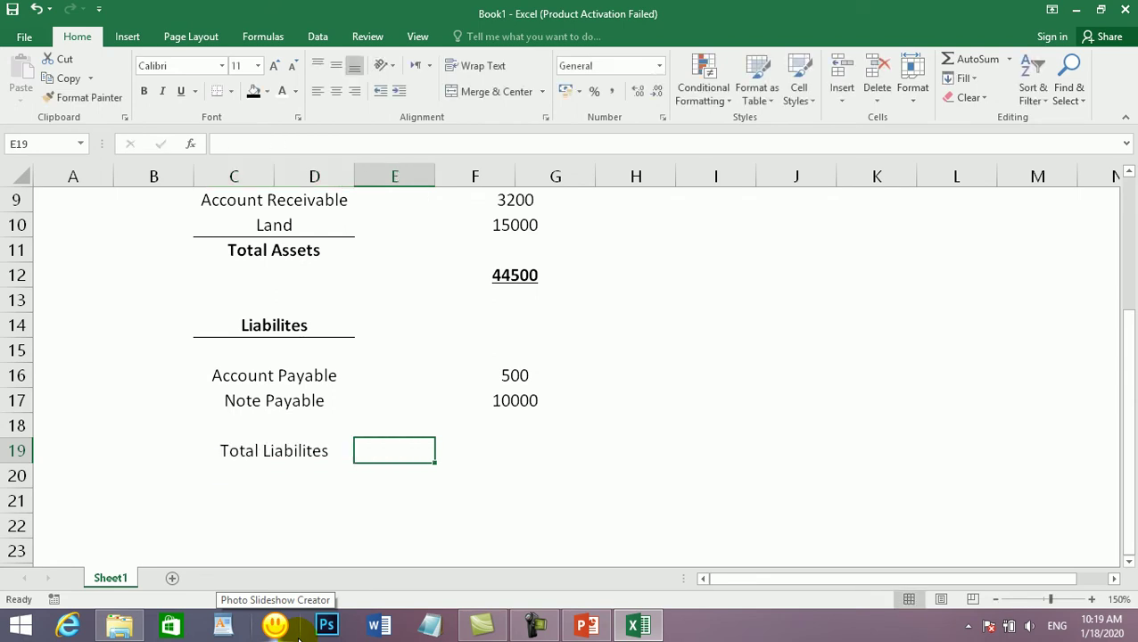
# Step: Make the "Total Liabilites" label in C19 bold and give it a top border
pyautogui.click(258, 449)
pyautogui.click(141, 93)
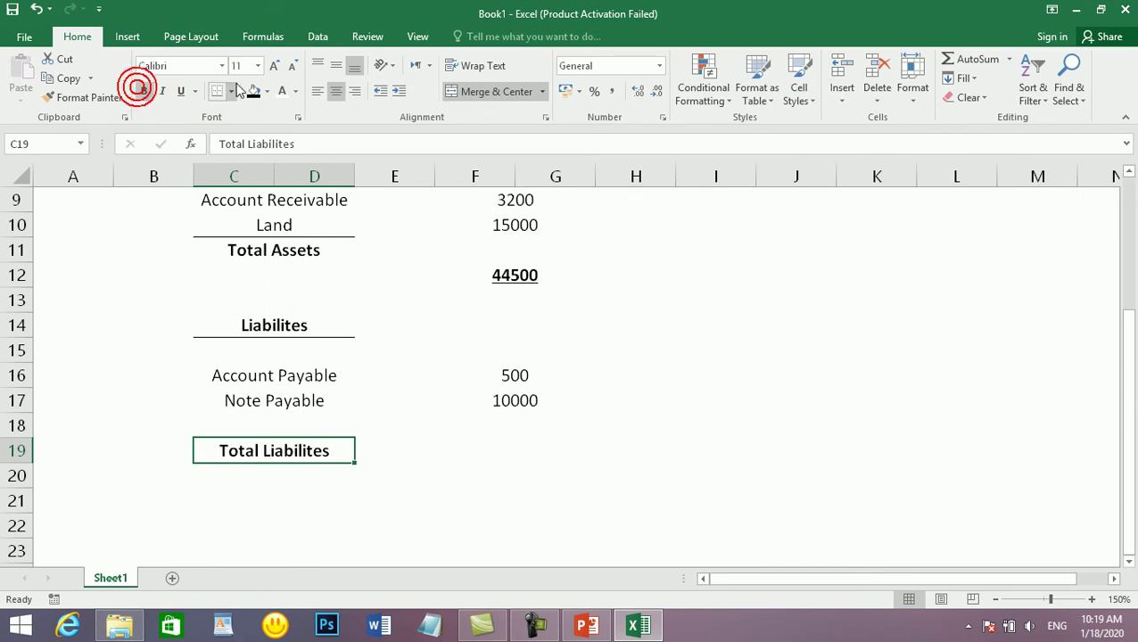
pyautogui.click(231, 91)
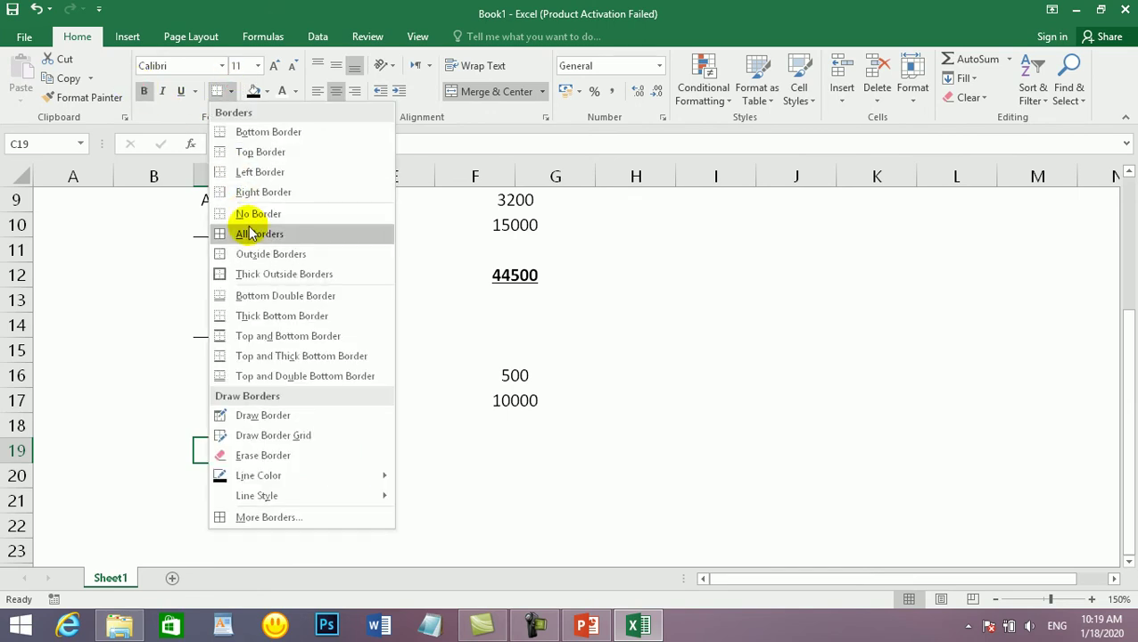
pyautogui.click(271, 151)
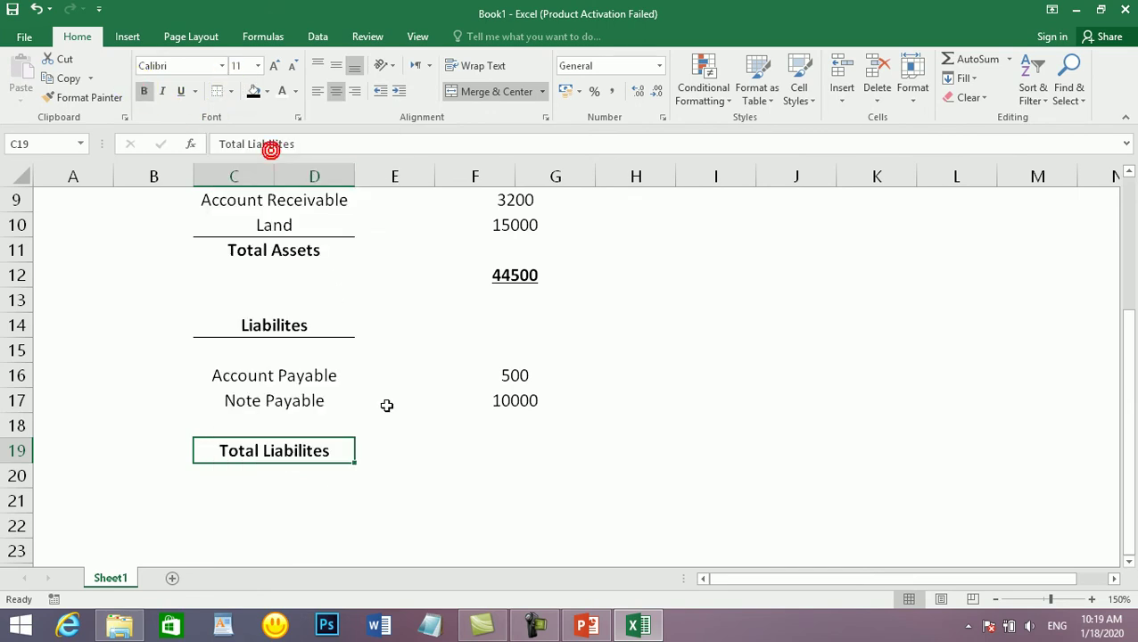
pyautogui.click(437, 470)
# Step: Merge and center cells F19:G19 beside the "Total Liabilites" label
pyautogui.click(505, 436)
pyautogui.click(477, 450)
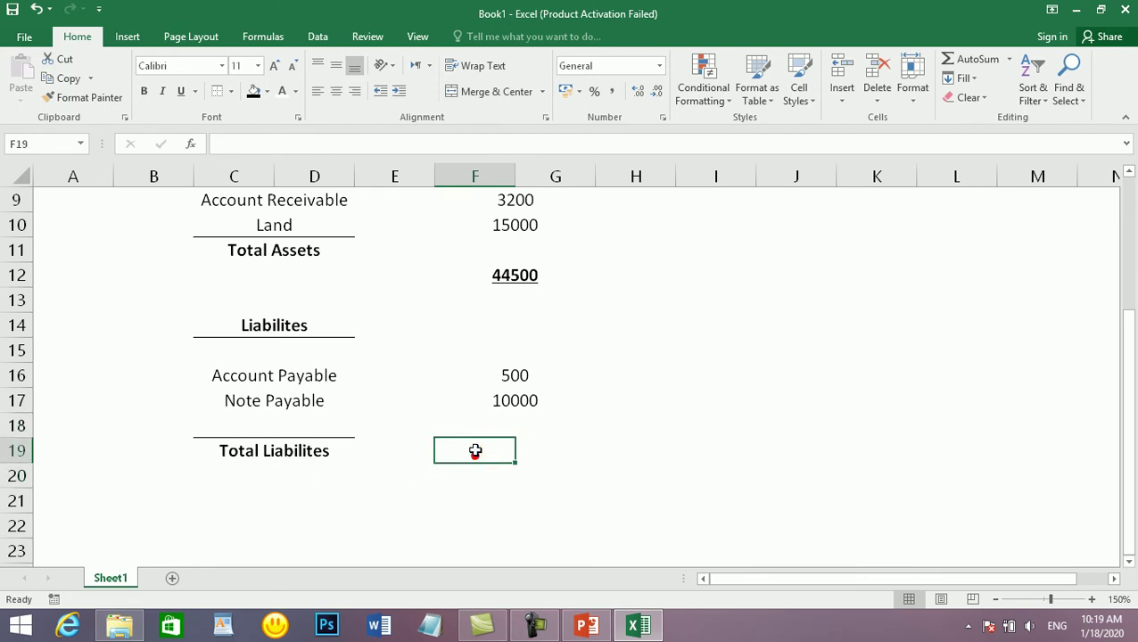
pyautogui.click(519, 449)
pyautogui.click(484, 451)
pyautogui.click(523, 455)
pyautogui.click(473, 452)
pyautogui.click(469, 453)
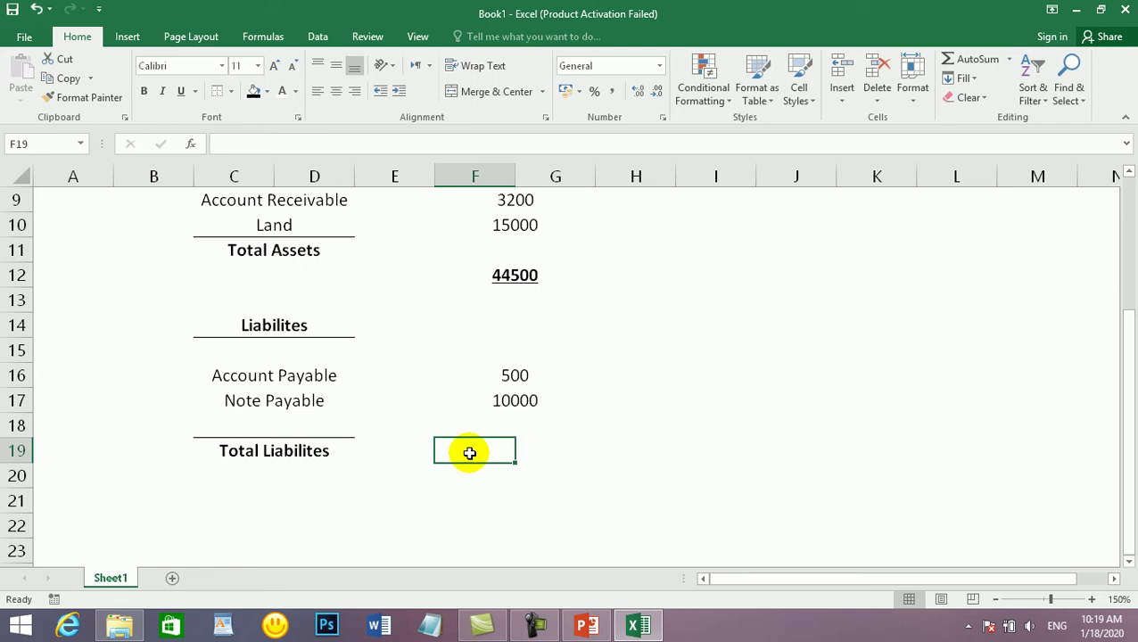
pyautogui.hotkey('shift', 'Right')
pyautogui.hotkey('shift', 'Right')
pyautogui.hotkey('shift', 'Left')
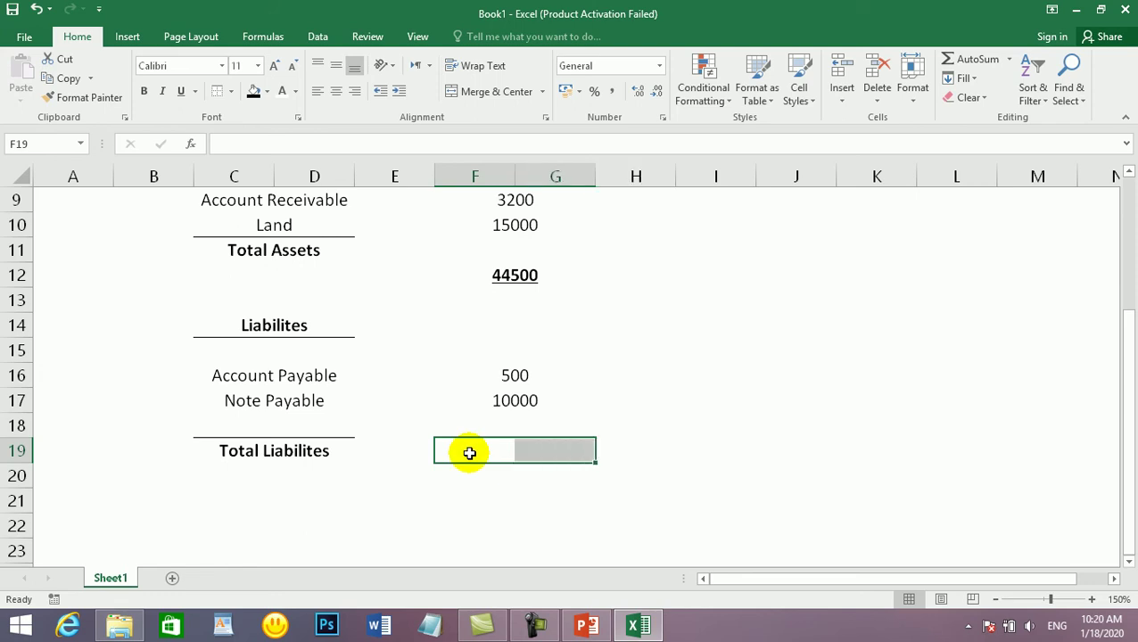
pyautogui.click(484, 92)
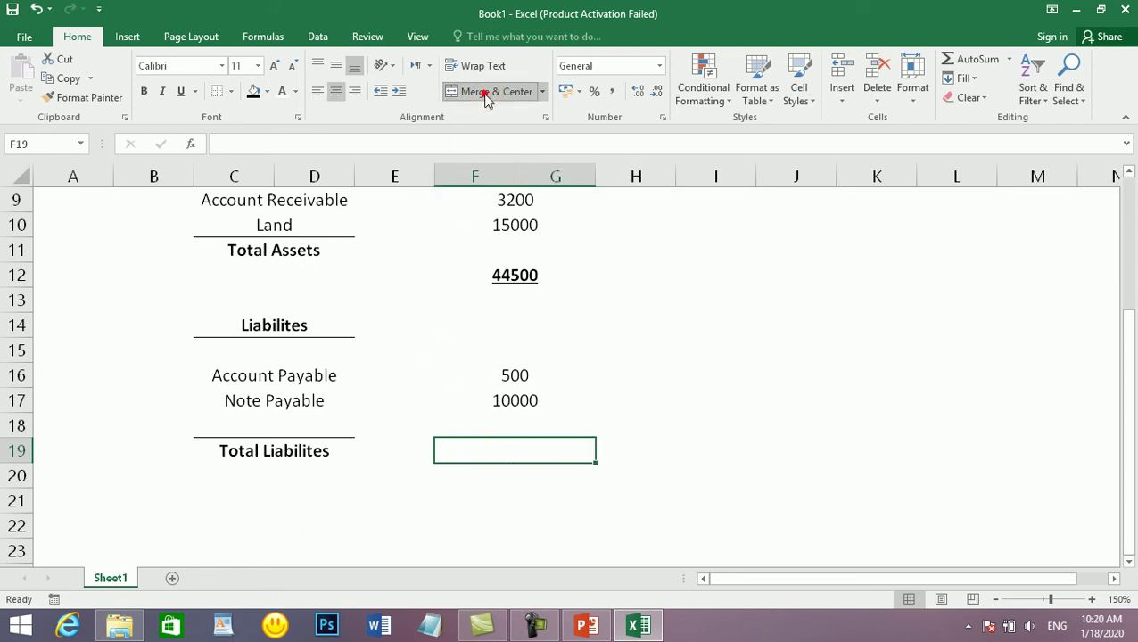
# Step: Enter a SUM formula in F19 that adds the liability amounts in F16:G17
pyautogui.write('=')
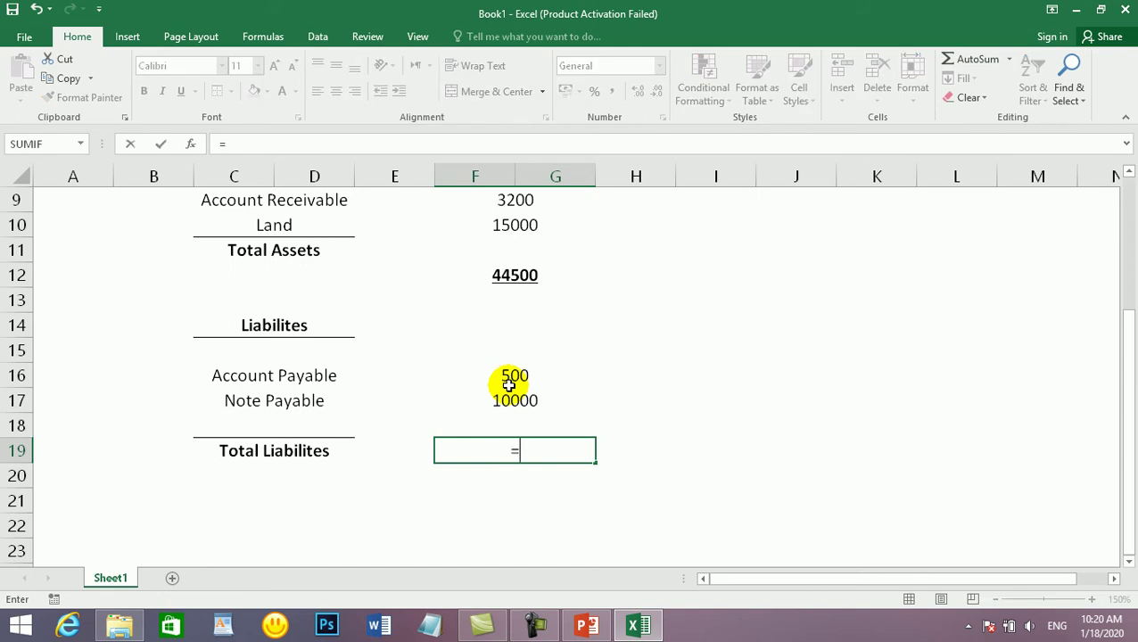
pyautogui.write('sum')
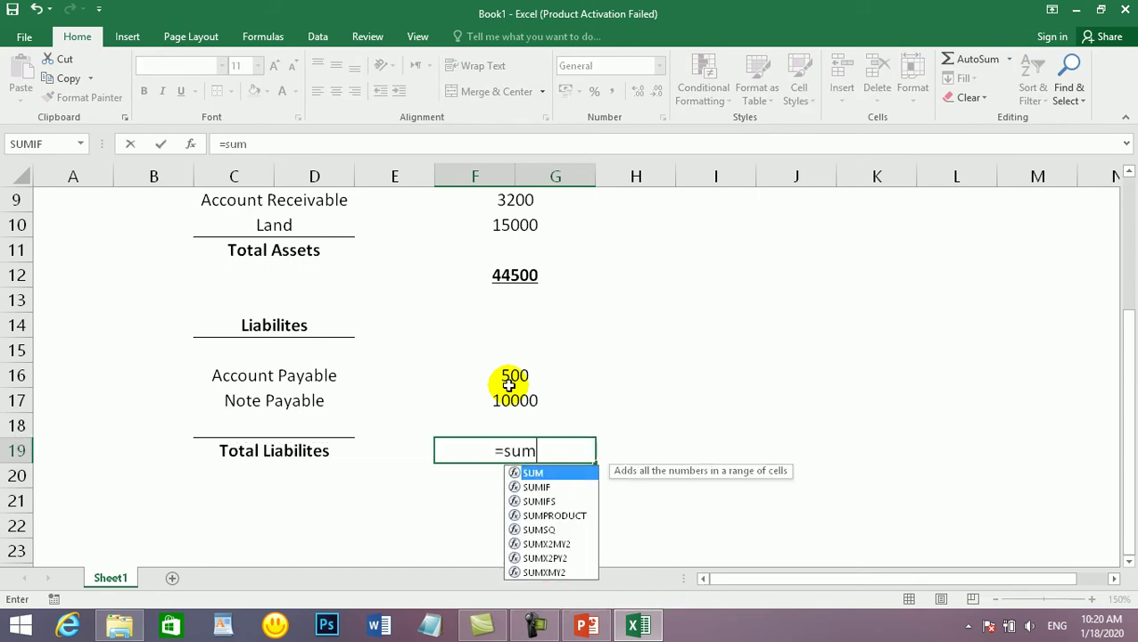
pyautogui.write('(')
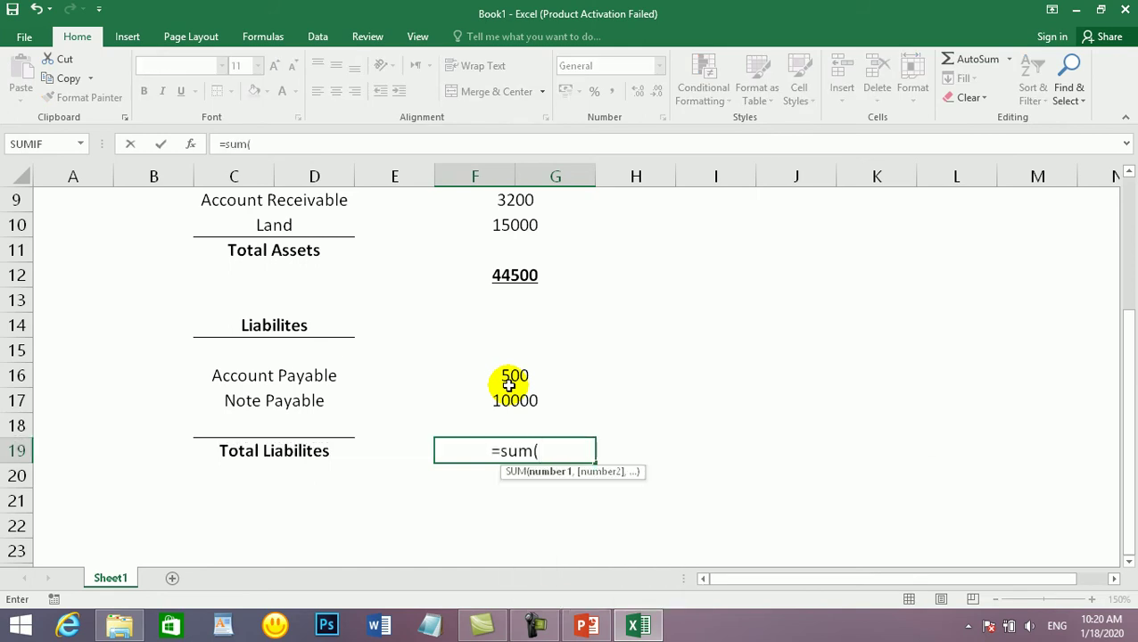
pyautogui.moveTo(502, 399); pyautogui.dragTo(492, 378)
pyautogui.write(')')
pyautogui.press('Return')
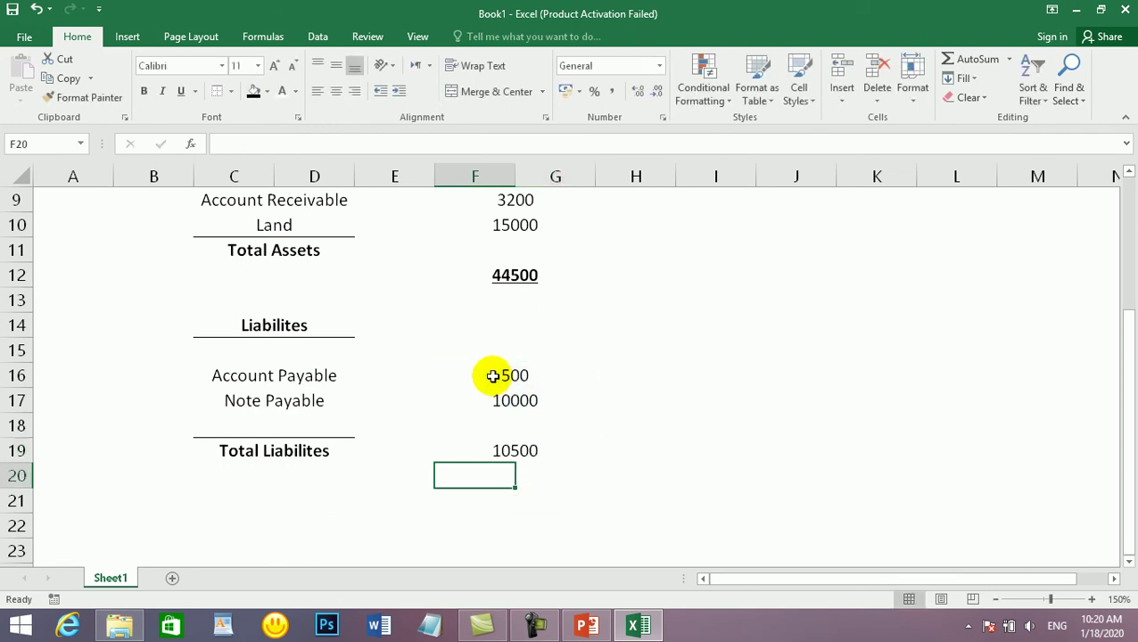
# Step: Make the total liabilities amount in F19 bold and underlined
pyautogui.click(506, 451)
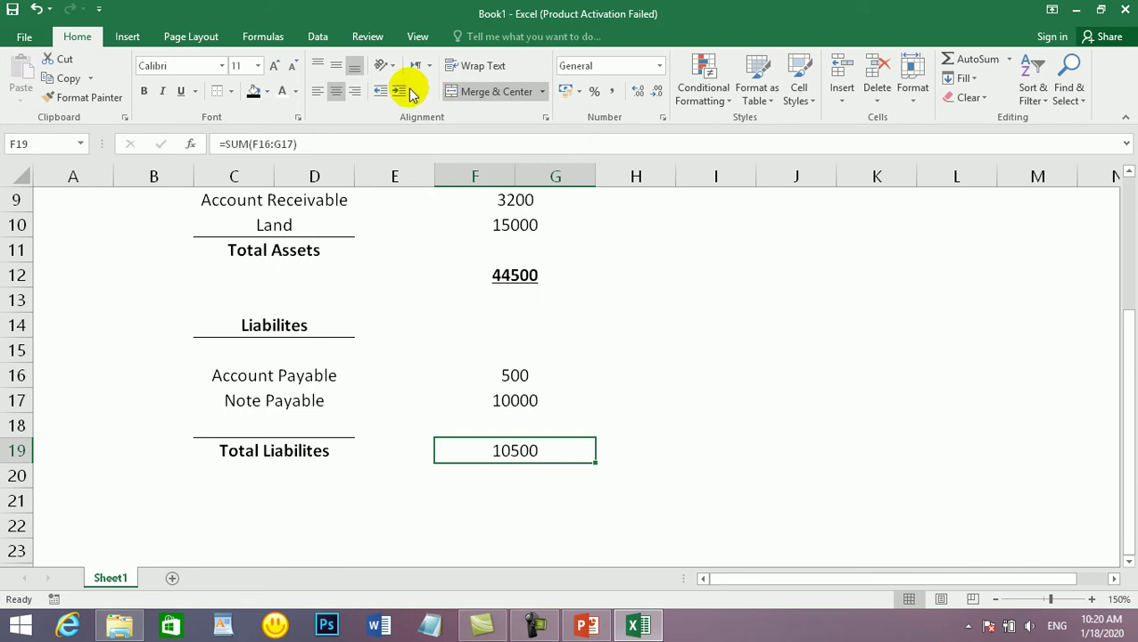
pyautogui.click(143, 91)
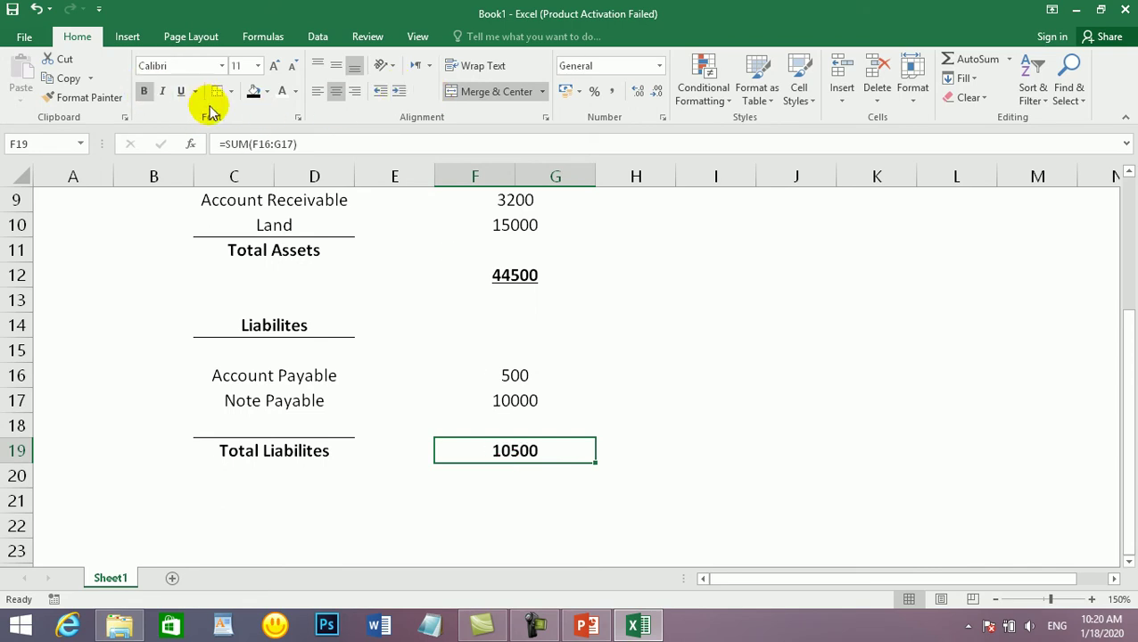
pyautogui.click(181, 91)
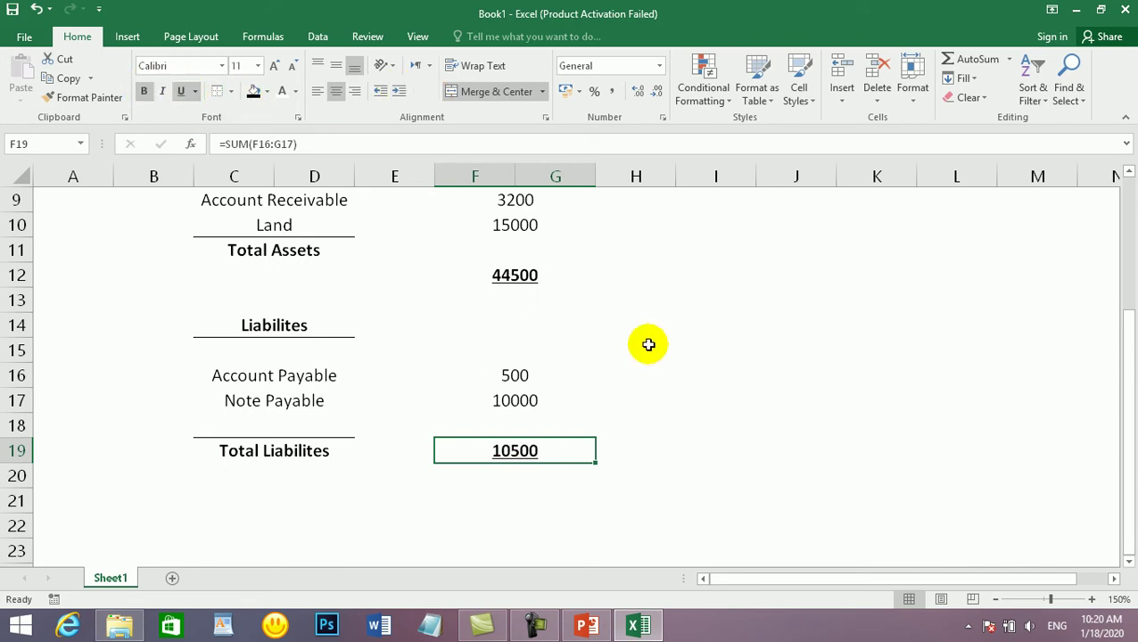
pyautogui.click(671, 351)
# Step: Merge and center cells C22:D22 and enter the section heading "Owner Equity"
pyautogui.scroll(3, 477, 487)
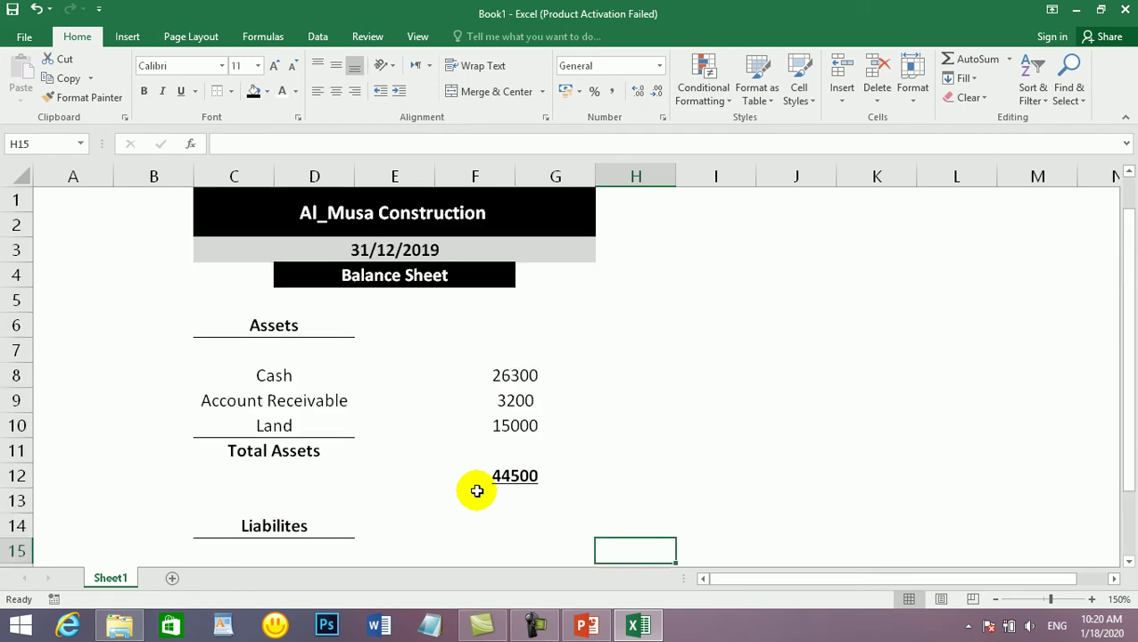
pyautogui.scroll(-5, 477, 486)
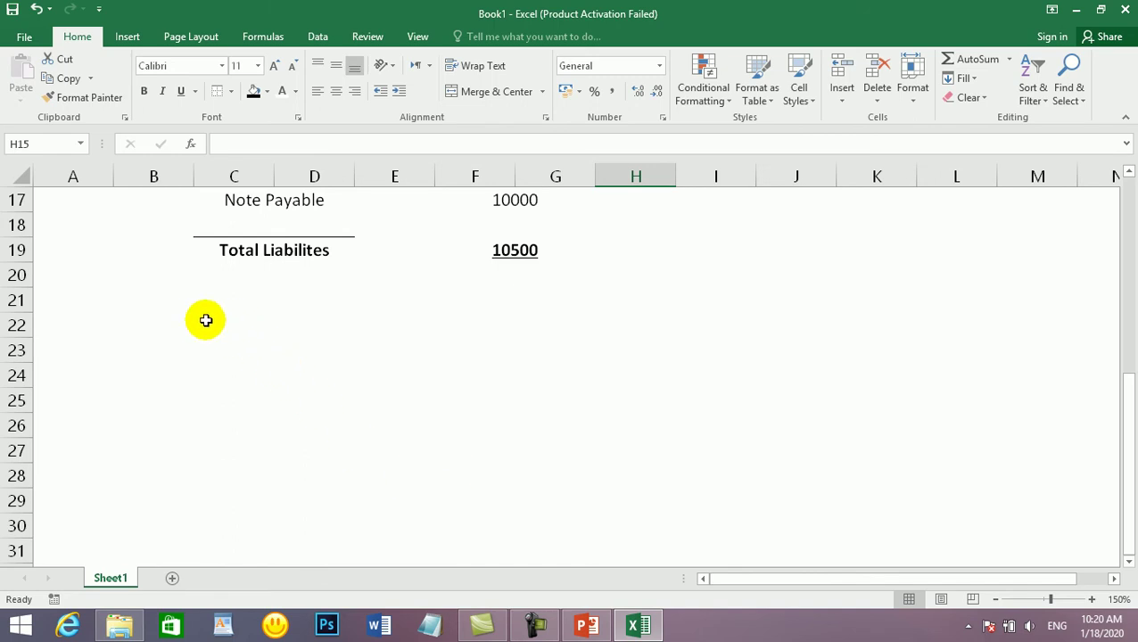
pyautogui.moveTo(201, 323); pyautogui.dragTo(299, 322)
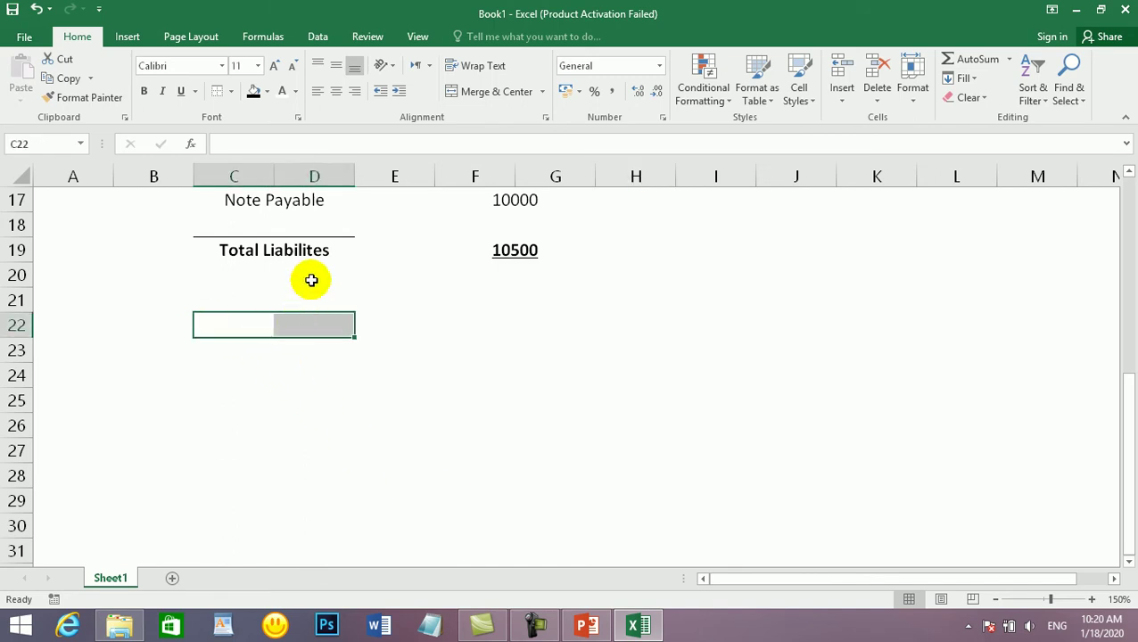
pyautogui.click(466, 93)
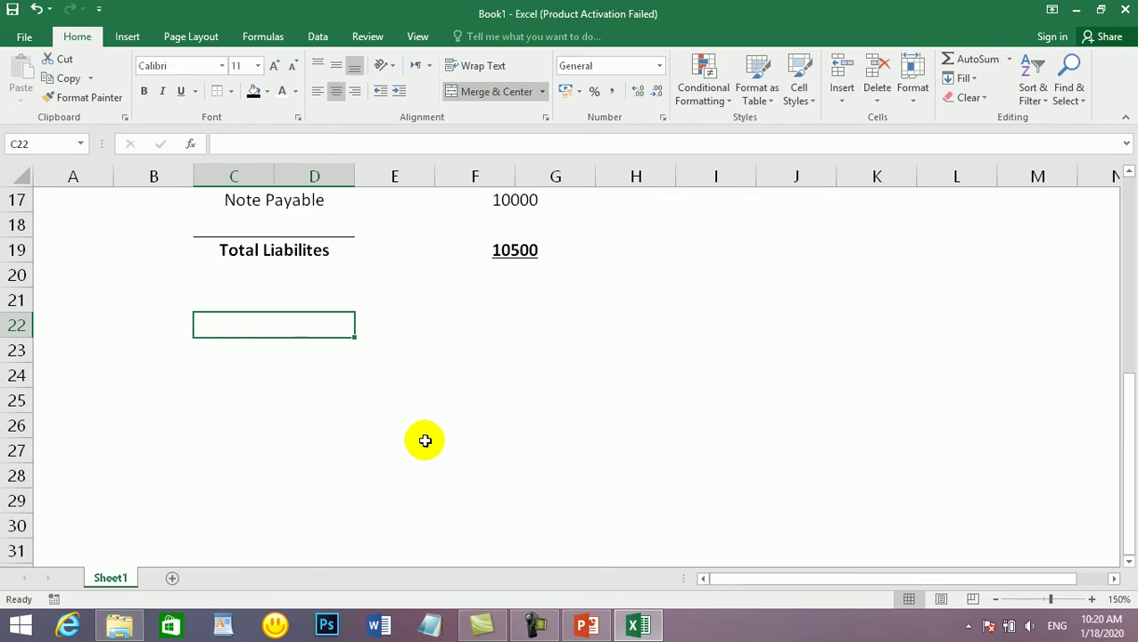
pyautogui.write('Owne')
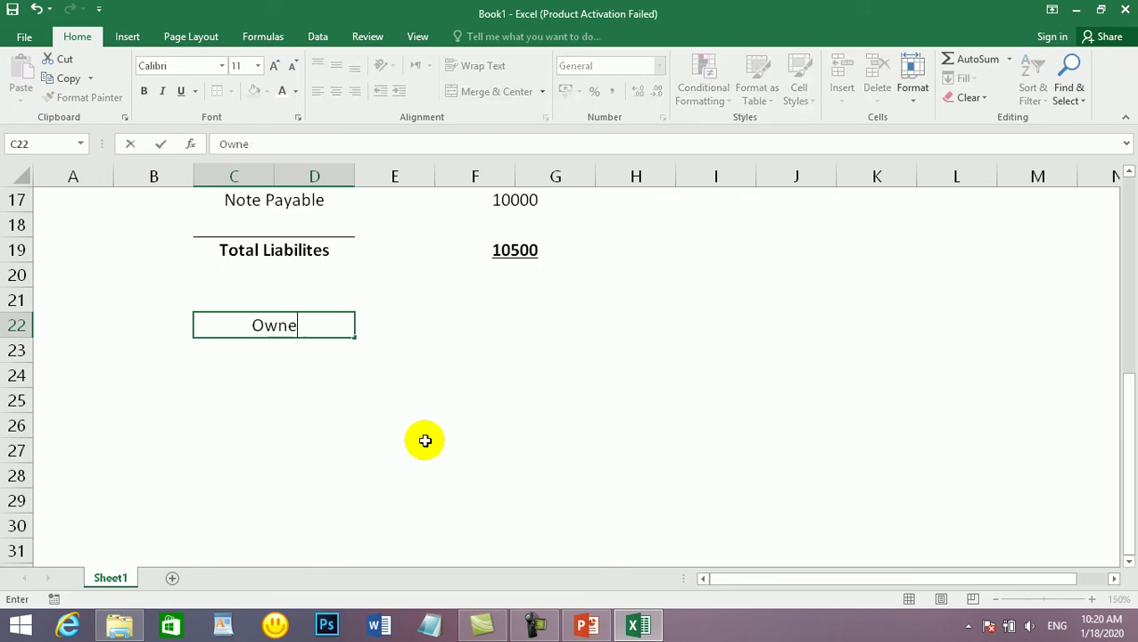
pyautogui.write('r Equ')
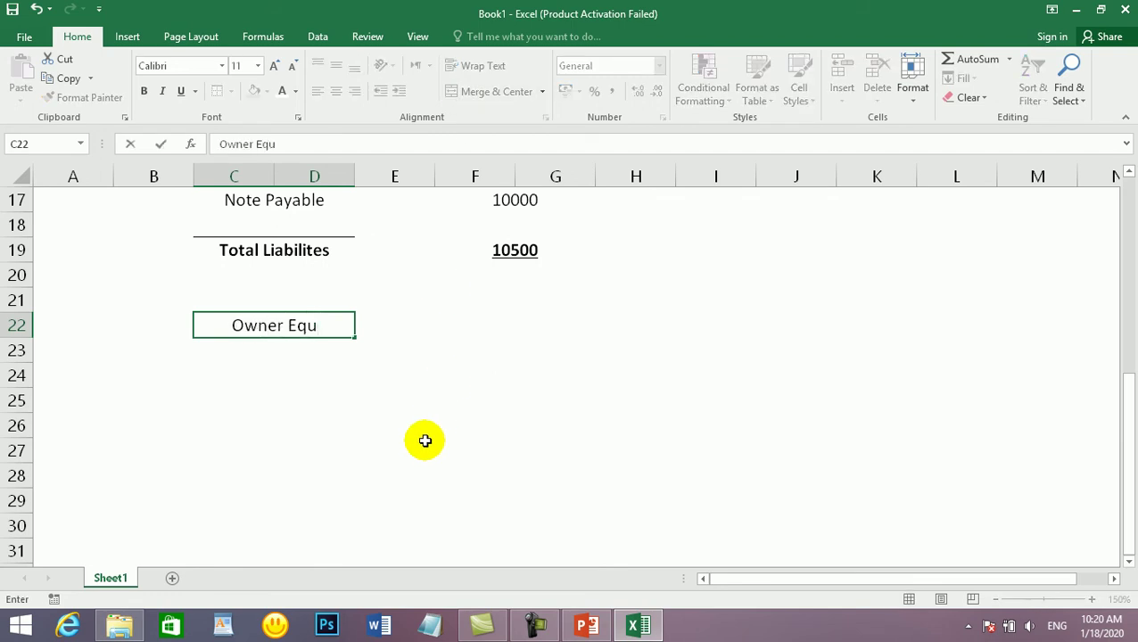
pyautogui.write('ity')
pyautogui.press('Return')
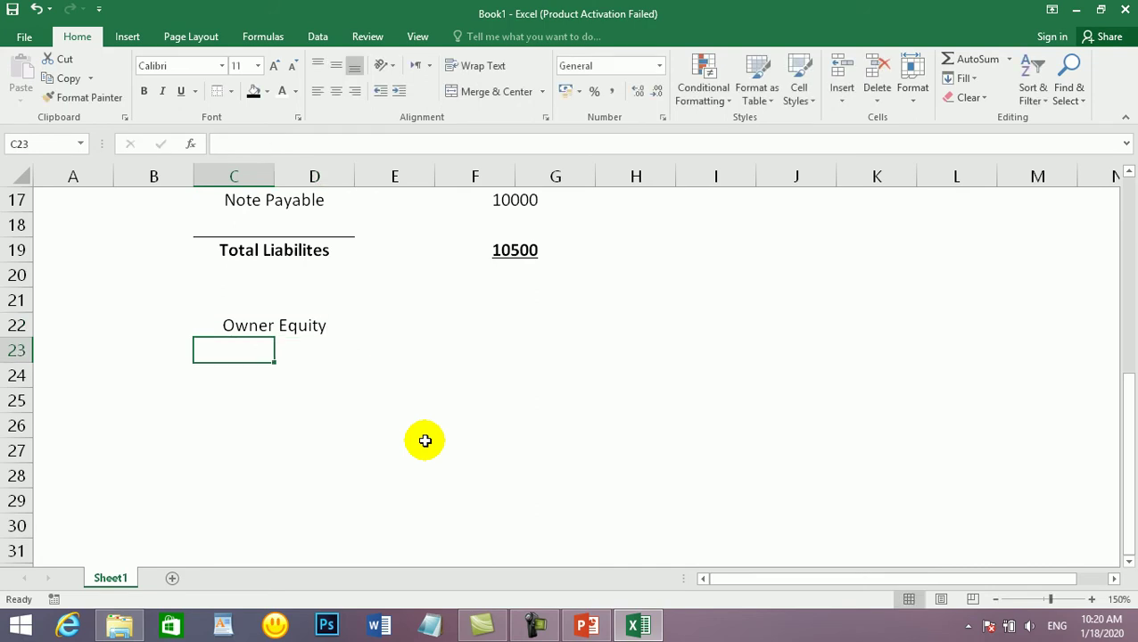
# Step: Make the "Owner Equity" heading bold and give it a bottom border
pyautogui.click(330, 324)
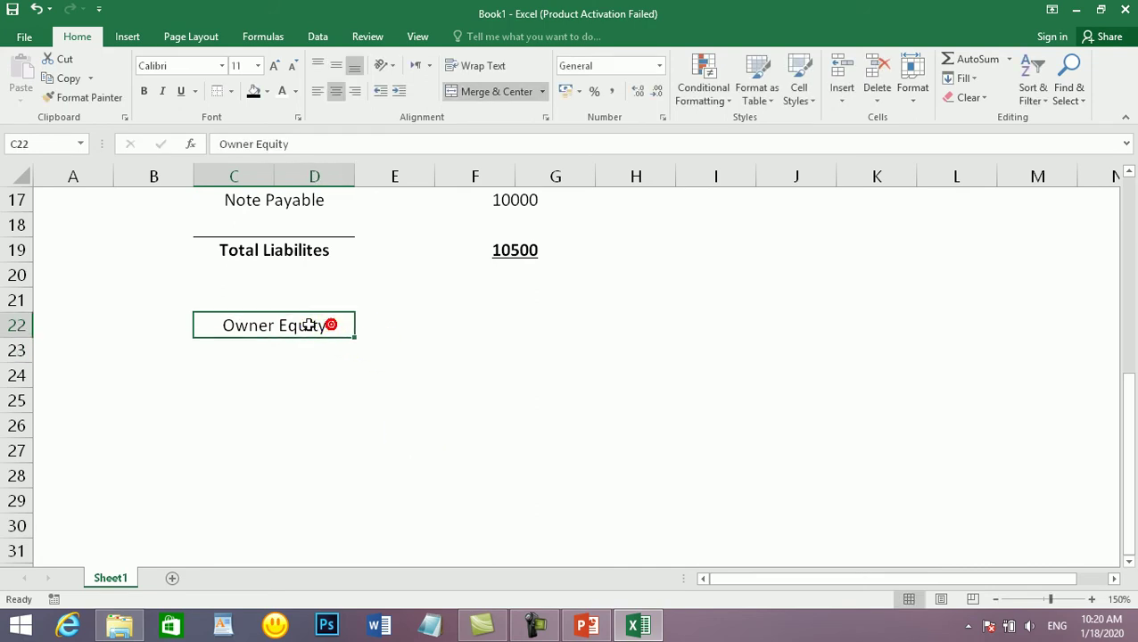
pyautogui.click(145, 91)
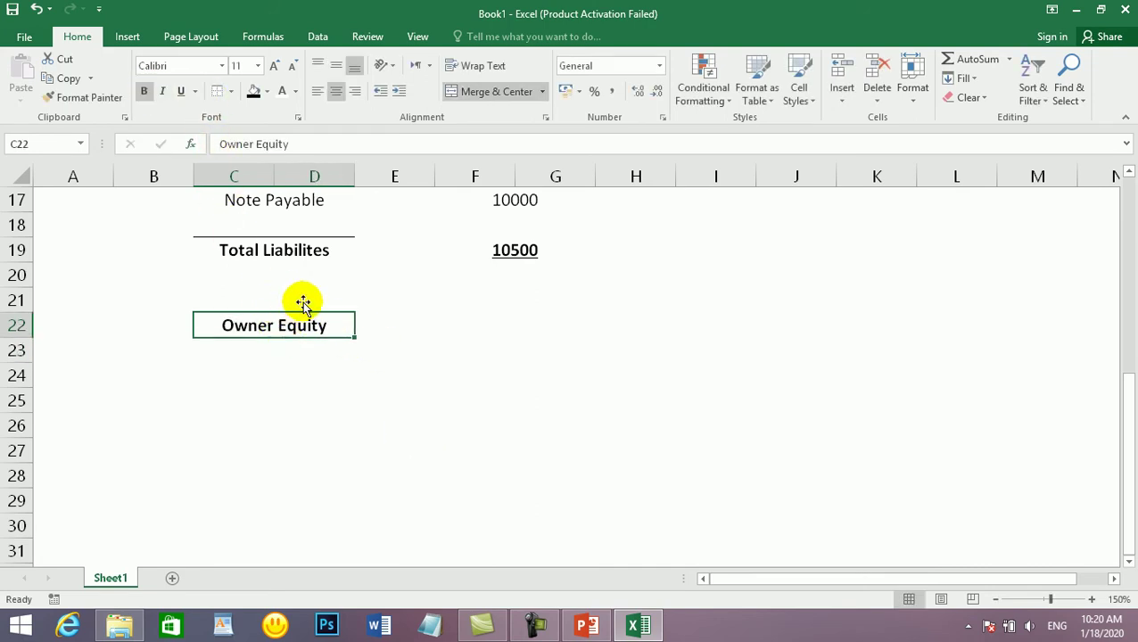
pyautogui.click(231, 92)
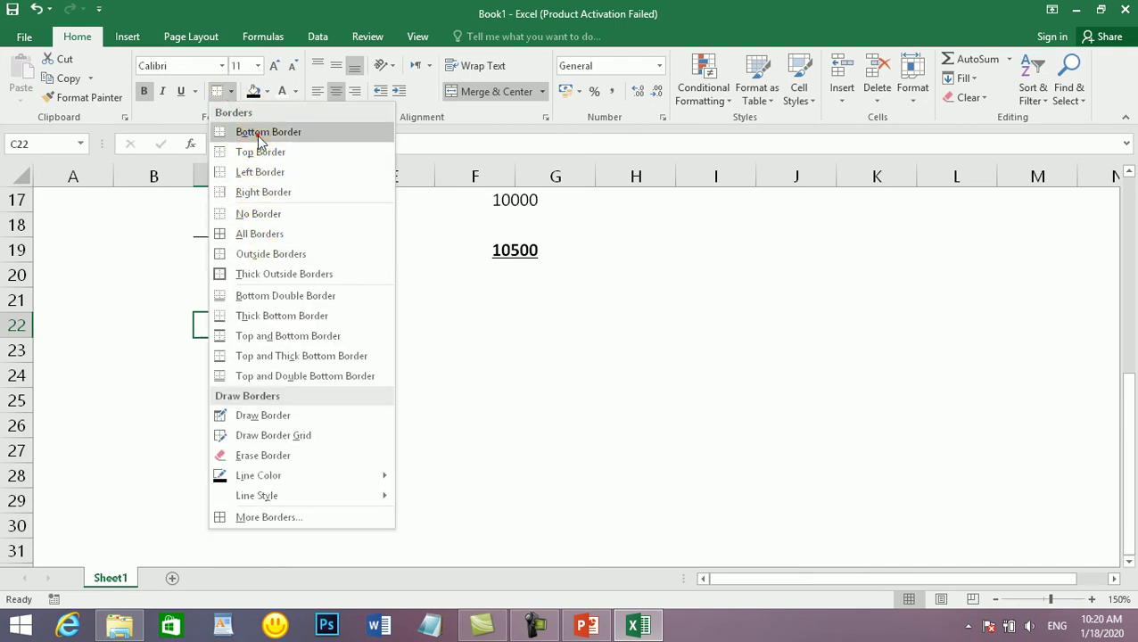
pyautogui.click(257, 132)
pyautogui.click(276, 446)
# Step: Merge and center cells C24:D24 and enter "Capital" as the first owner equity item
pyautogui.moveTo(240, 357); pyautogui.dragTo(284, 371)
pyautogui.click(254, 398)
pyautogui.click(251, 368)
pyautogui.click(292, 368)
pyautogui.click(258, 407)
pyautogui.click(257, 368)
pyautogui.moveTo(257, 369); pyautogui.dragTo(308, 373)
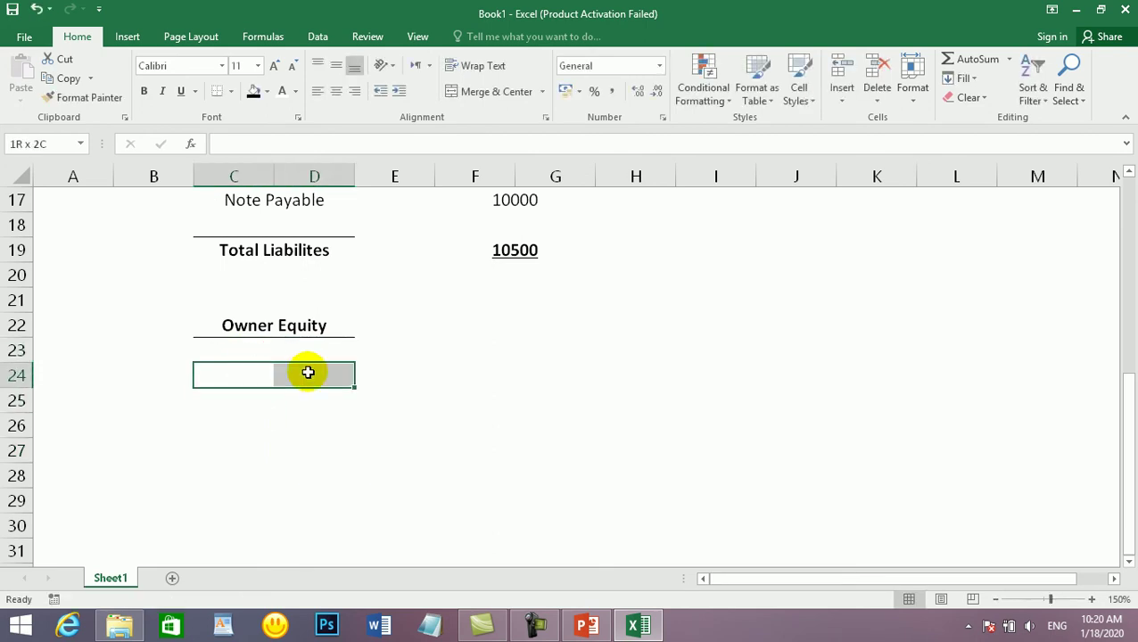
pyautogui.click(472, 92)
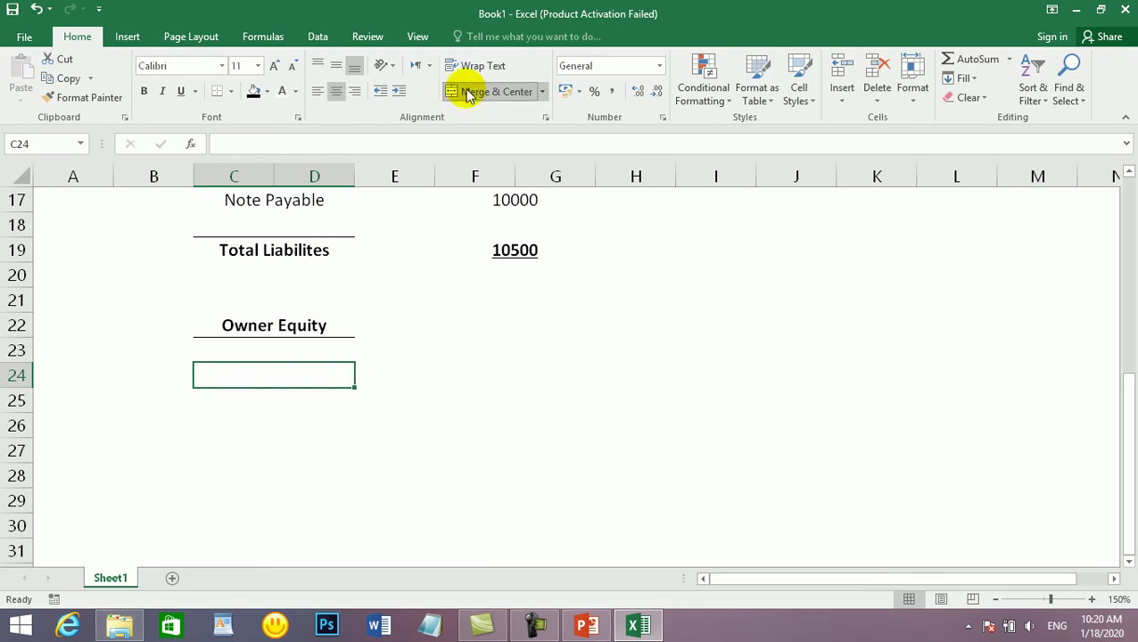
pyautogui.write('Capital')
pyautogui.press('Return')
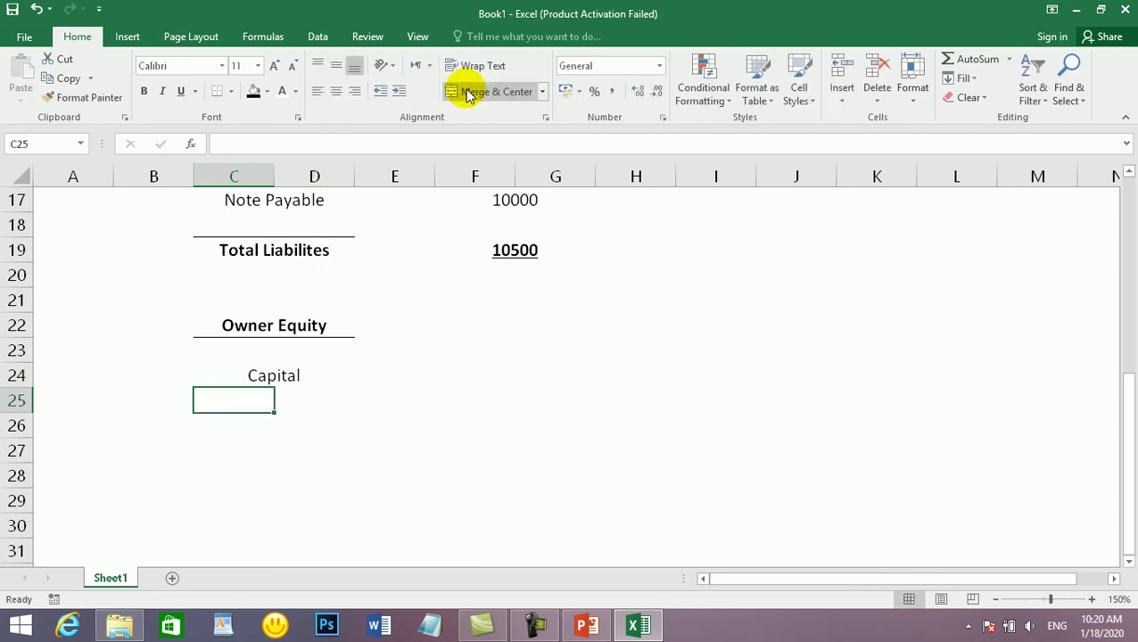
# Step: Merge and center cells C25:D25 and enter "Retained Earnings" as the second owner equity item
pyautogui.moveTo(253, 399); pyautogui.dragTo(292, 398)
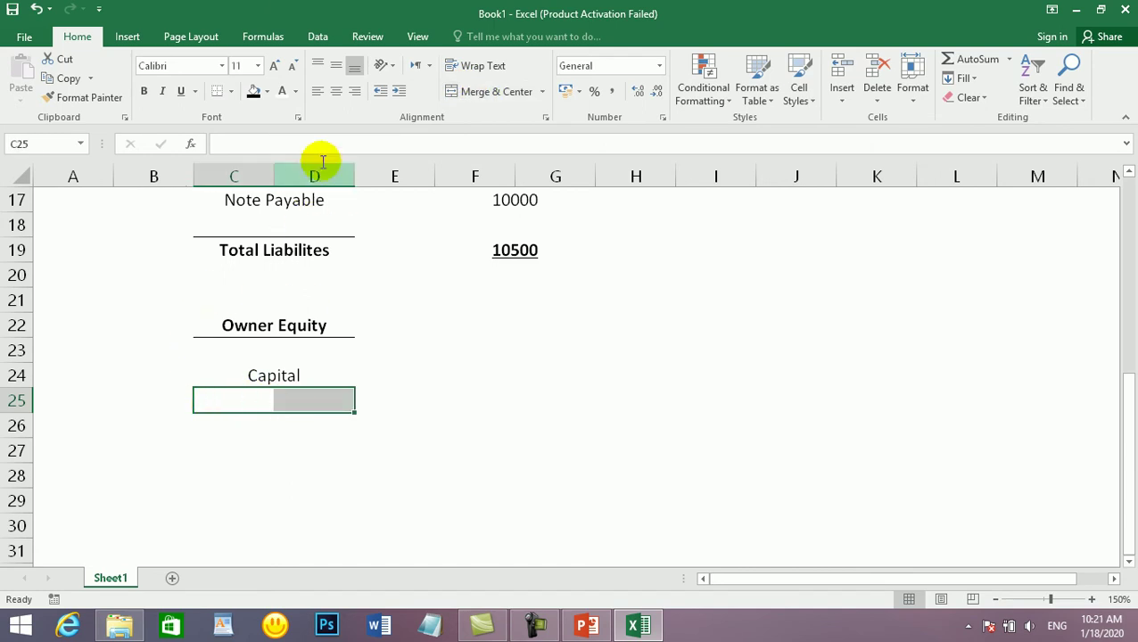
pyautogui.click(483, 95)
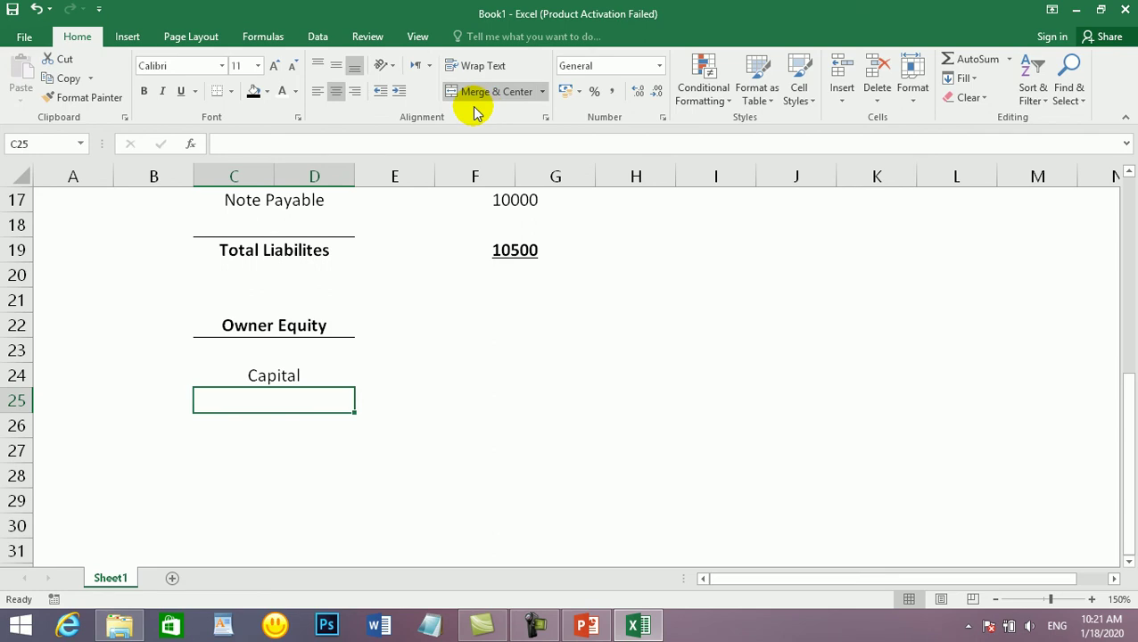
pyautogui.write('r')
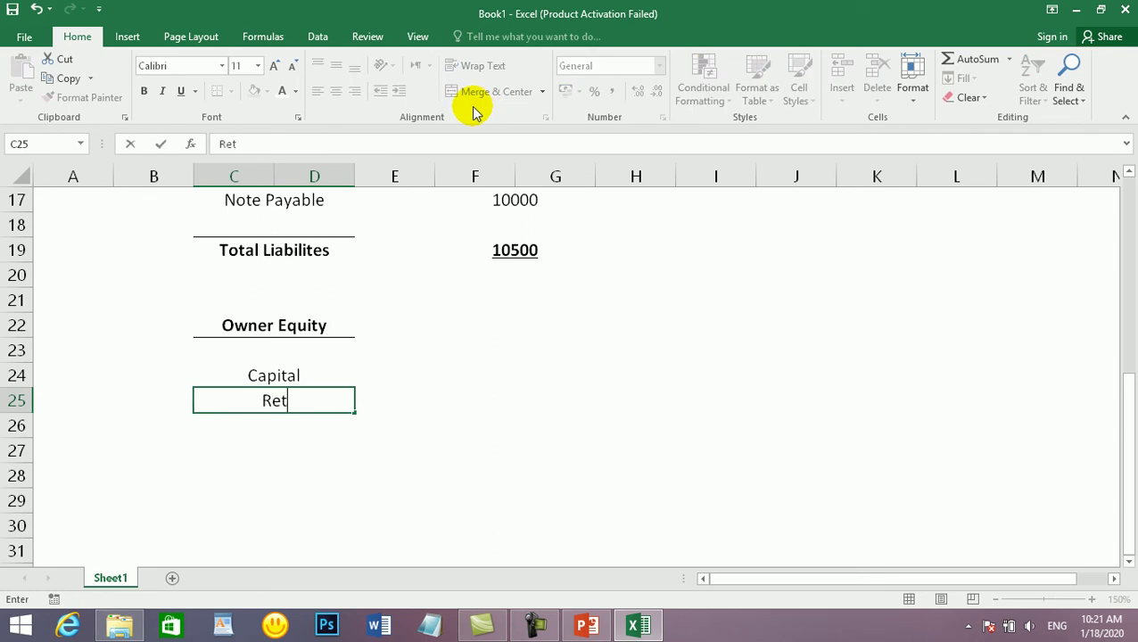
pyautogui.write('etained ')
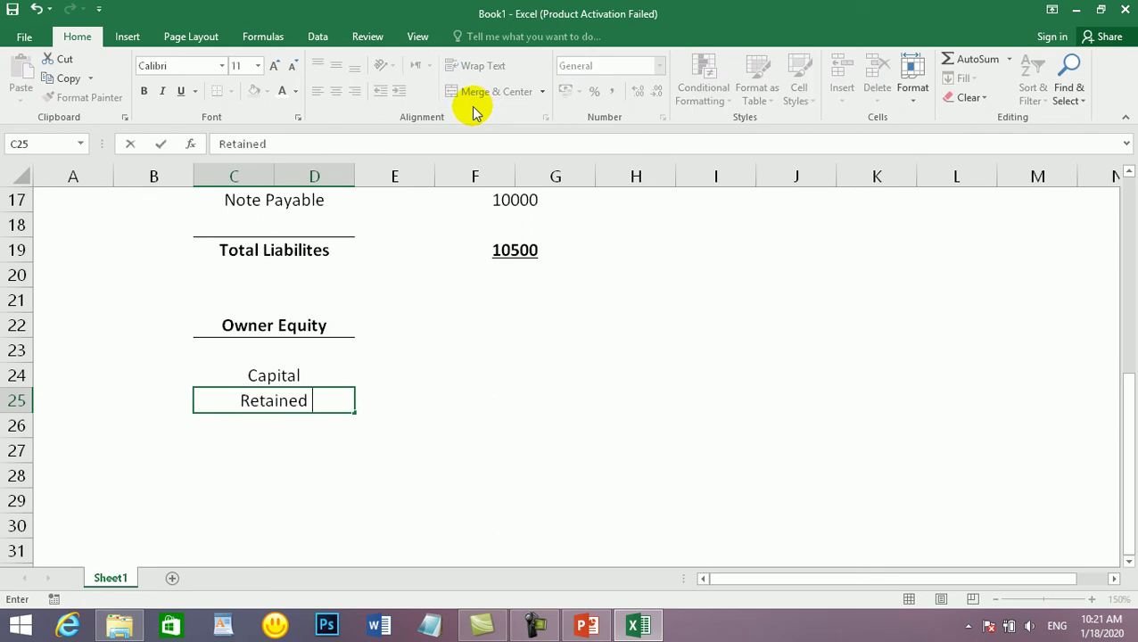
pyautogui.write('E')
pyautogui.press('BackSpace')
pyautogui.write('Earning')
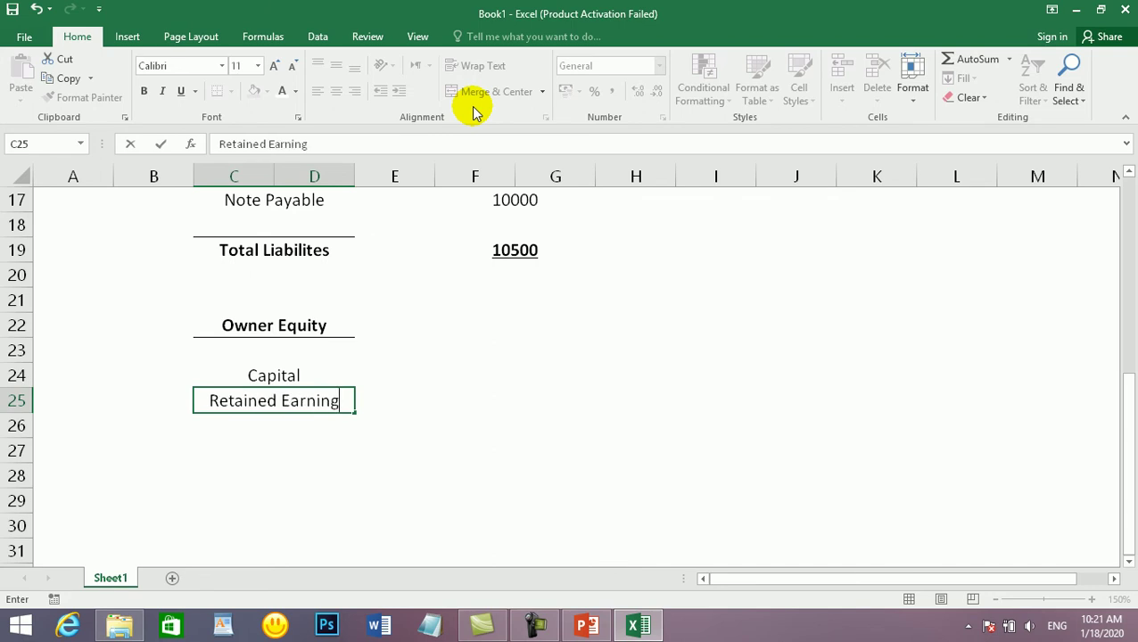
pyautogui.write('s')
pyautogui.press('Return')
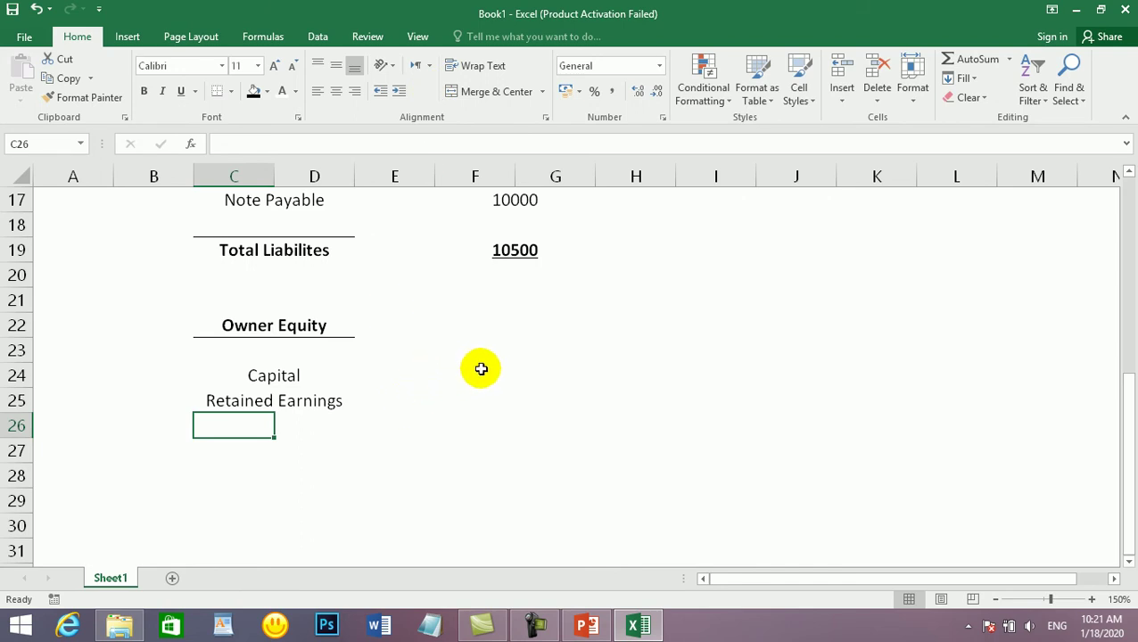
# Step: Merge and center cells F24:G24 and enter 25000 as the Capital amount
pyautogui.moveTo(483, 375); pyautogui.dragTo(542, 374)
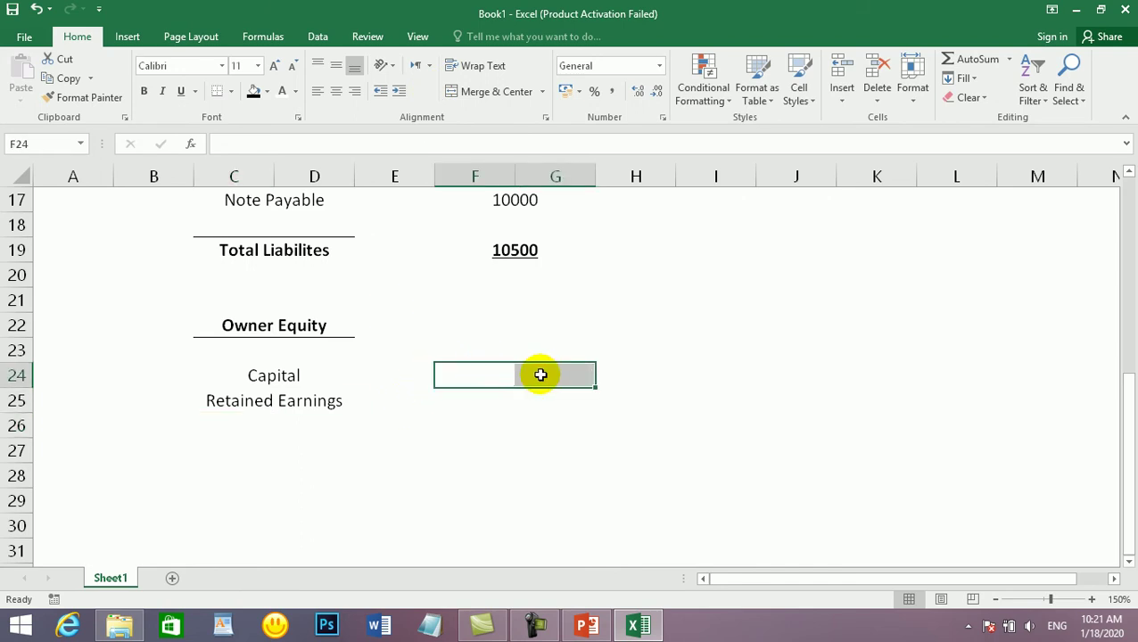
pyautogui.click(494, 91)
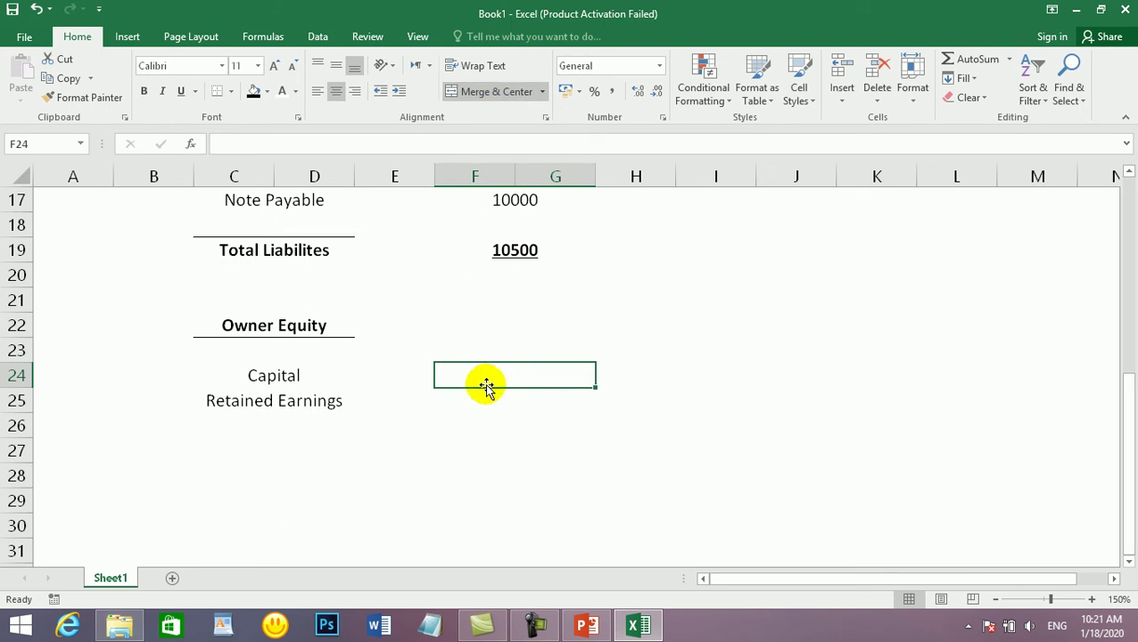
pyautogui.write('25000')
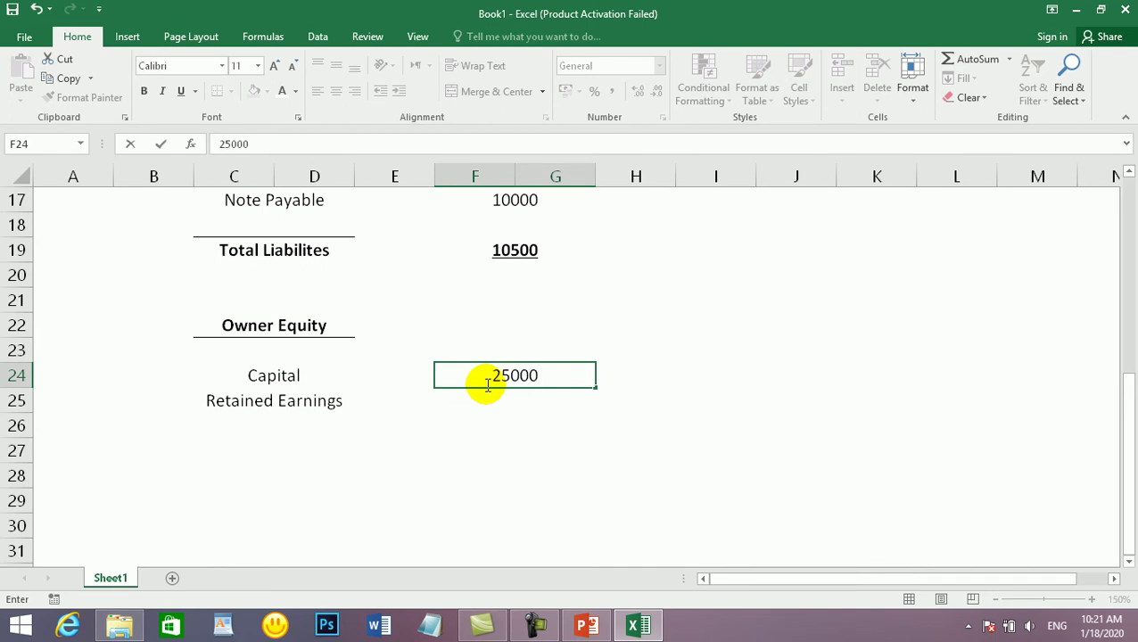
pyautogui.press('Return')
# Step: Merge and center cells F25:G25 and enter 9000 as the Retained Earnings amount
pyautogui.moveTo(486, 396); pyautogui.dragTo(527, 399)
pyautogui.click(525, 399)
pyautogui.click(500, 398)
pyautogui.click(527, 404)
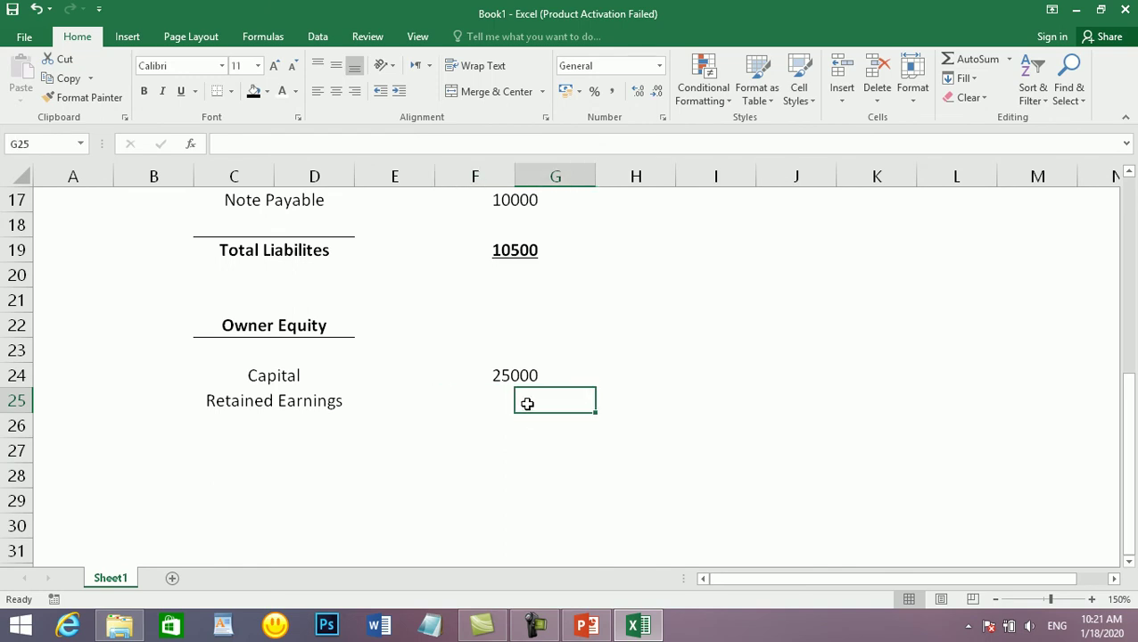
pyautogui.doubleClick(467, 398)
pyautogui.hotkey('shift', 'Right')
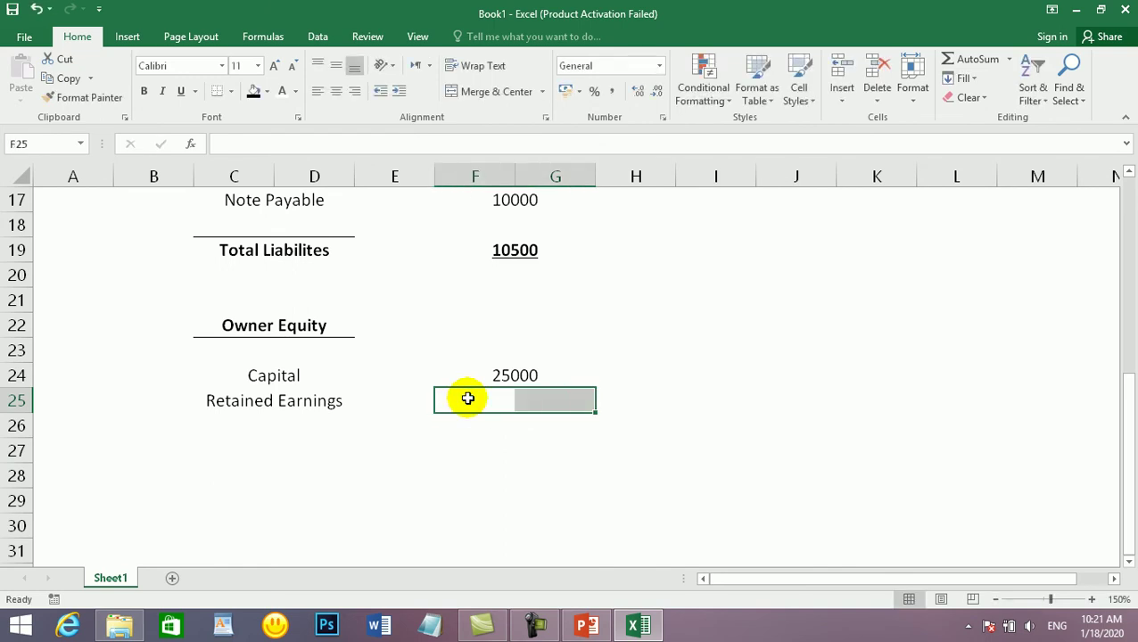
pyautogui.click(475, 91)
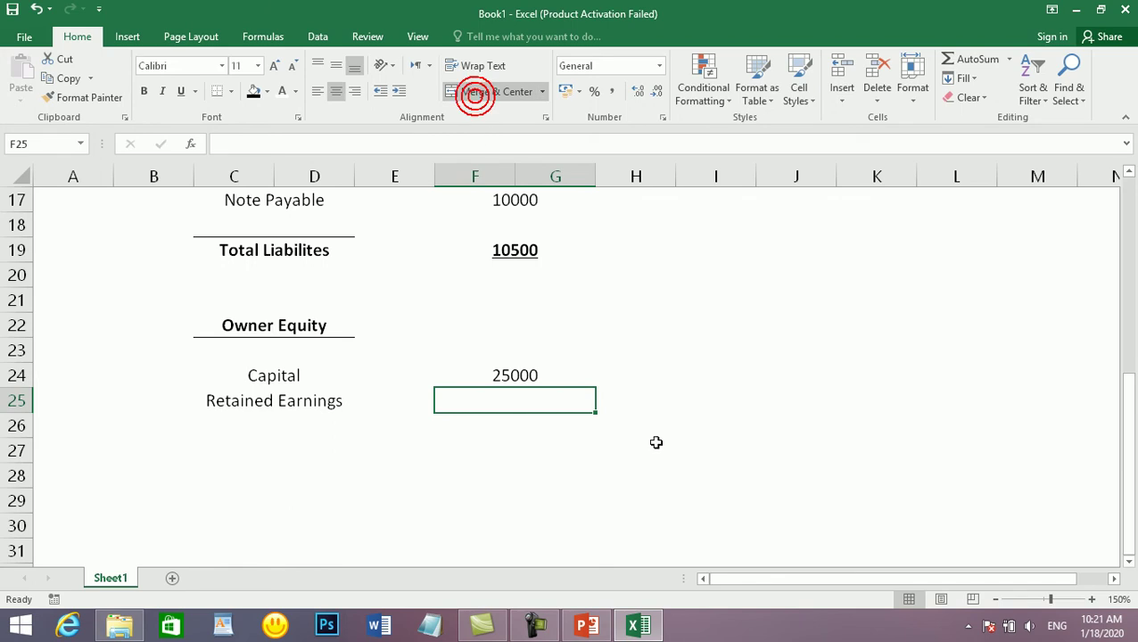
pyautogui.write('90000')
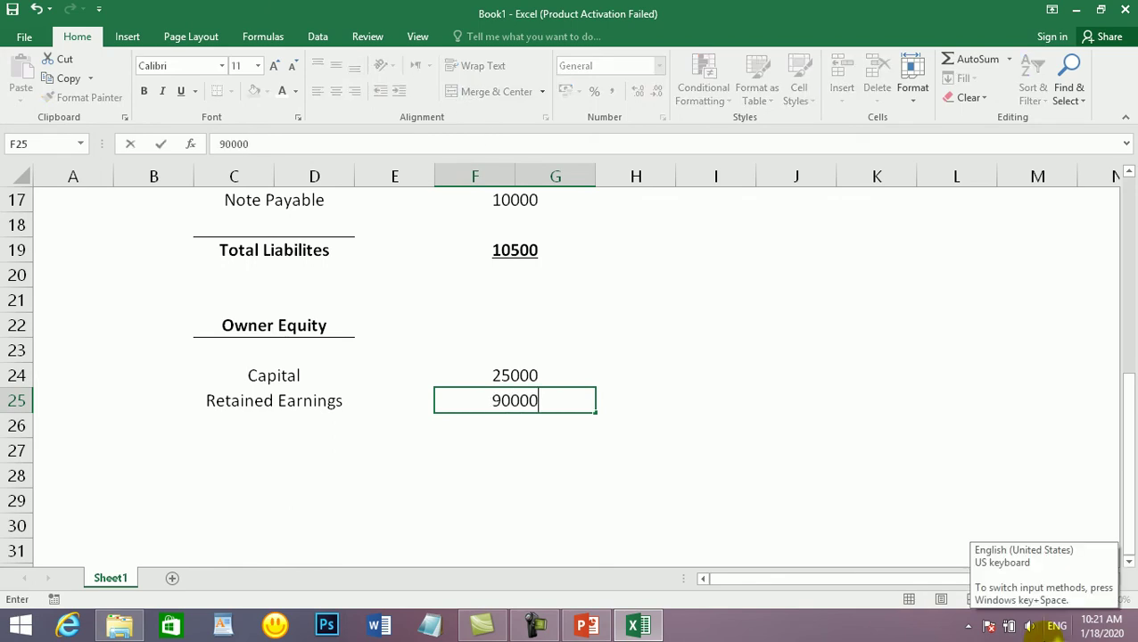
pyautogui.press('BackSpace')
pyautogui.press('Return')
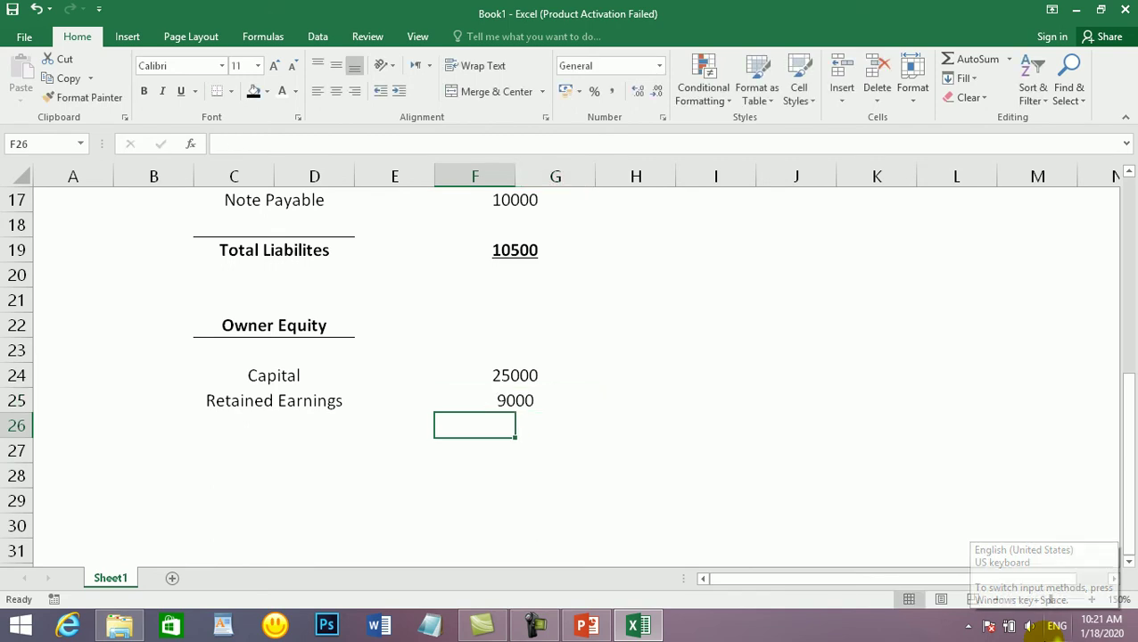
pyautogui.click(446, 424)
pyautogui.click(358, 440)
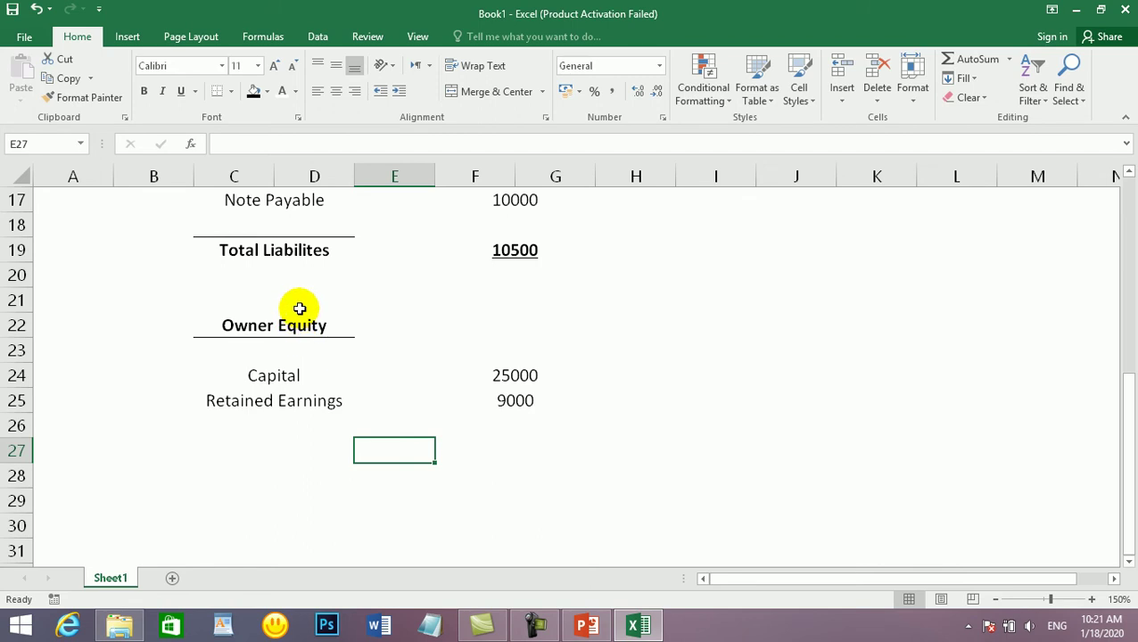
pyautogui.scroll(3, 299, 303)
pyautogui.scroll(-3, 300, 302)
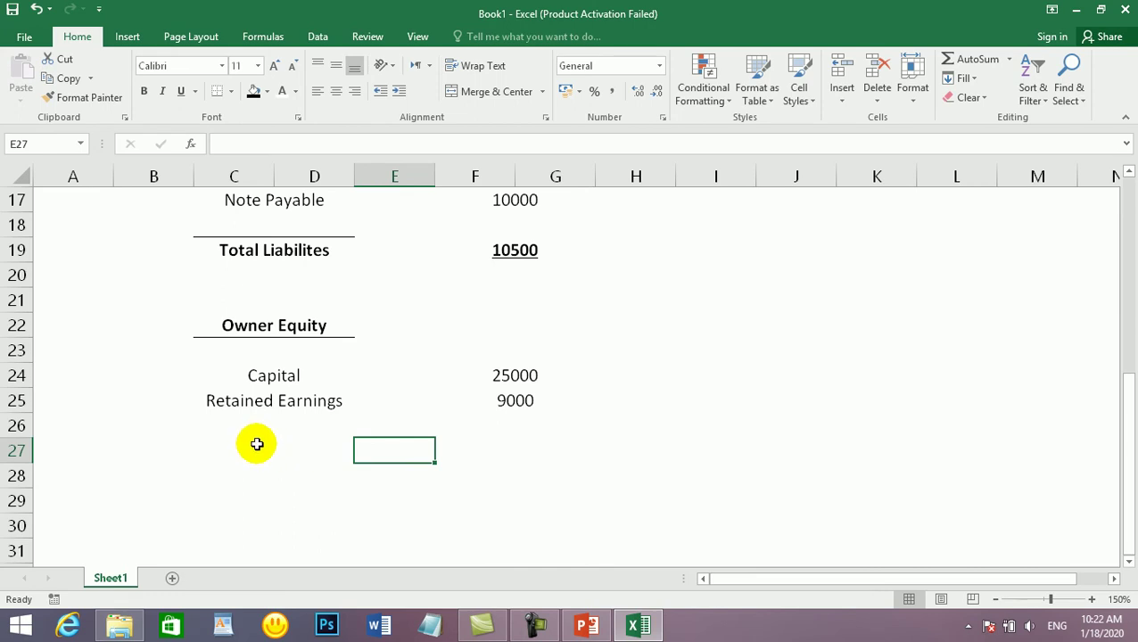
# Step: Merge and center cells C27:E27 below the owner equity items for the total label
pyautogui.click(219, 460)
pyautogui.moveTo(279, 457); pyautogui.dragTo(368, 456)
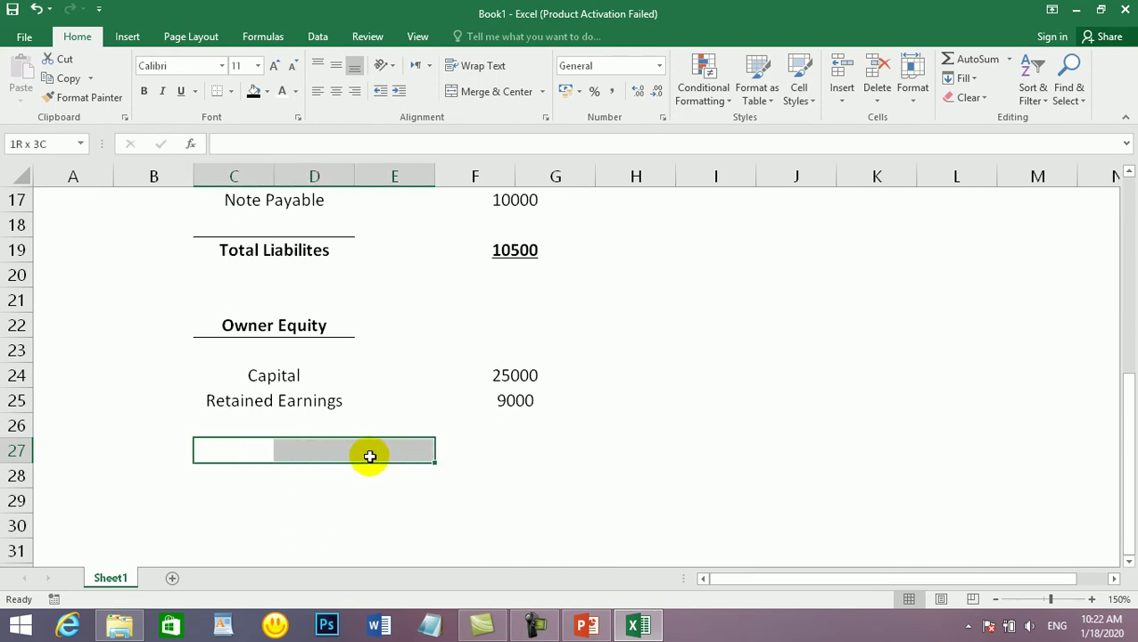
pyautogui.click(496, 95)
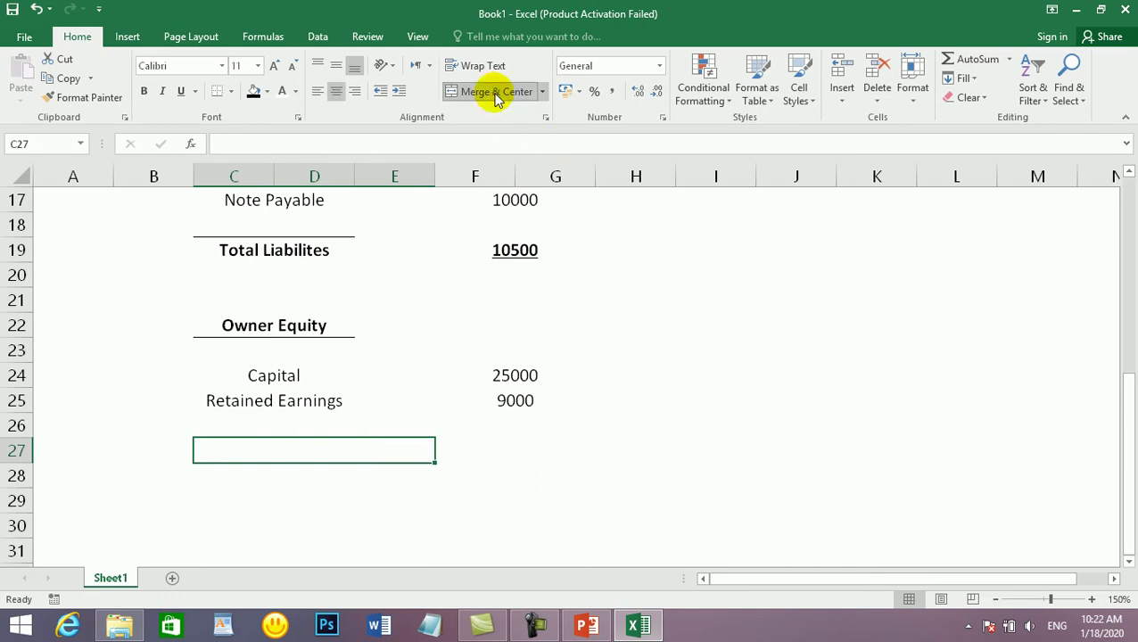
pyautogui.write('Total Liabilite')
pyautogui.write('s ')
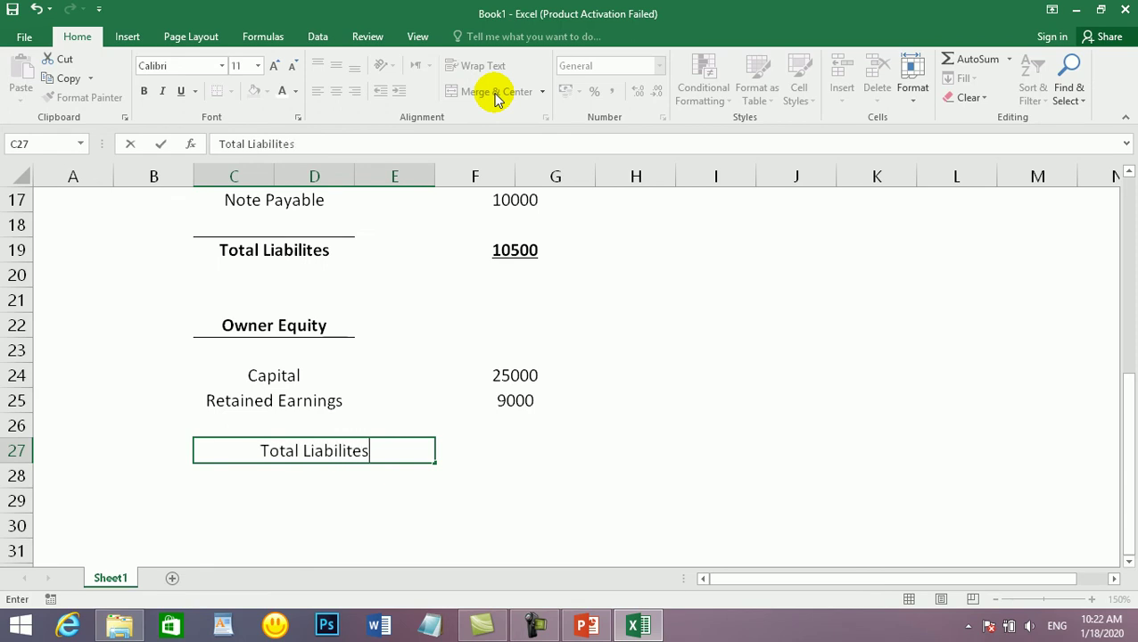
pyautogui.write('+ C')
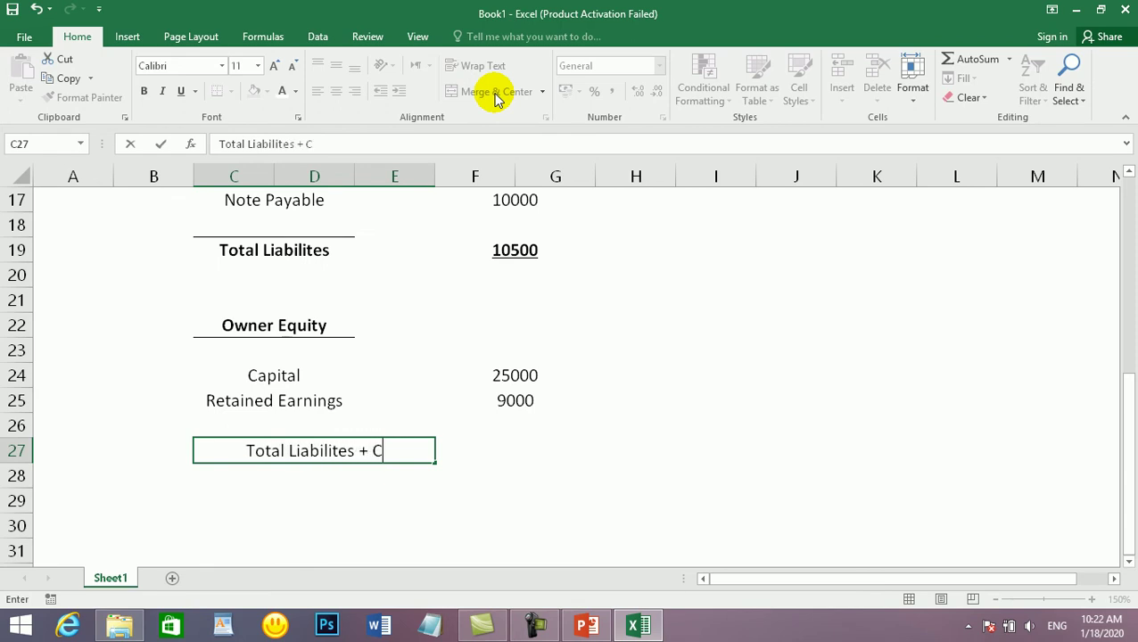
pyautogui.press('BackSpace')
pyautogui.write('o')
pyautogui.press('BackSpace')
pyautogui.write('Owner E')
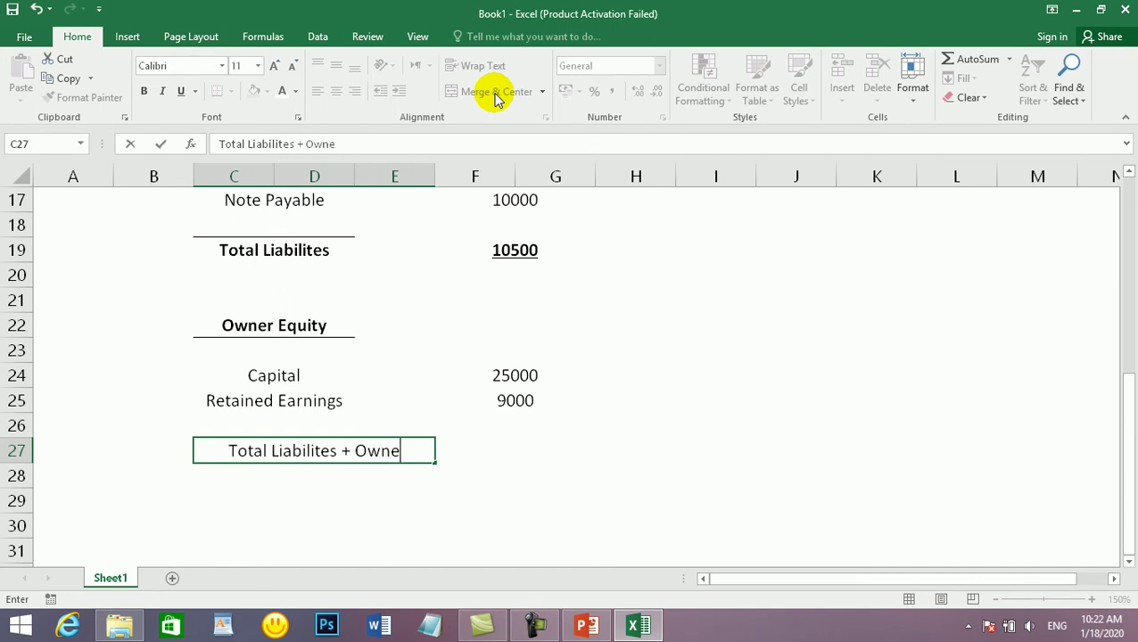
pyautogui.press('Tab')
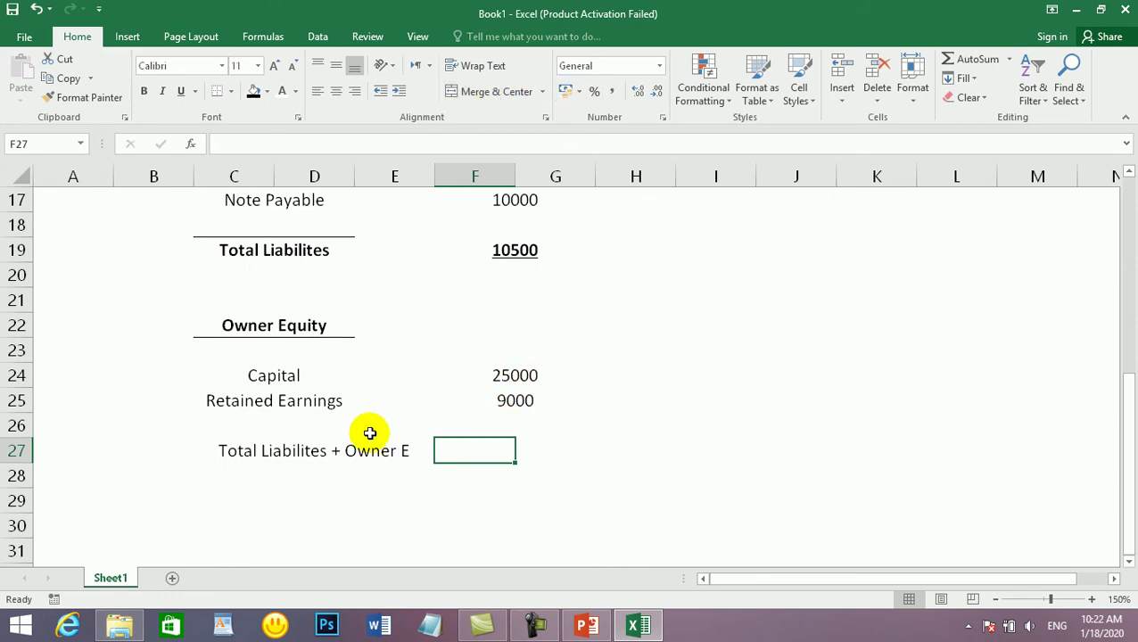
pyautogui.click(244, 453)
pyautogui.press('Delete')
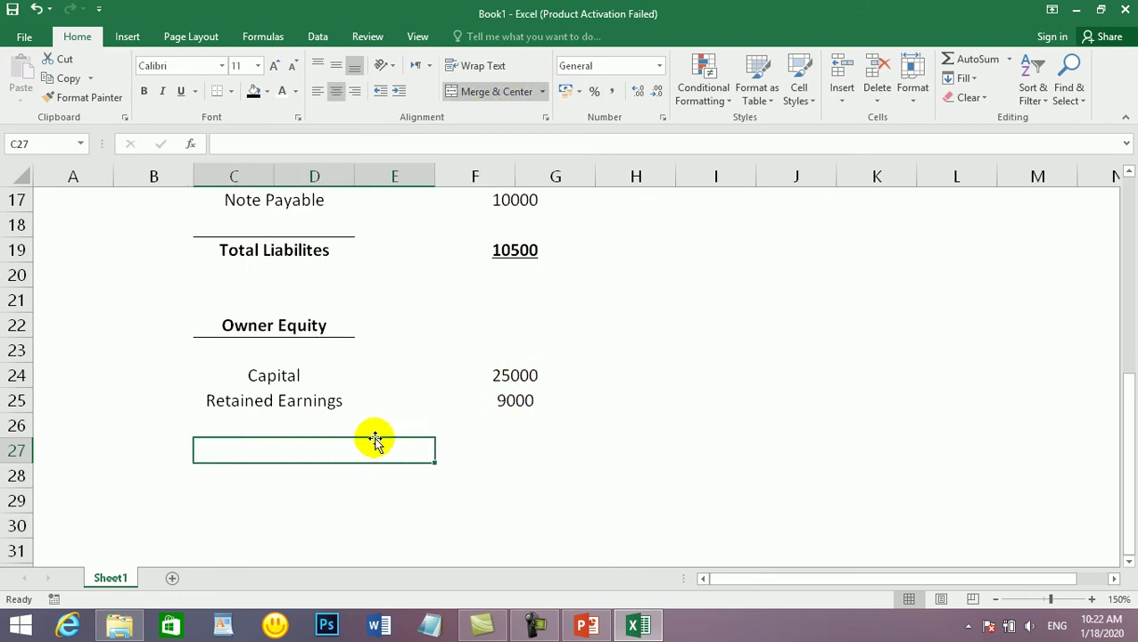
pyautogui.click(325, 426)
pyautogui.click(259, 434)
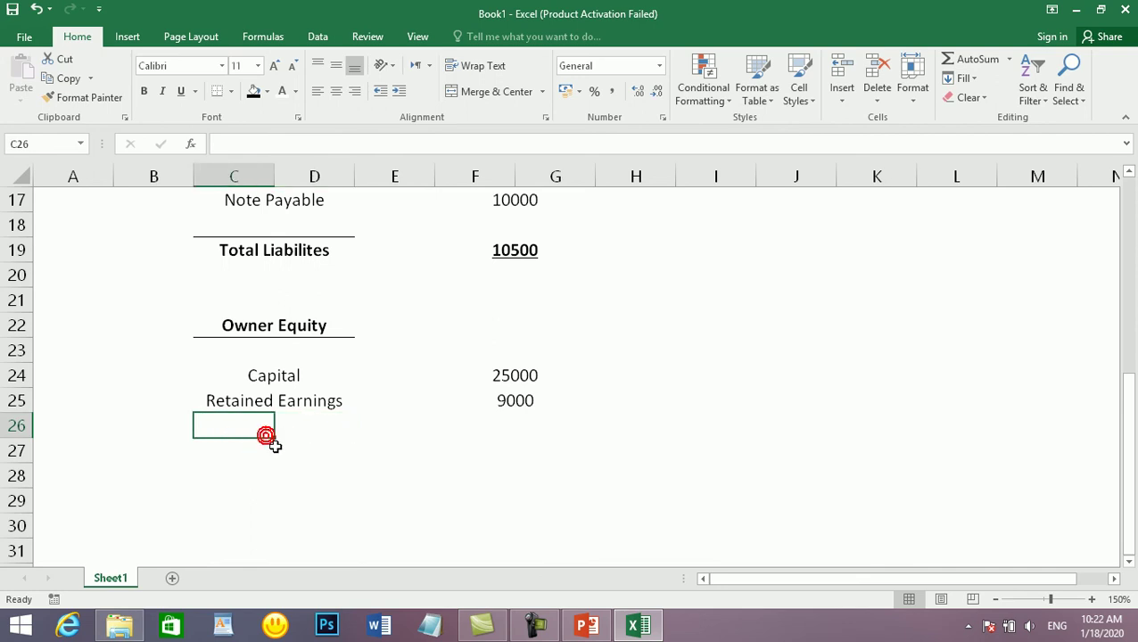
pyautogui.click(248, 452)
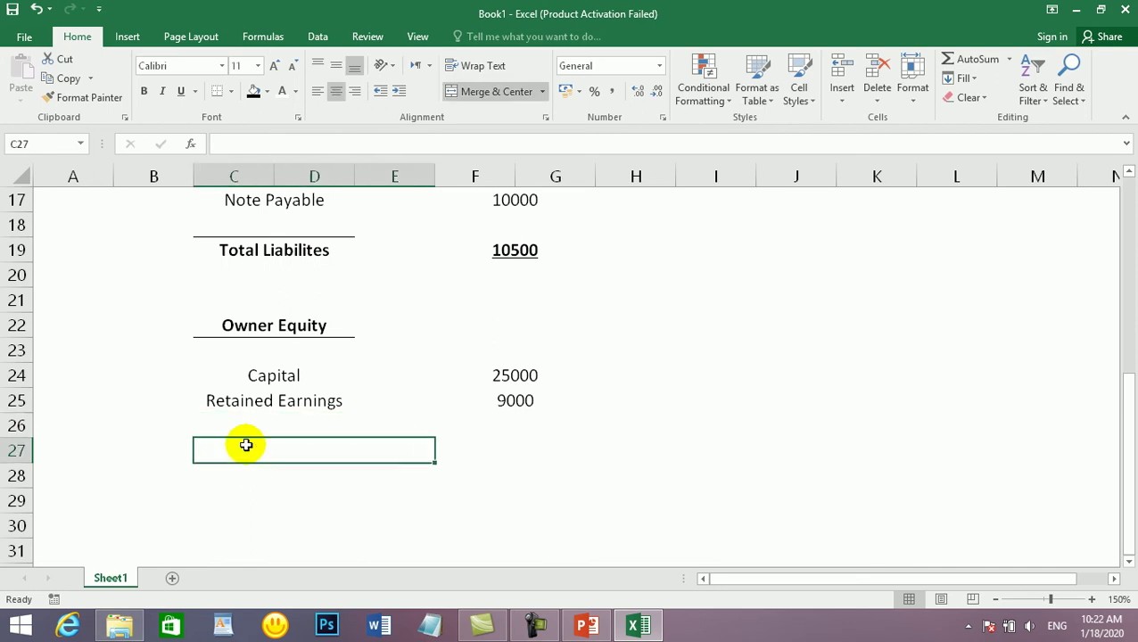
pyautogui.write('Owe')
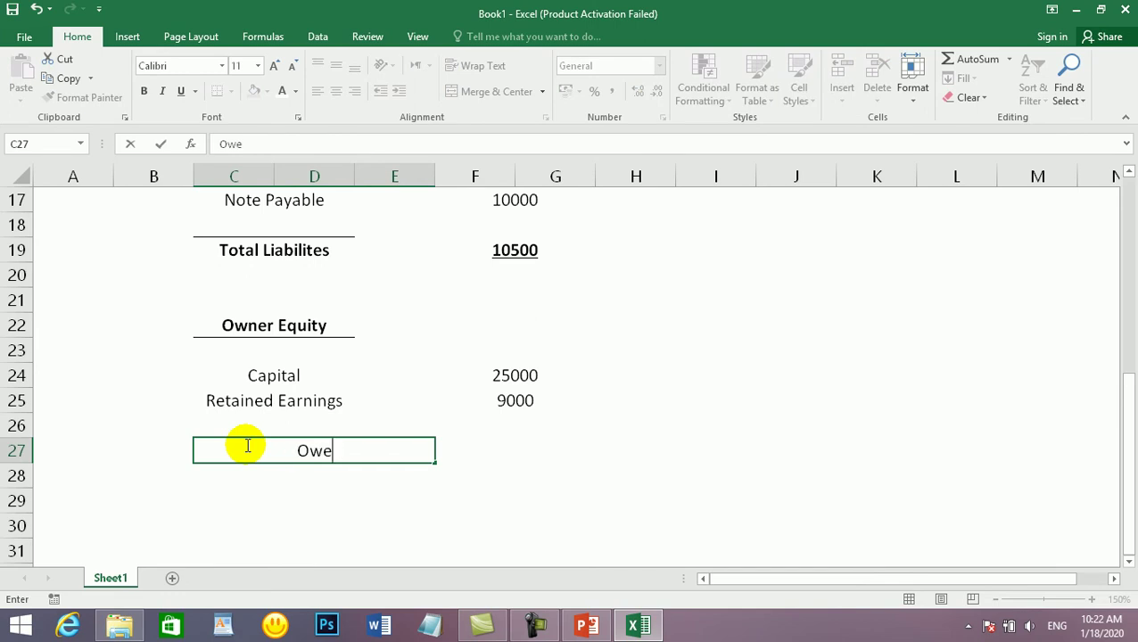
pyautogui.write('rnner')
pyautogui.press('BackSpace')
pyautogui.press('BackSpace')
pyautogui.press('BackSpace')
pyautogui.press('BackSpace')
pyautogui.write('ner E')
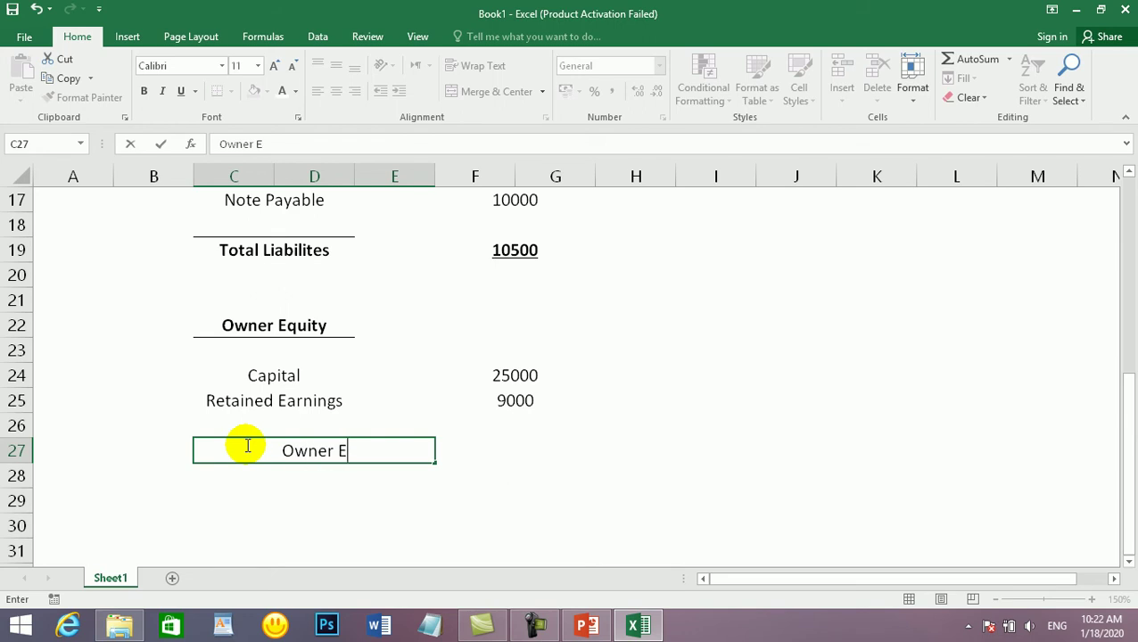
pyautogui.press('BackSpace')
pyautogui.press('BackSpace')
pyautogui.press('BackSpace')
pyautogui.press('BackSpace')
pyautogui.press('BackSpace')
pyautogui.press('BackSpace')
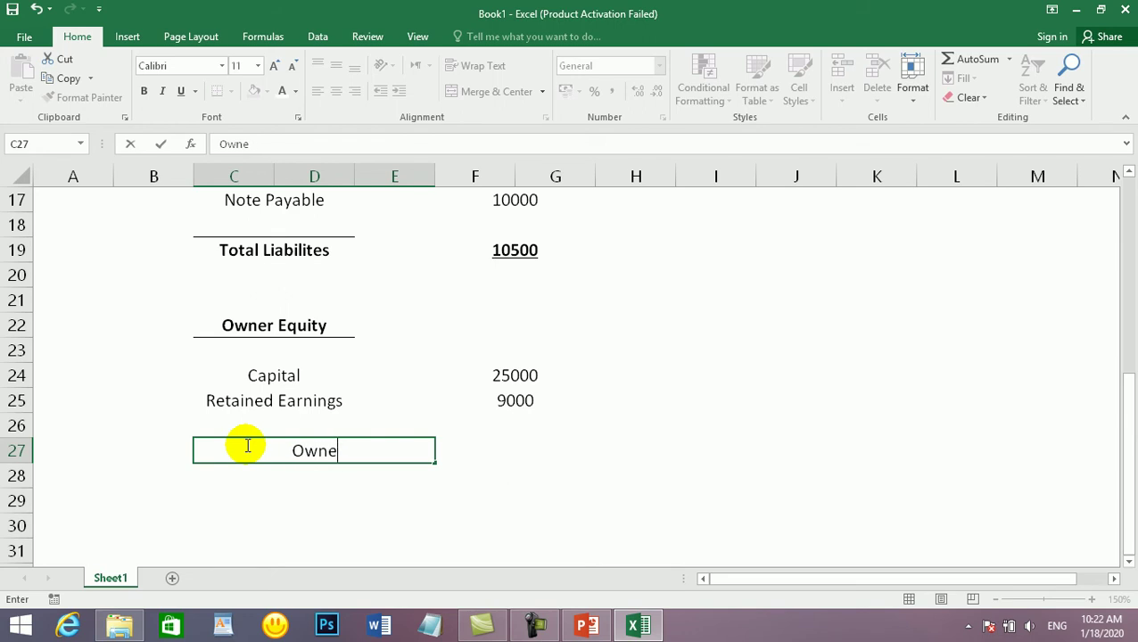
# Step: Enter "Total Equity" as the total label in merged cell C27
pyautogui.write('Total Equi')
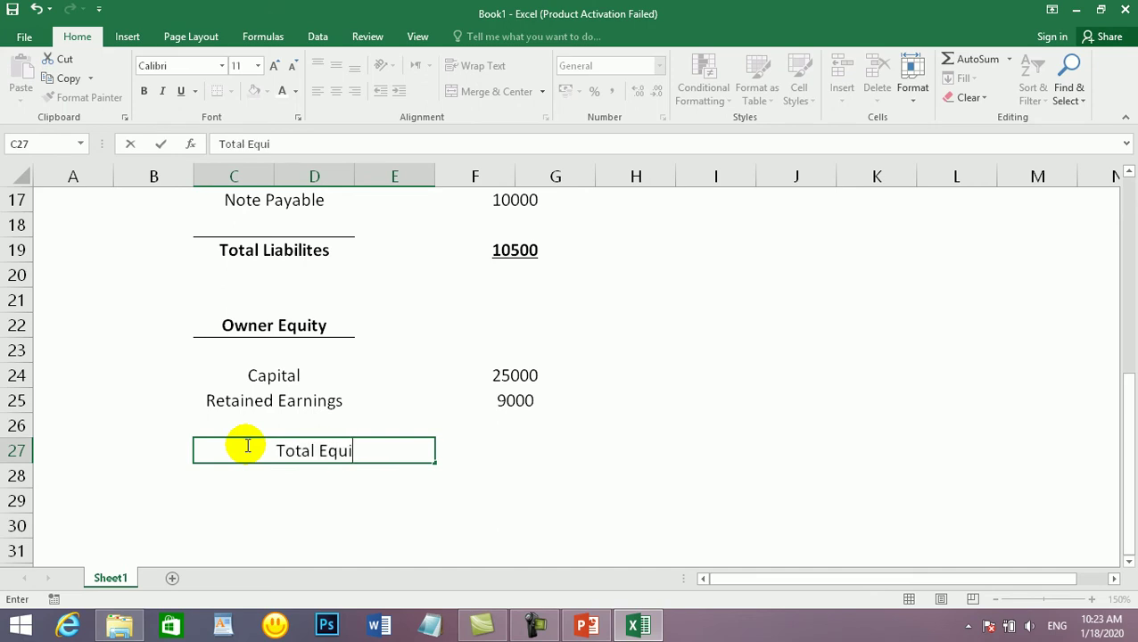
pyautogui.write('ty')
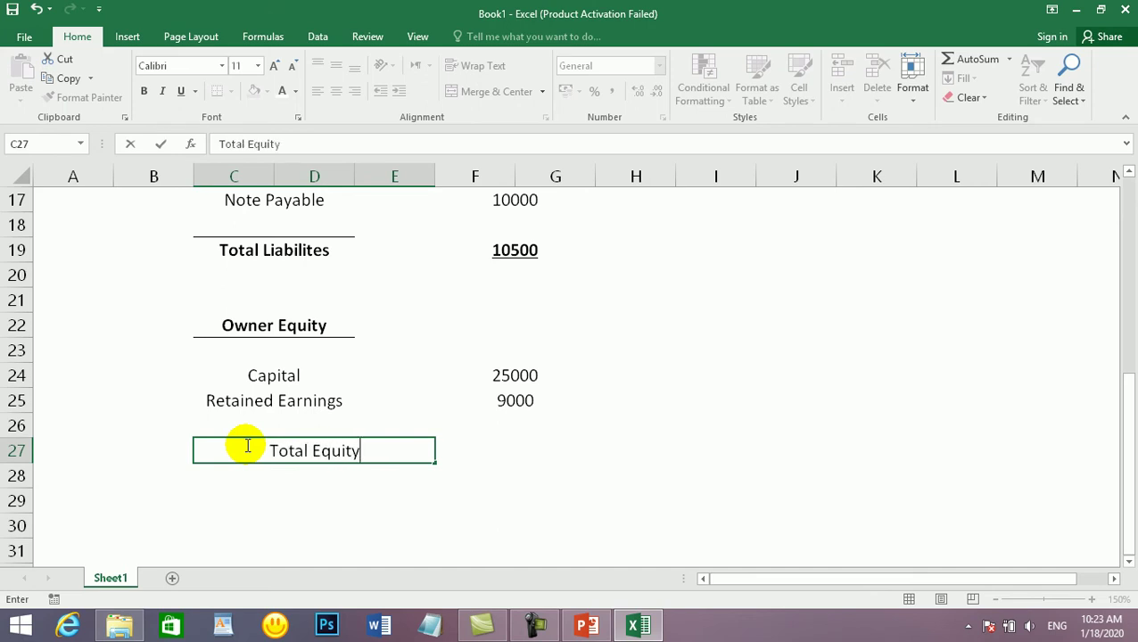
pyautogui.press('Return')
# Step: Make the "Total Equity" label bold and give it a top border
pyautogui.click(294, 456)
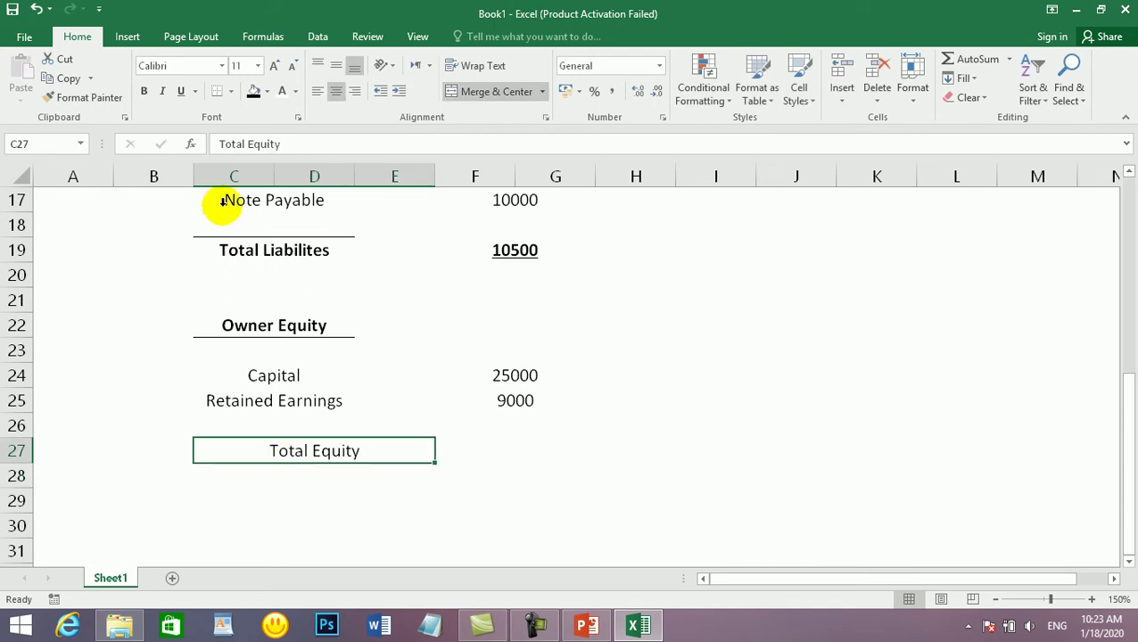
pyautogui.click(142, 94)
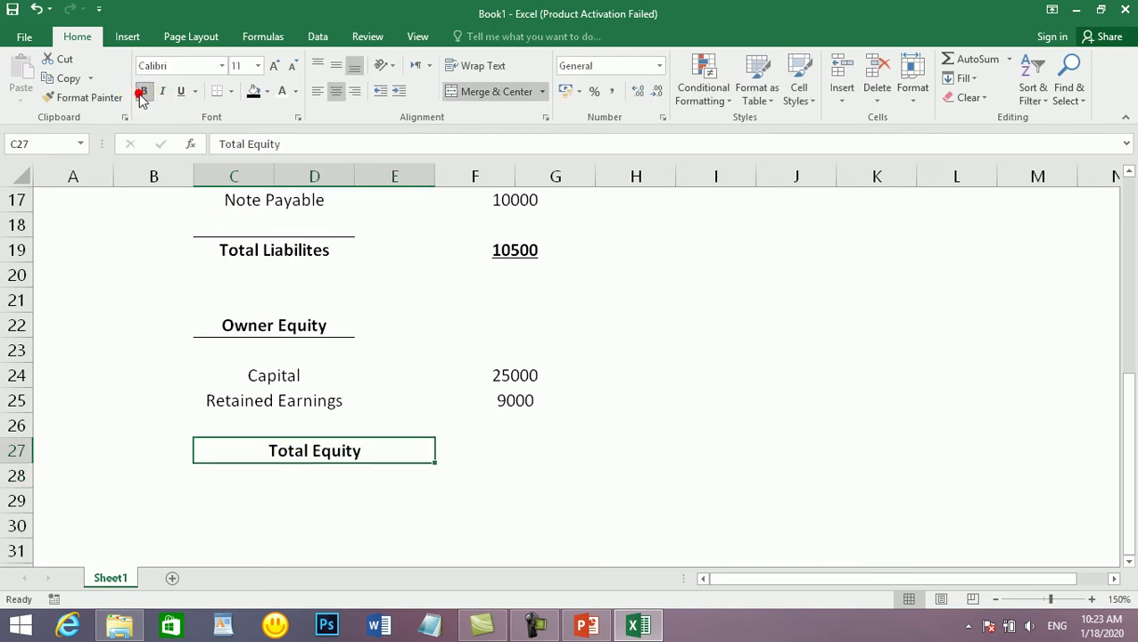
pyautogui.click(232, 95)
pyautogui.click(234, 150)
# Step: Merge and center cells F27:G27, total the owner equity amounts there with =SUM(F24:G25), and make the total bold
pyautogui.click(501, 459)
pyautogui.moveTo(501, 460); pyautogui.dragTo(532, 461)
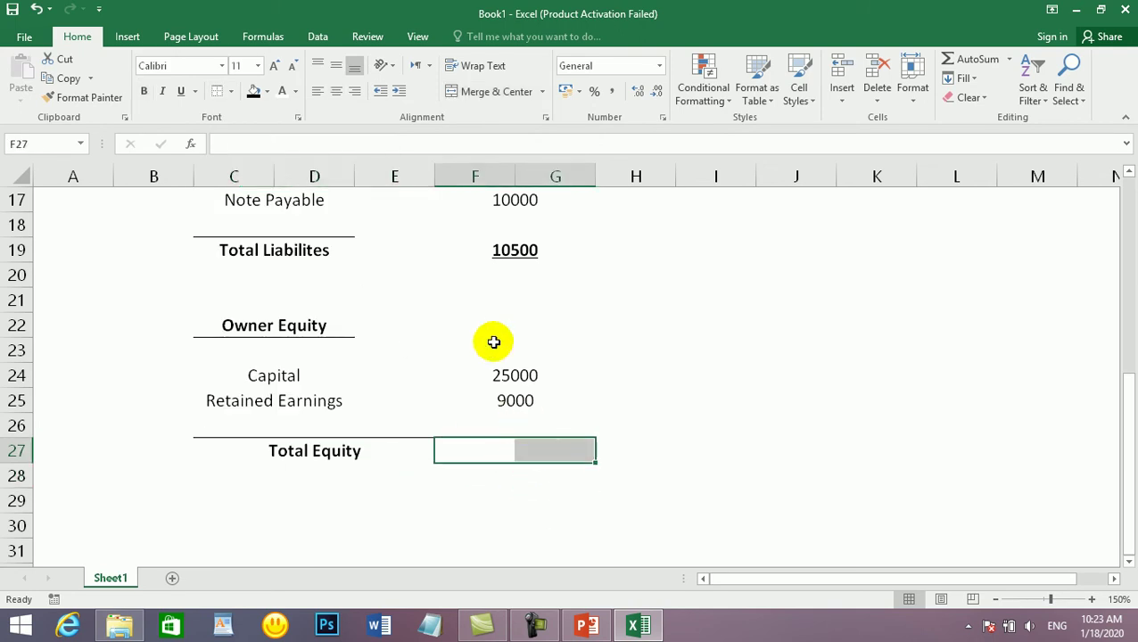
pyautogui.click(467, 94)
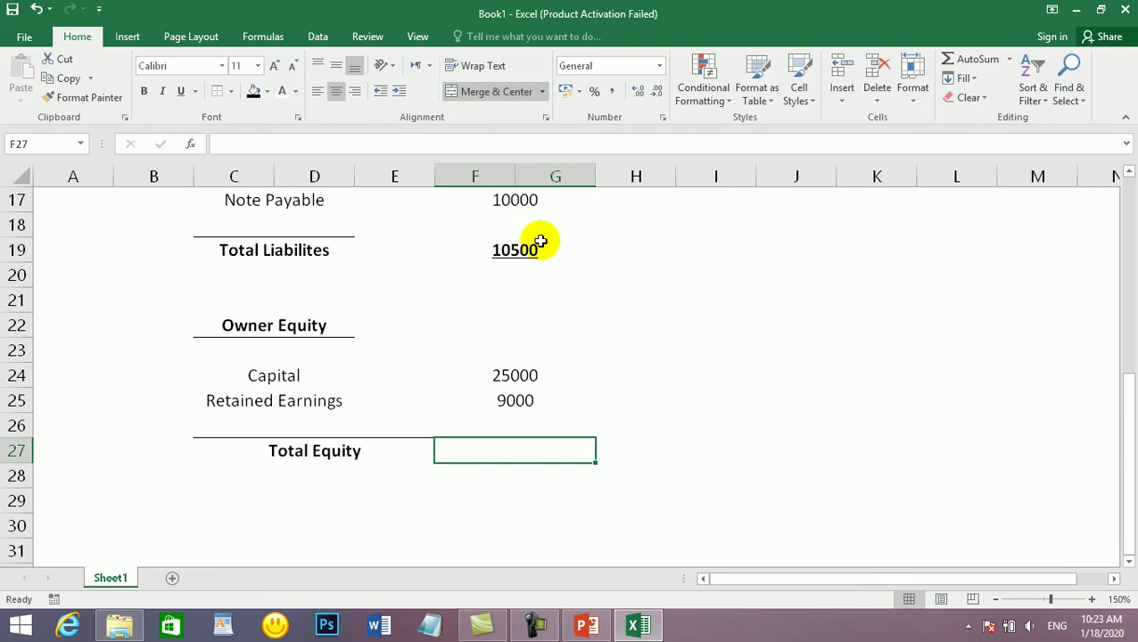
pyautogui.write('=sum')
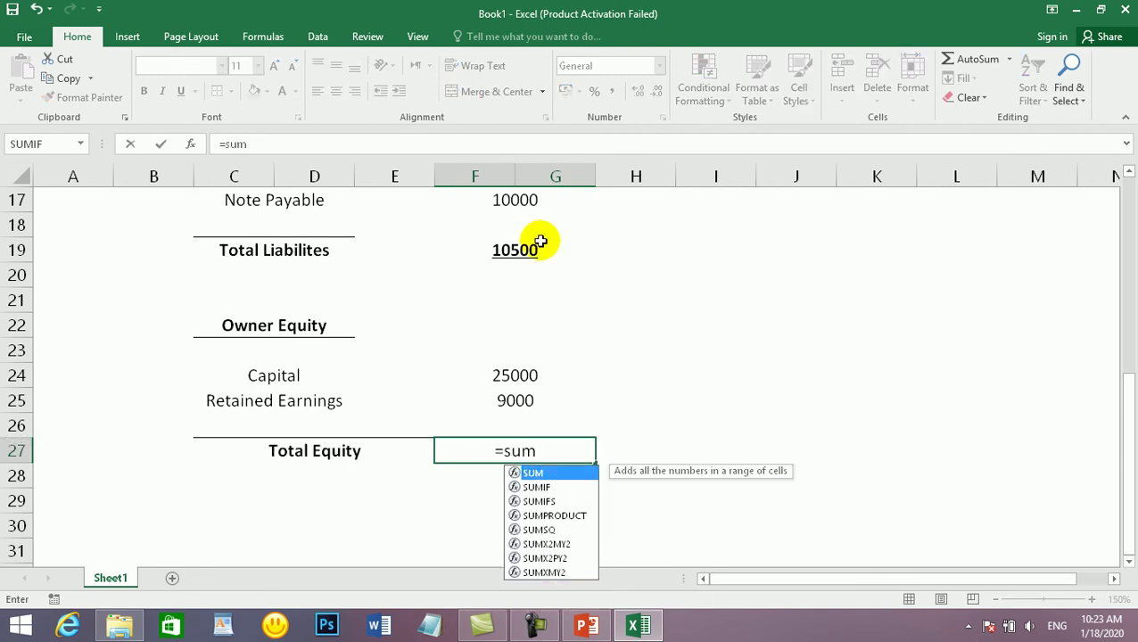
pyautogui.write('(')
pyautogui.moveTo(526, 401); pyautogui.dragTo(528, 376)
pyautogui.write(')')
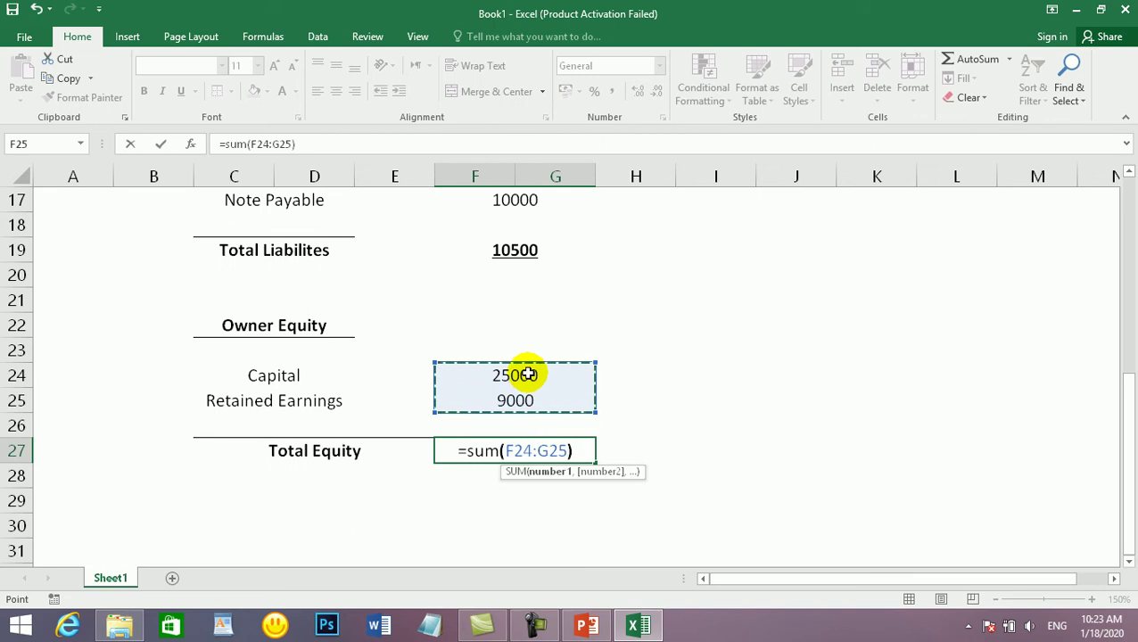
pyautogui.press('Return')
pyautogui.click(515, 451)
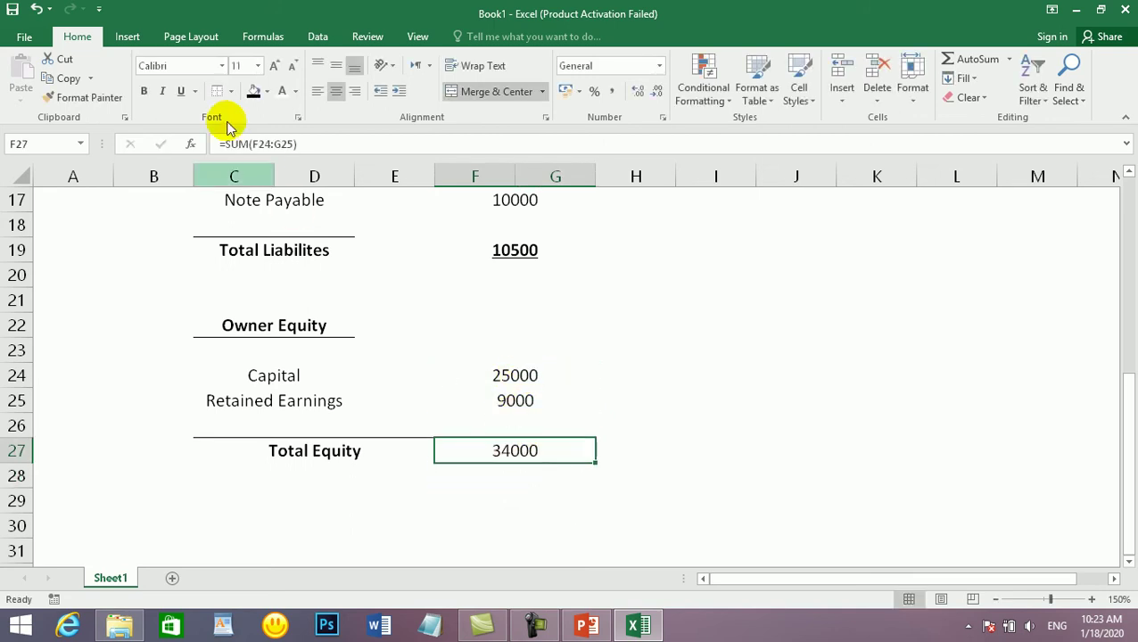
pyautogui.click(143, 91)
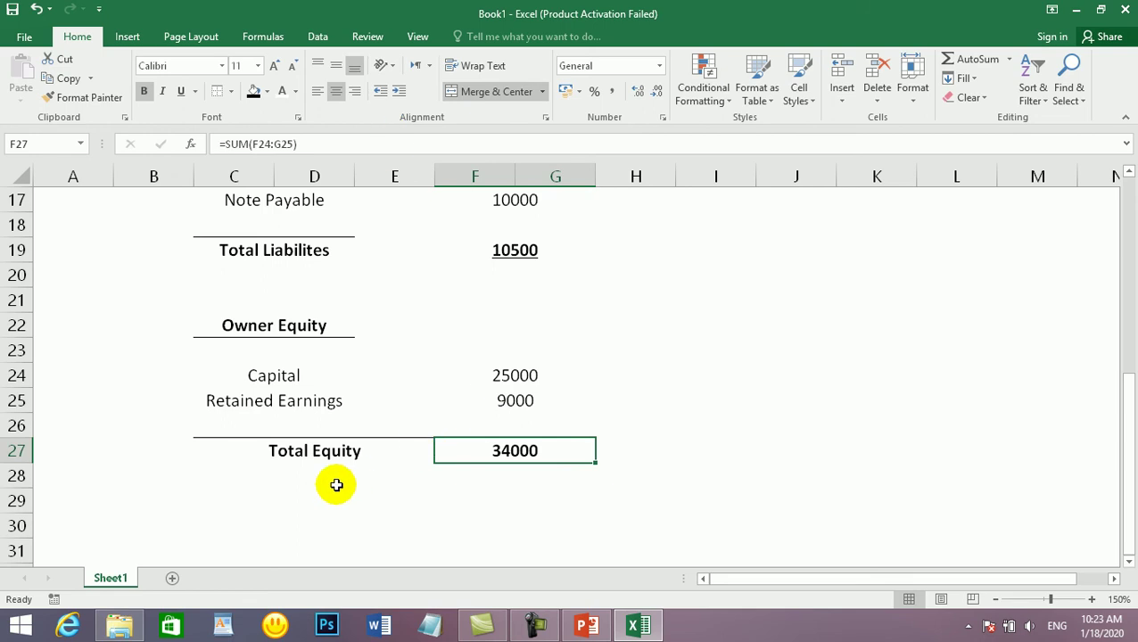
# Step: Merge and center cells C29:E29 below the total equity row and enter the label "Total Liabilites + Owner Equity"
pyautogui.moveTo(208, 501); pyautogui.dragTo(407, 498)
pyautogui.click(468, 93)
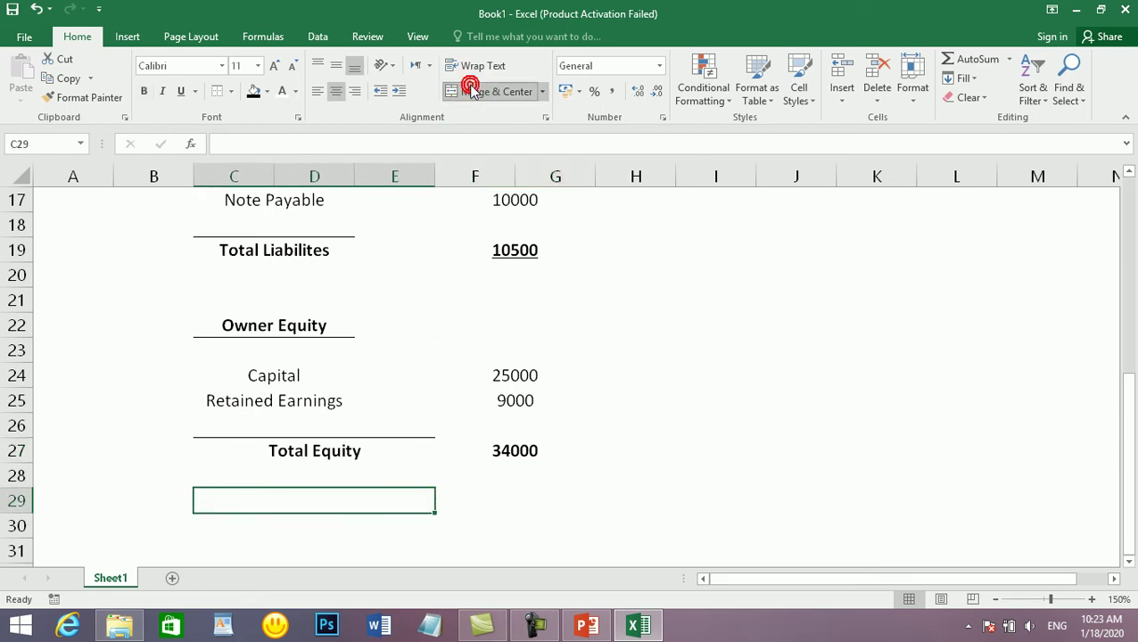
pyautogui.write('Tota')
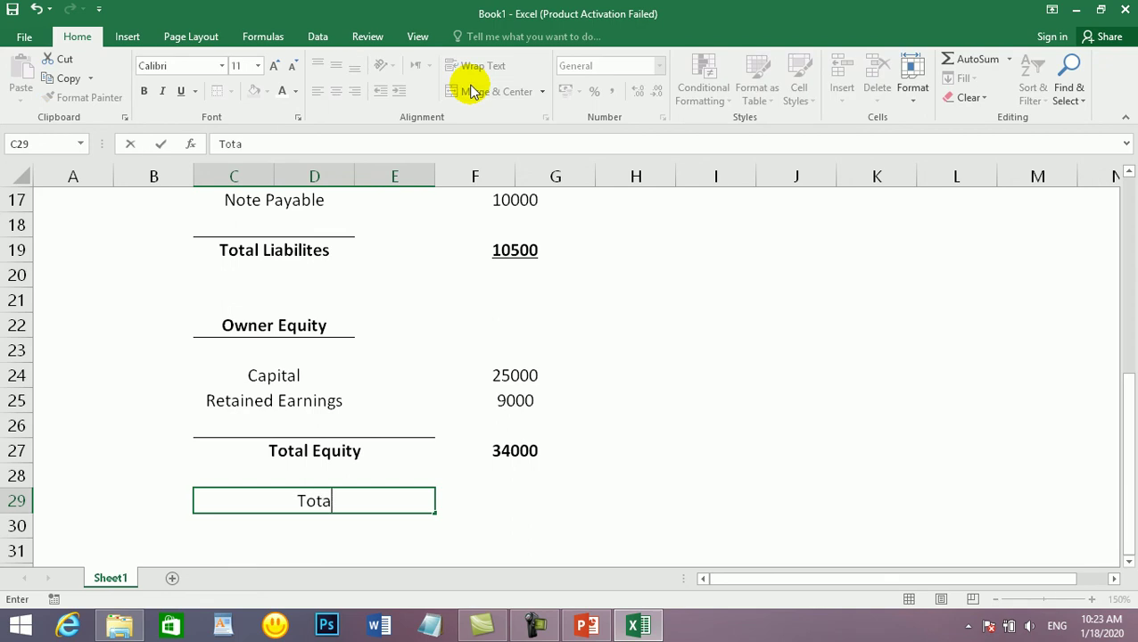
pyautogui.write('l Liabilites +')
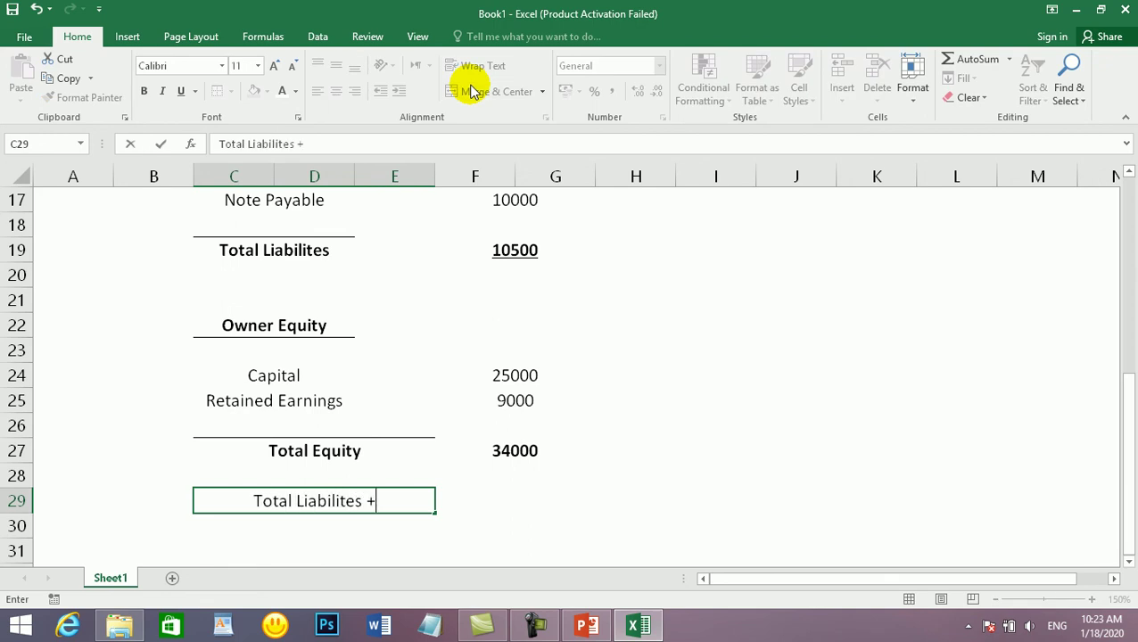
pyautogui.write(' Q')
pyautogui.write('wner E')
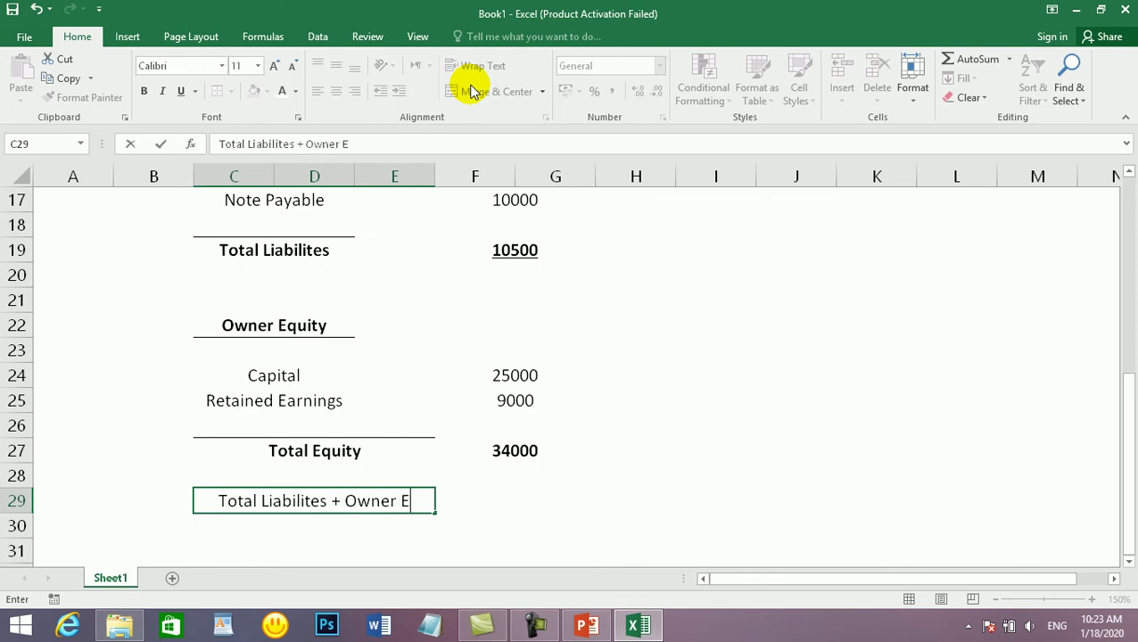
pyautogui.write('quity')
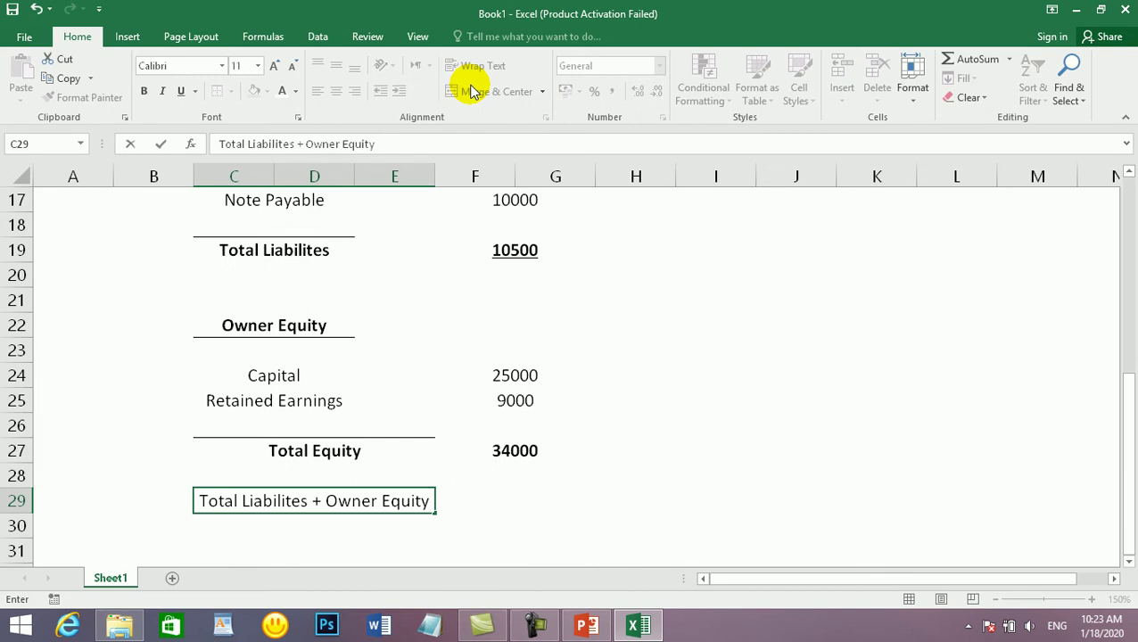
pyautogui.press('Return')
# Step: Make the "Total Liabilites + Owner Equity" label bold and give it a double-line bottom border
pyautogui.click(386, 505)
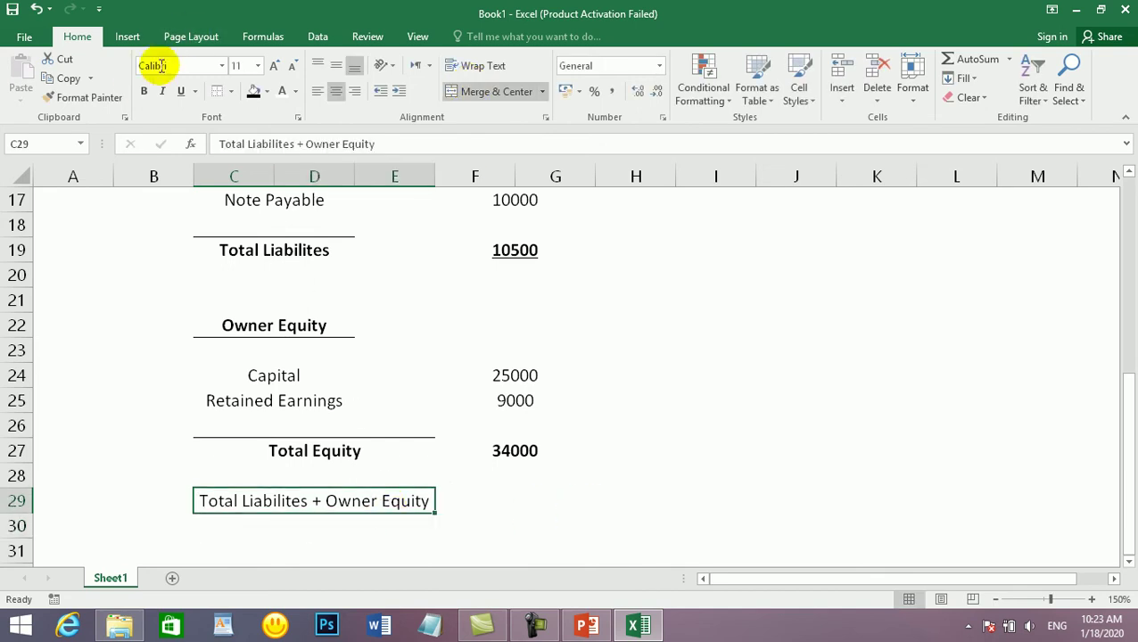
pyautogui.click(144, 91)
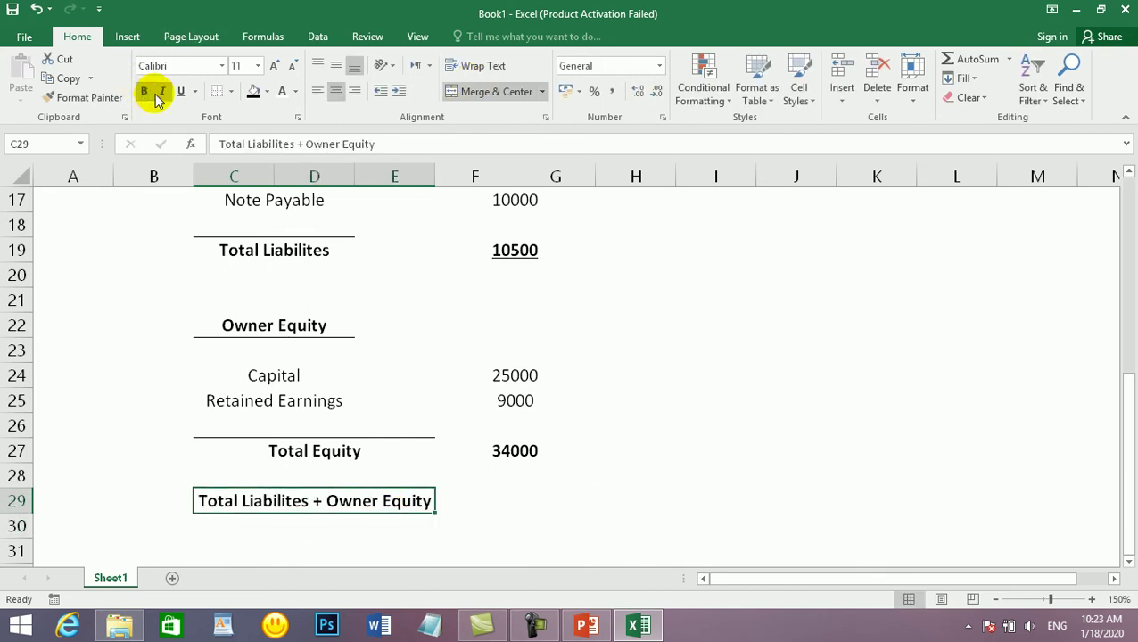
pyautogui.click(230, 91)
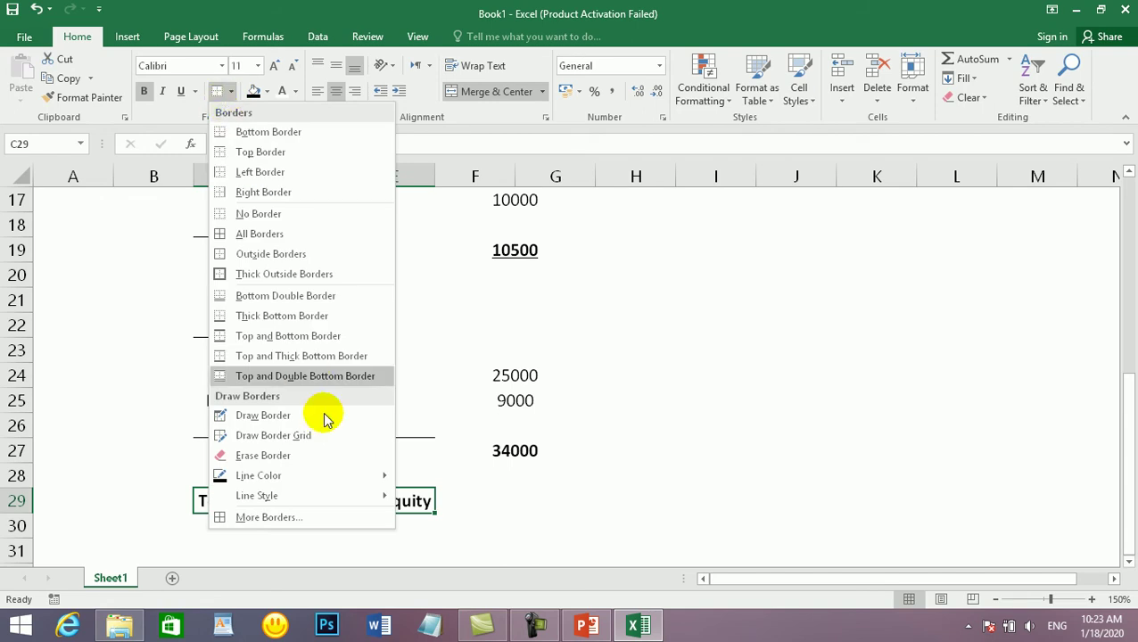
pyautogui.moveTo(356, 496)
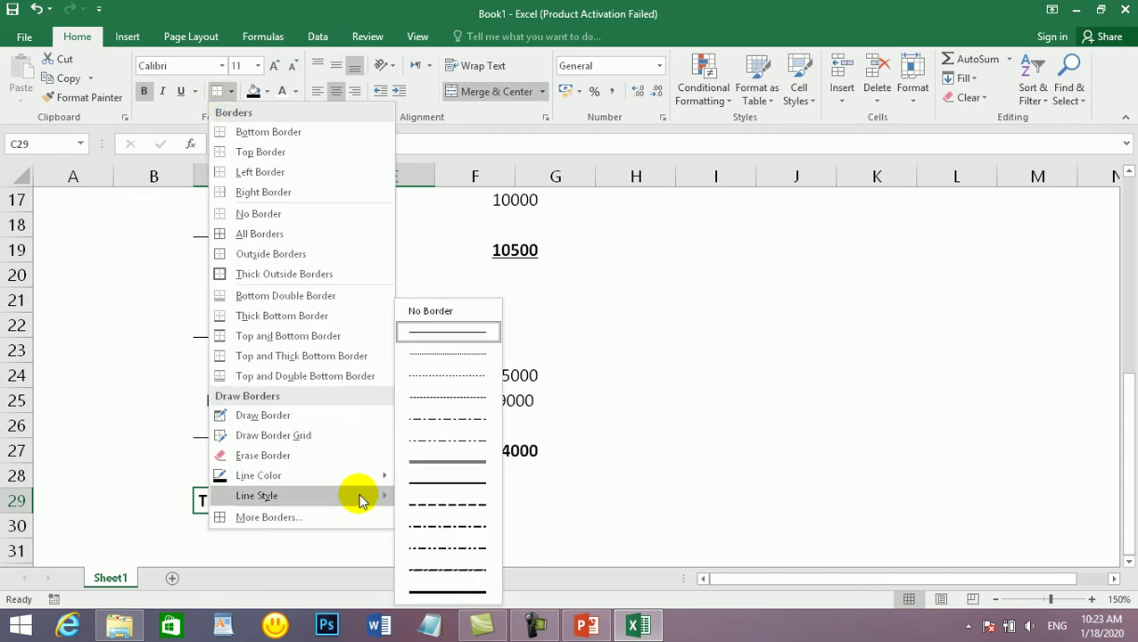
pyautogui.click(449, 463)
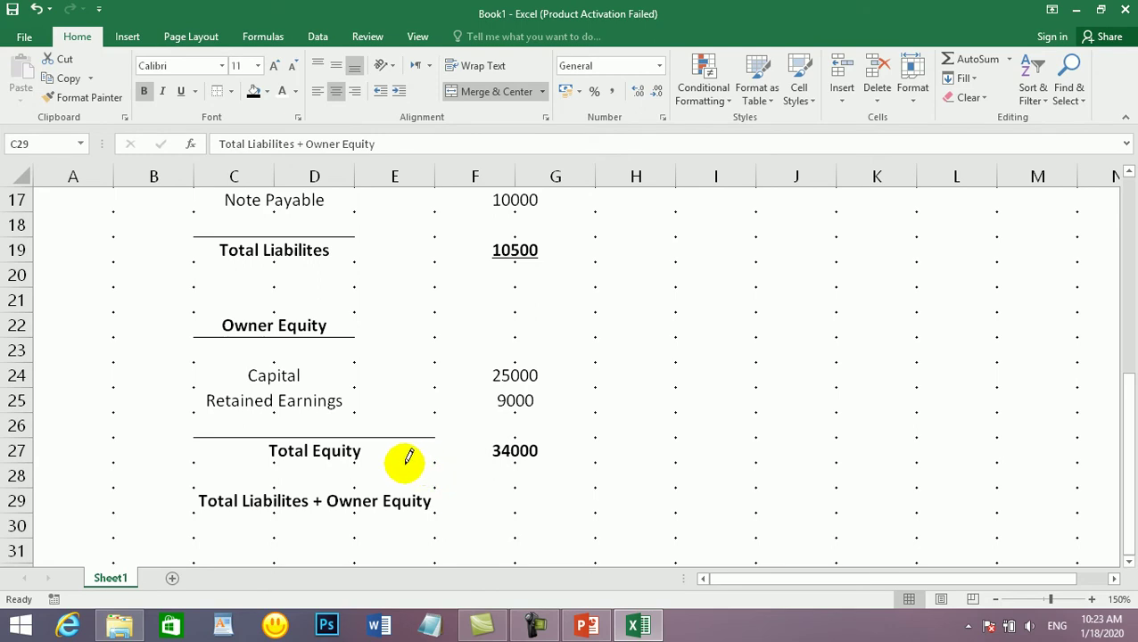
pyautogui.press('Escape')
pyautogui.click(309, 522)
pyautogui.click(228, 501)
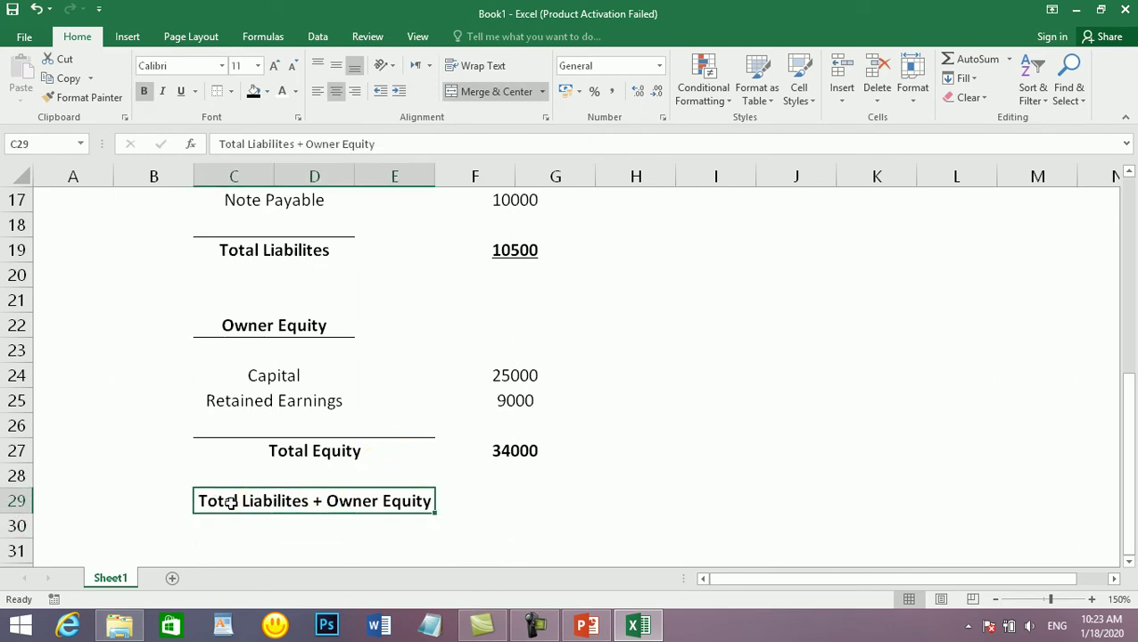
pyautogui.click(230, 92)
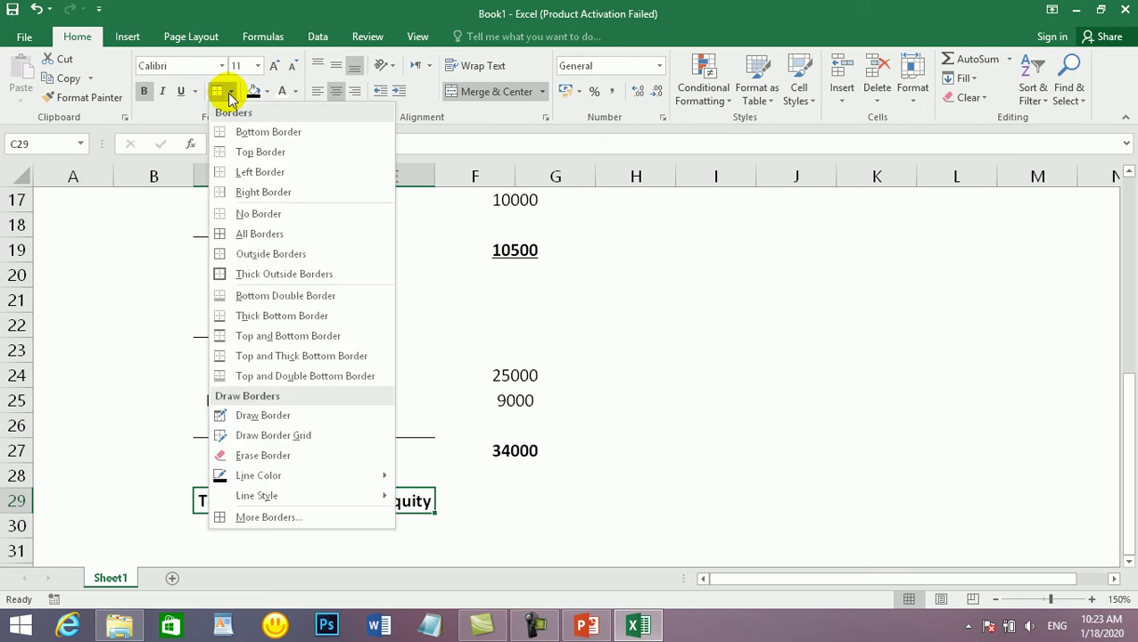
pyautogui.click(246, 134)
pyautogui.click(465, 500)
pyautogui.click(653, 540)
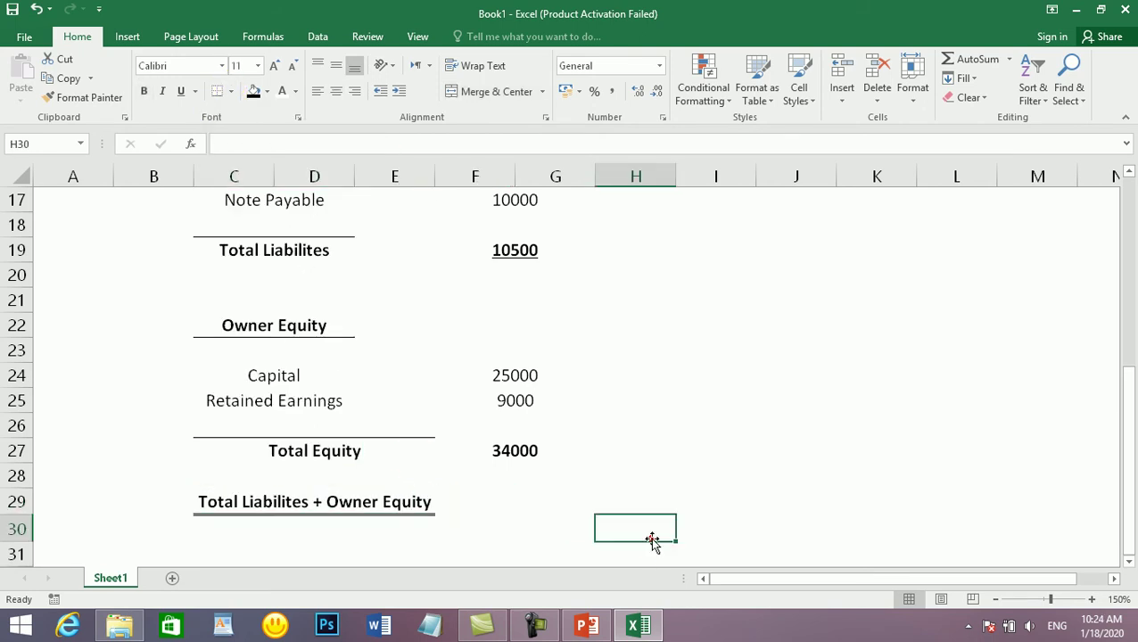
# Step: Merge and center cells F30:G30 for the combined liabilities and owner equity amount
pyautogui.moveTo(487, 504); pyautogui.dragTo(521, 500)
pyautogui.click(507, 525)
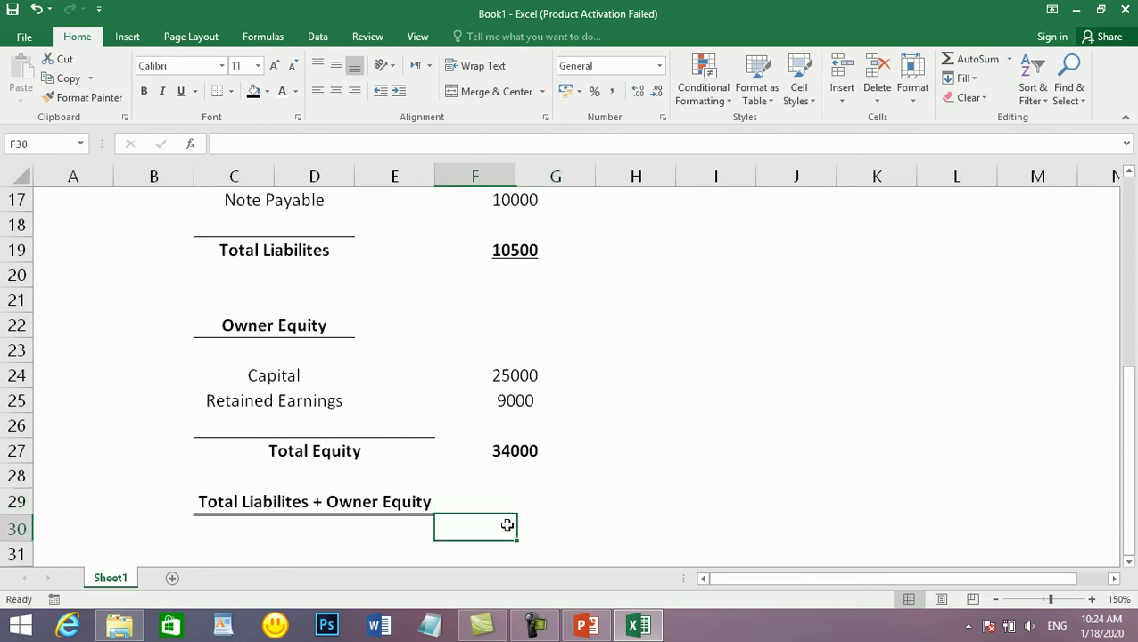
pyautogui.click(471, 555)
pyautogui.moveTo(486, 535); pyautogui.dragTo(540, 533)
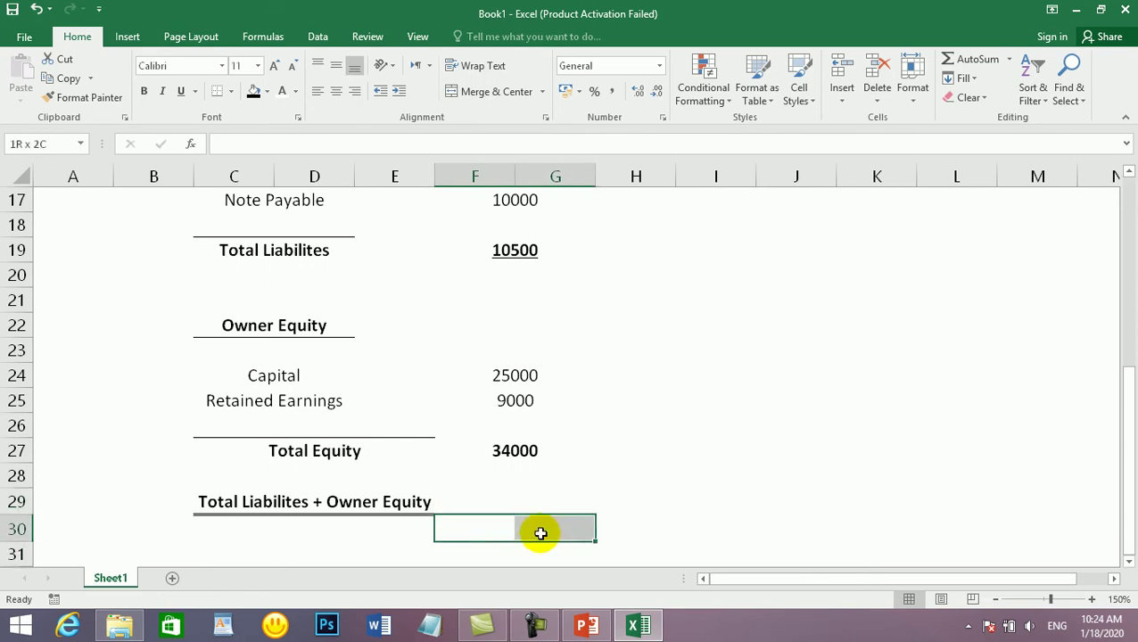
pyautogui.click(497, 91)
# Step: Add total liabilities and total equity in merged cell F30 with =SUM(F19,F27)
pyautogui.write('=')
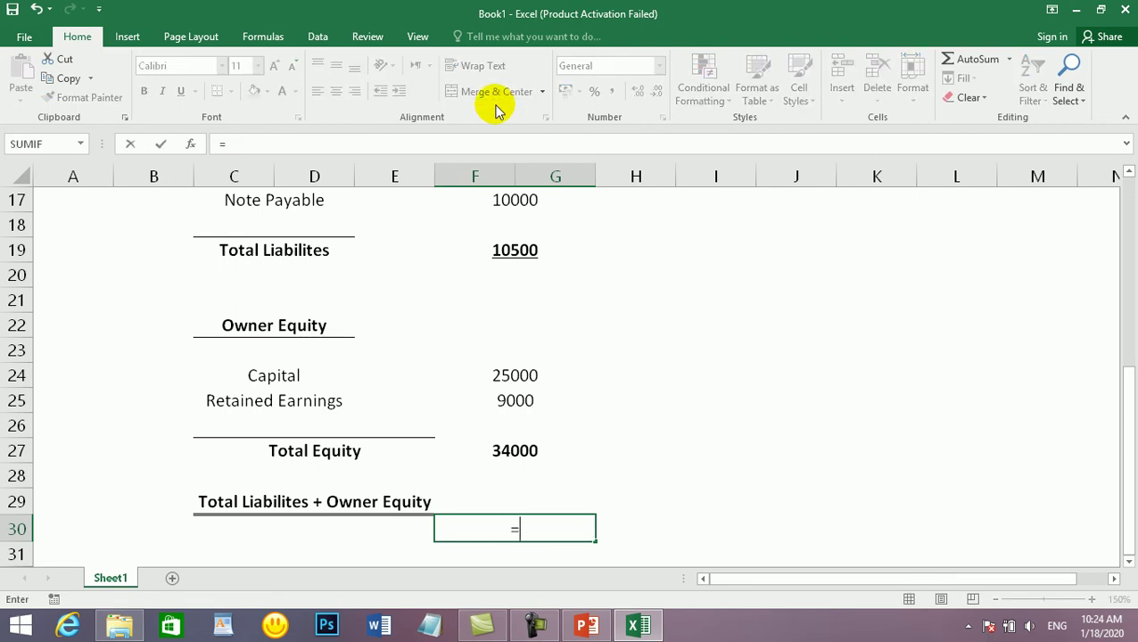
pyautogui.write('sum(')
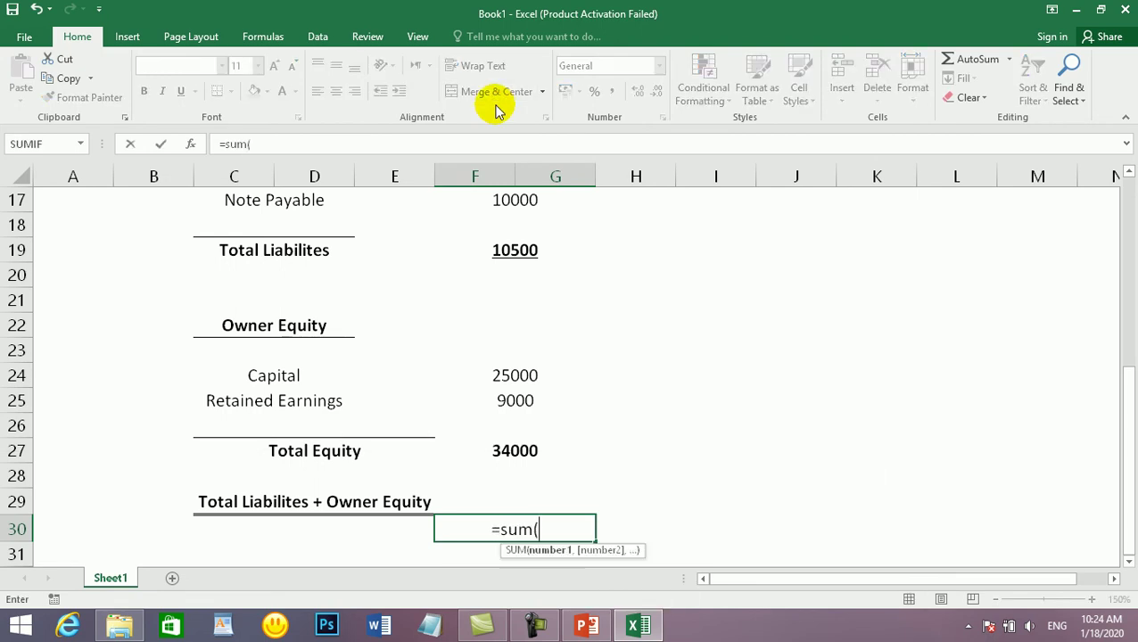
pyautogui.click(520, 249)
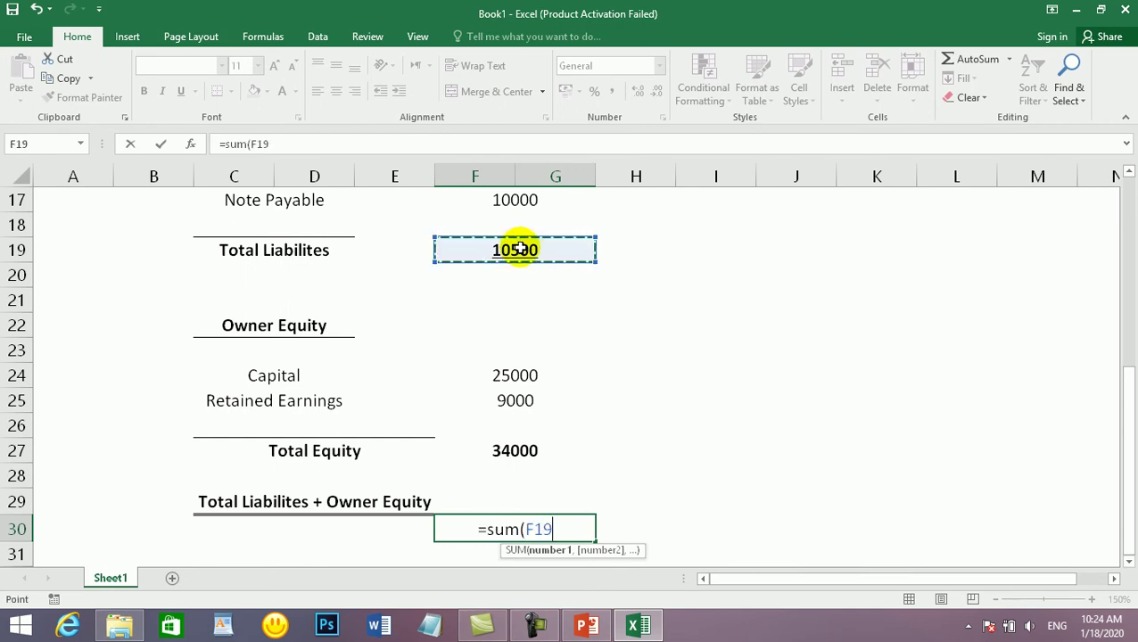
pyautogui.write(',')
pyautogui.click(503, 450)
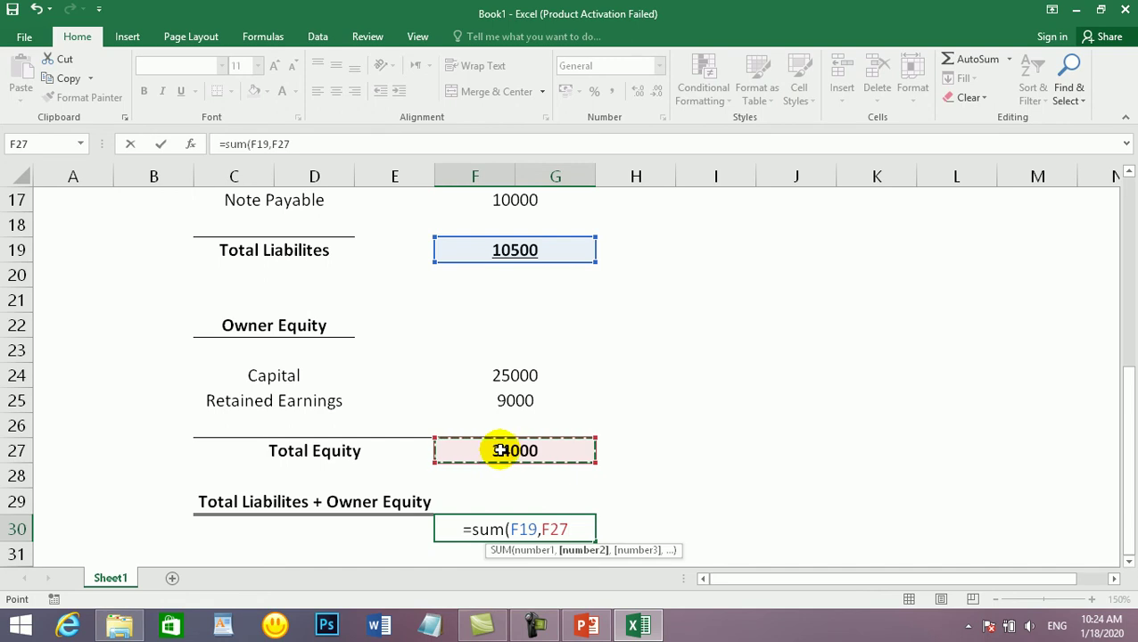
pyautogui.write(')')
pyautogui.press('Return')
# Step: Make the combined total in F30 bold and enlarge its font to size 12
pyautogui.click(504, 532)
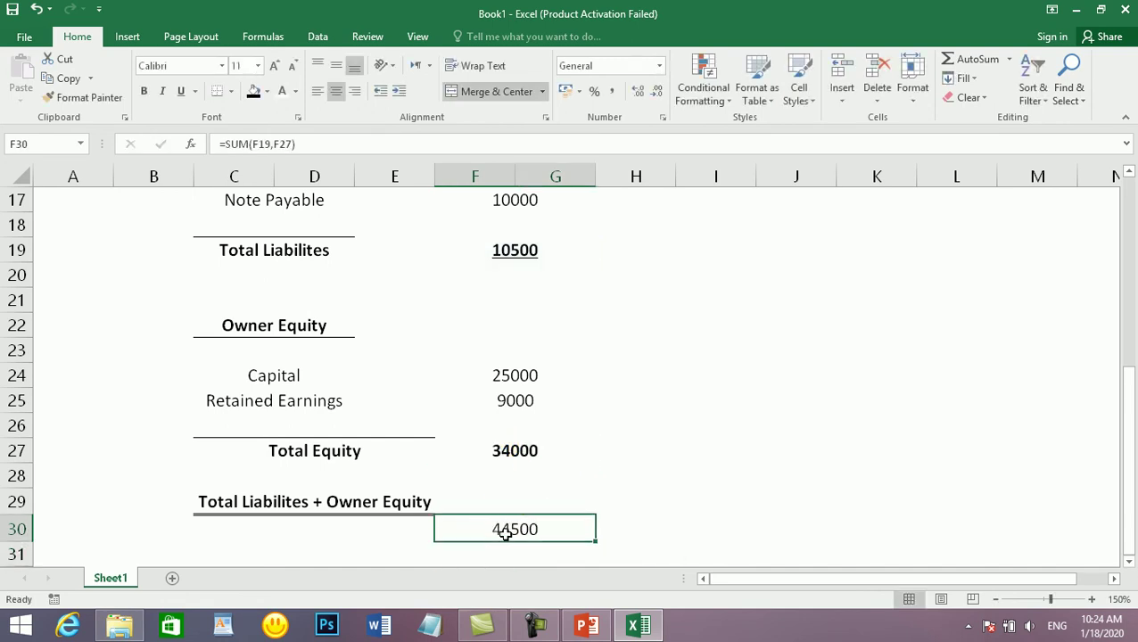
pyautogui.click(144, 91)
pyautogui.click(274, 67)
# Step: Compare the total assets amount with the combined liabilities and owner equity total on the balance sheet
pyautogui.scroll(3, 449, 325)
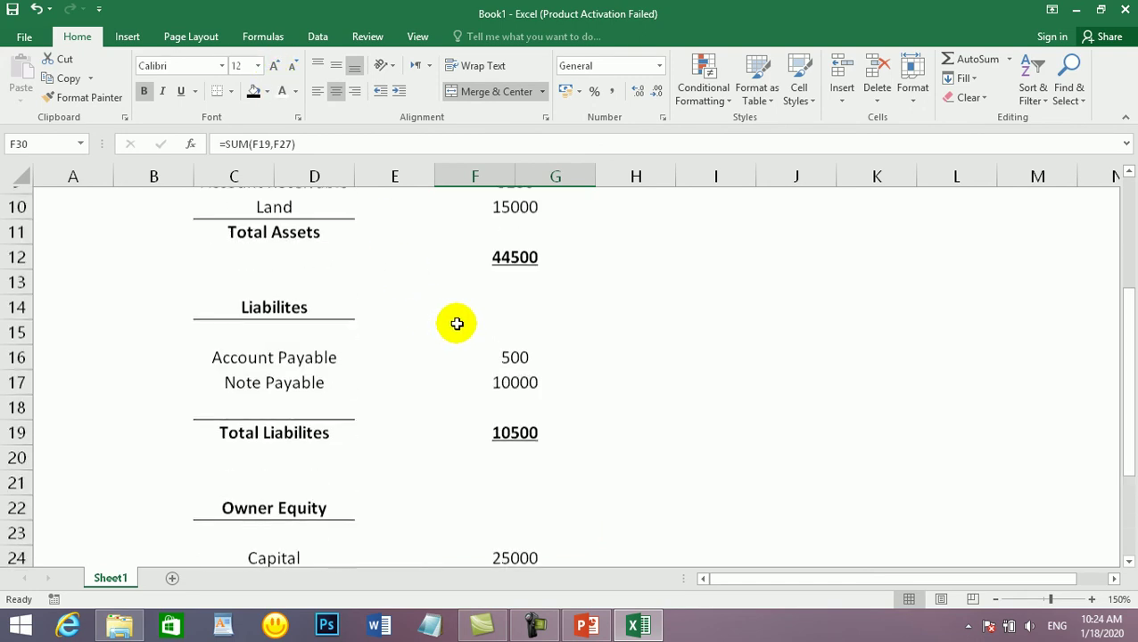
pyautogui.scroll(2, 457, 323)
pyautogui.click(518, 373)
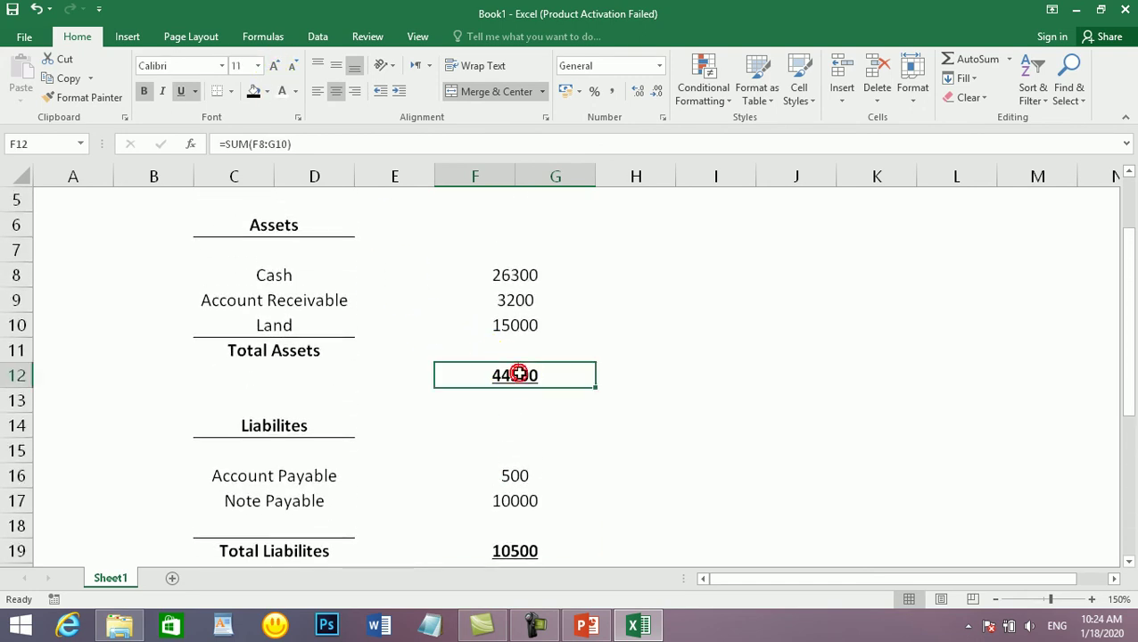
pyautogui.scroll(2, 477, 368)
pyautogui.scroll(-4, 477, 369)
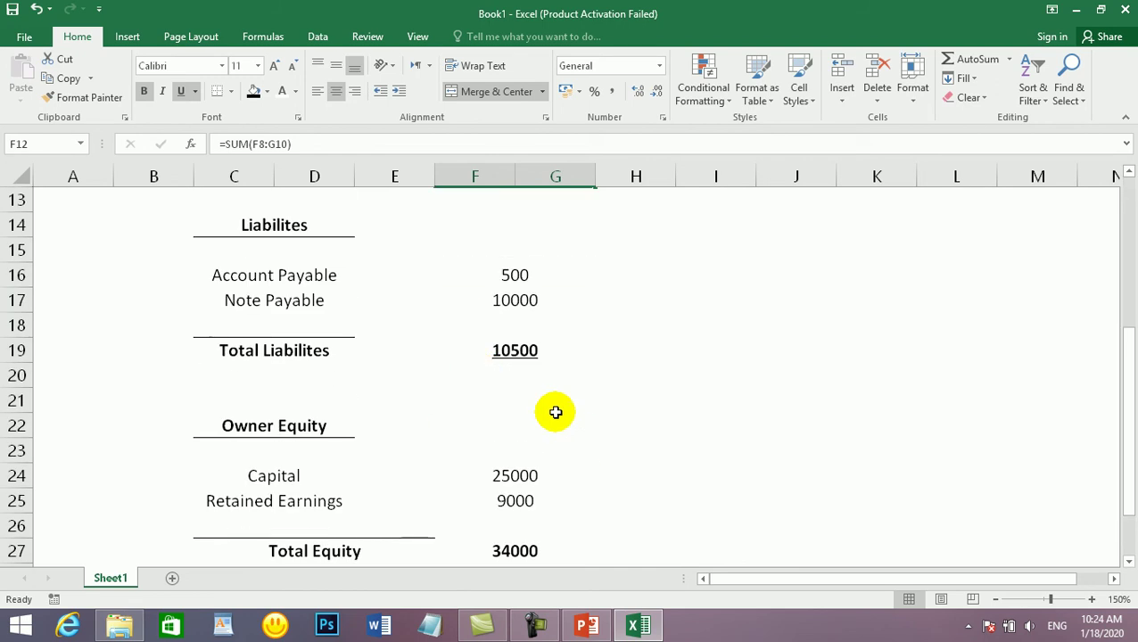
pyautogui.click(997, 600)
pyautogui.click(997, 600)
pyautogui.click(997, 600)
pyautogui.click(997, 600)
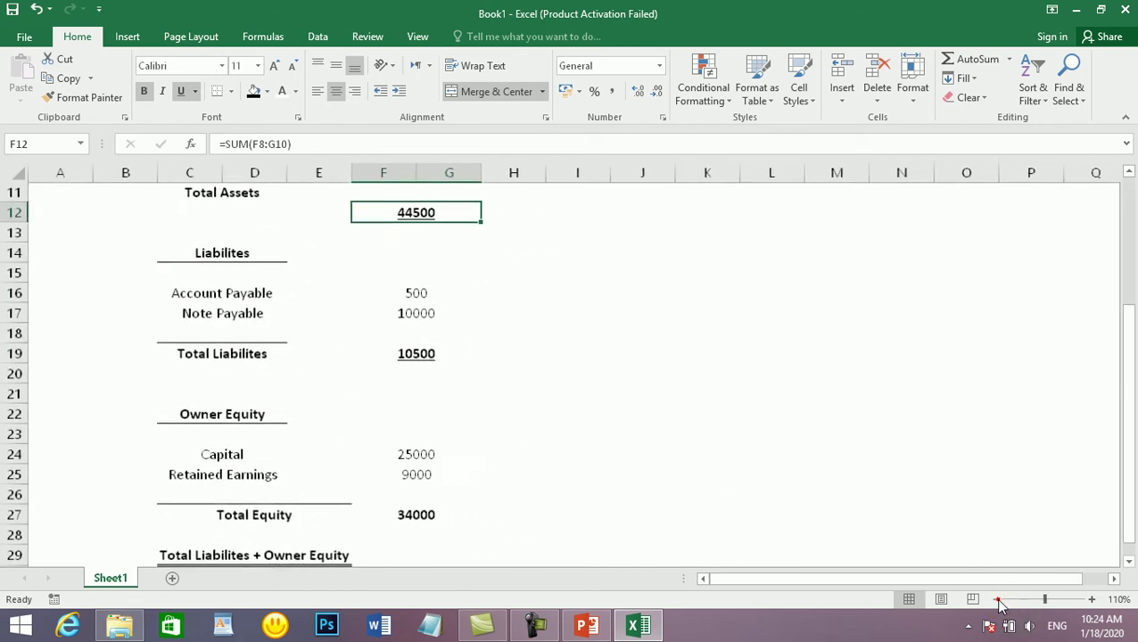
pyautogui.click(997, 600)
pyautogui.click(422, 404)
pyautogui.click(334, 234)
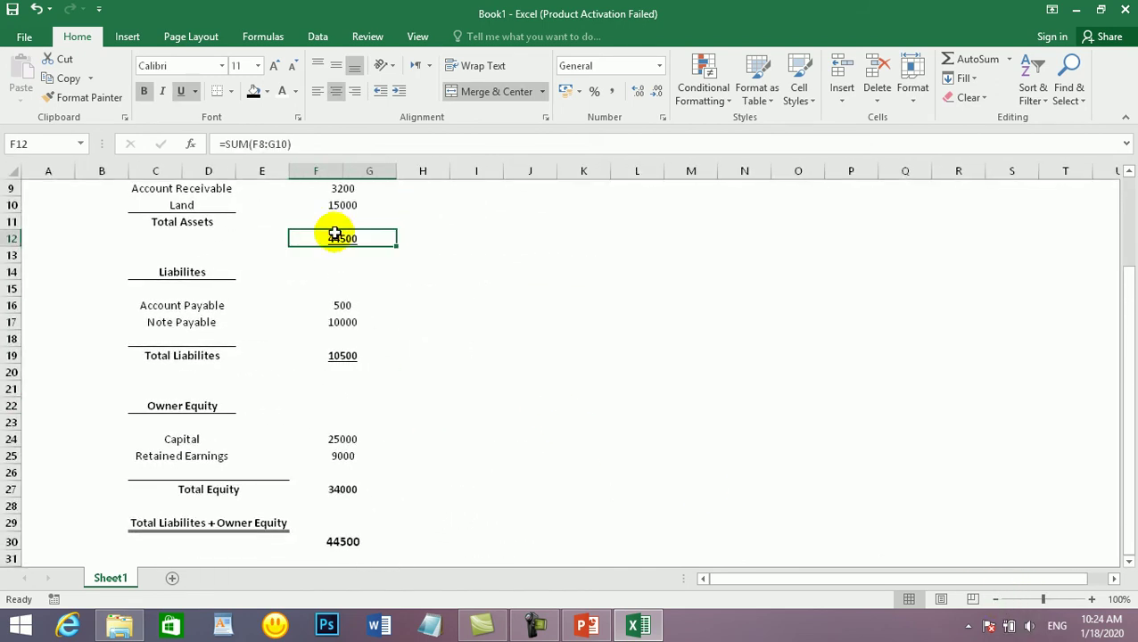
pyautogui.scroll(2, 323, 249)
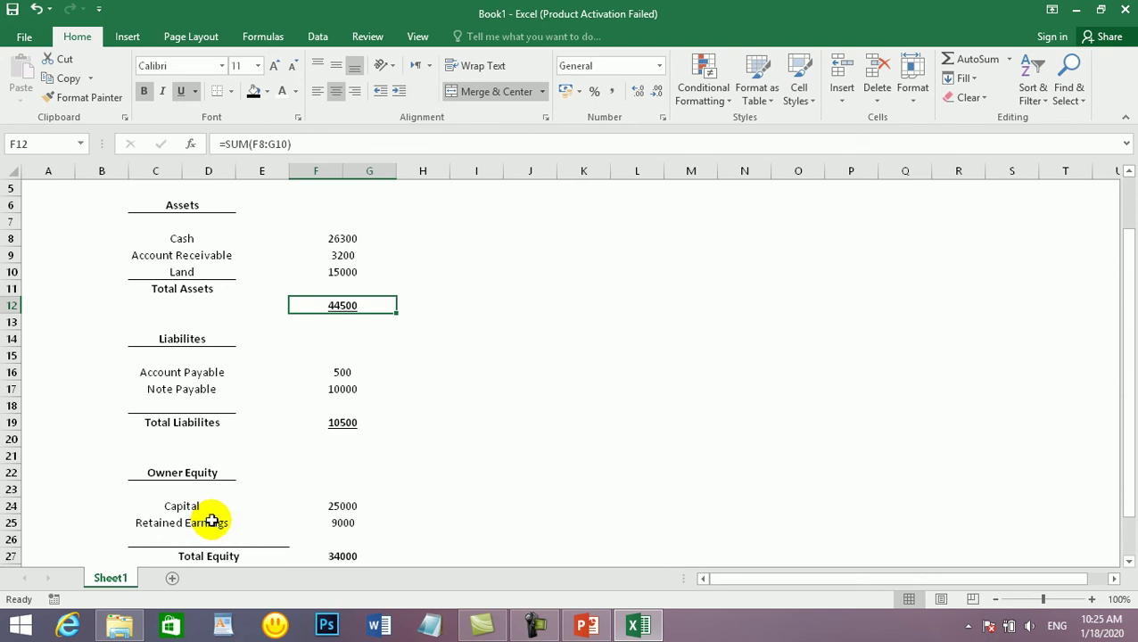
# Step: Review the amounts of the asset, liability and owner equity items section by section
pyautogui.moveTo(342, 233); pyautogui.dragTo(339, 265)
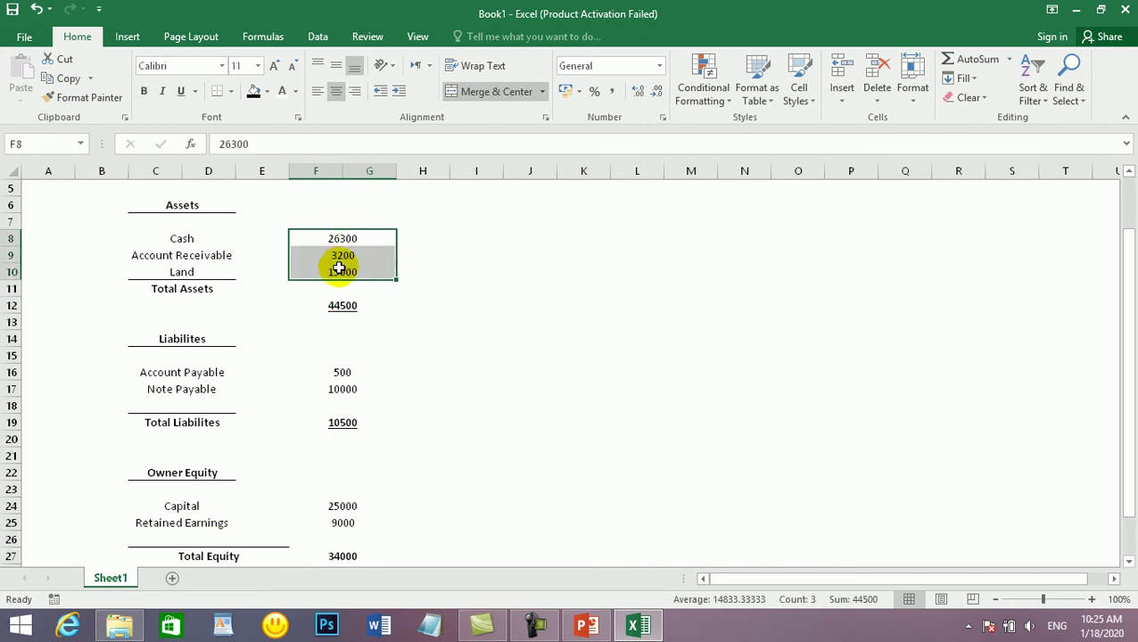
pyautogui.moveTo(340, 373); pyautogui.dragTo(339, 390)
pyautogui.scroll(-3, 338, 402)
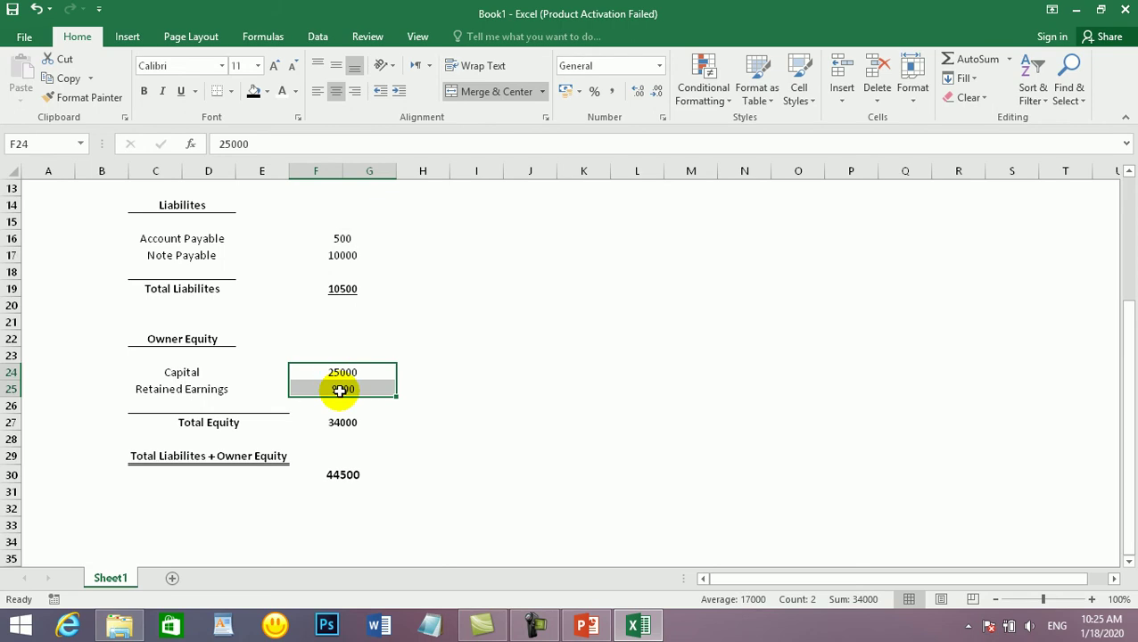
pyautogui.scroll(4, 340, 389)
pyautogui.moveTo(340, 305); pyautogui.dragTo(343, 337)
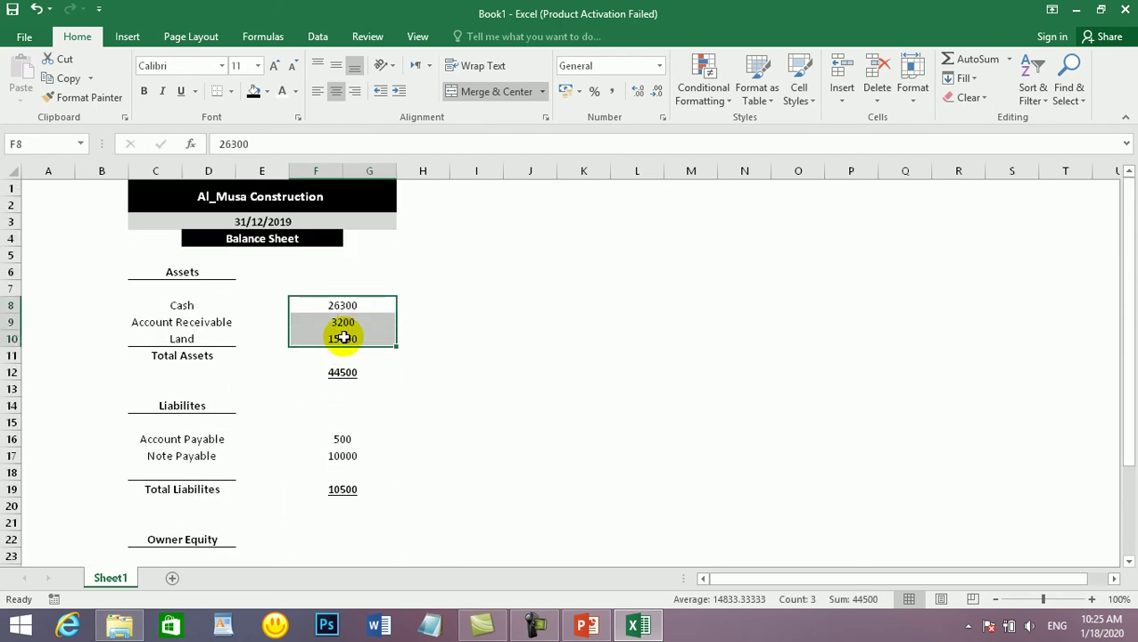
pyautogui.scroll(-2, 342, 357)
pyautogui.doubleClick(208, 373)
pyautogui.moveTo(207, 373); pyautogui.dragTo(298, 382)
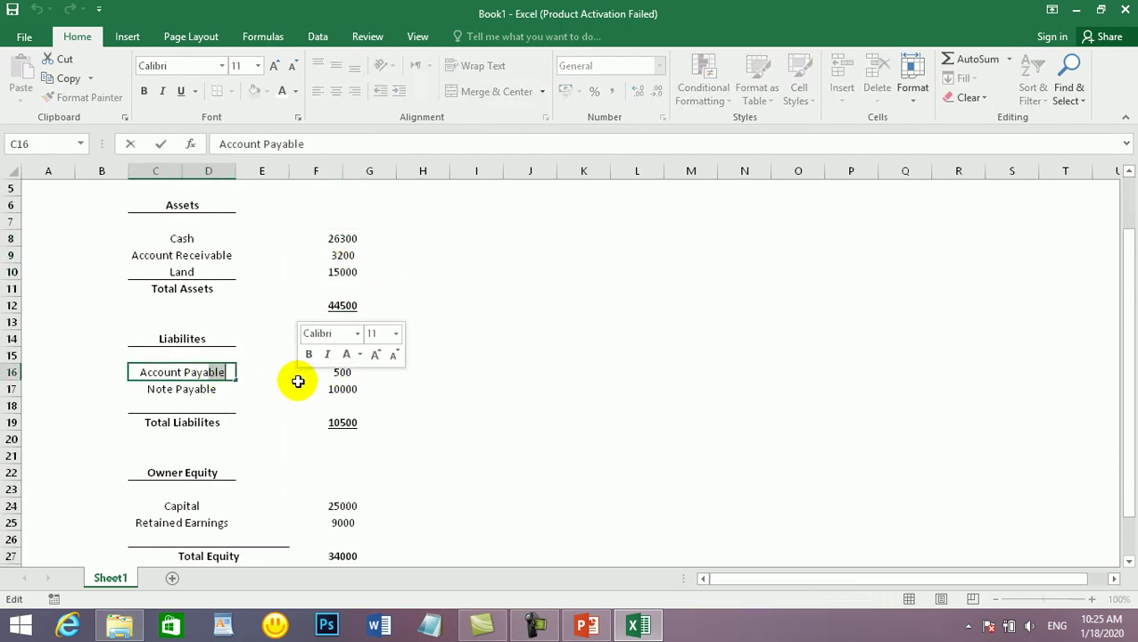
pyautogui.click(290, 422)
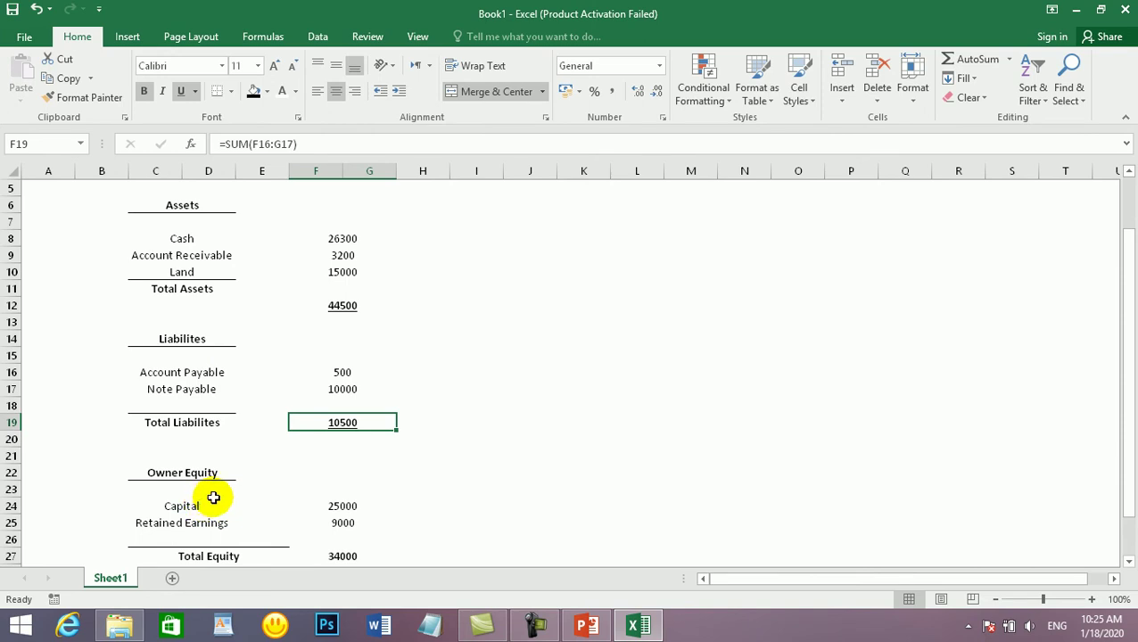
# Step: Review the asset items one by one, checking the amounts for Cash, Account Receivable and Land
pyautogui.click(252, 371)
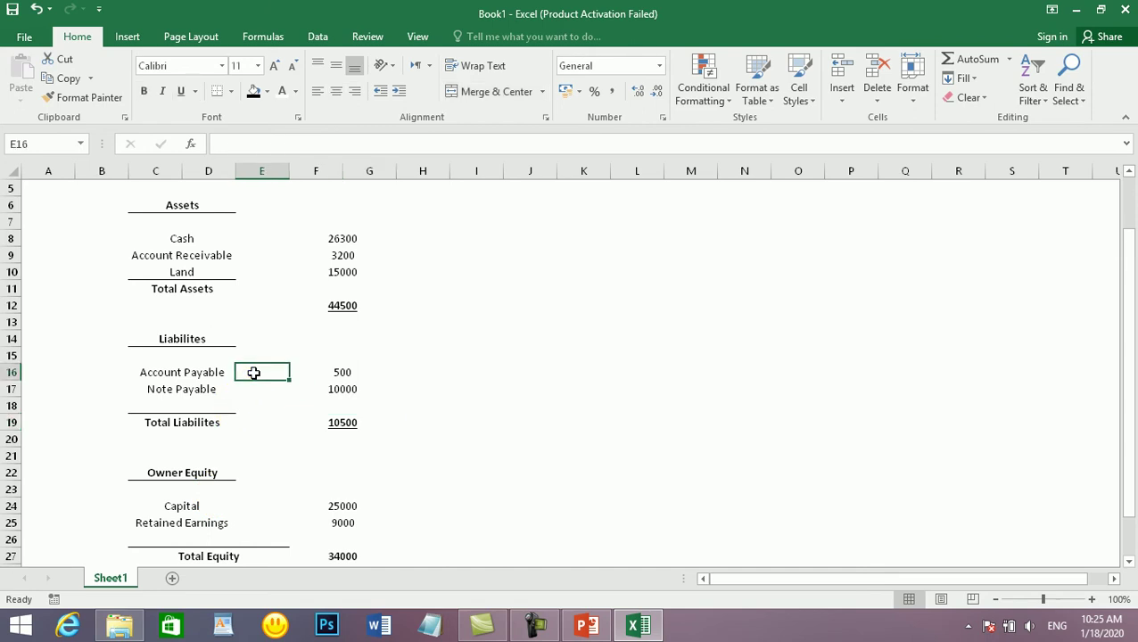
pyautogui.click(210, 239)
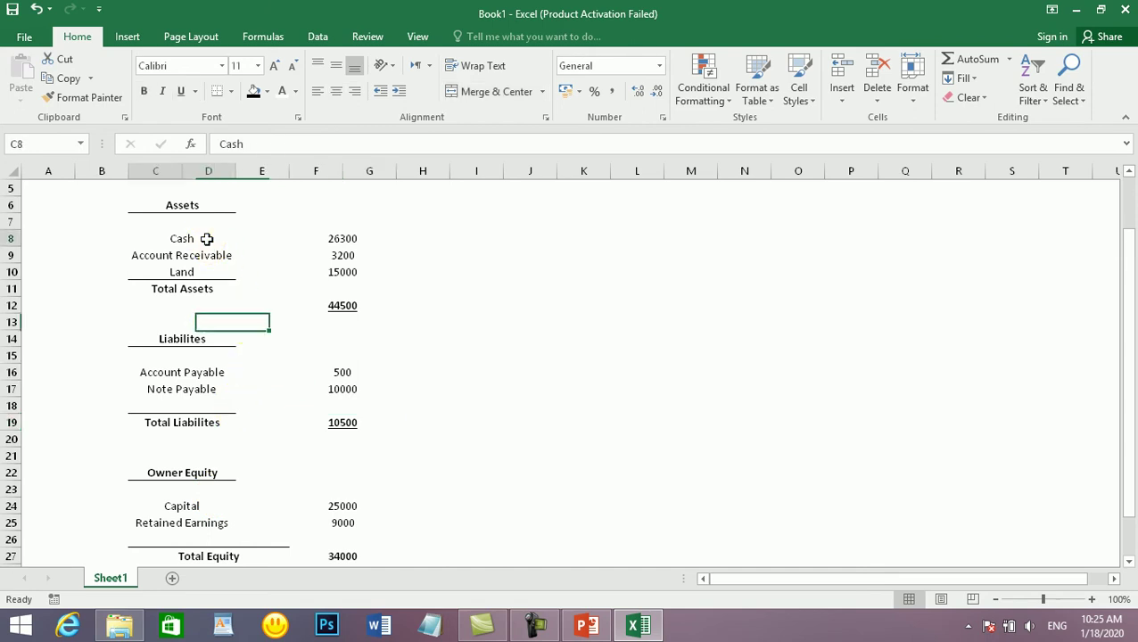
pyautogui.click(360, 240)
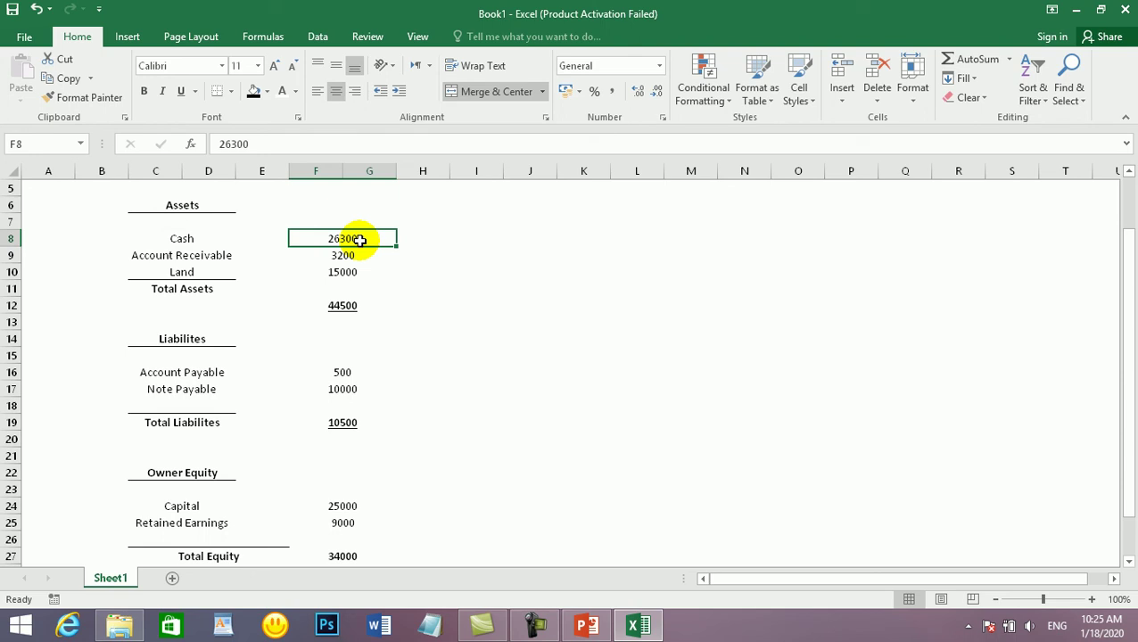
pyautogui.click(223, 253)
pyautogui.click(343, 259)
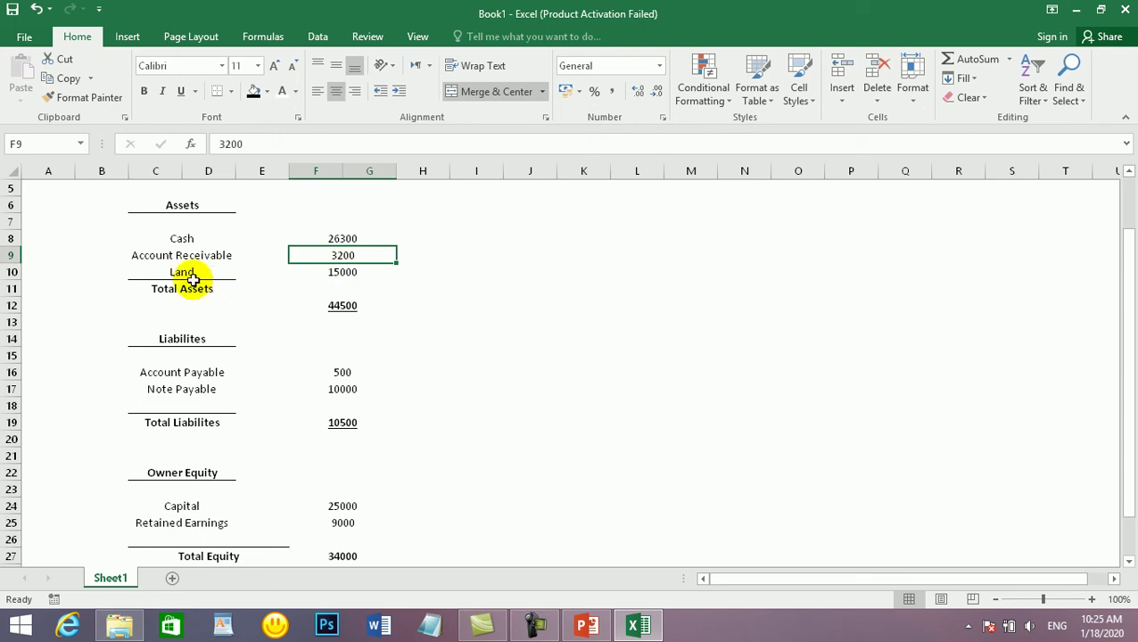
pyautogui.click(189, 273)
pyautogui.click(305, 279)
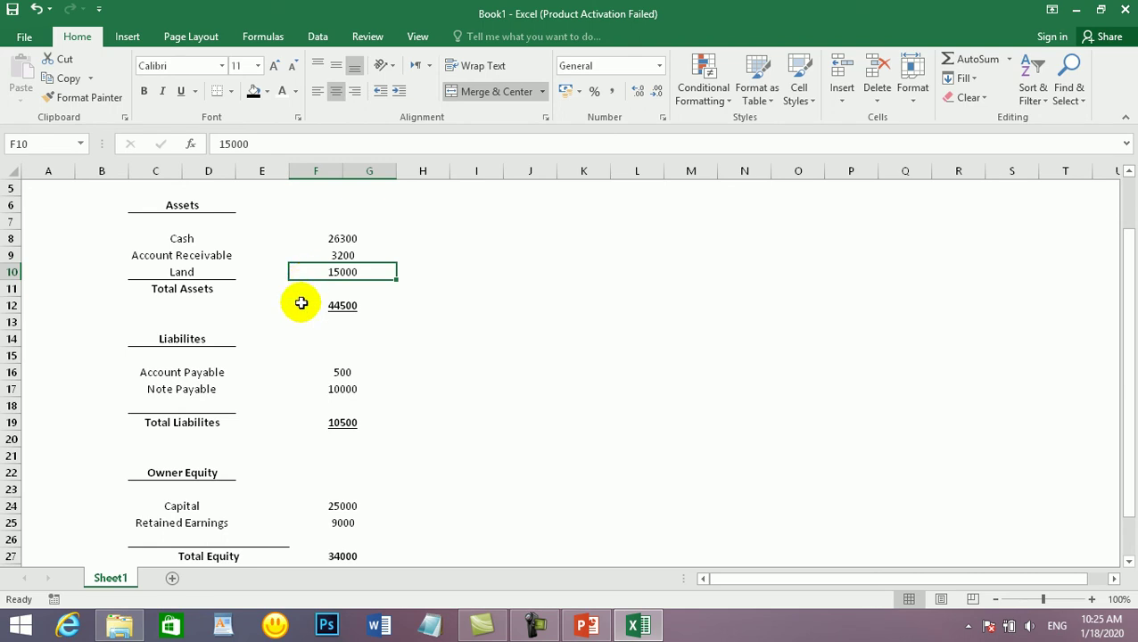
pyautogui.scroll(2, 300, 303)
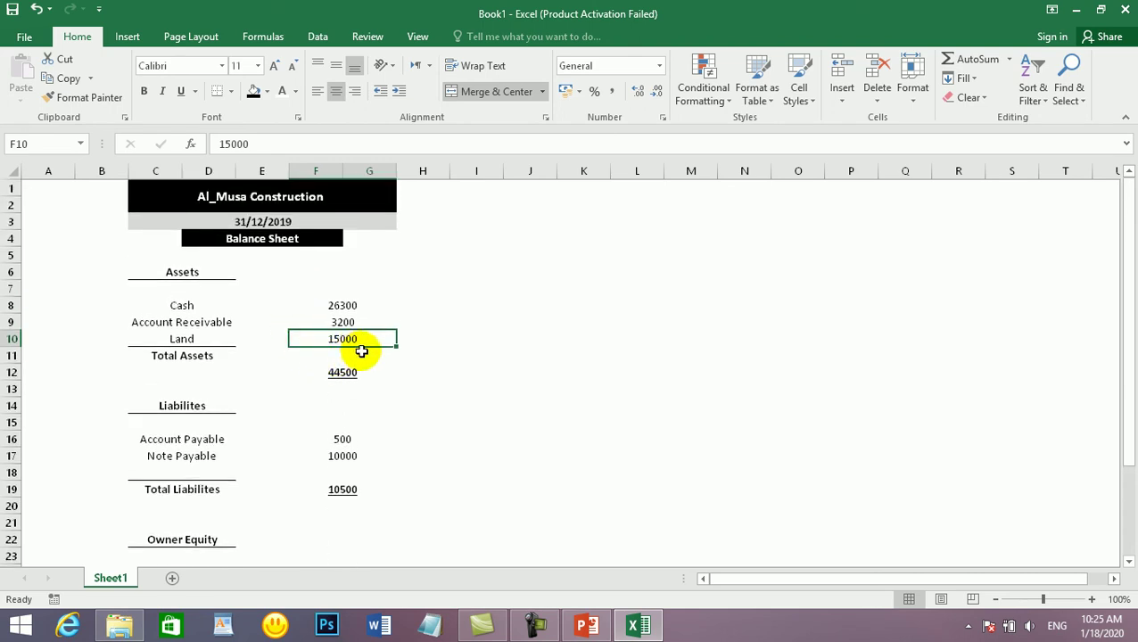
pyautogui.click(409, 360)
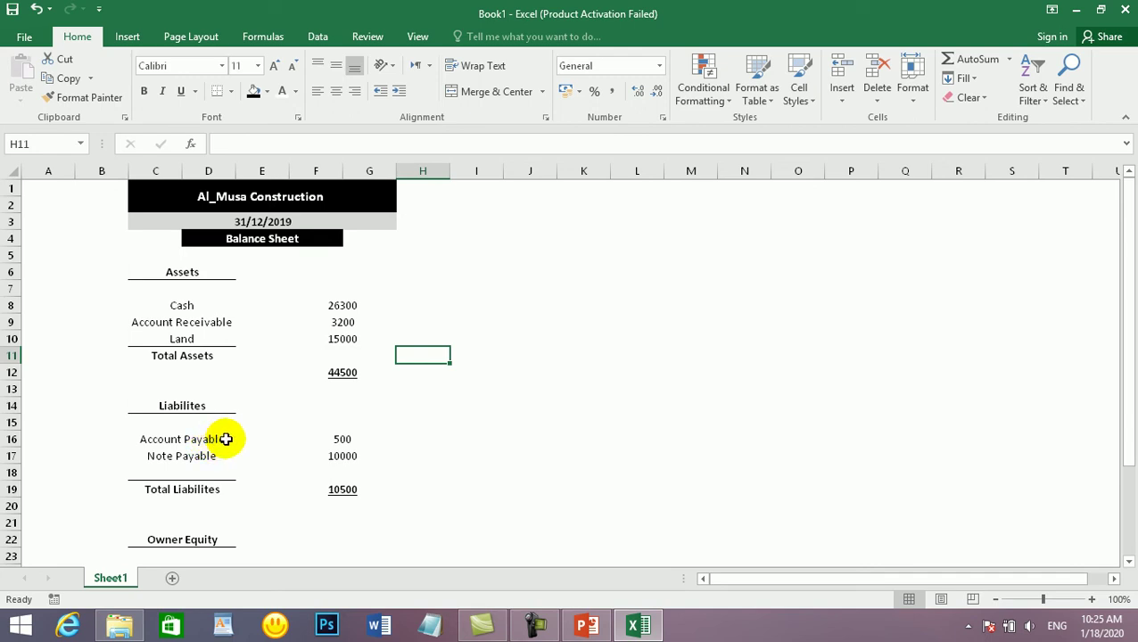
# Step: Check the Account Payable amount and compare total assets in F12 with total liabilities plus owner equity in F30
pyautogui.click(326, 434)
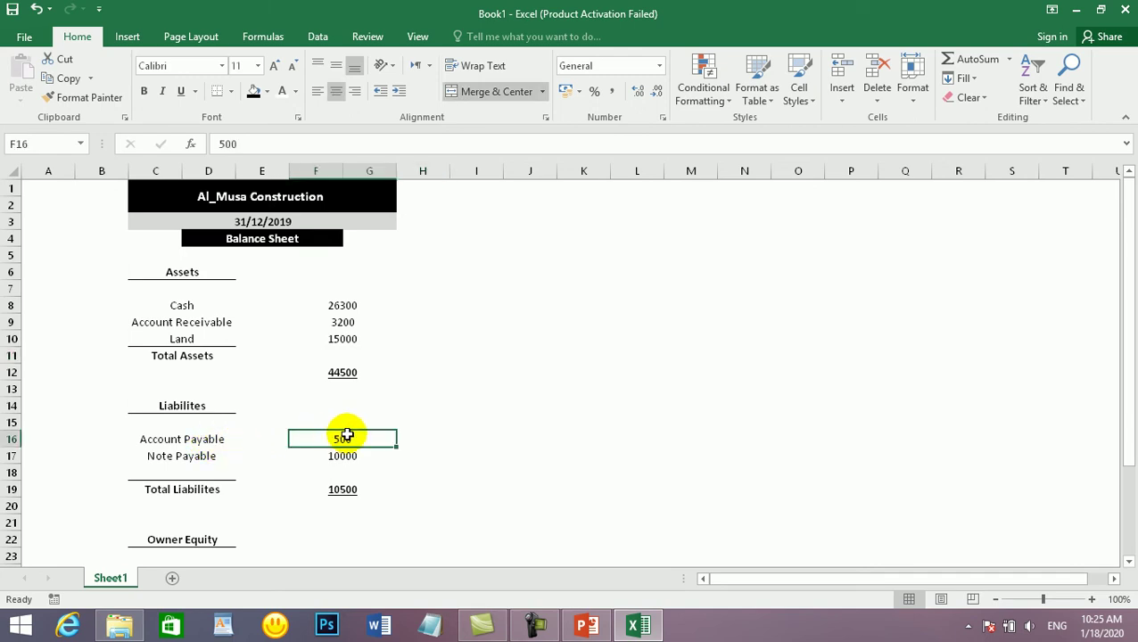
pyautogui.scroll(-3, 357, 437)
pyautogui.click(331, 364)
pyautogui.click(333, 365)
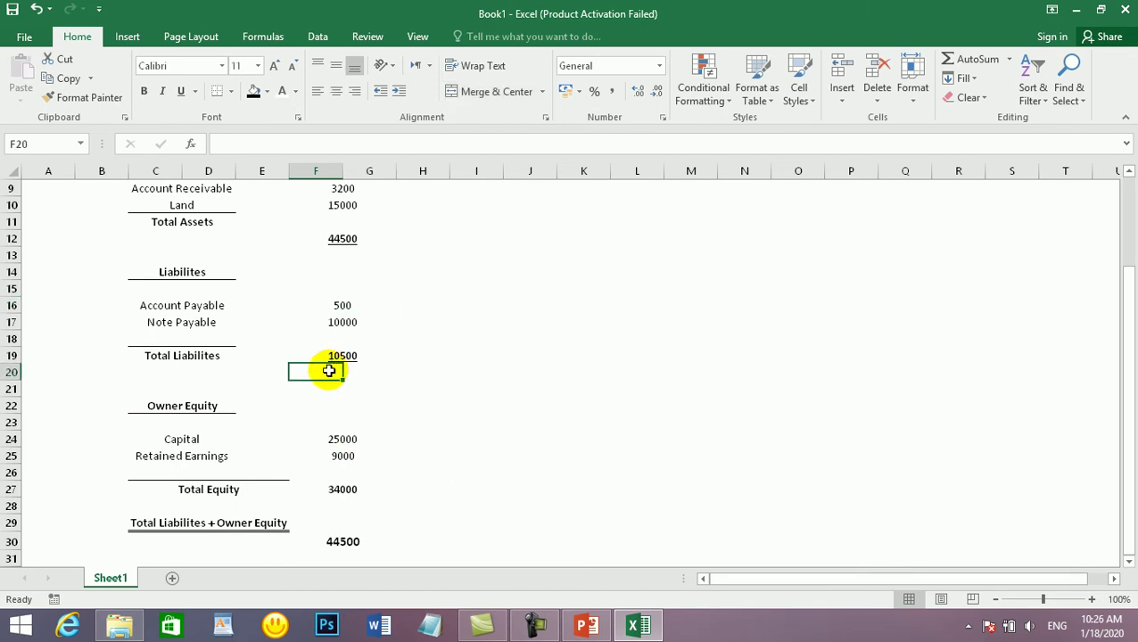
pyautogui.click(352, 241)
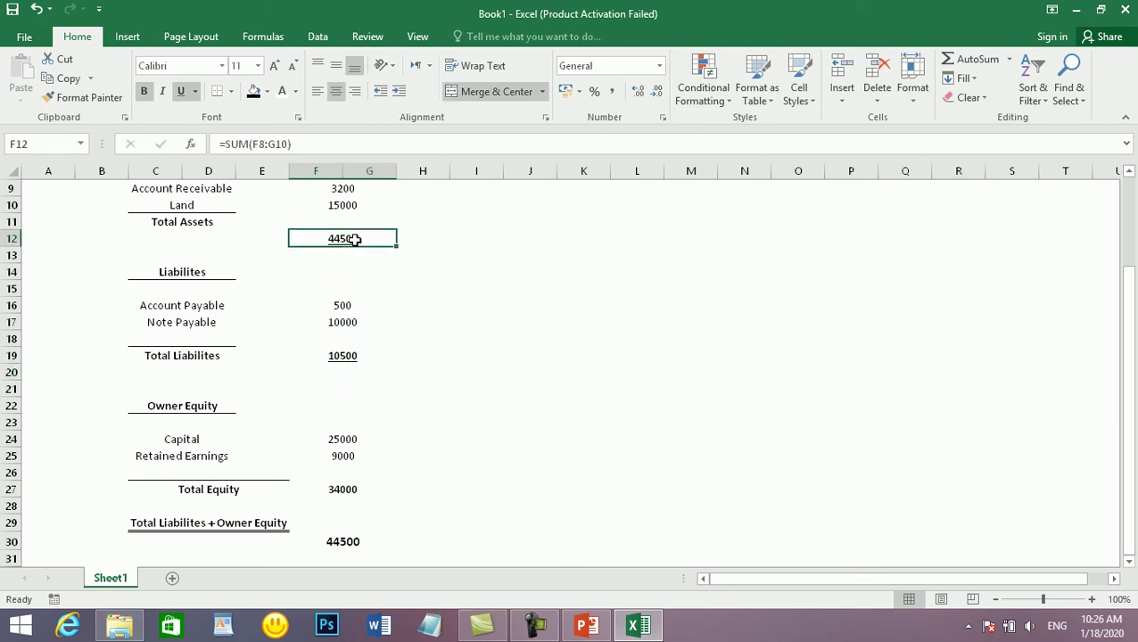
pyautogui.click(346, 541)
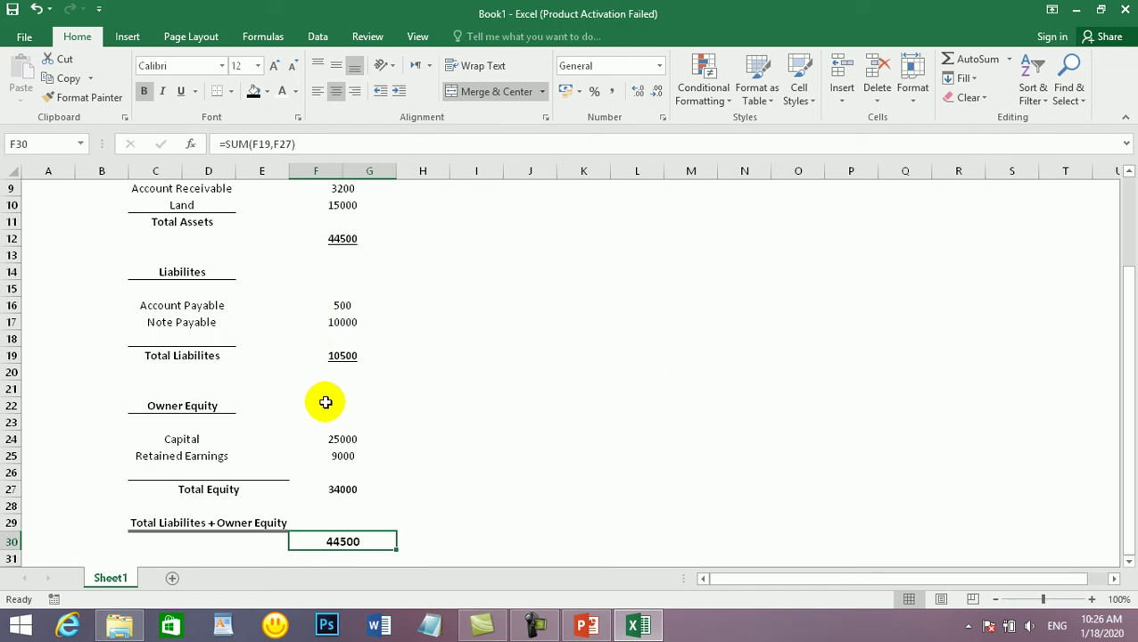
# Step: Apply thick outside borders around the whole balance sheet, range C1:G30
pyautogui.scroll(3, 330, 394)
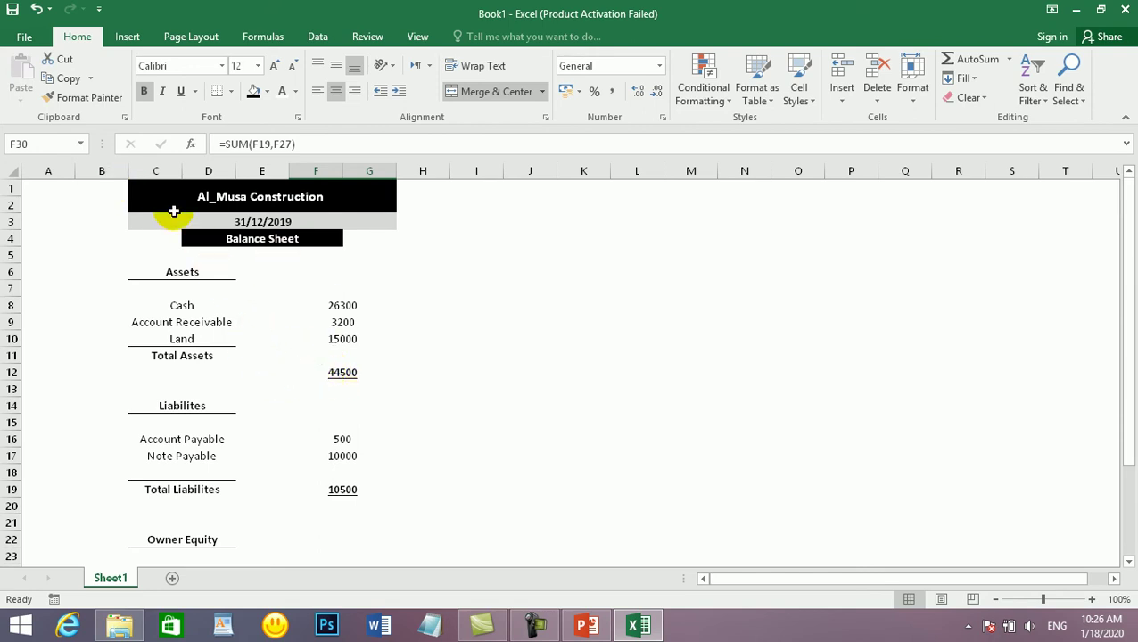
pyautogui.click(106, 187)
pyautogui.click(259, 287)
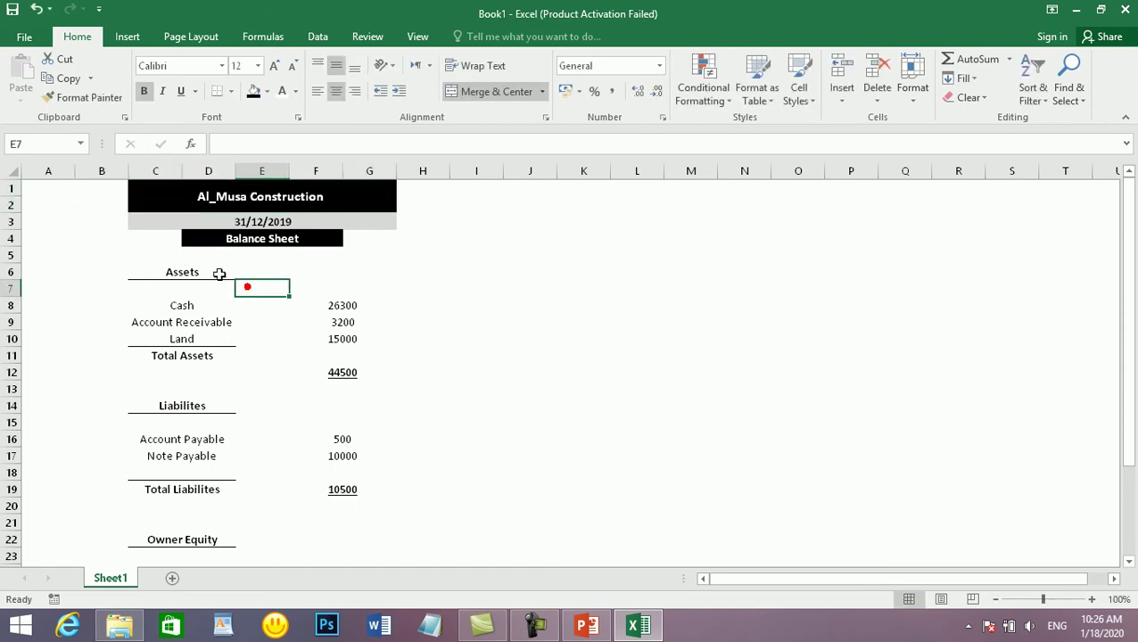
pyautogui.moveTo(102, 191); pyautogui.dragTo(172, 132)
pyautogui.click(384, 530)
pyautogui.click(353, 560)
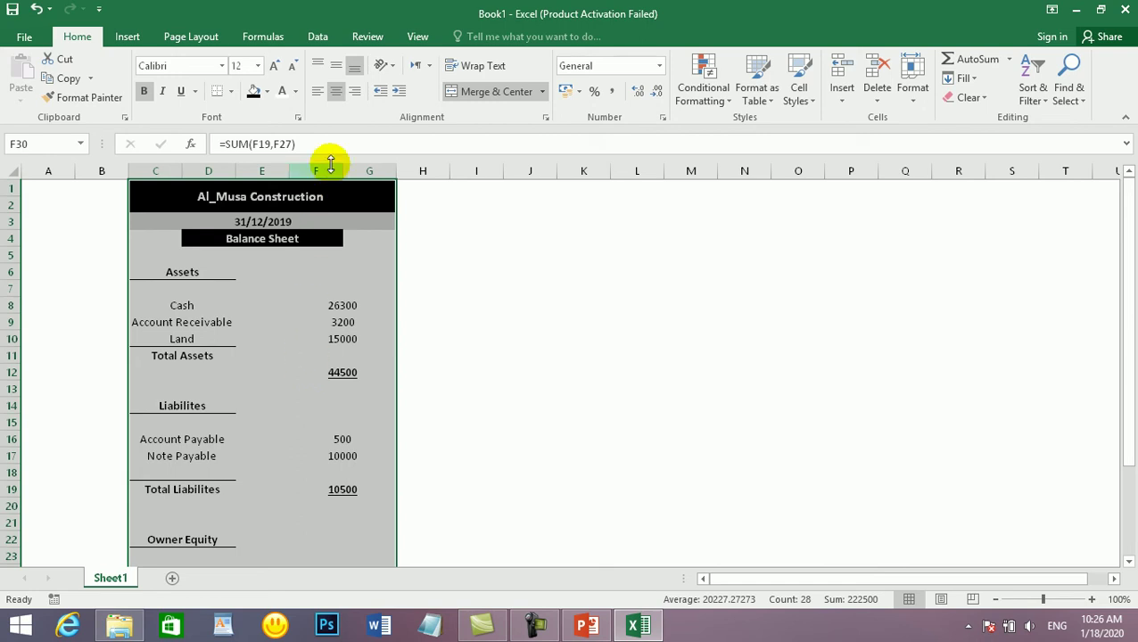
pyautogui.click(232, 92)
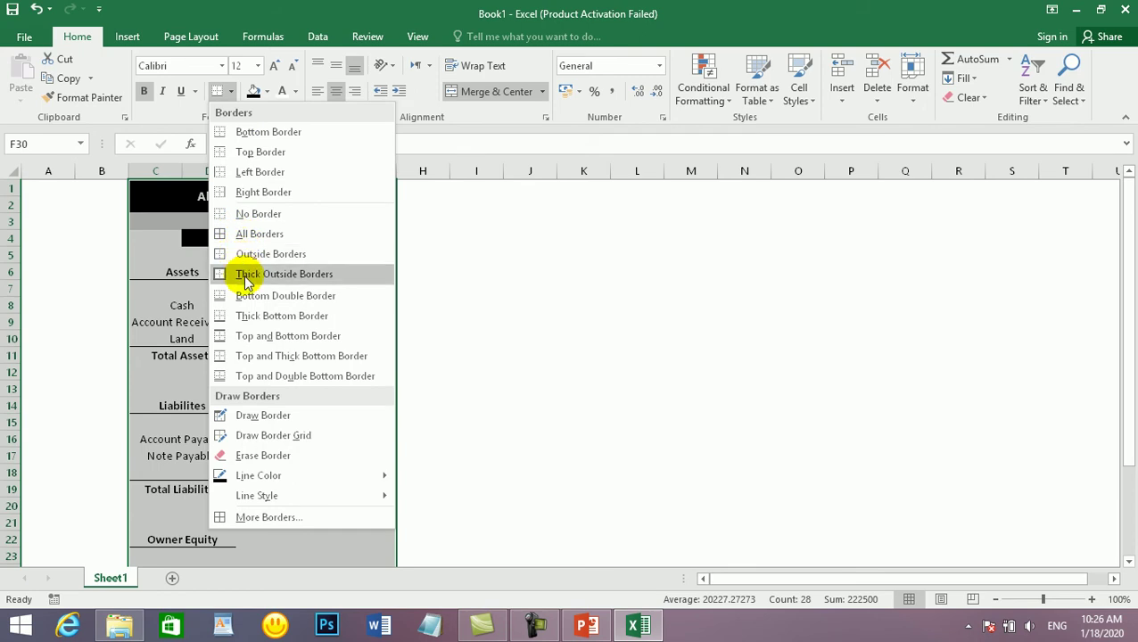
pyautogui.click(277, 273)
pyautogui.scroll(-6, 280, 273)
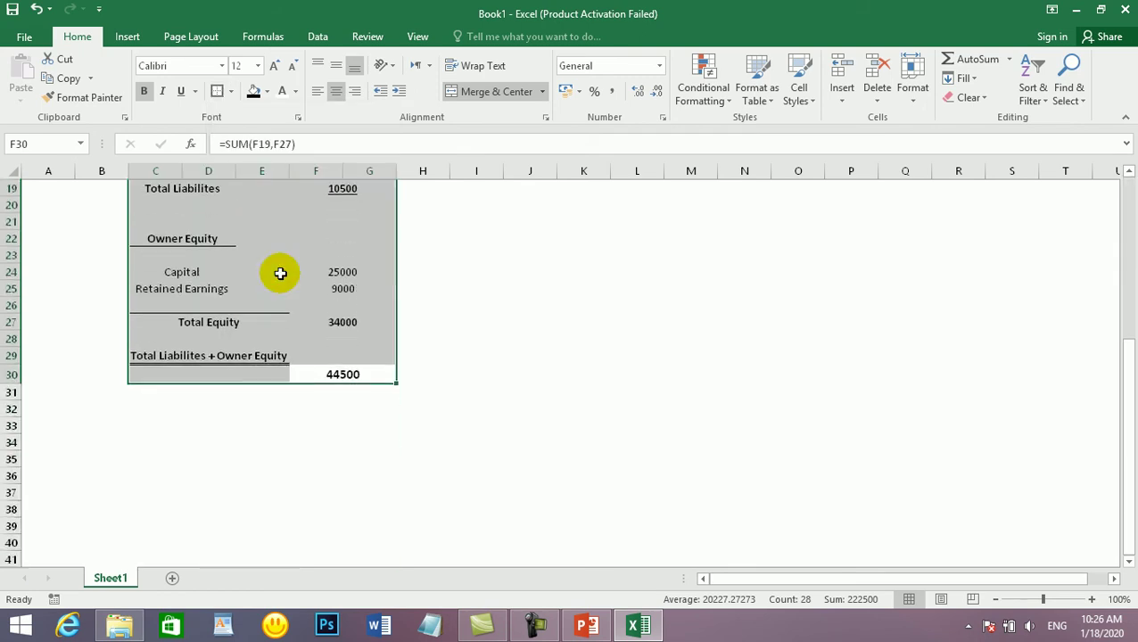
pyautogui.scroll(6, 286, 294)
# Step: Zoom the sheet to fit the selected balance sheet and deselect it to inspect the bordered statement
pyautogui.click(426, 38)
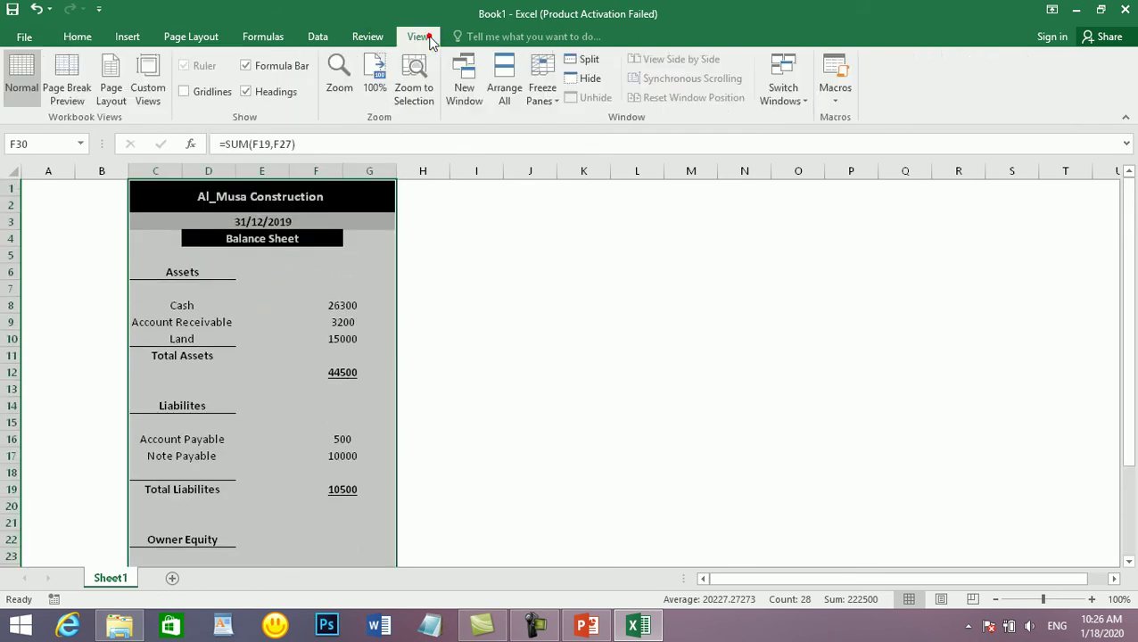
pyautogui.click(412, 78)
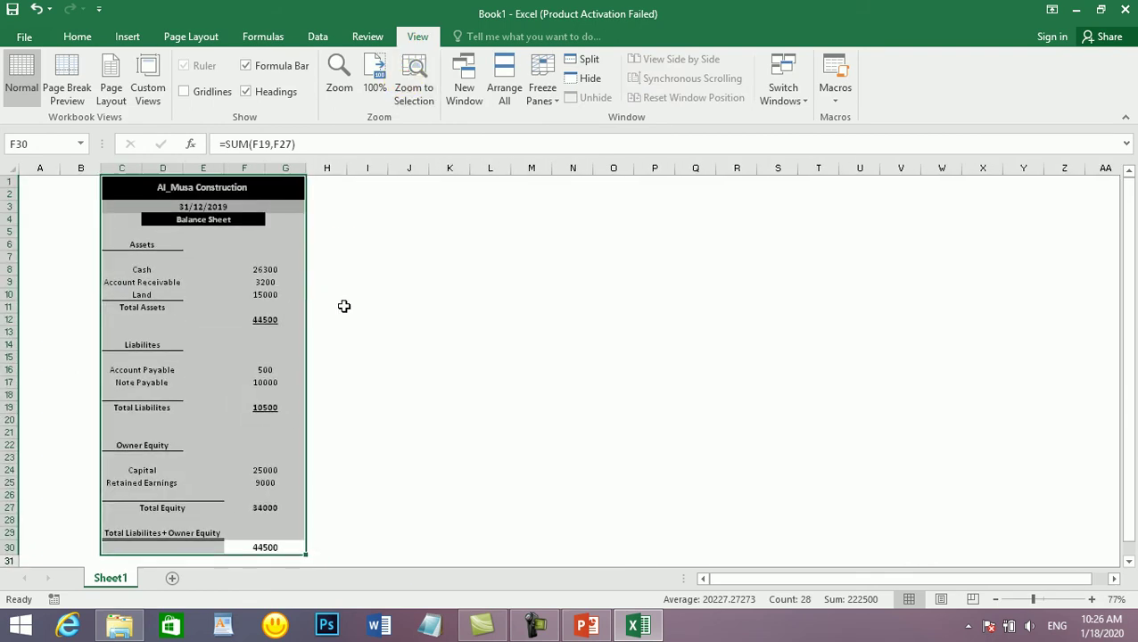
pyautogui.click(344, 306)
pyautogui.click(355, 348)
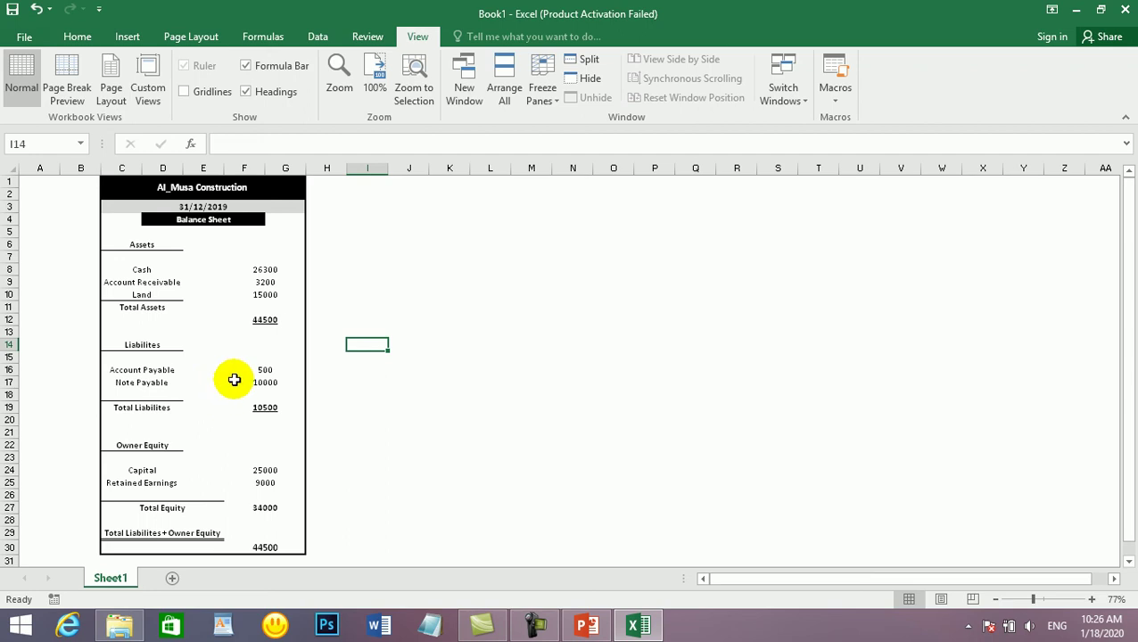
pyautogui.click(492, 307)
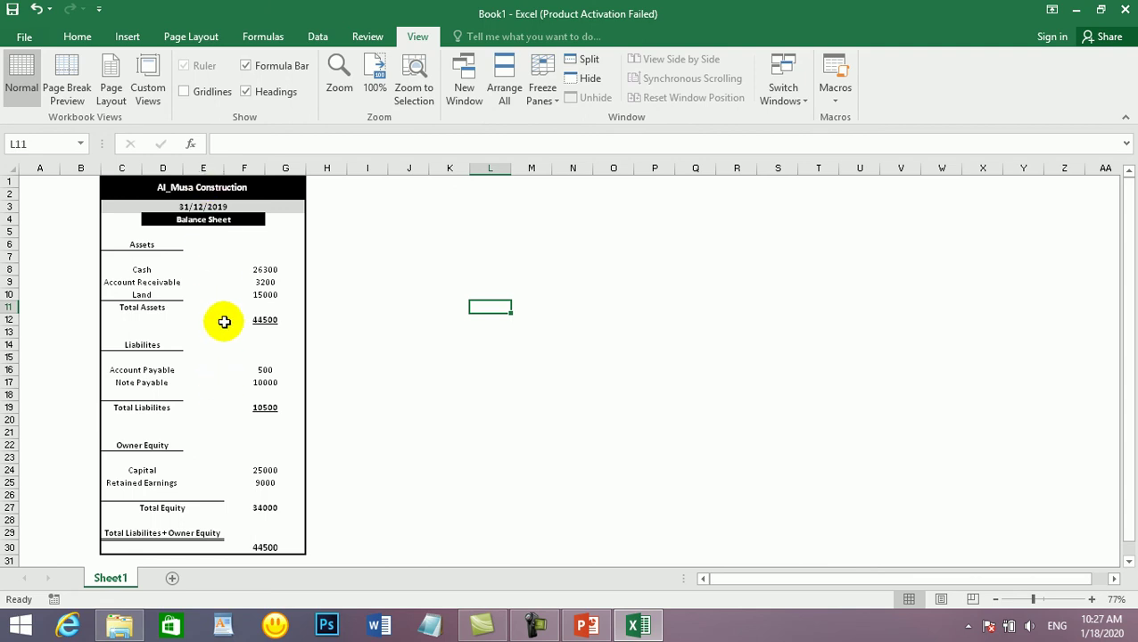
# Step: Copy the balance sheet's header block with the company name, date and title (C1:G4)
pyautogui.click(212, 182)
pyautogui.click(211, 237)
pyautogui.moveTo(212, 218); pyautogui.dragTo(204, 182)
pyautogui.hotkey('ctrl', 'c')
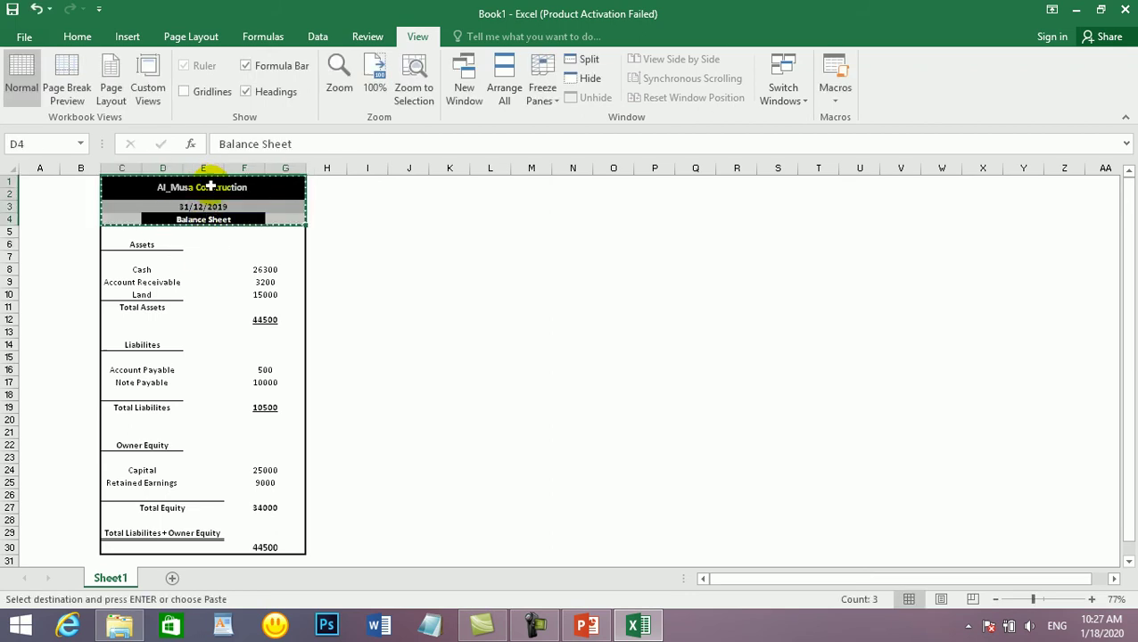
# Step: Add a new worksheet and rename Sheet1 as Portrait
pyautogui.click(172, 580)
pyautogui.click(112, 578)
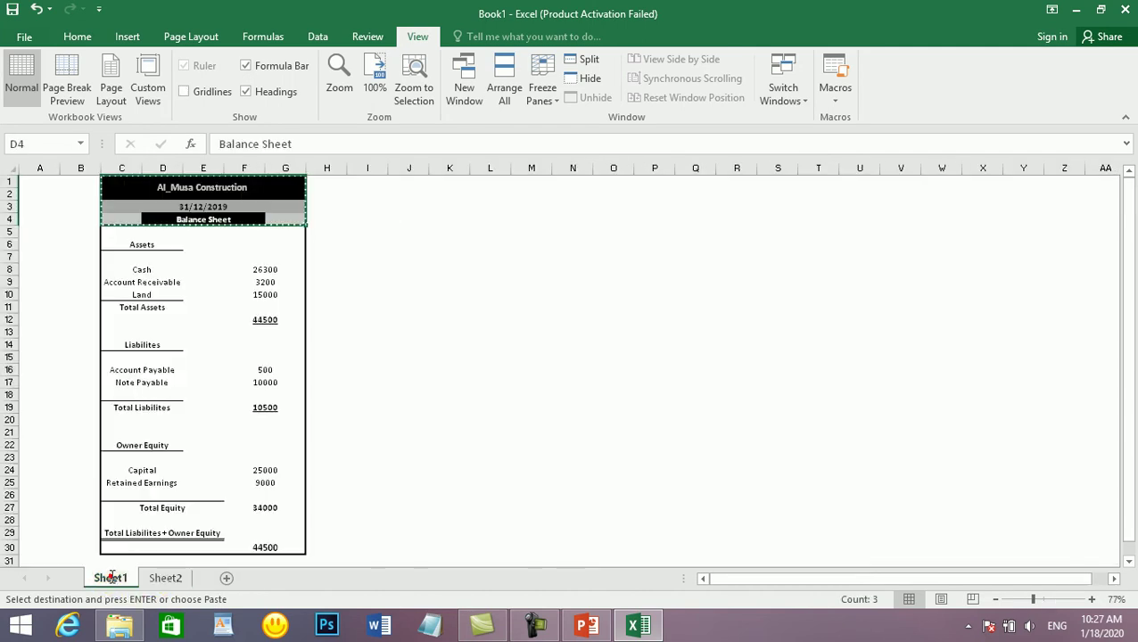
pyautogui.doubleClick(111, 577)
pyautogui.write('Po')
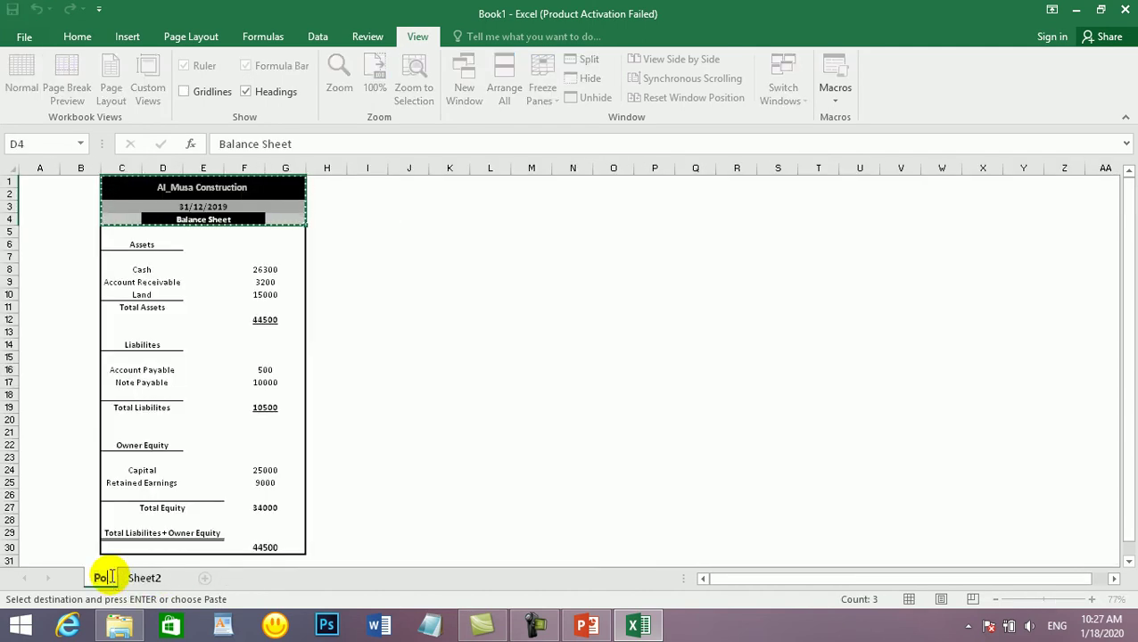
pyautogui.write('rtrait')
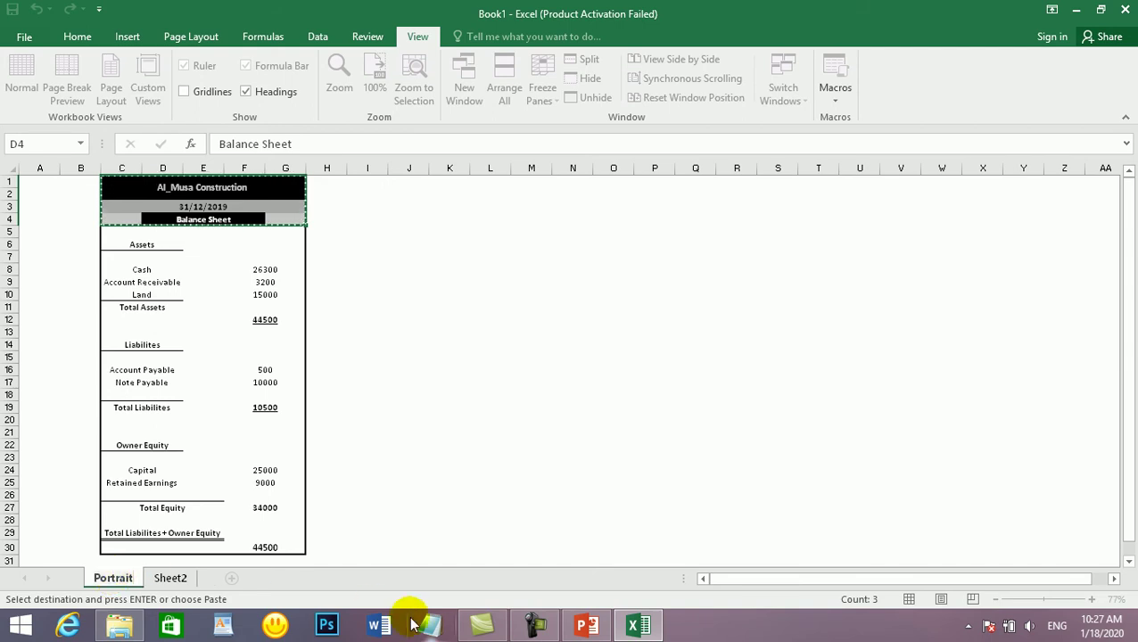
# Step: Rename Sheet2 as Landscape
pyautogui.click(168, 578)
pyautogui.doubleClick(167, 578)
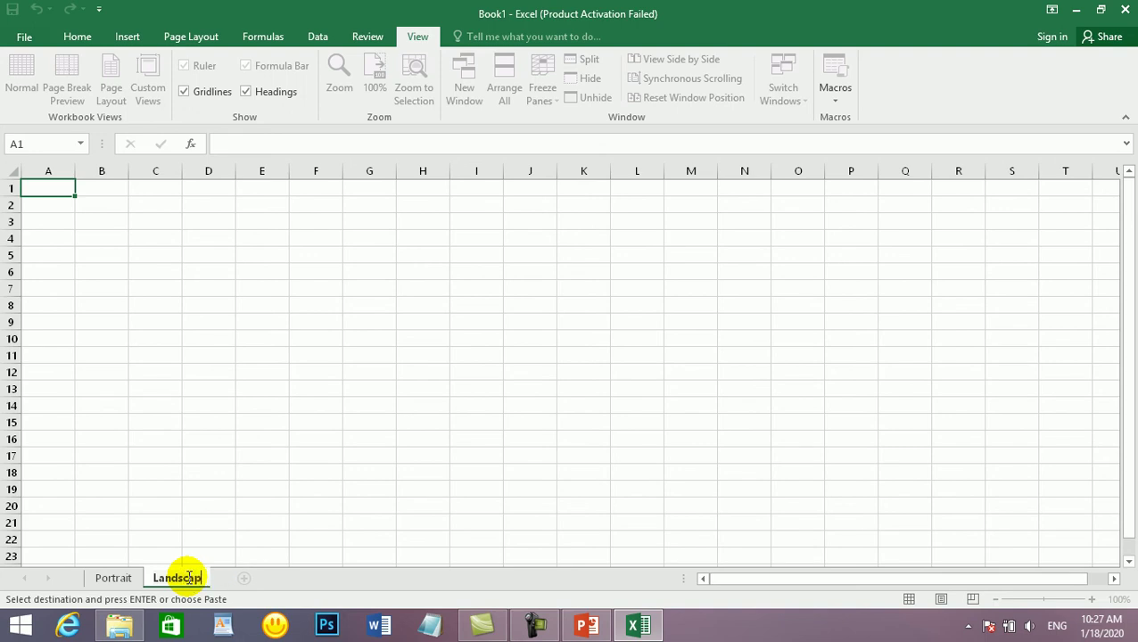
pyautogui.click(264, 540)
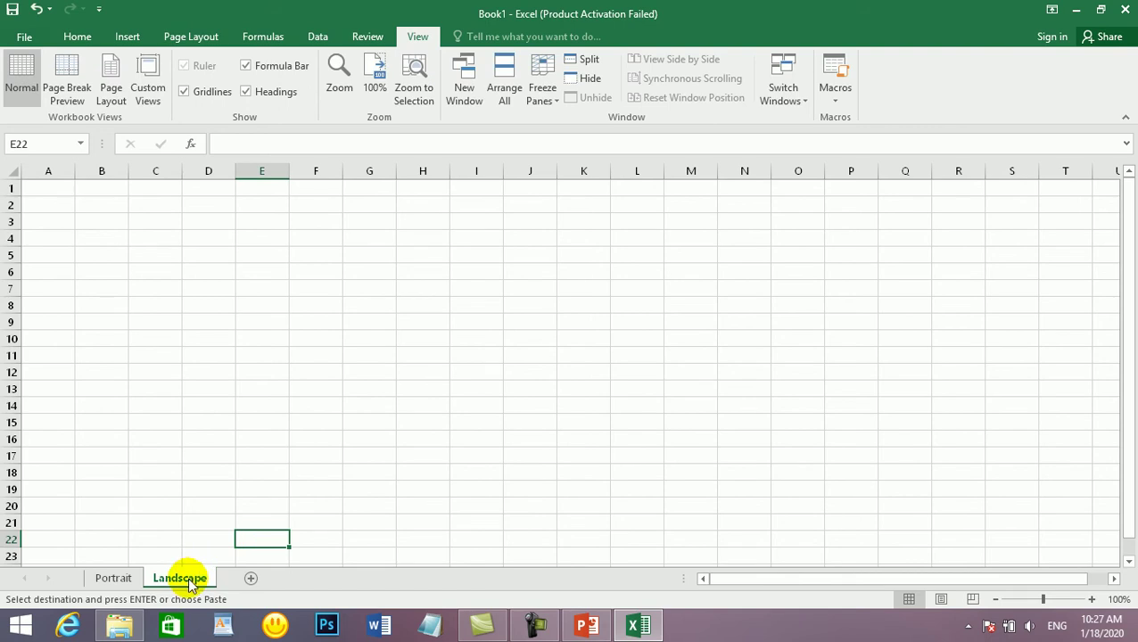
pyautogui.click(115, 579)
pyautogui.click(183, 578)
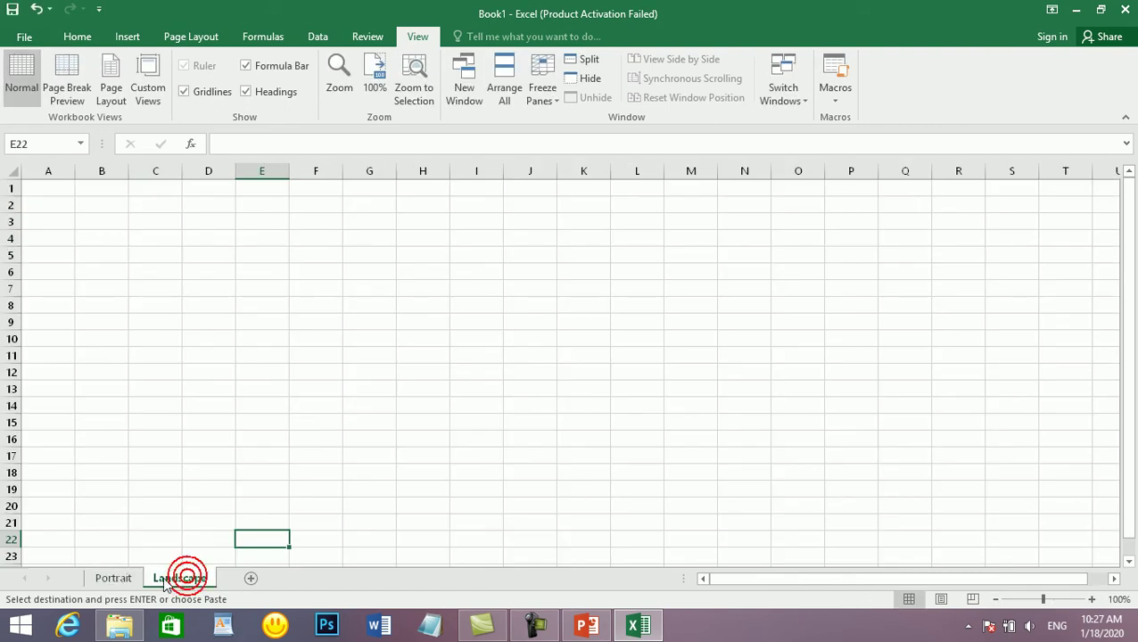
# Step: Select cell E2 on the Landscape sheet and copy the header block from the Portrait sheet again
pyautogui.click(265, 188)
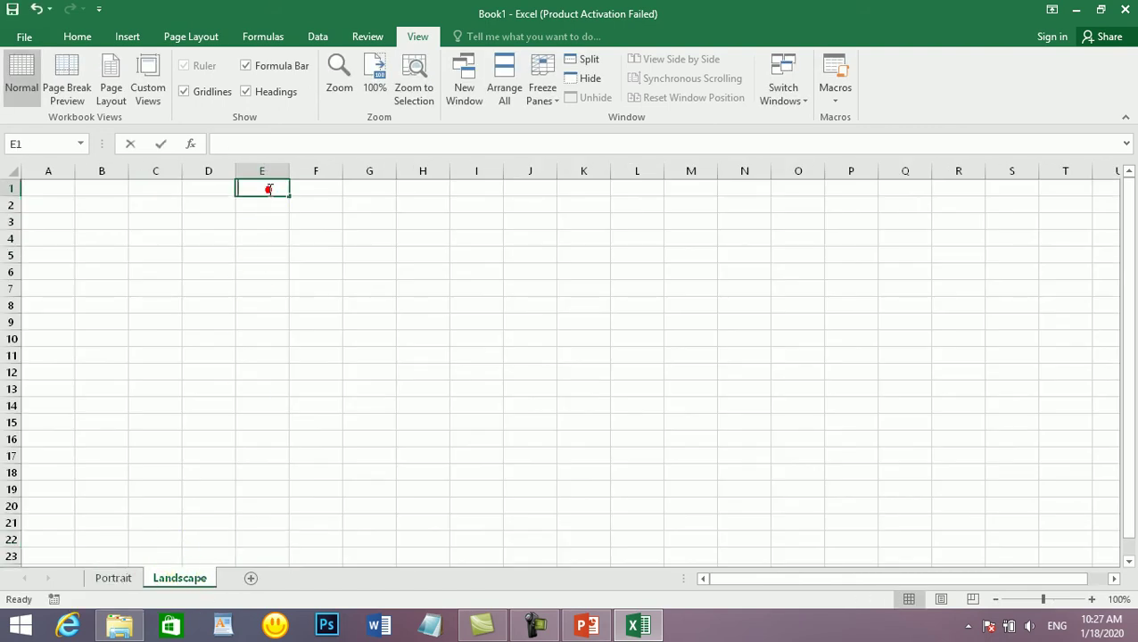
pyautogui.click(296, 253)
pyautogui.click(273, 208)
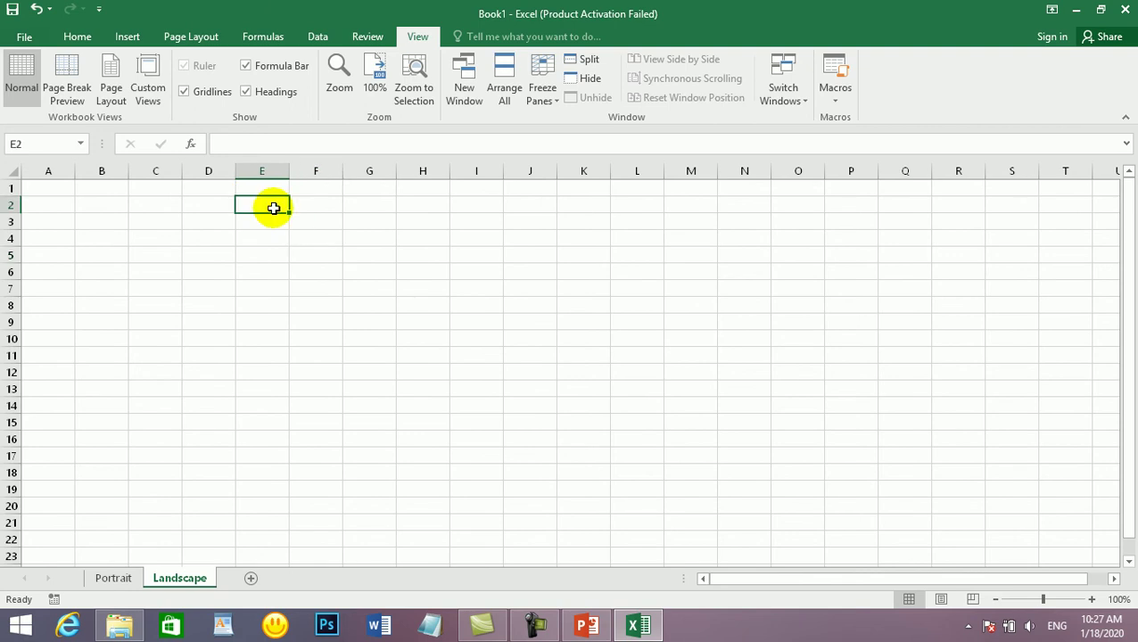
pyautogui.click(130, 578)
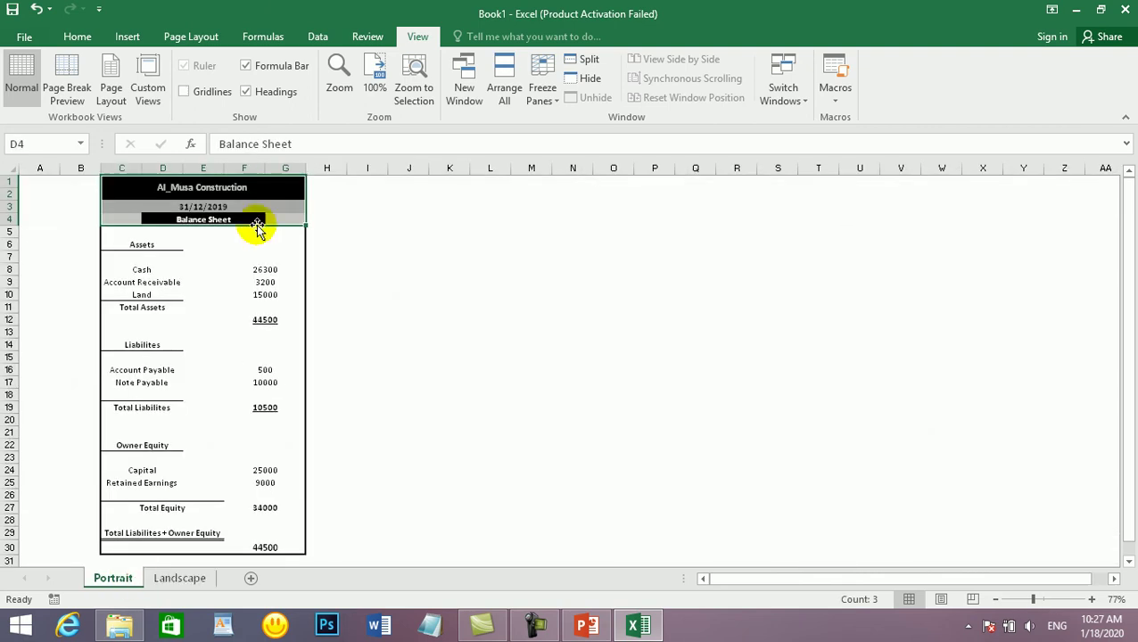
pyautogui.click(177, 578)
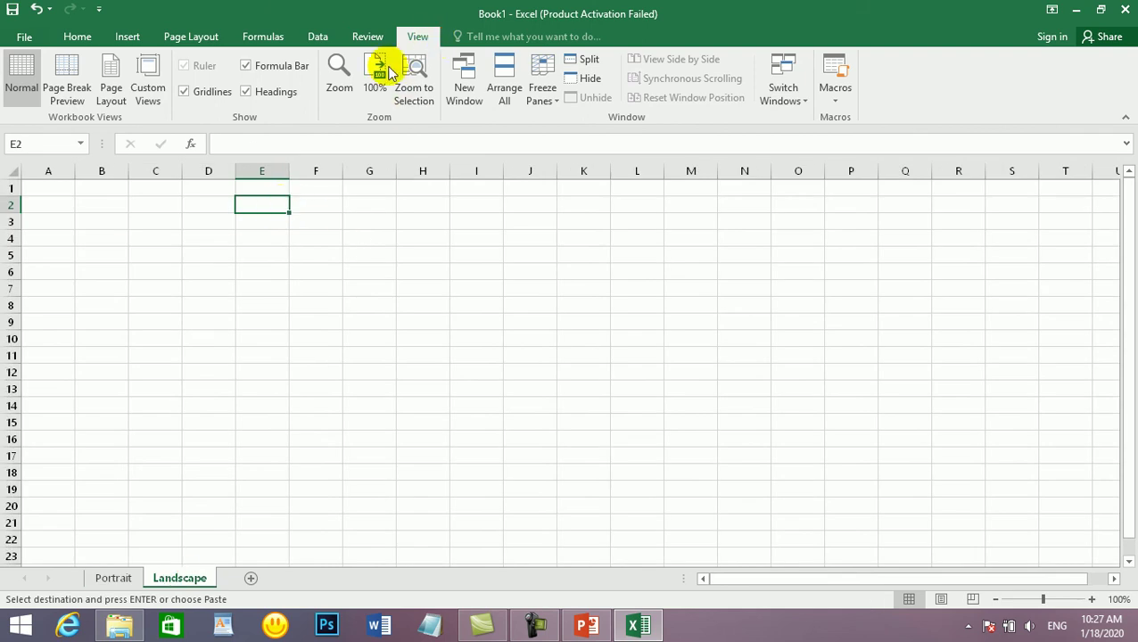
# Step: Hide the gridlines on the Landscape sheet and paste the copied header block at cell E2
pyautogui.click(183, 91)
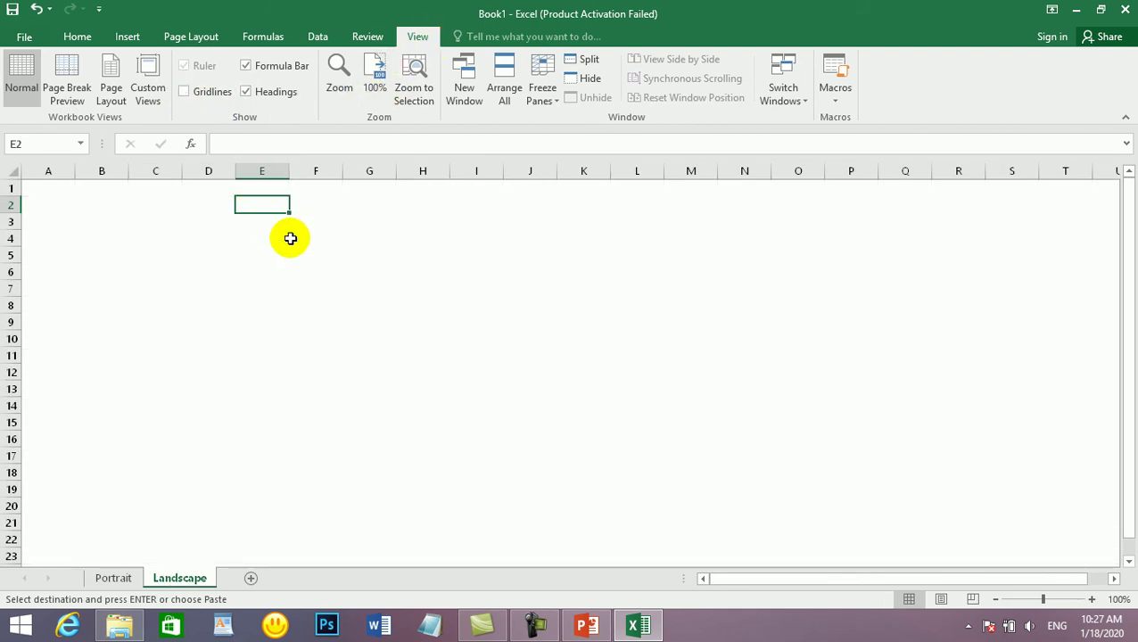
pyautogui.hotkey('ctrl', 'v')
pyautogui.click(358, 322)
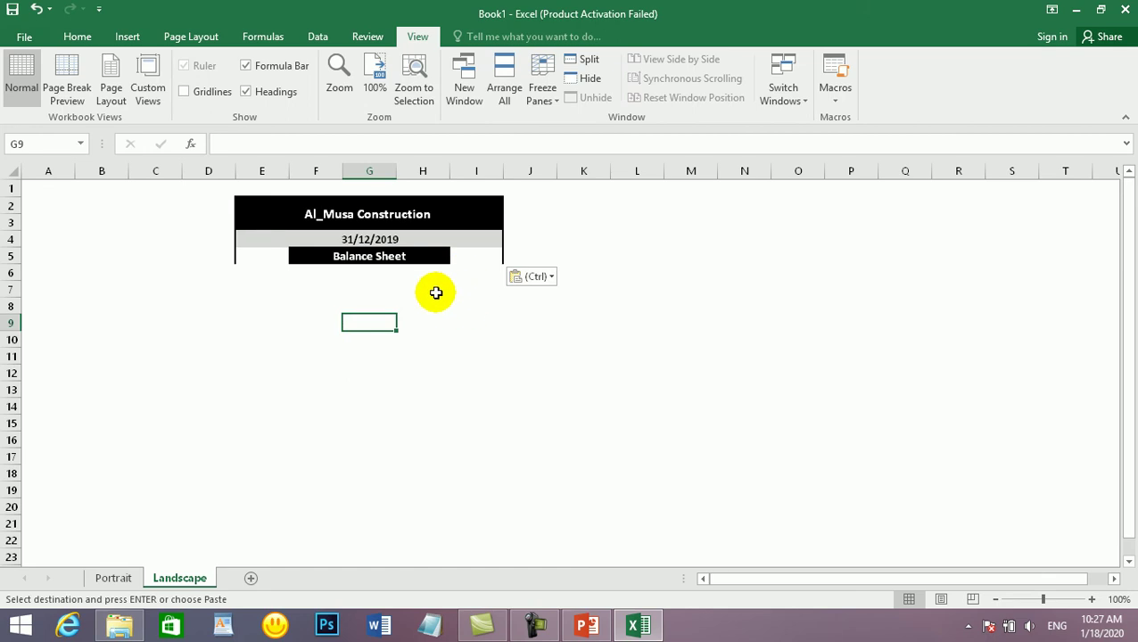
pyautogui.click(308, 258)
pyautogui.click(258, 290)
pyautogui.click(242, 256)
pyautogui.click(432, 237)
pyautogui.click(482, 205)
pyautogui.click(475, 305)
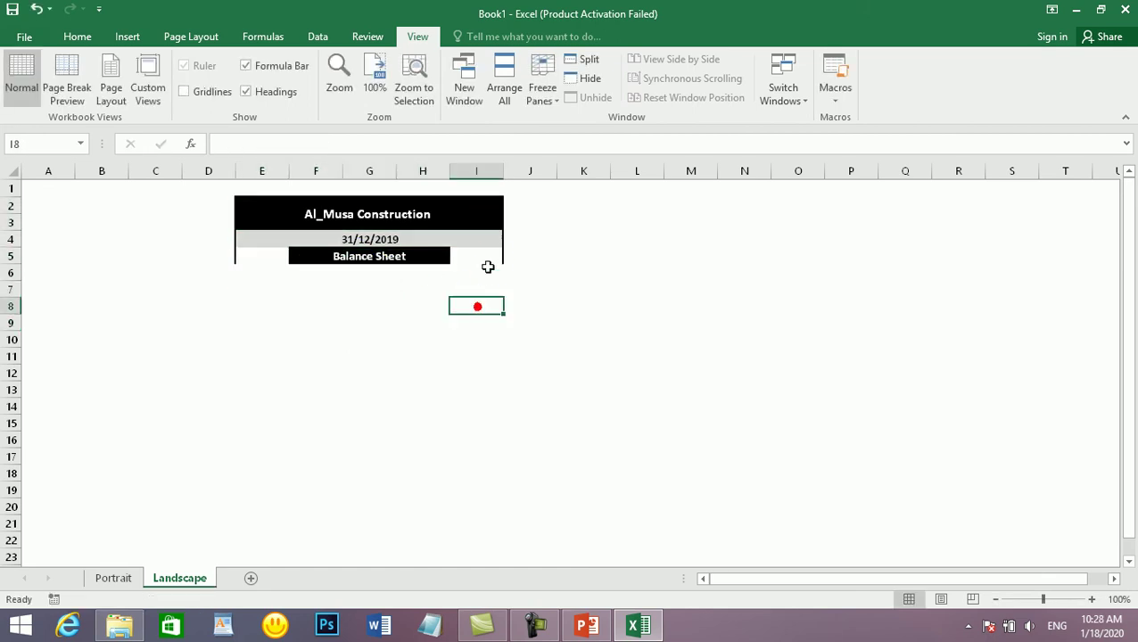
# Step: Try All Borders on the pasted header block E2:I5, and set the range to No Border
pyautogui.moveTo(483, 257); pyautogui.dragTo(333, 211)
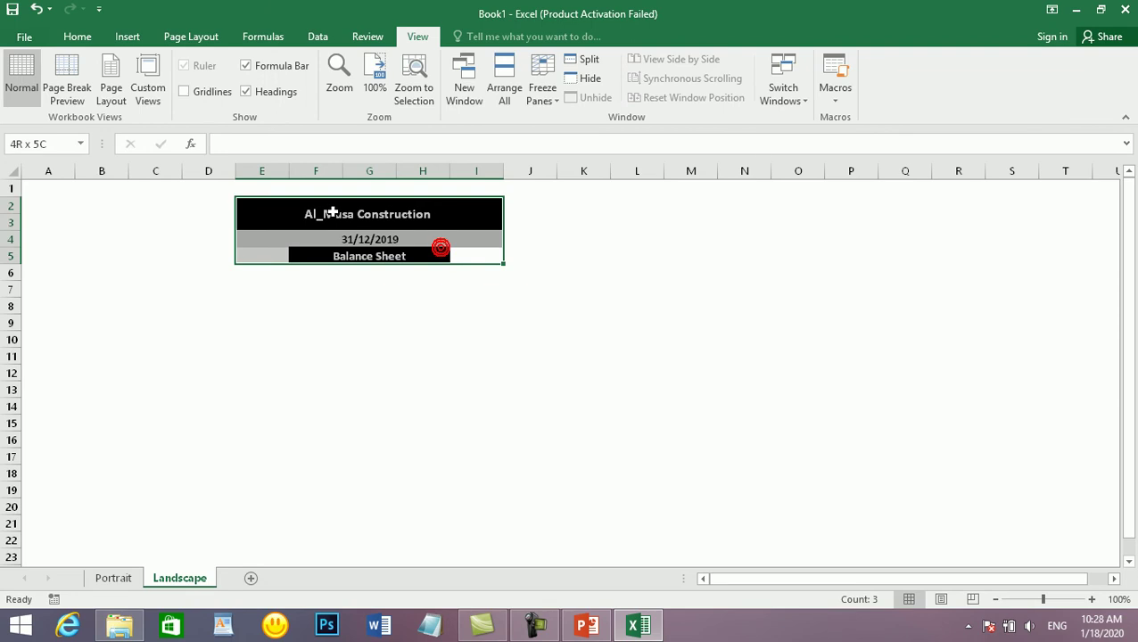
pyautogui.click(79, 36)
pyautogui.click(232, 91)
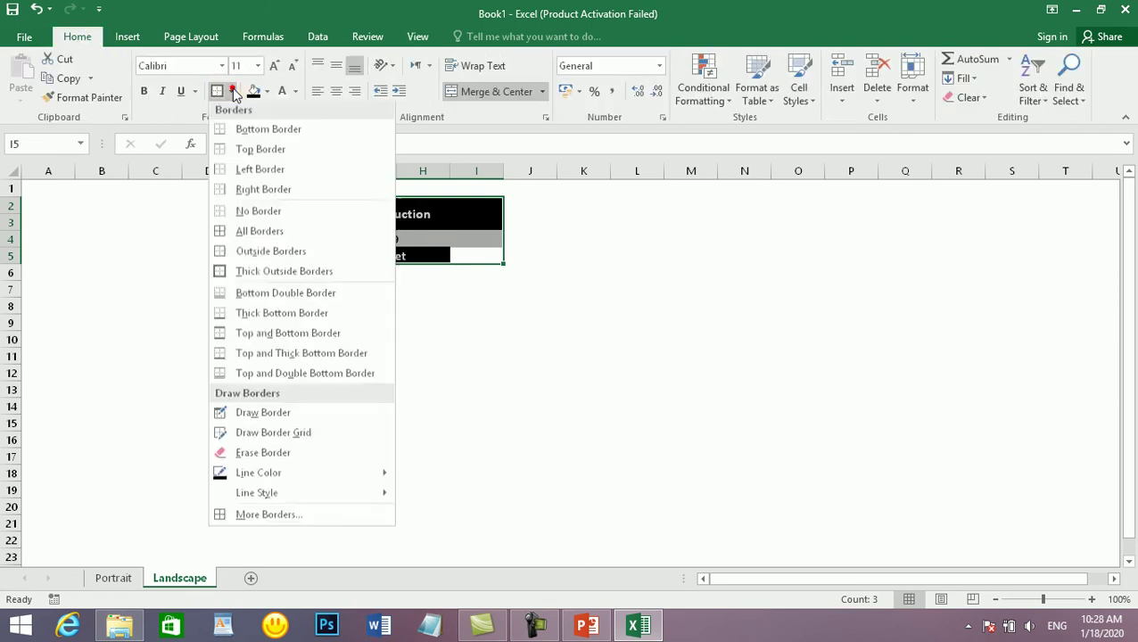
pyautogui.click(261, 231)
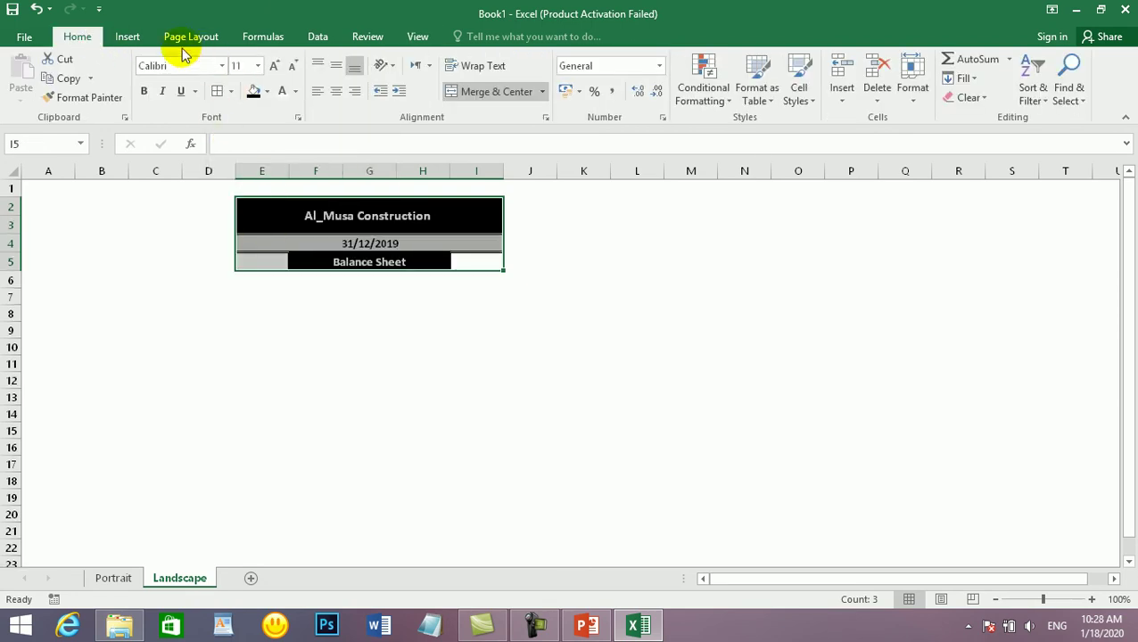
pyautogui.click(231, 91)
pyautogui.click(247, 219)
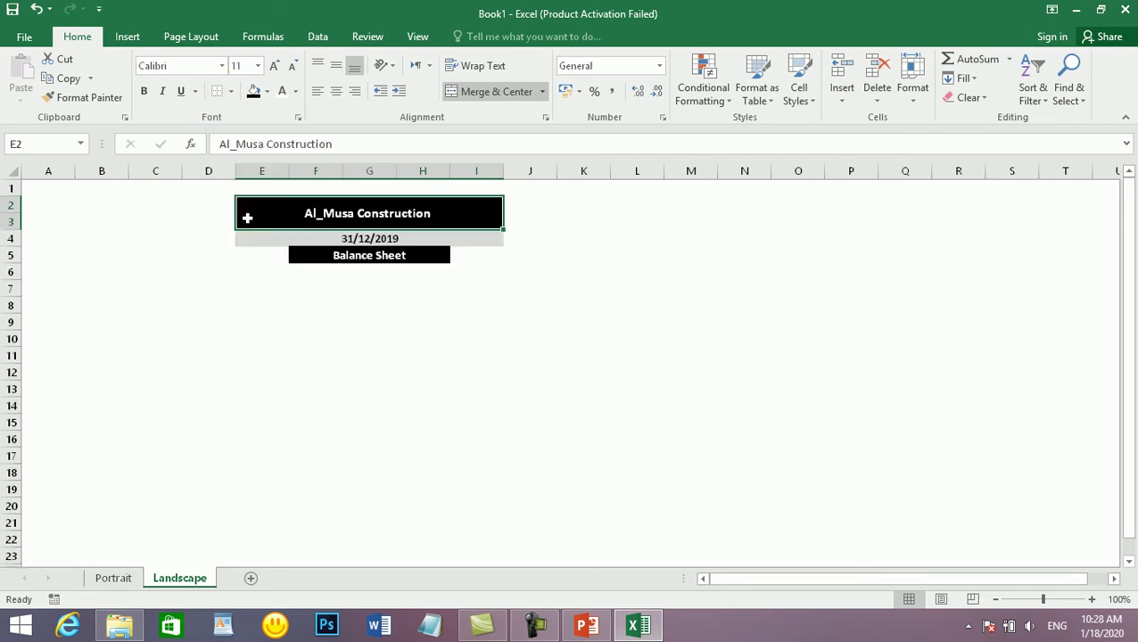
pyautogui.click(355, 323)
pyautogui.click(497, 369)
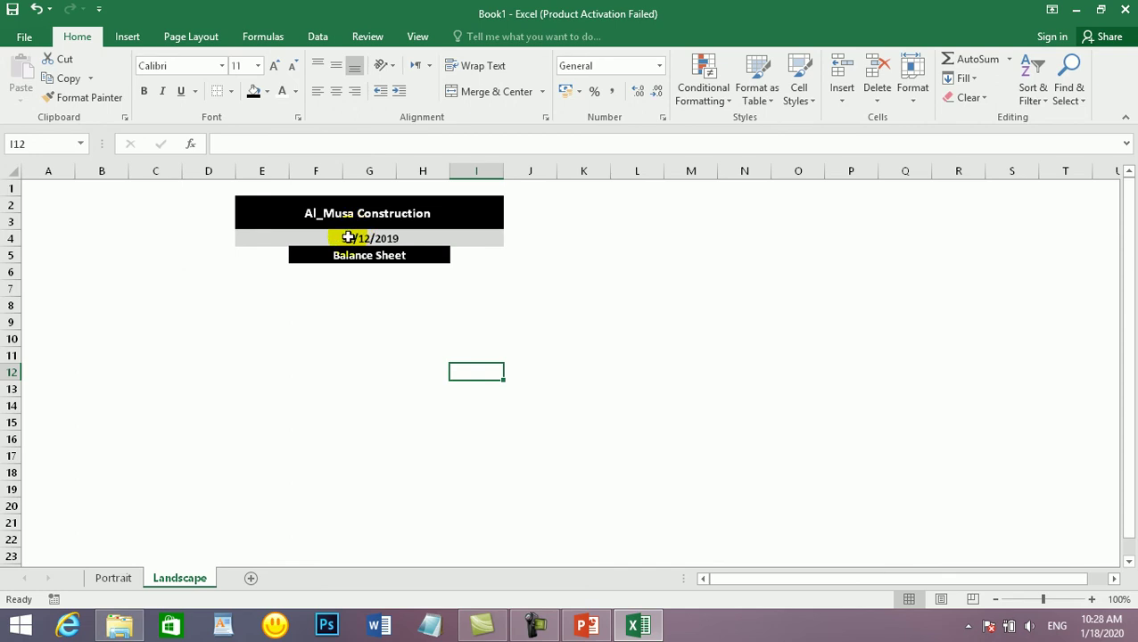
# Step: Compare the Portrait and Landscape sheets by switching between them
pyautogui.click(109, 578)
pyautogui.click(183, 578)
pyautogui.click(105, 578)
pyautogui.click(196, 578)
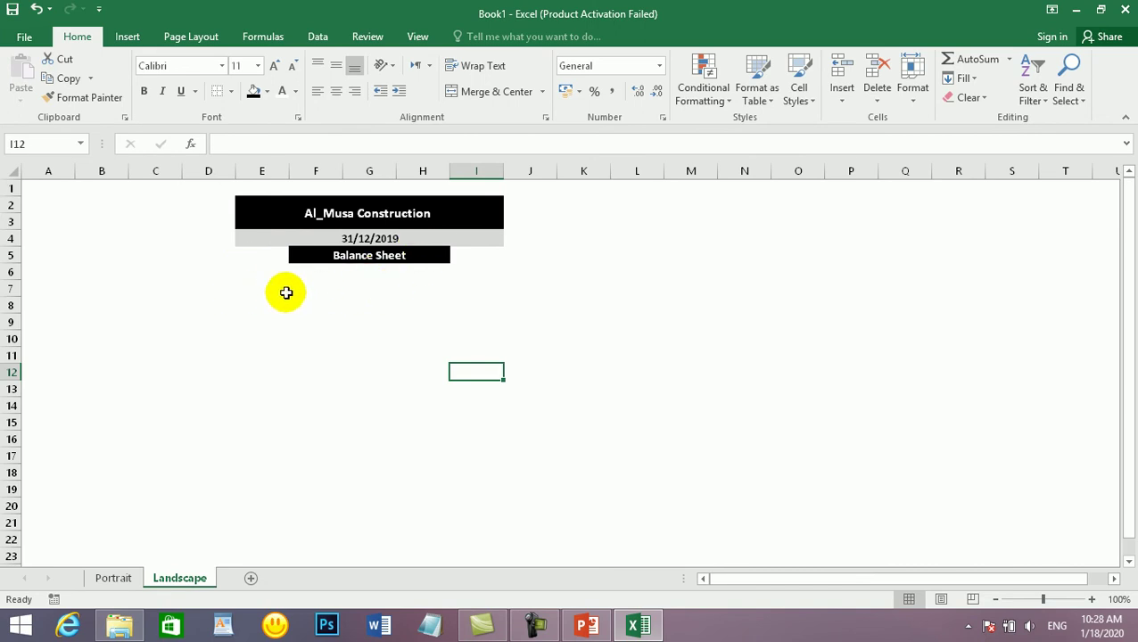
pyautogui.click(114, 580)
pyautogui.click(178, 579)
# Step: On the Portrait sheet, draw a wide rectangle shape beside the balance sheet, spanning about columns I to T and rows 3 to 8
pyautogui.click(116, 579)
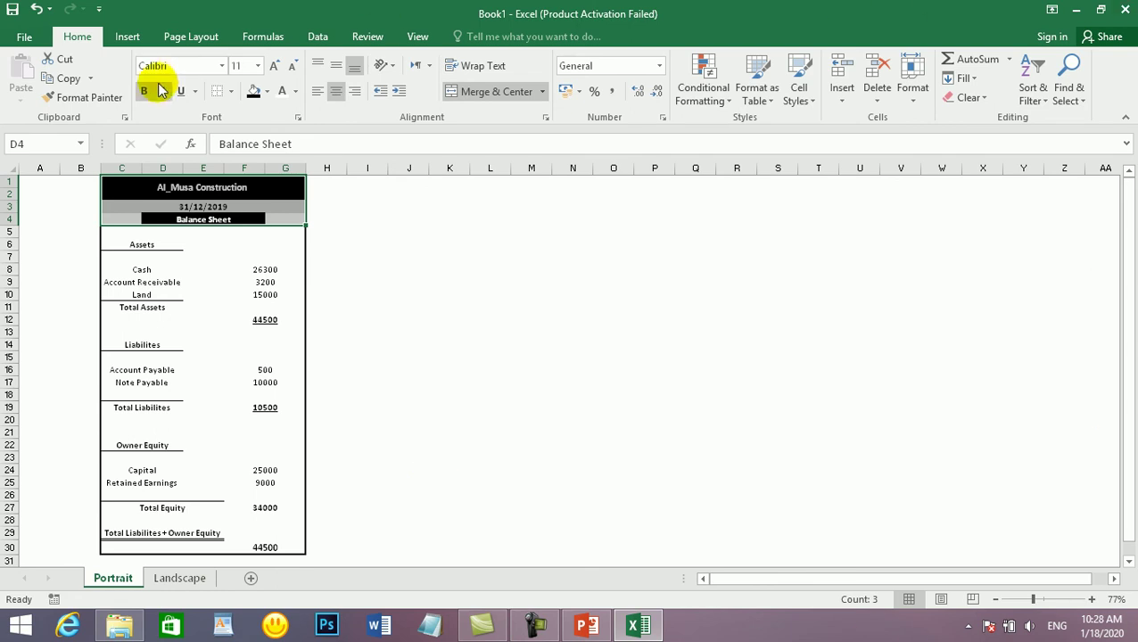
pyautogui.click(121, 37)
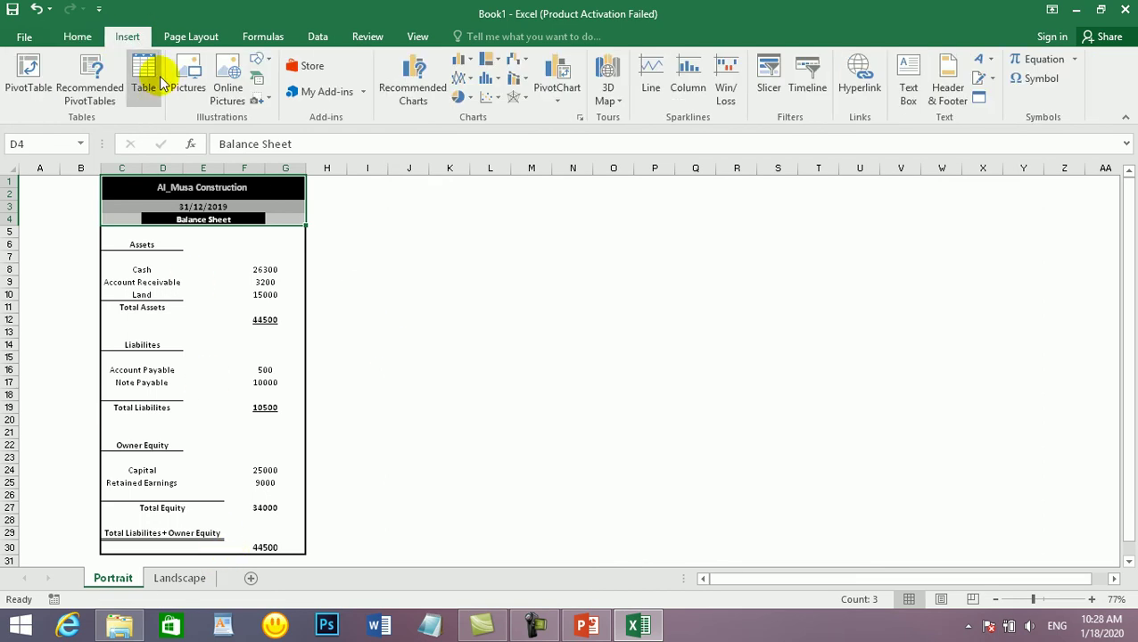
pyautogui.click(259, 62)
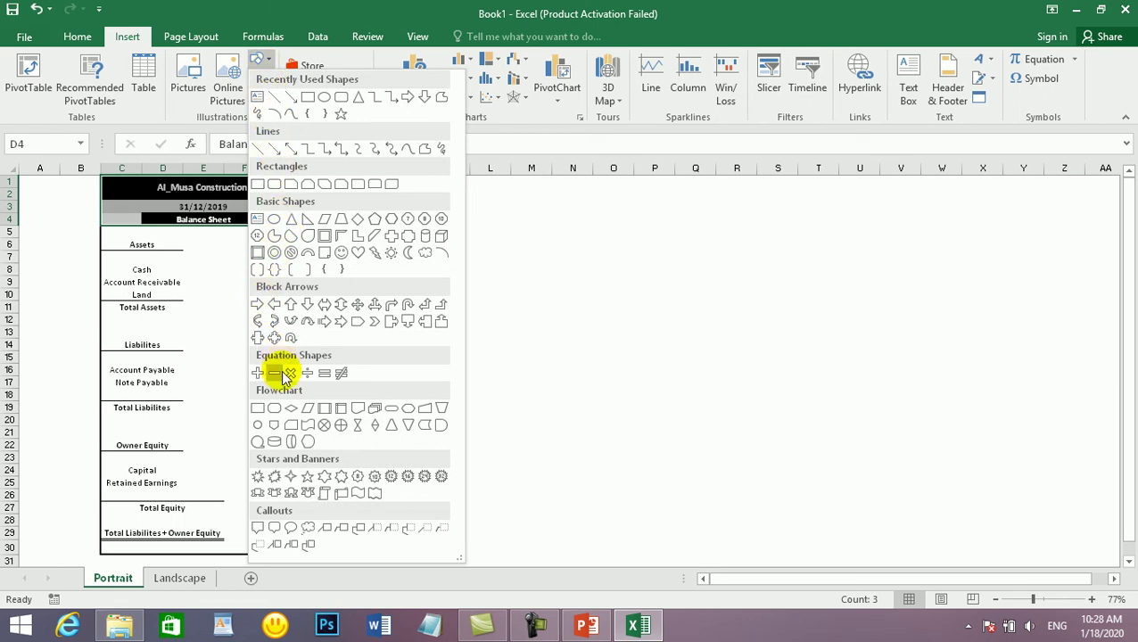
pyautogui.click(258, 184)
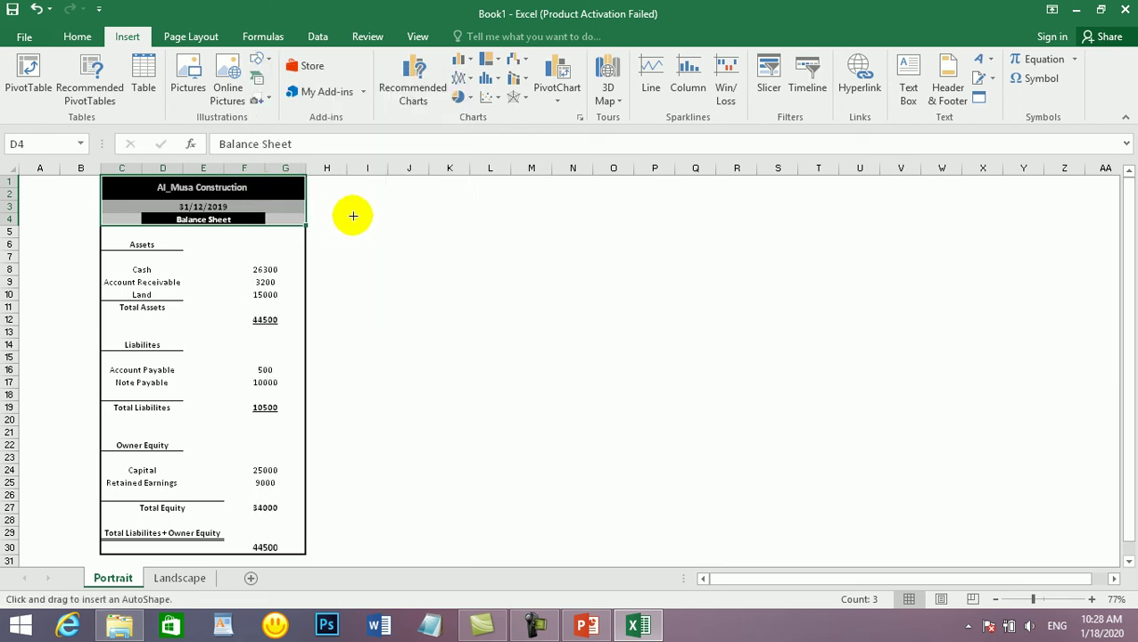
pyautogui.moveTo(357, 207)
pyautogui.mouseDown()
pyautogui.moveTo(420, 269)
pyautogui.moveTo(414, 237)
pyautogui.moveTo(822, 236)
pyautogui.mouseUp()
pyautogui.click(391, 246)
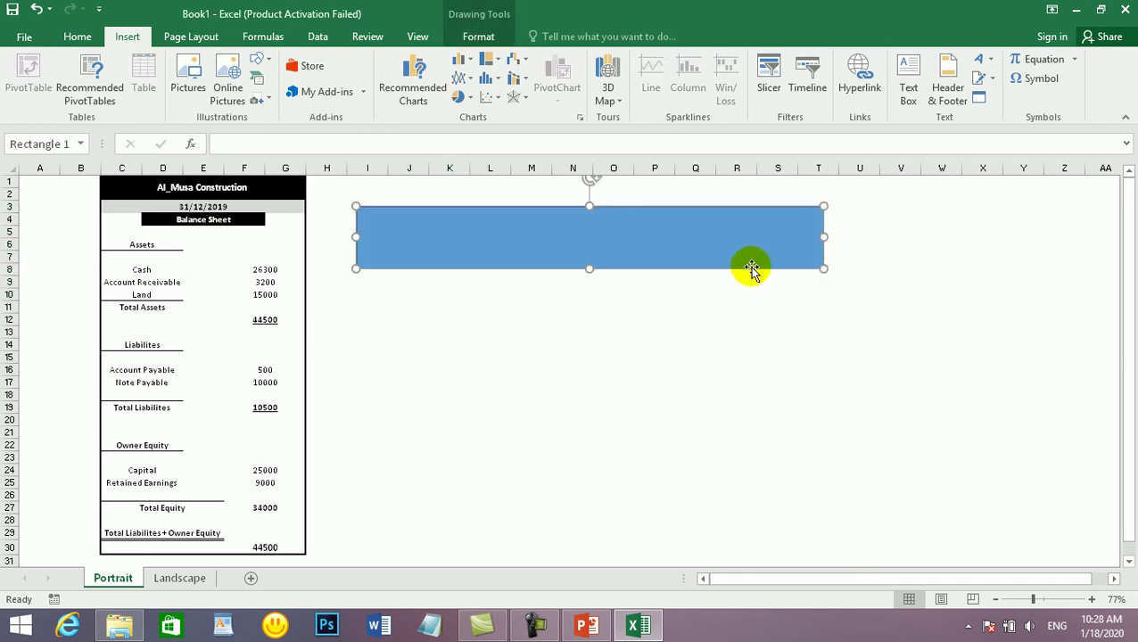
# Step: Resize the rectangle to about 0.76" high and 3.08" wide, spanning columns I to M
pyautogui.moveTo(592, 268); pyautogui.dragTo(603, 520)
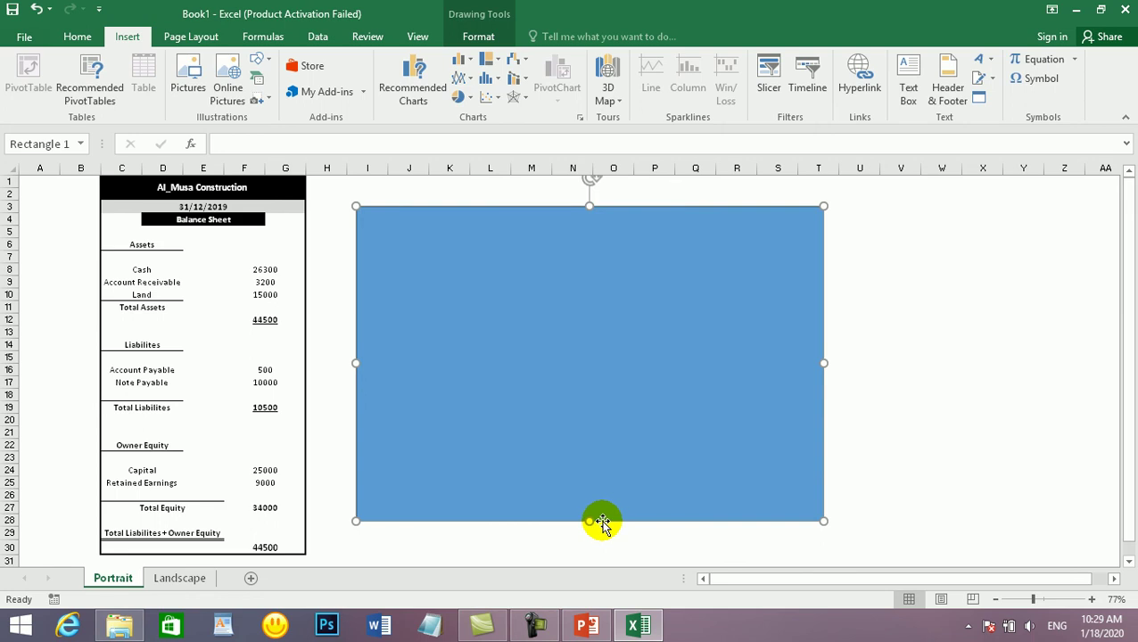
pyautogui.moveTo(823, 366); pyautogui.dragTo(404, 375)
pyautogui.moveTo(379, 522); pyautogui.dragTo(386, 255)
pyautogui.moveTo(405, 230); pyautogui.dragTo(548, 230)
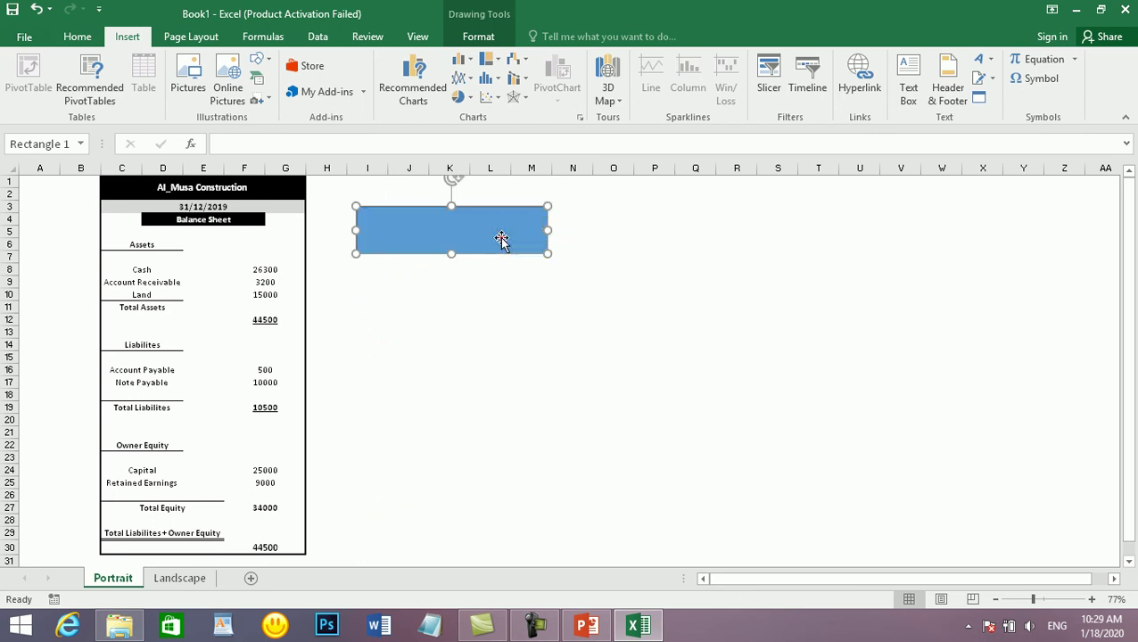
pyautogui.doubleClick(500, 239)
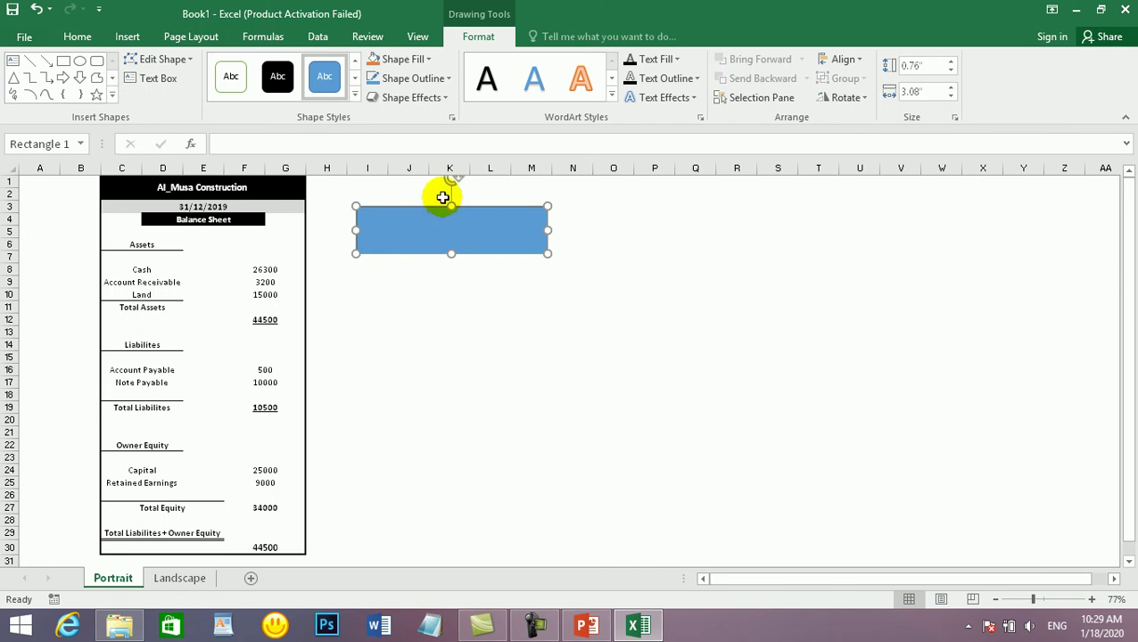
# Step: Enable the Developer tab in Excel's ribbon customization options
pyautogui.click(22, 36)
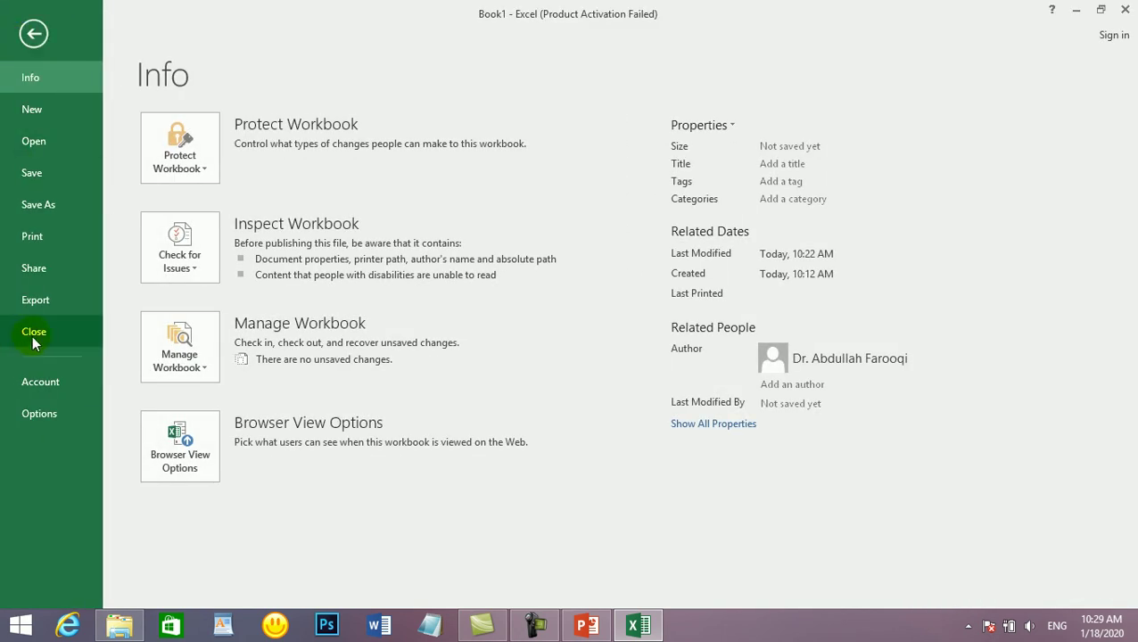
pyautogui.click(37, 413)
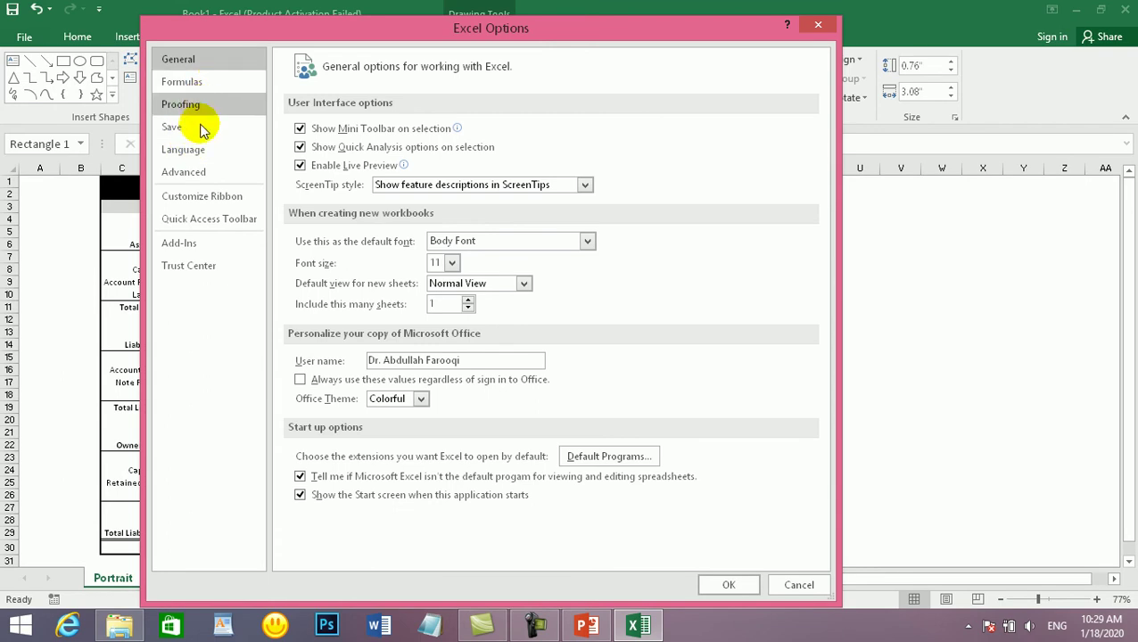
pyautogui.click(211, 205)
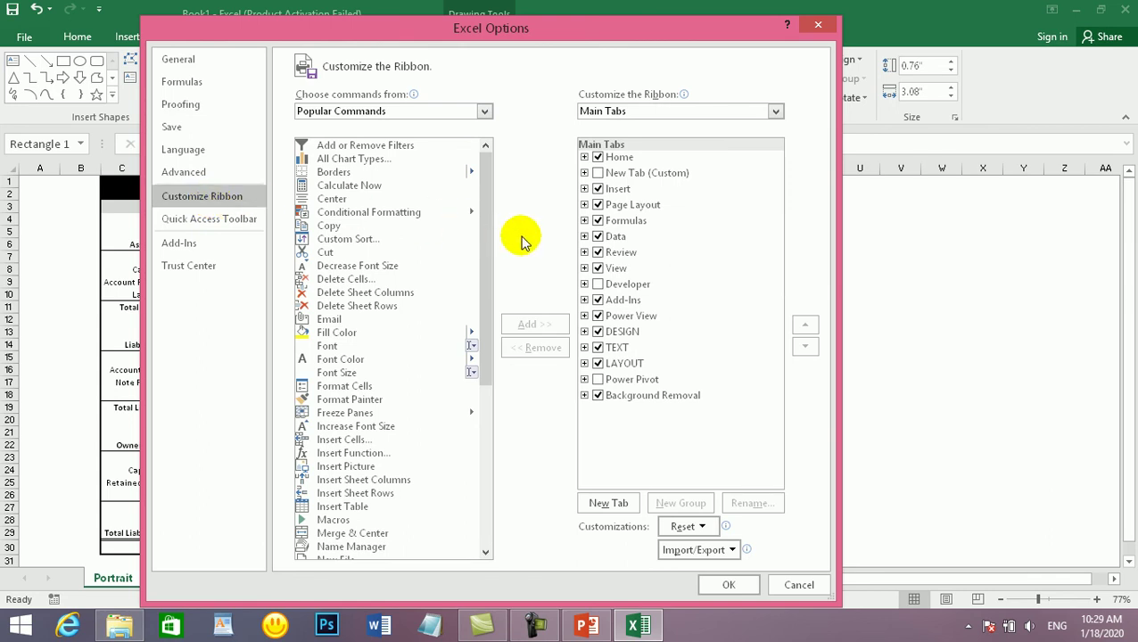
pyautogui.click(597, 283)
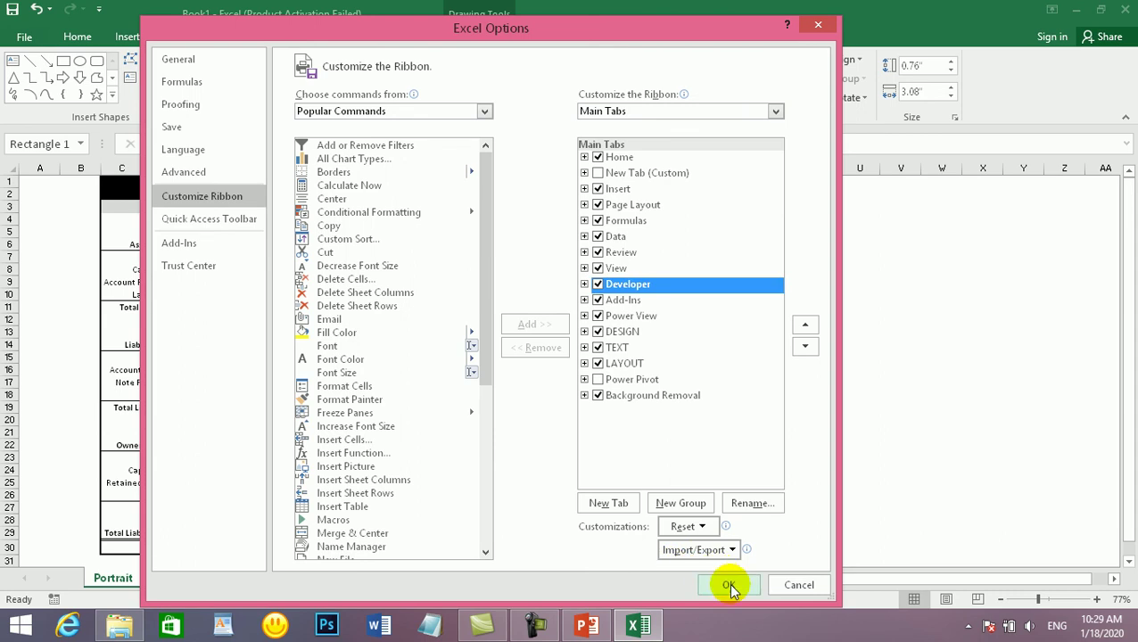
pyautogui.click(728, 585)
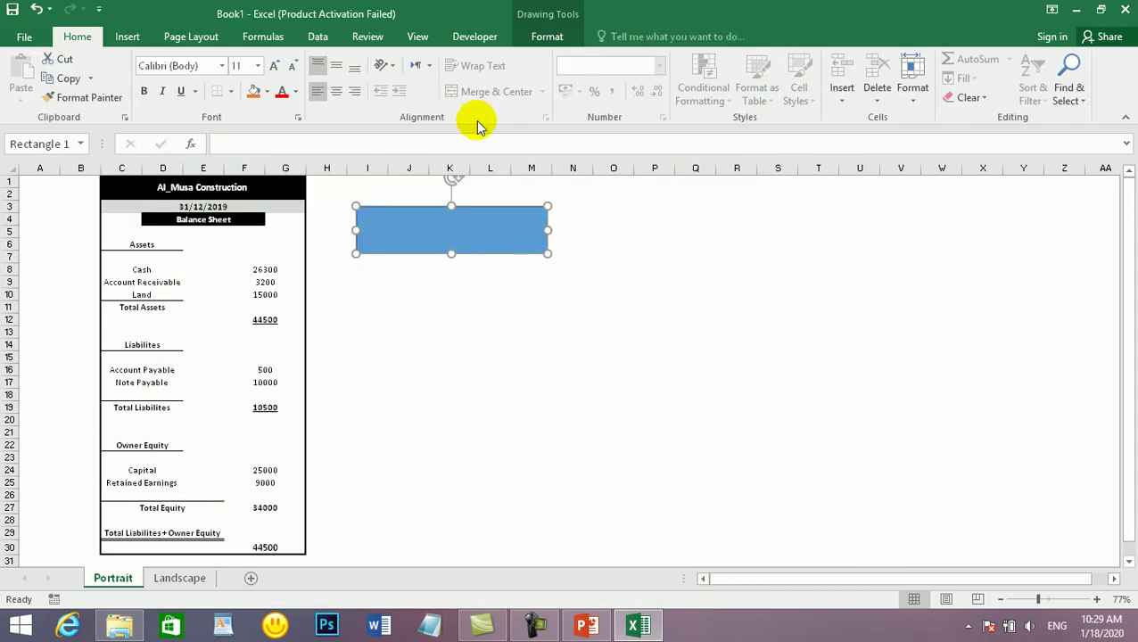
# Step: Insert a Button form control below the blue rectangle, spanning about columns I to O and rows 9 to 14, without recording a macro
pyautogui.click(474, 35)
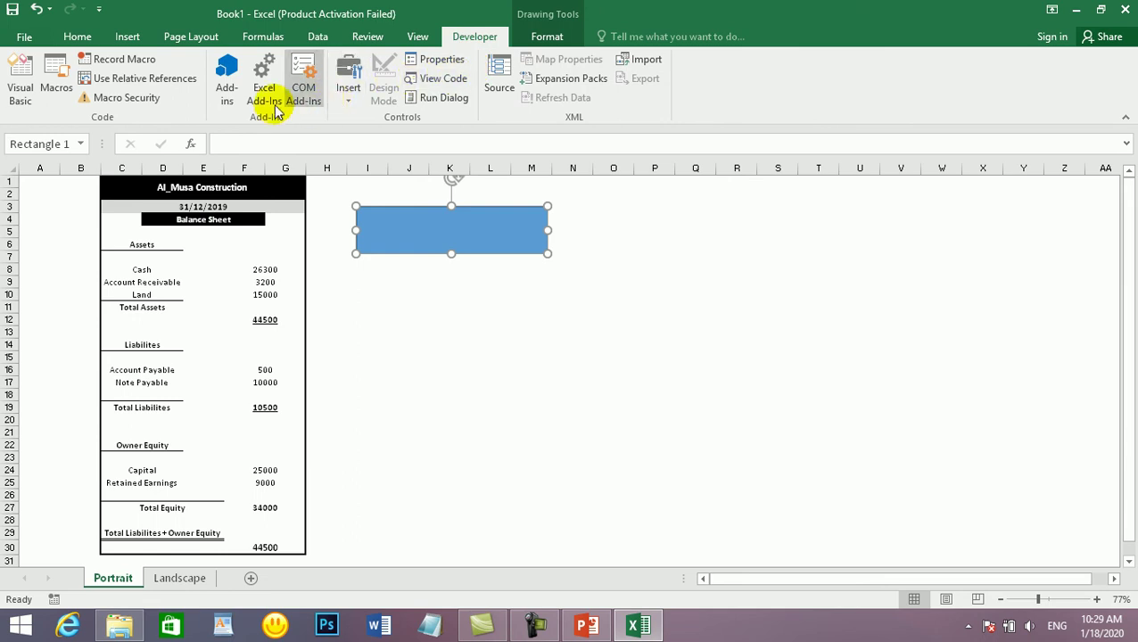
pyautogui.click(347, 100)
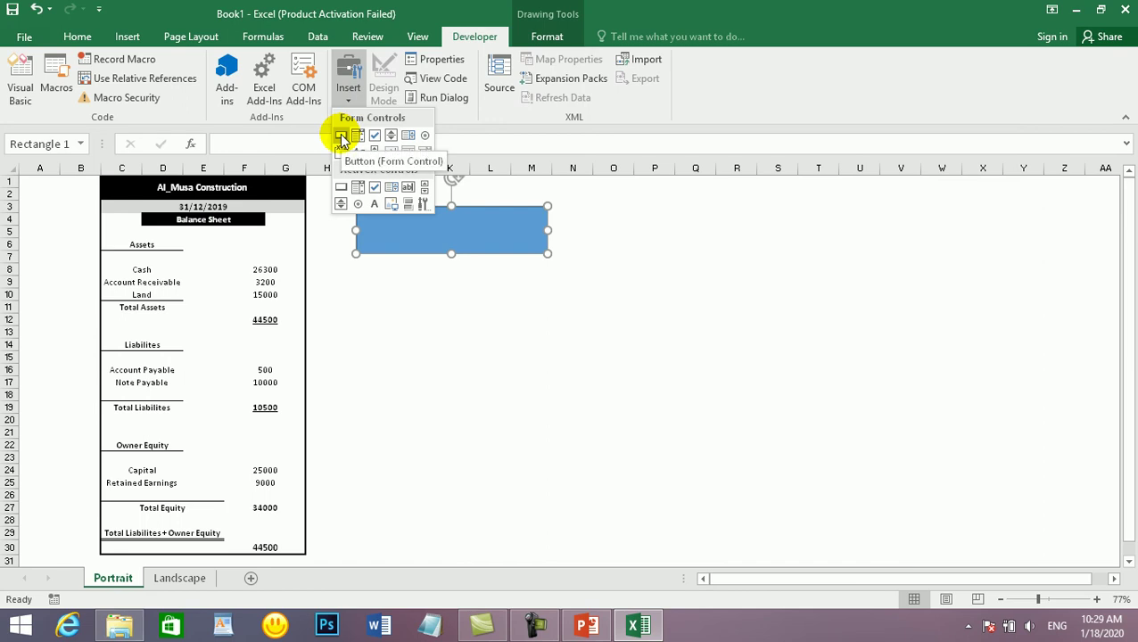
pyautogui.click(340, 136)
pyautogui.moveTo(372, 285); pyautogui.dragTo(632, 353)
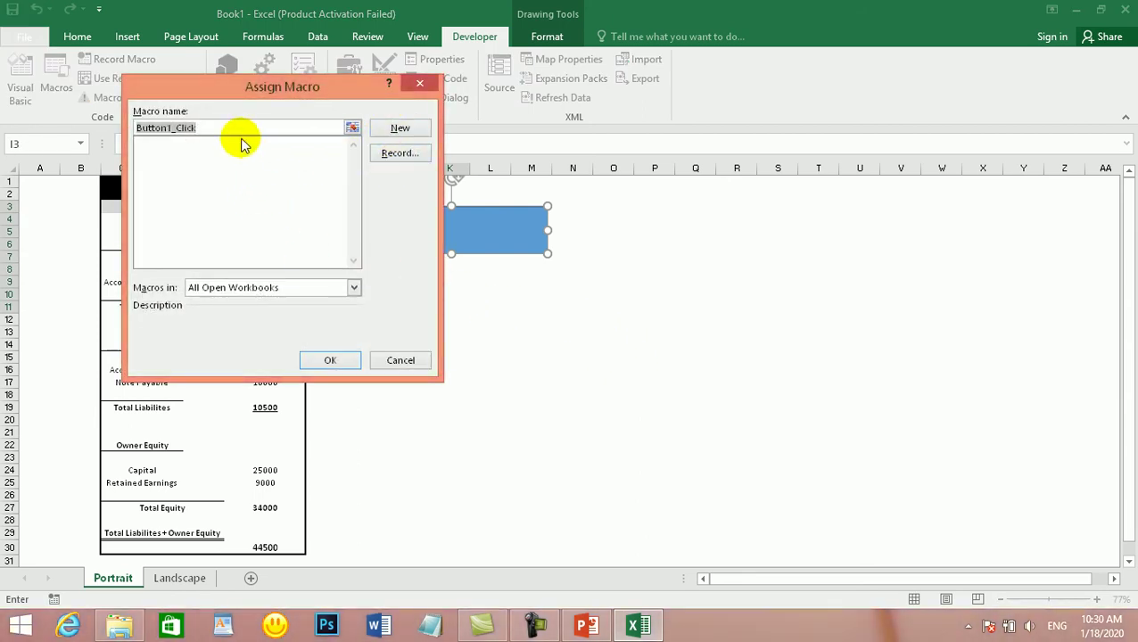
pyautogui.click(403, 153)
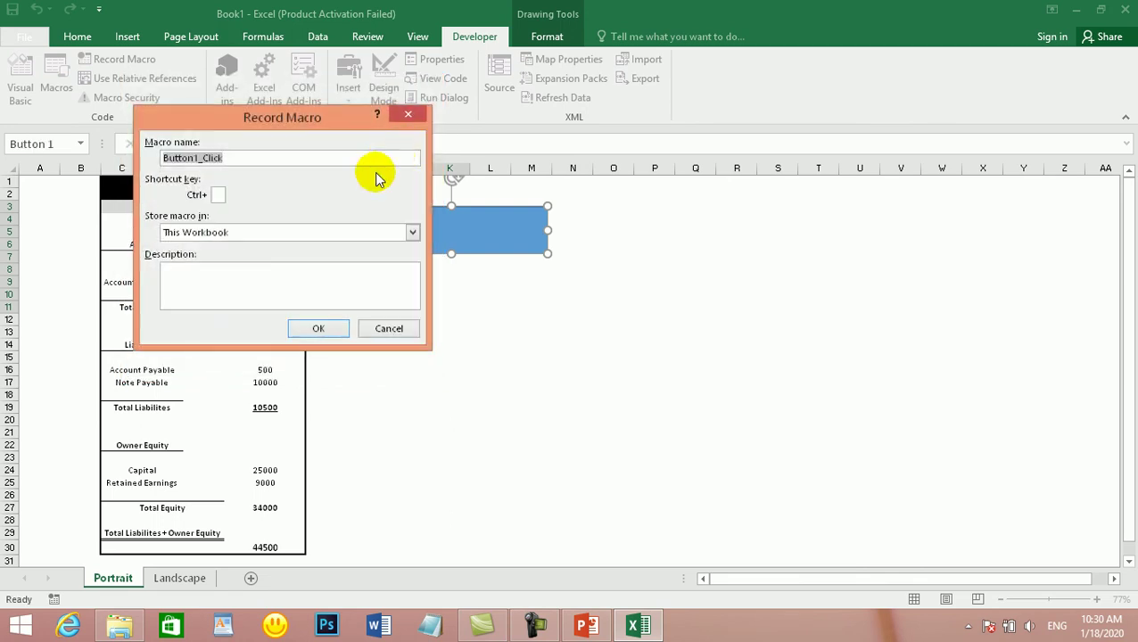
pyautogui.click(388, 328)
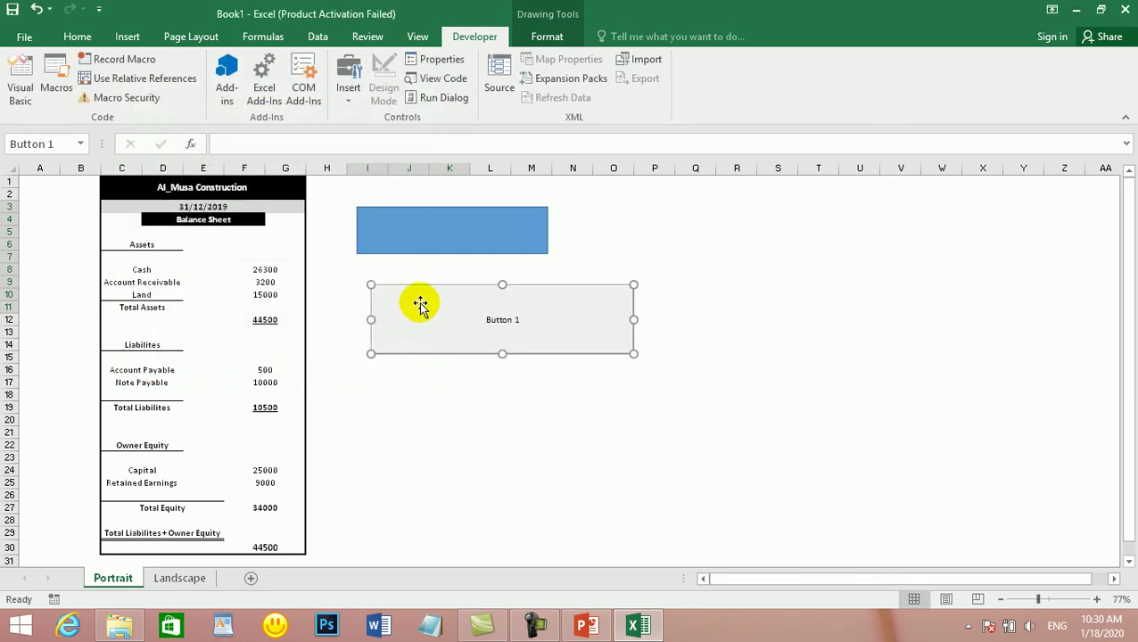
# Step: View the empty code window of the Portrait sheet in the Visual Basic editor, and close the editor
pyautogui.click(19, 81)
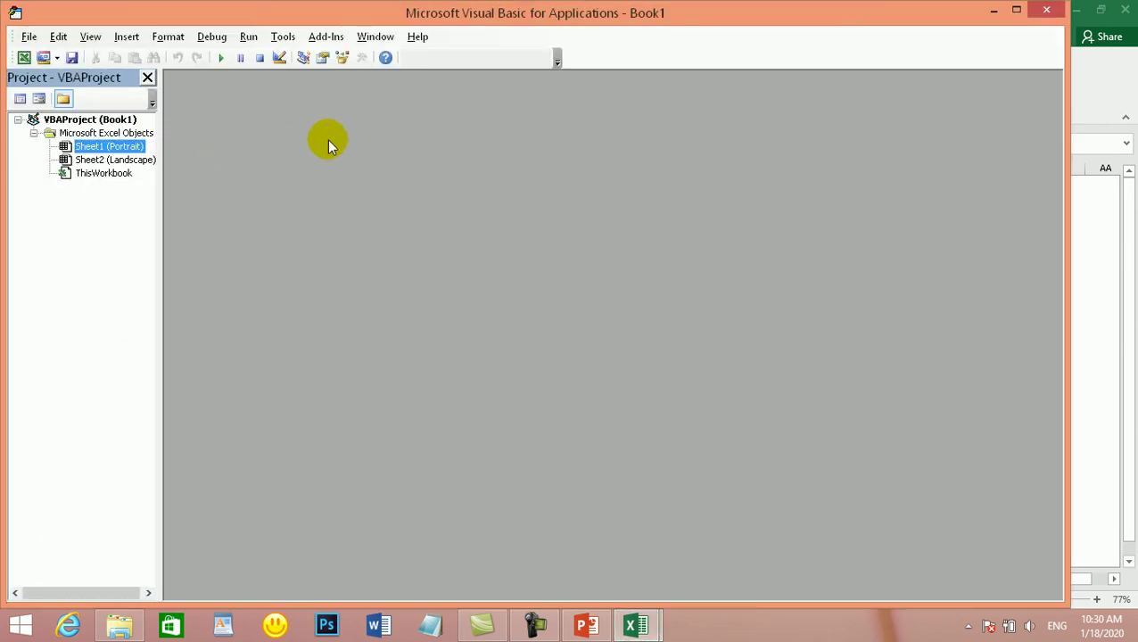
pyautogui.click(25, 100)
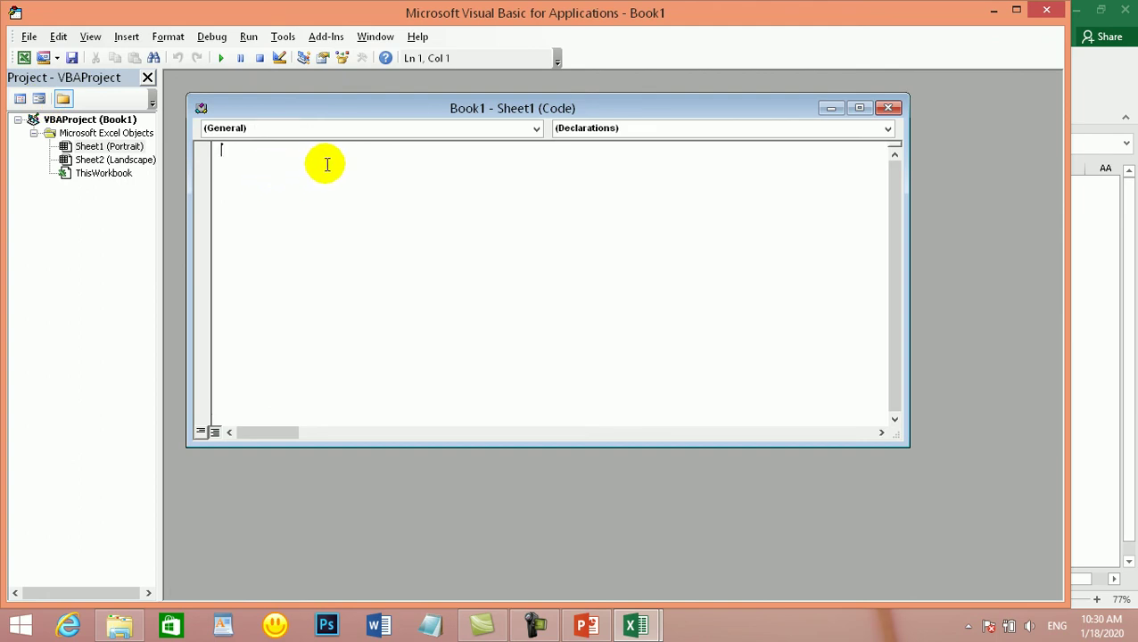
pyautogui.click(1042, 13)
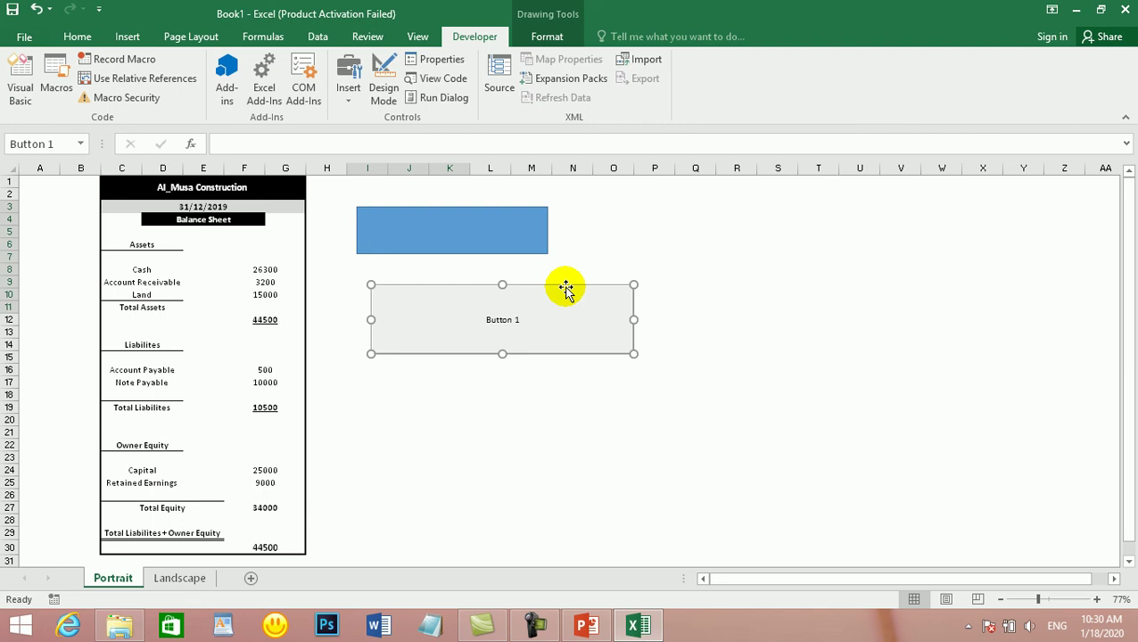
# Step: Delete the button control and the blue rectangle beside the balance sheet on the Portrait sheet
pyautogui.press('Delete')
pyautogui.click(470, 217)
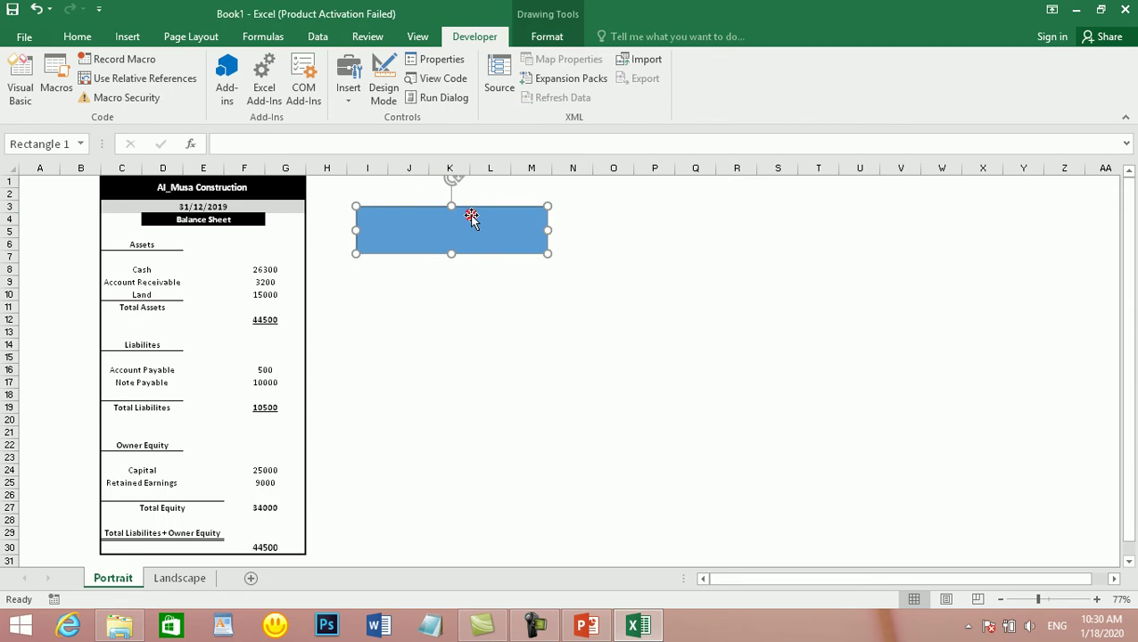
pyautogui.press('Delete')
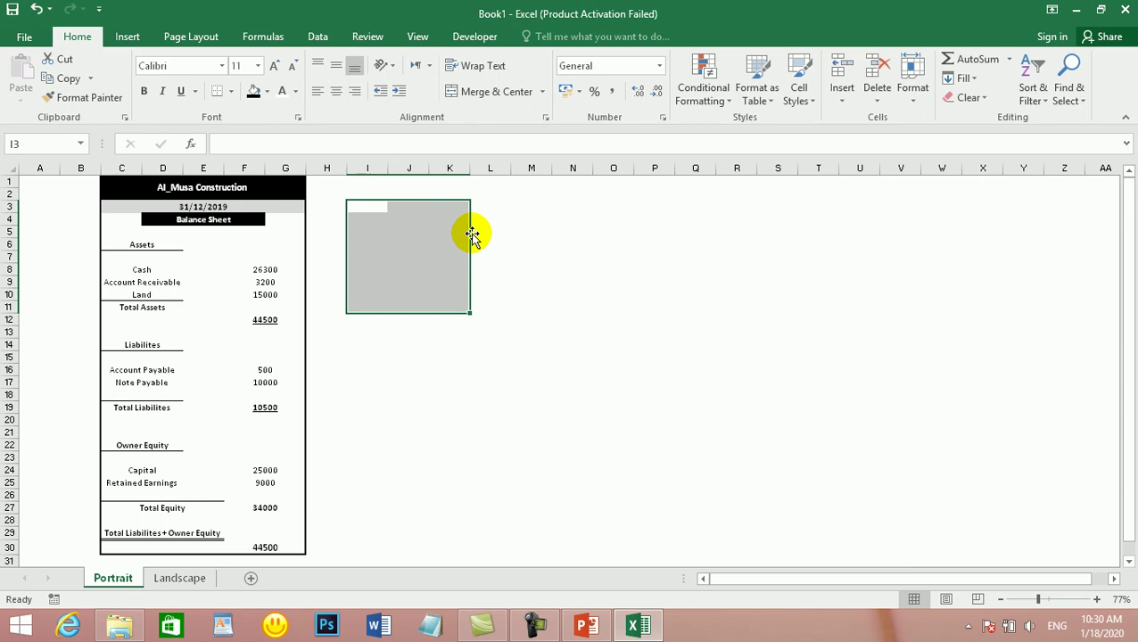
pyautogui.click(432, 233)
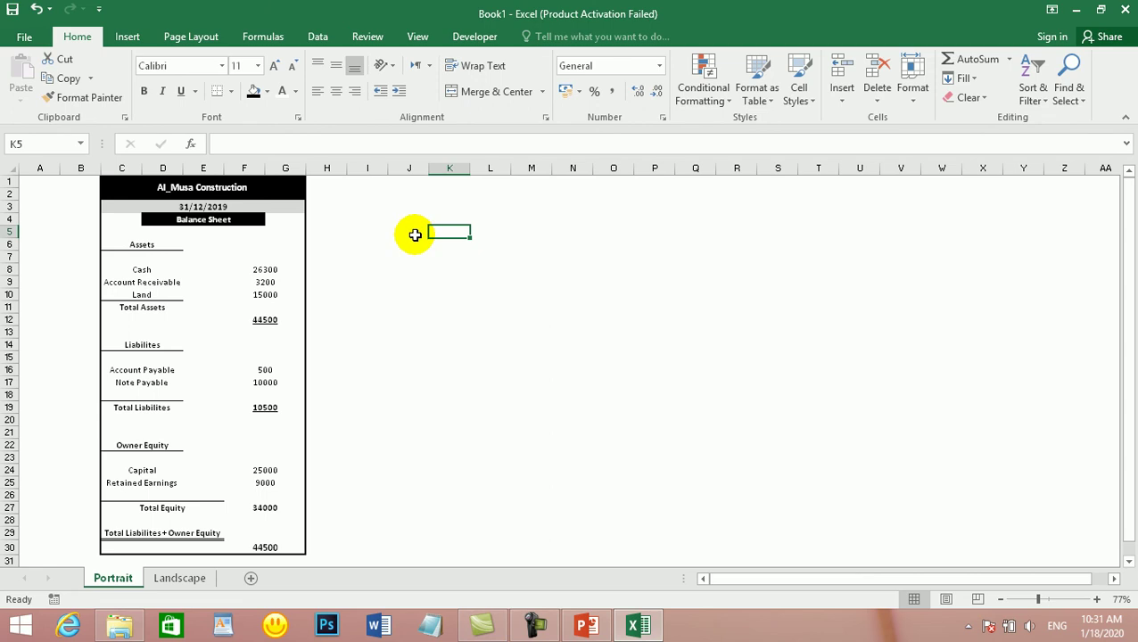
pyautogui.moveTo(447, 231); pyautogui.dragTo(535, 234)
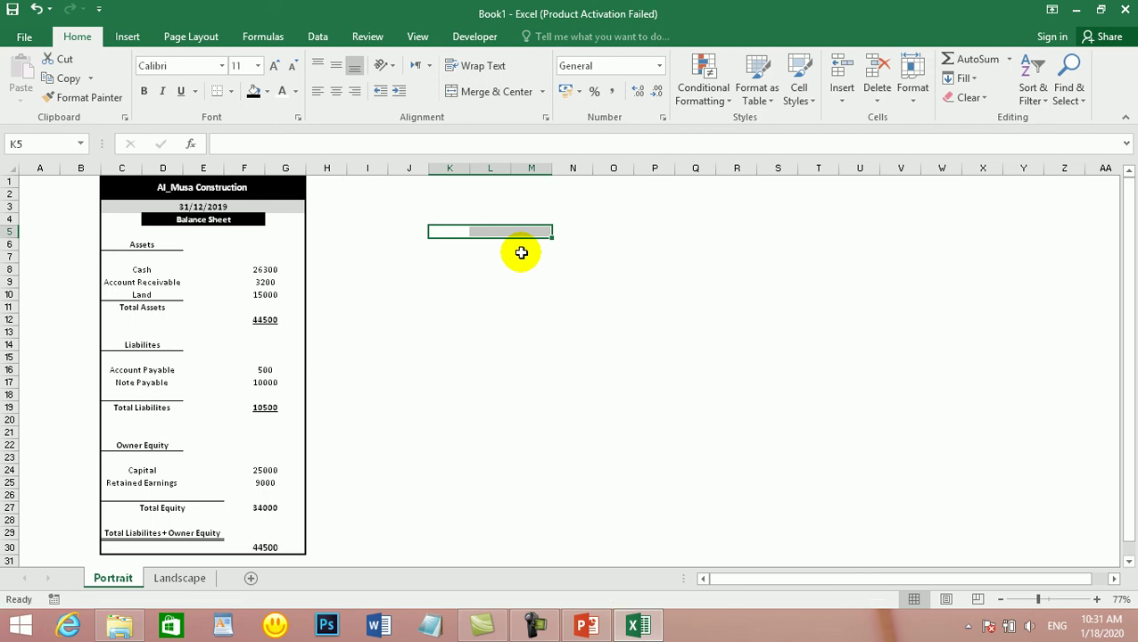
pyautogui.click(475, 283)
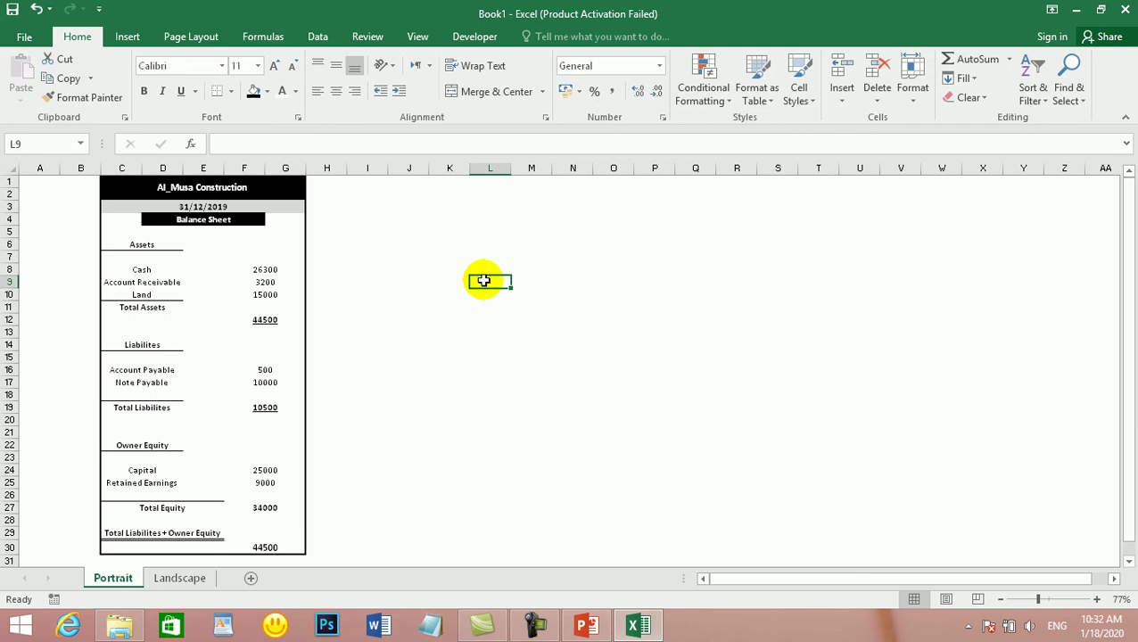
# Step: Open journal.xlsx from the desktop, examine its general journal layout, and close the workbook
pyautogui.click(1076, 9)
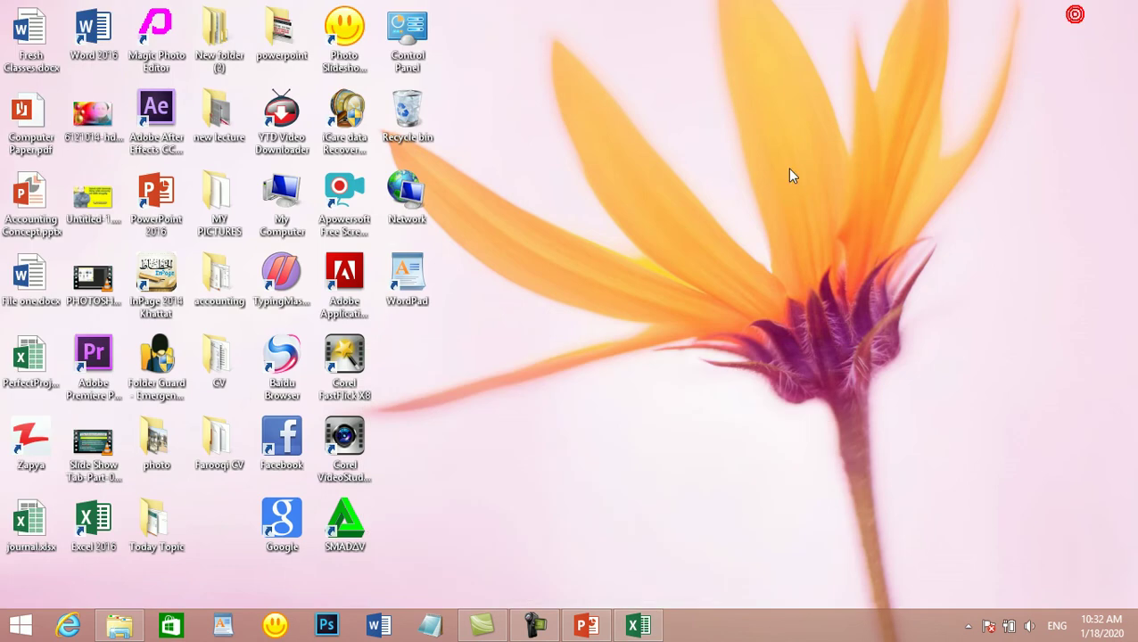
pyautogui.doubleClick(19, 533)
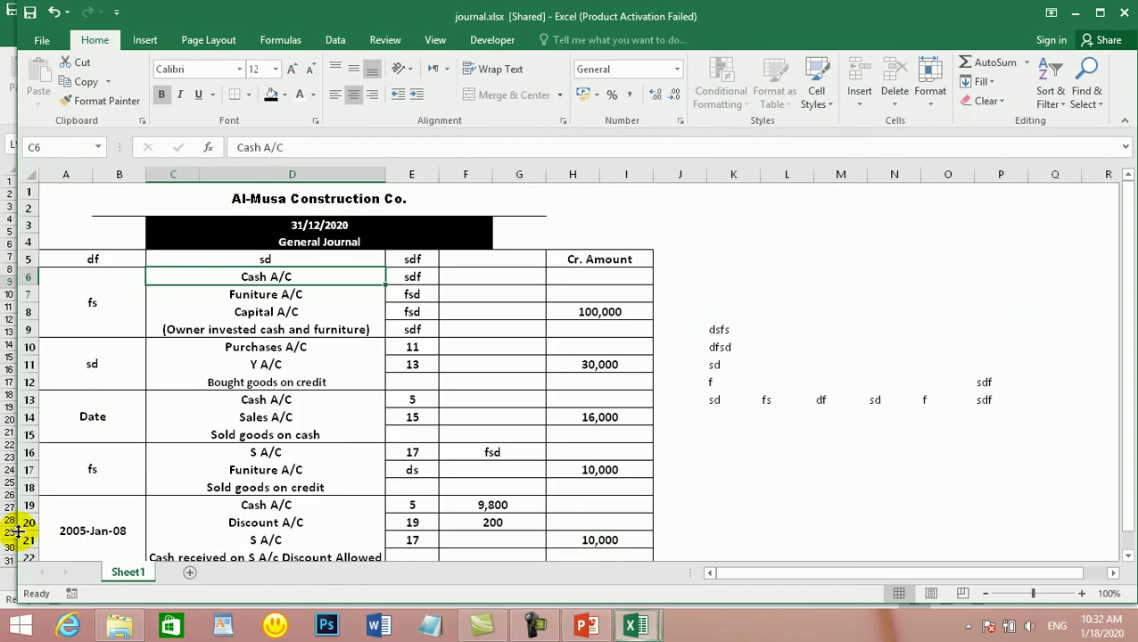
pyautogui.click(497, 350)
pyautogui.click(592, 291)
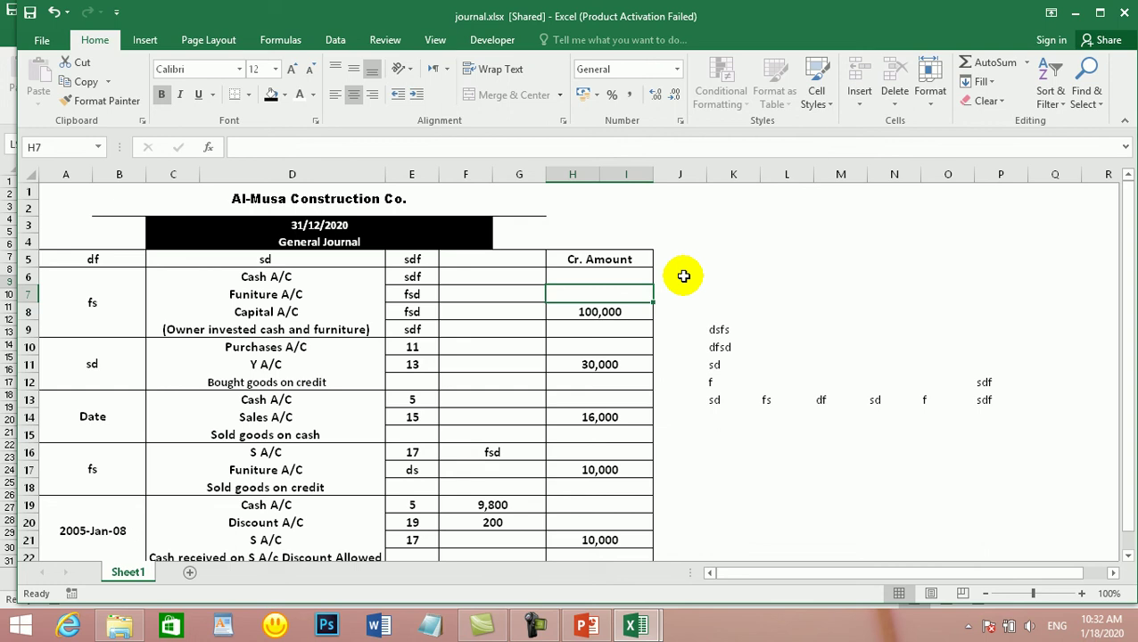
pyautogui.click(1126, 13)
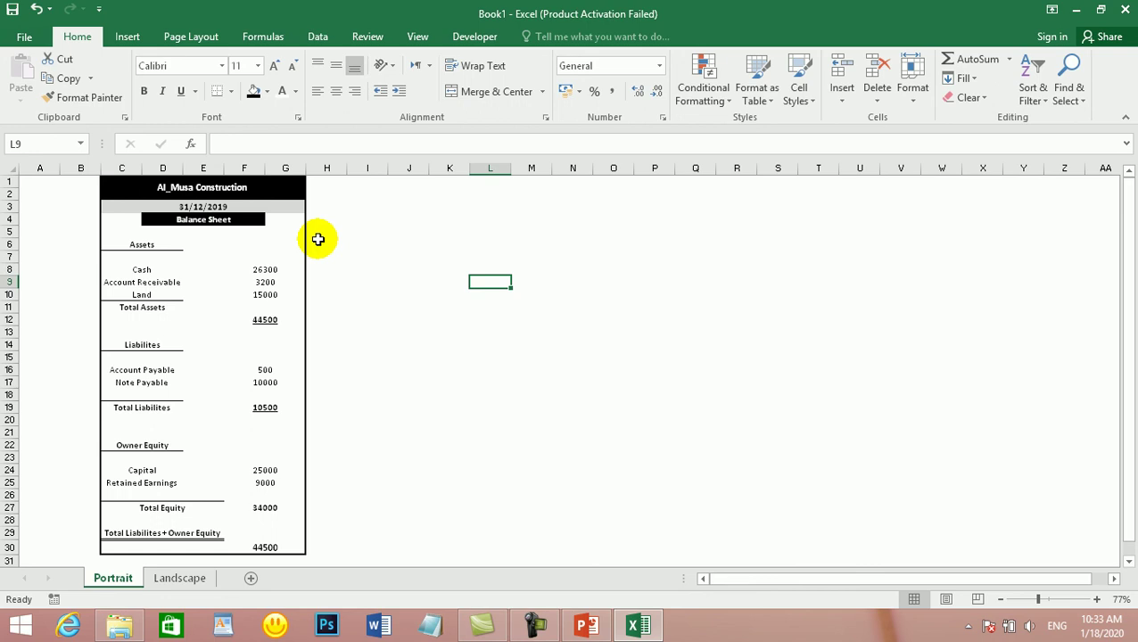
pyautogui.click(378, 260)
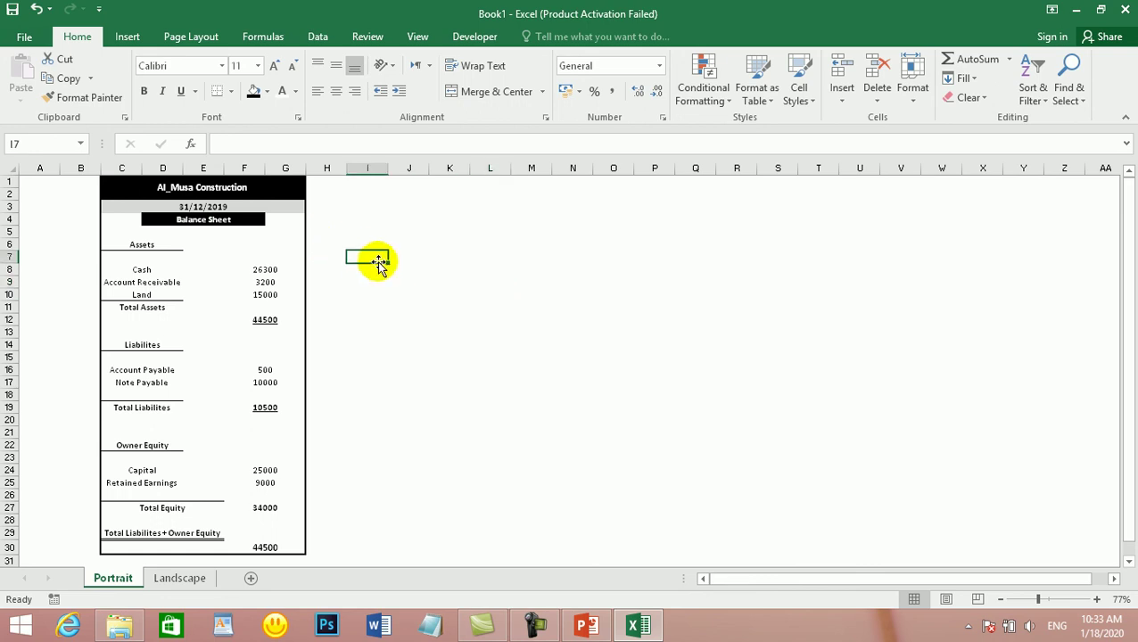
pyautogui.click(449, 267)
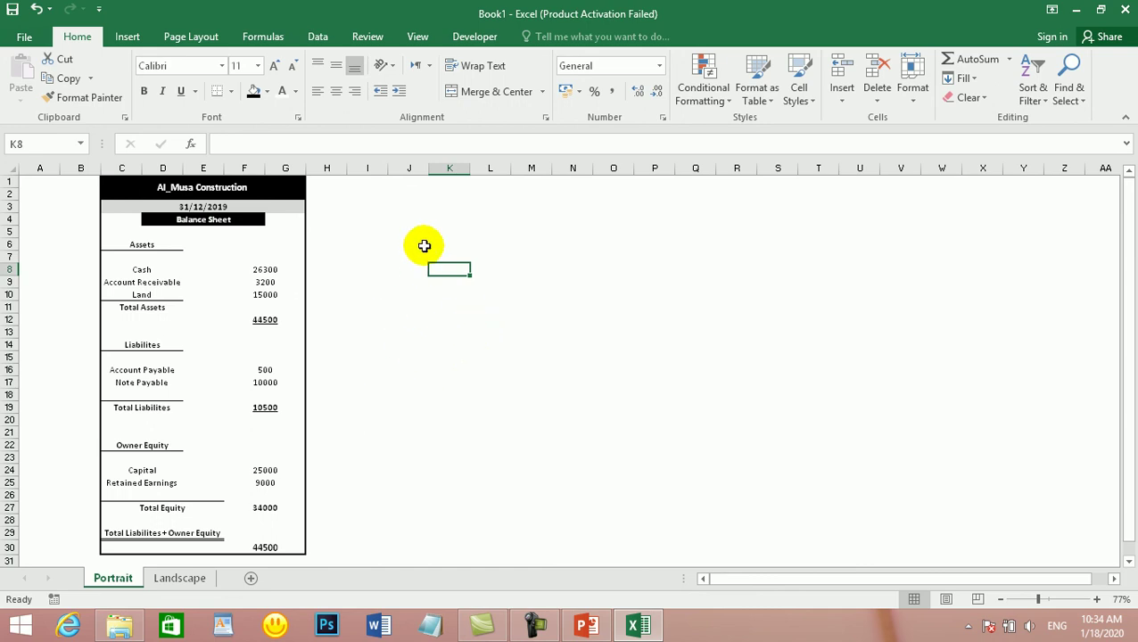
pyautogui.moveTo(430, 245); pyautogui.dragTo(553, 233)
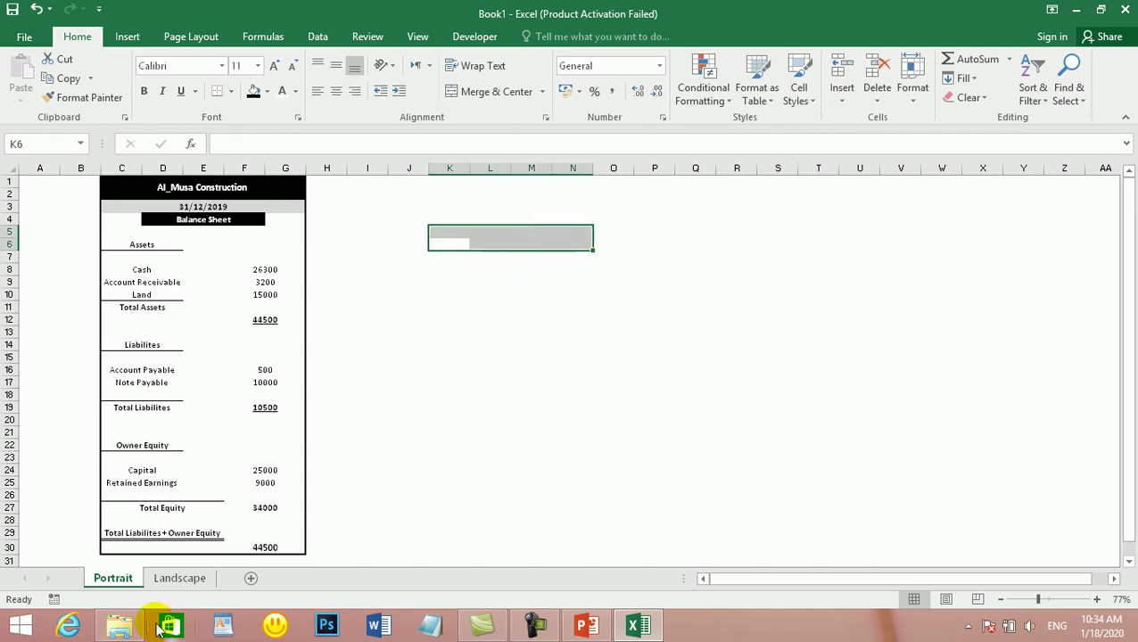
# Step: On the Landscape sheet, merge and center E8:F8 and enter a bold "Assets" heading
pyautogui.click(179, 578)
pyautogui.click(466, 303)
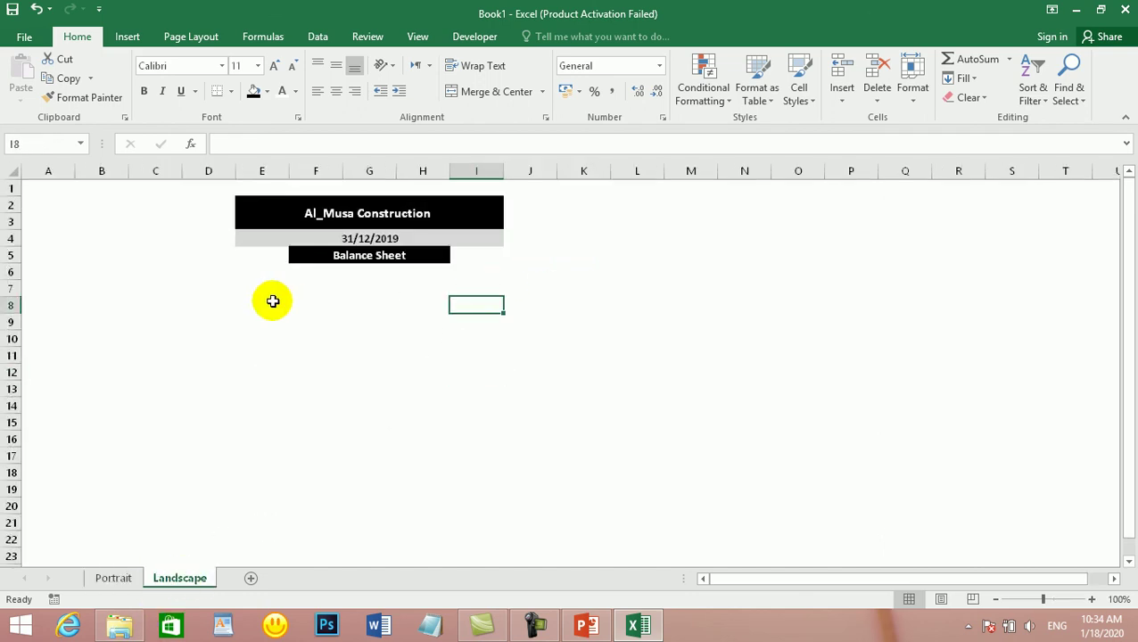
pyautogui.moveTo(257, 301); pyautogui.dragTo(335, 302)
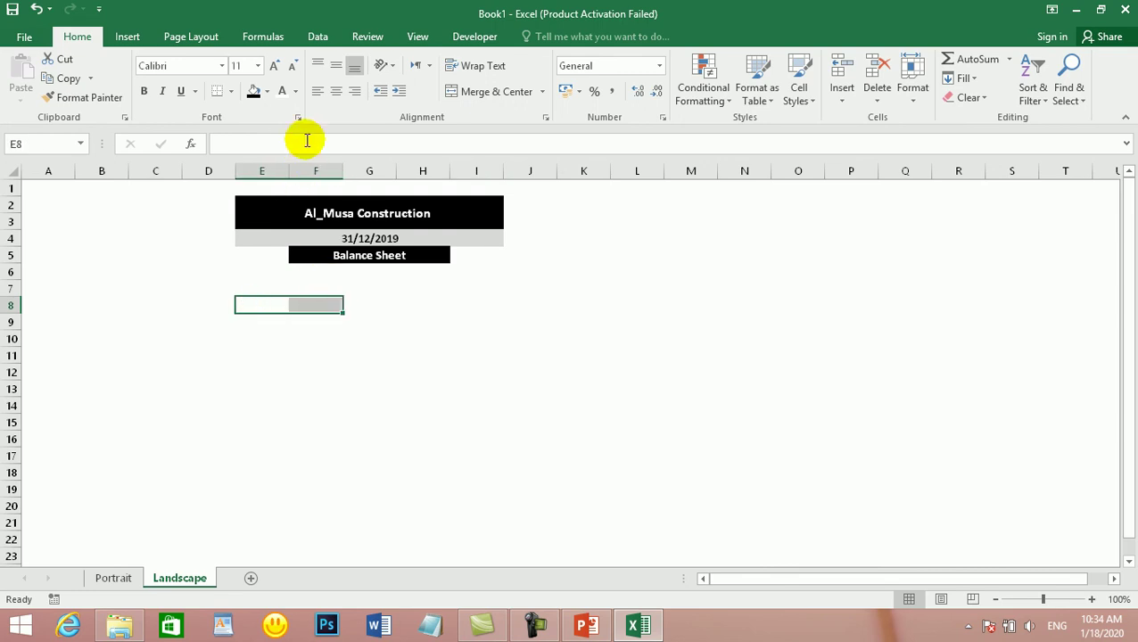
pyautogui.click(493, 90)
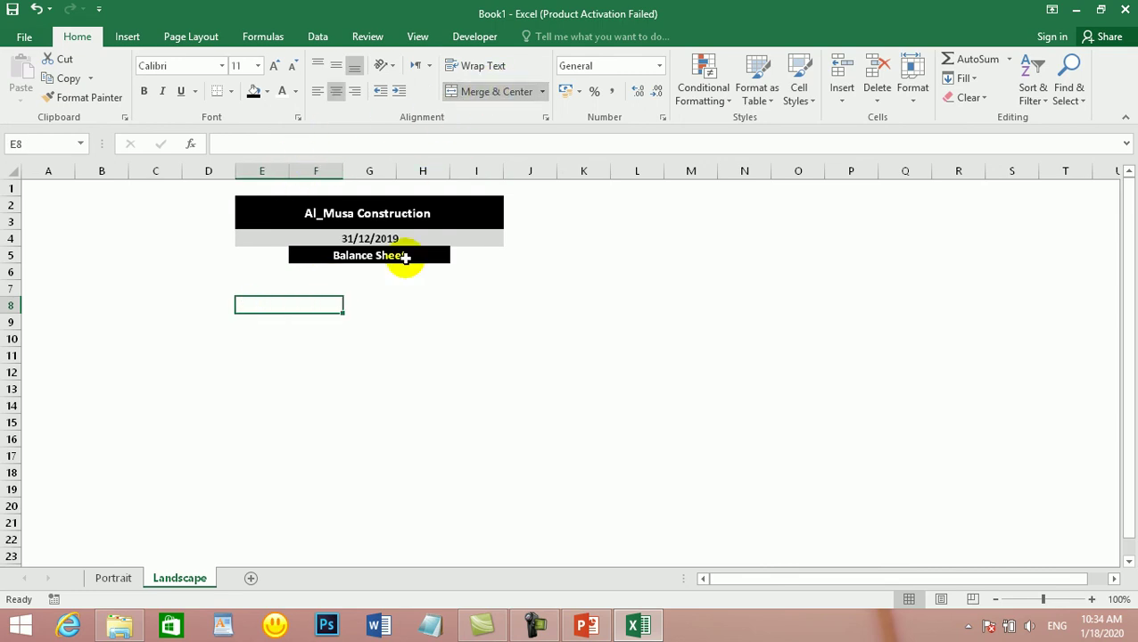
pyautogui.write('Assets')
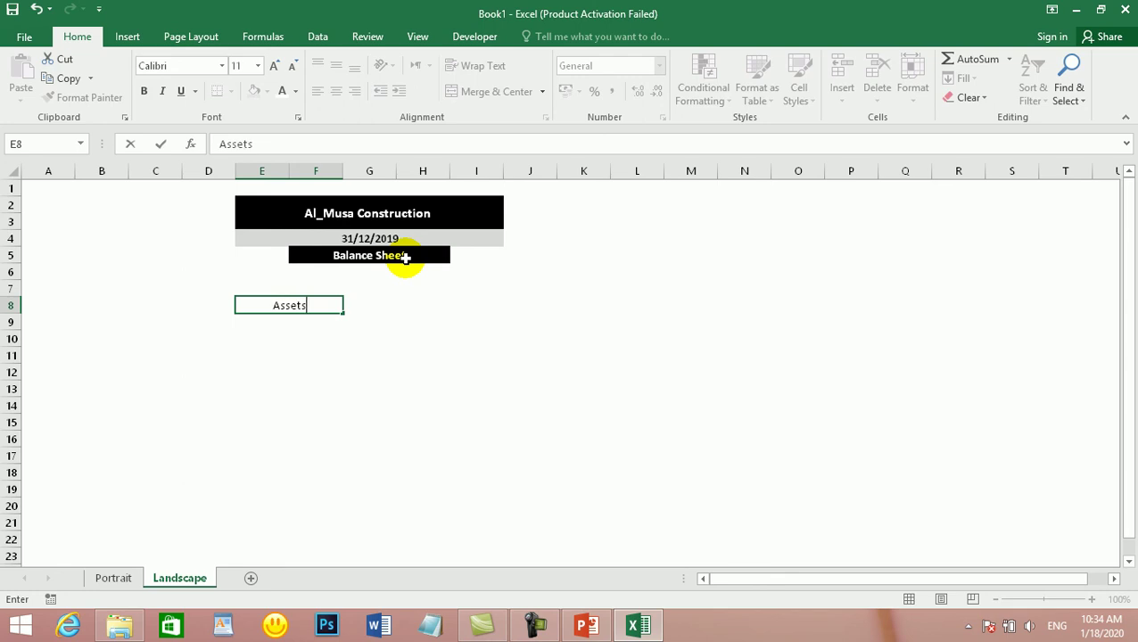
pyautogui.press('Return')
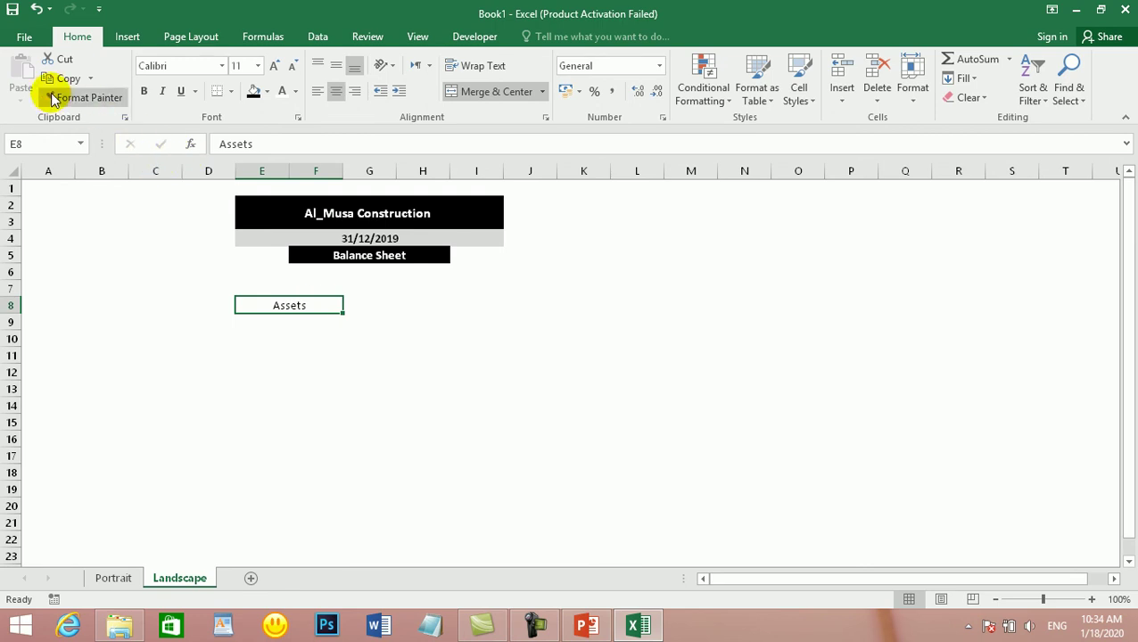
pyautogui.click(145, 93)
pyautogui.click(424, 418)
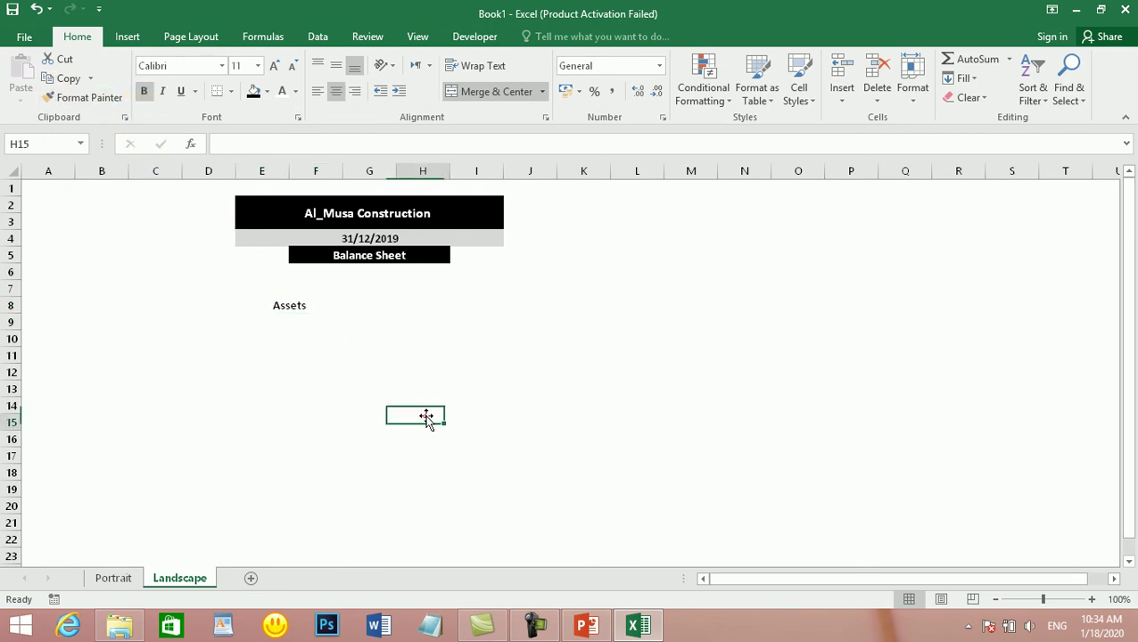
# Step: Clear the Assets heading in E8 on the Landscape sheet and replace it with a copy of the Portrait sheet's Assets heading from C6
pyautogui.click(301, 314)
pyautogui.press('Delete')
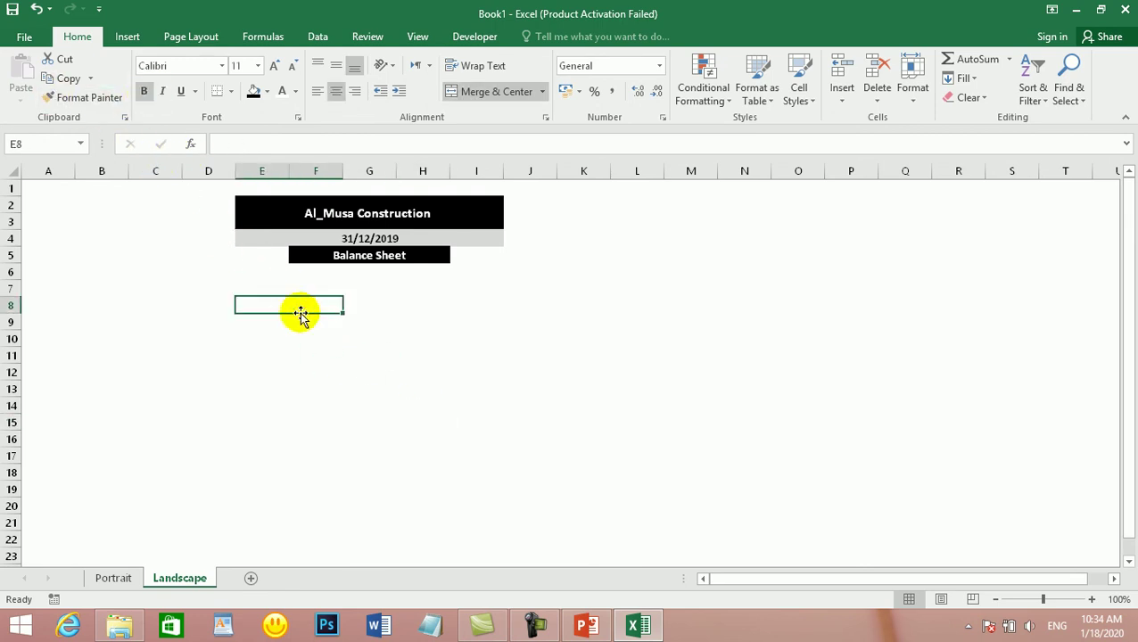
pyautogui.click(122, 580)
pyautogui.click(145, 244)
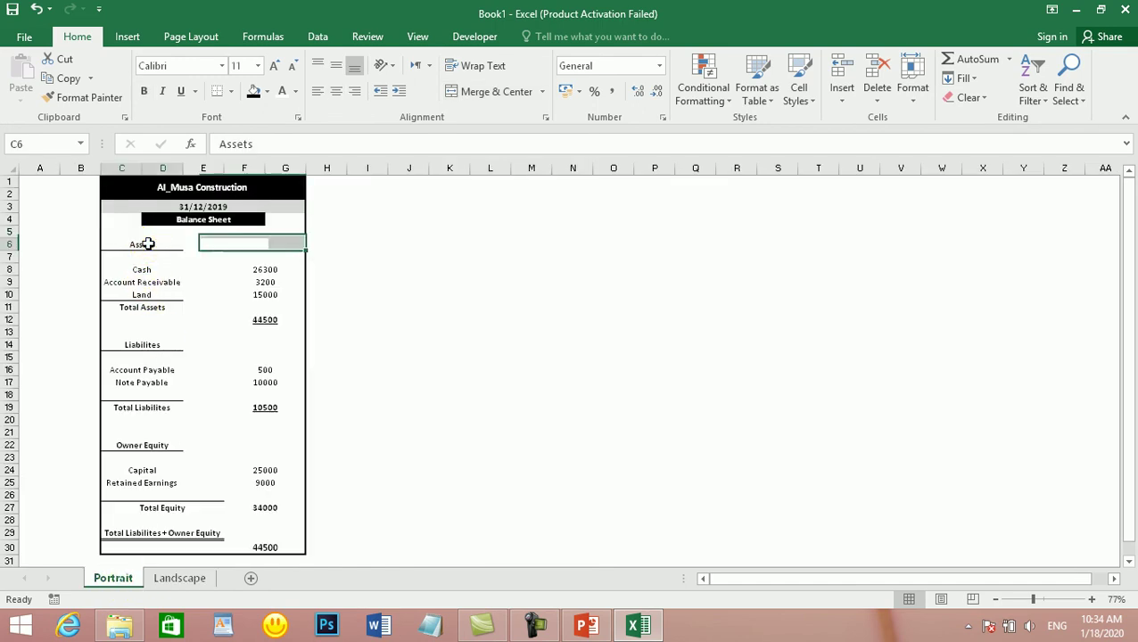
pyautogui.hotkey('ctrl', 'c')
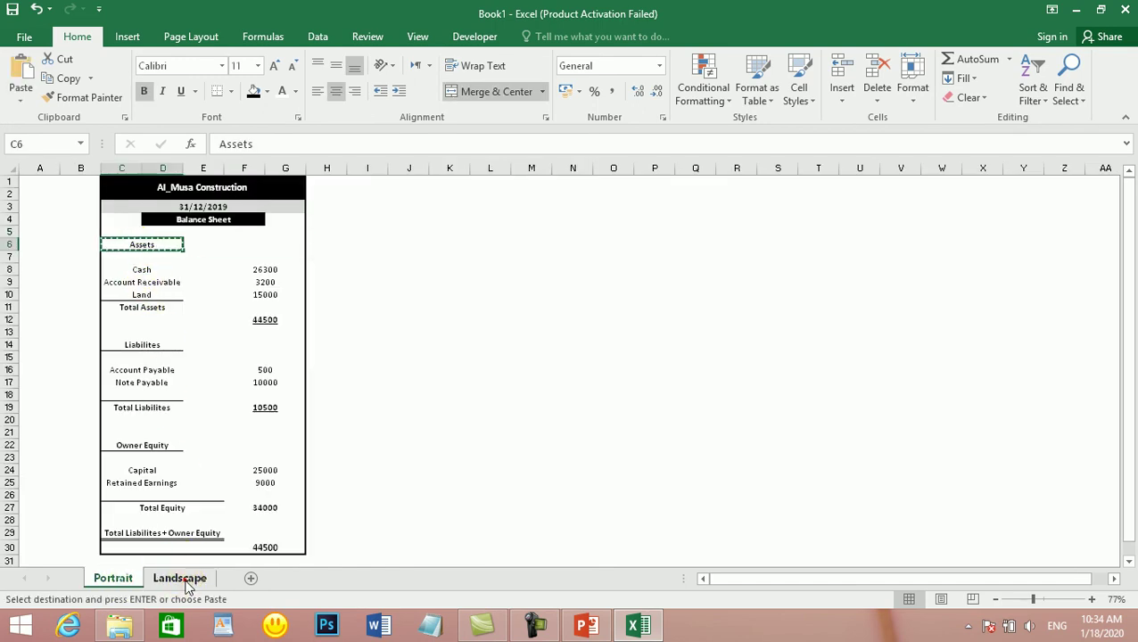
pyautogui.click(179, 578)
pyautogui.hotkey('ctrl', 'v')
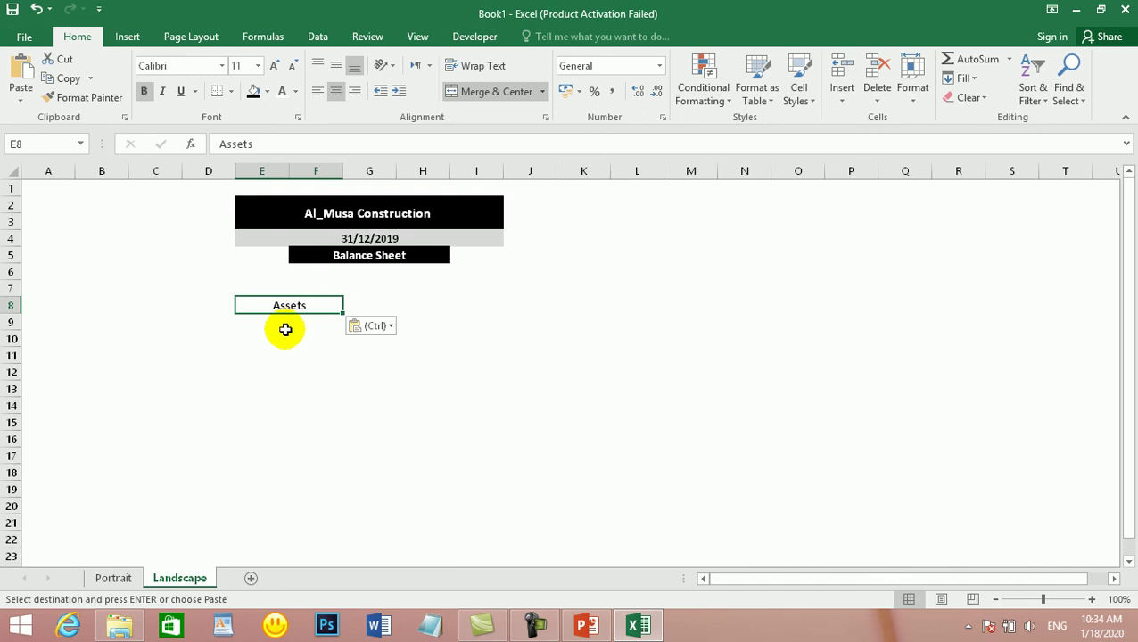
# Step: Remove all borders from the Assets heading cell E8 on the Landscape sheet
pyautogui.click(295, 340)
pyautogui.click(297, 306)
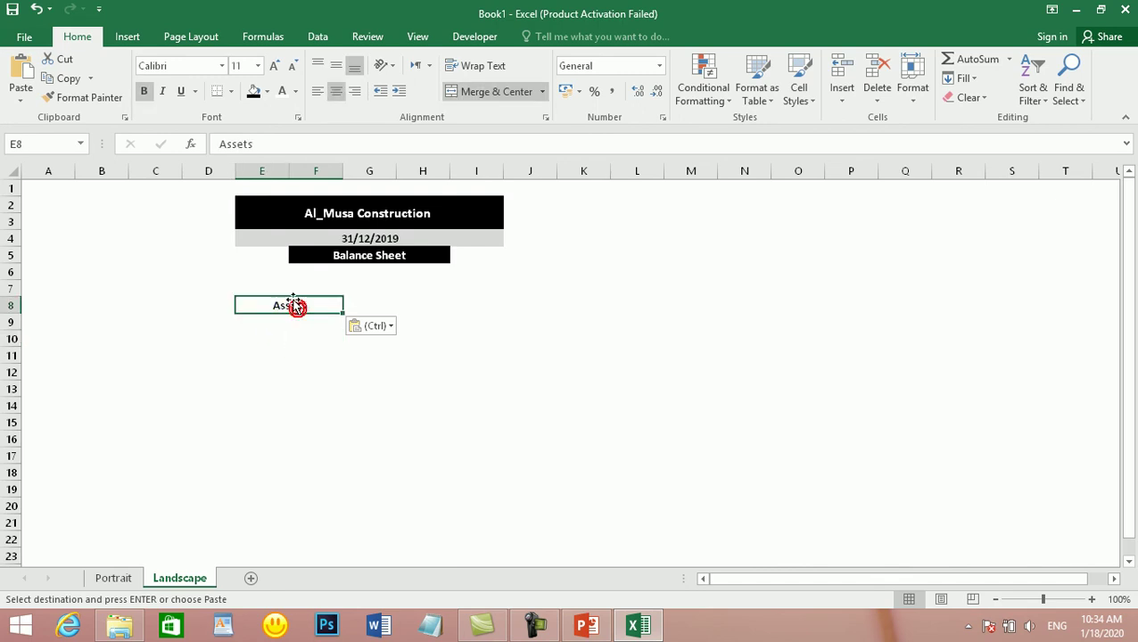
pyautogui.click(234, 90)
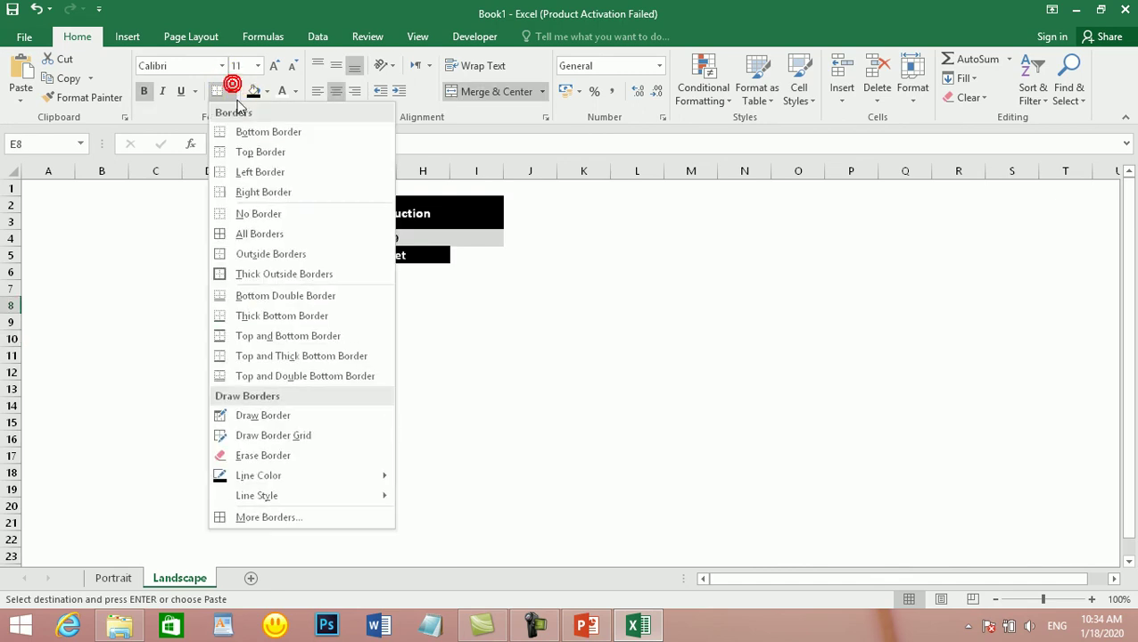
pyautogui.click(257, 216)
pyautogui.click(469, 355)
pyautogui.click(310, 304)
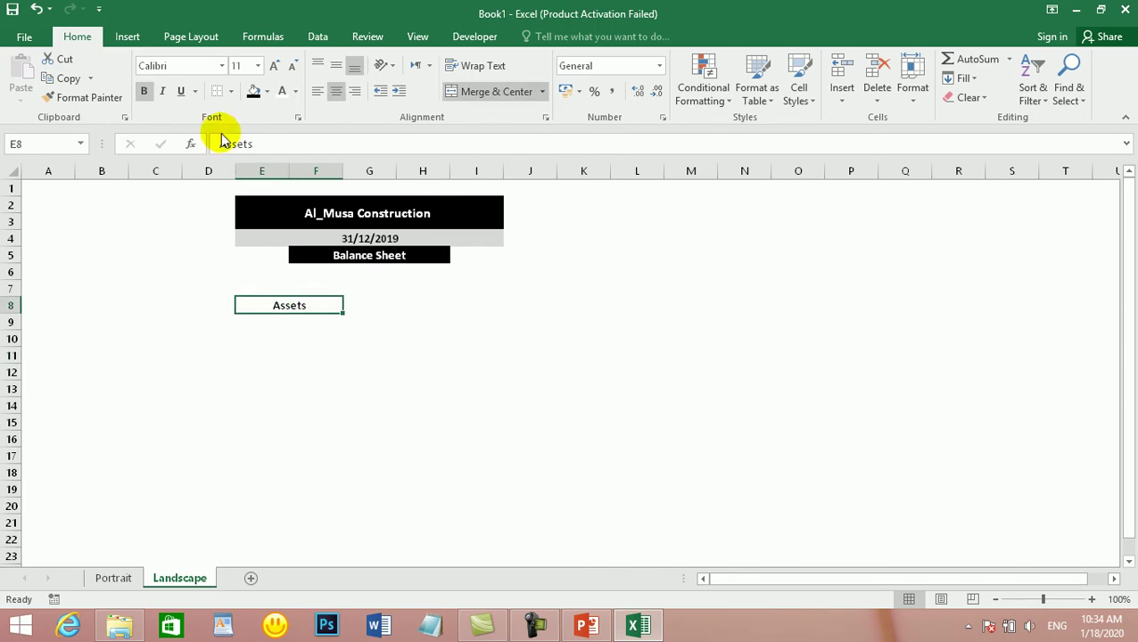
pyautogui.click(231, 91)
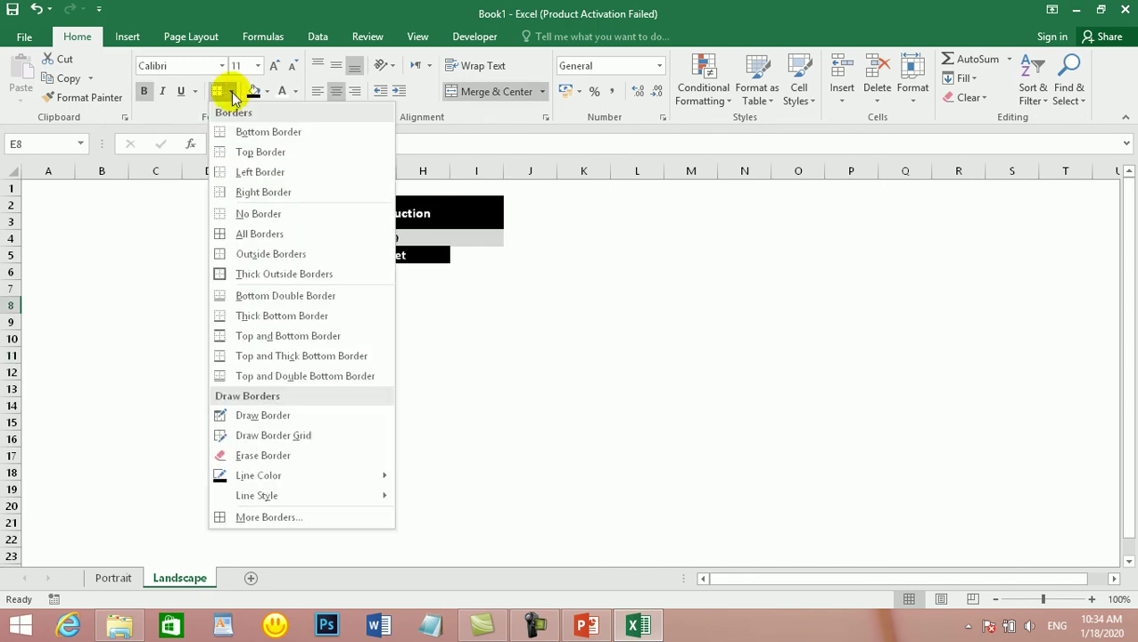
pyautogui.moveTo(363, 494)
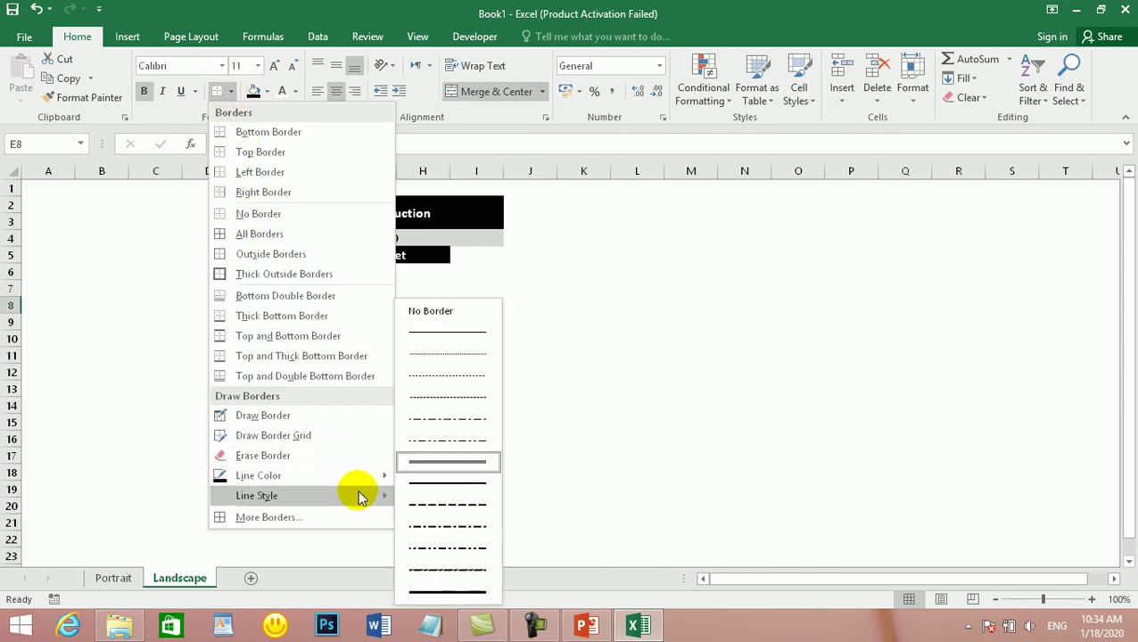
pyautogui.click(457, 334)
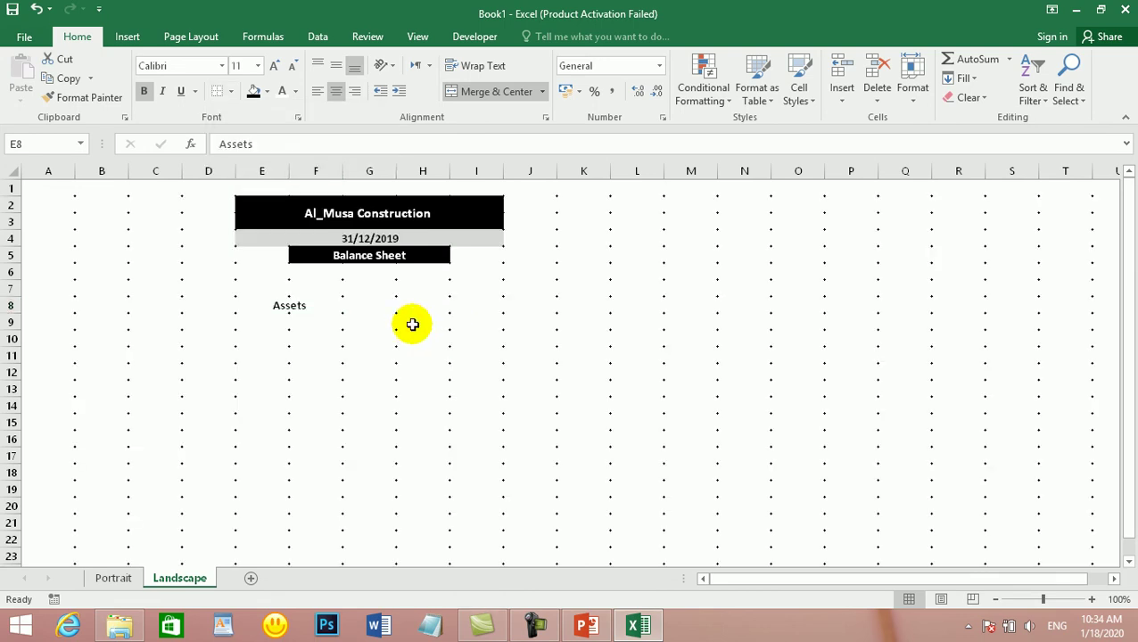
pyautogui.press('Escape')
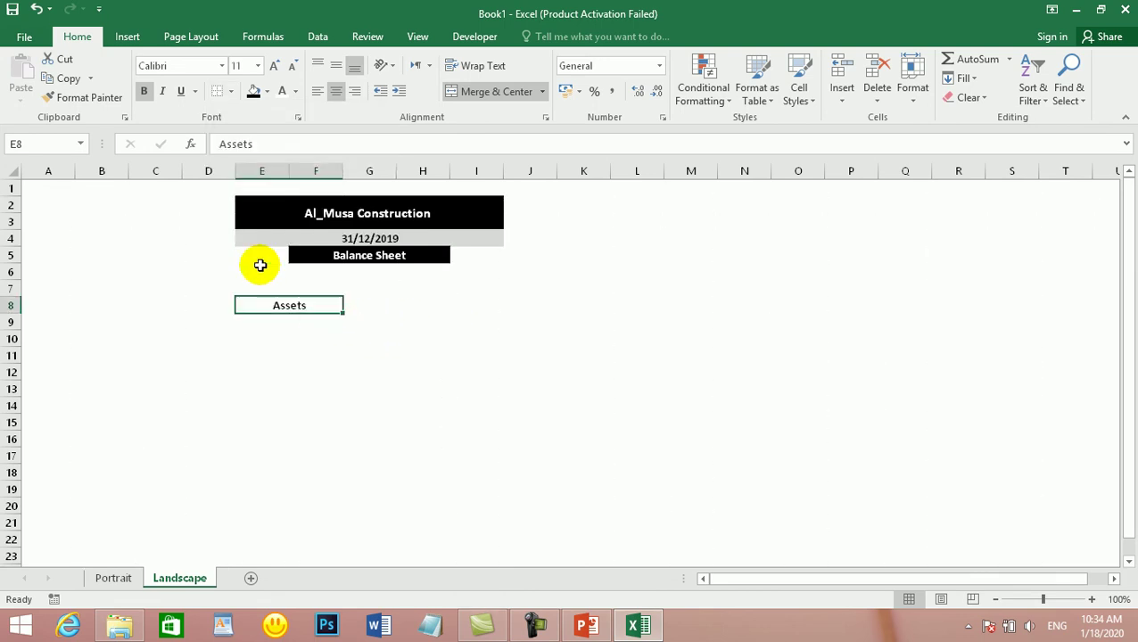
# Step: Add a bottom border to the Assets heading cell E8 on the Landscape sheet
pyautogui.click(230, 90)
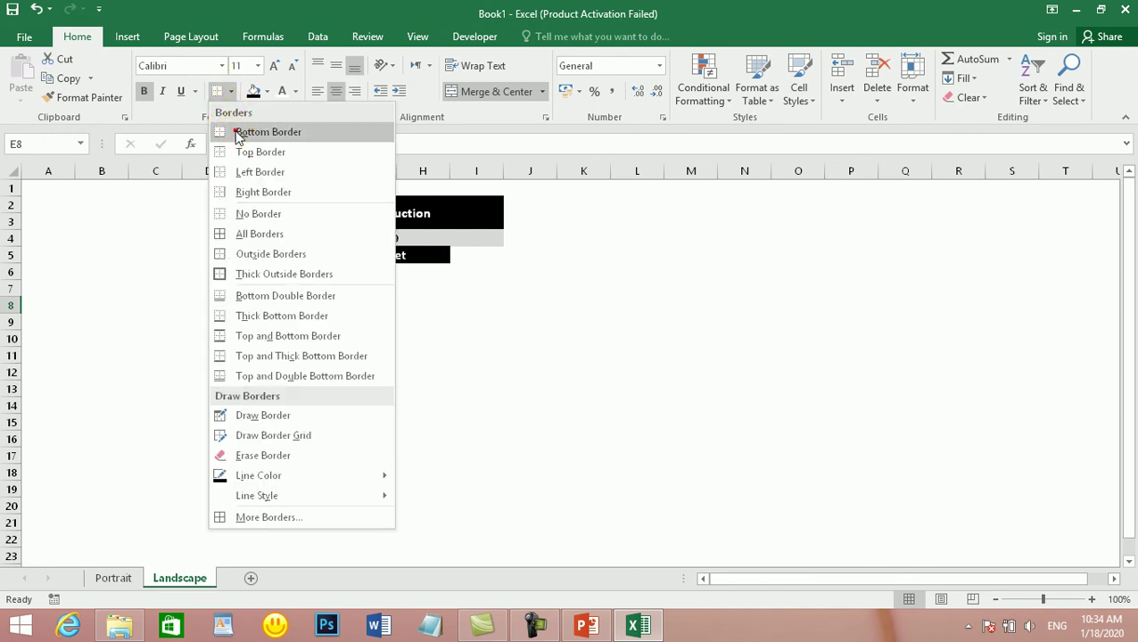
pyautogui.click(237, 132)
pyautogui.click(348, 374)
pyautogui.click(293, 302)
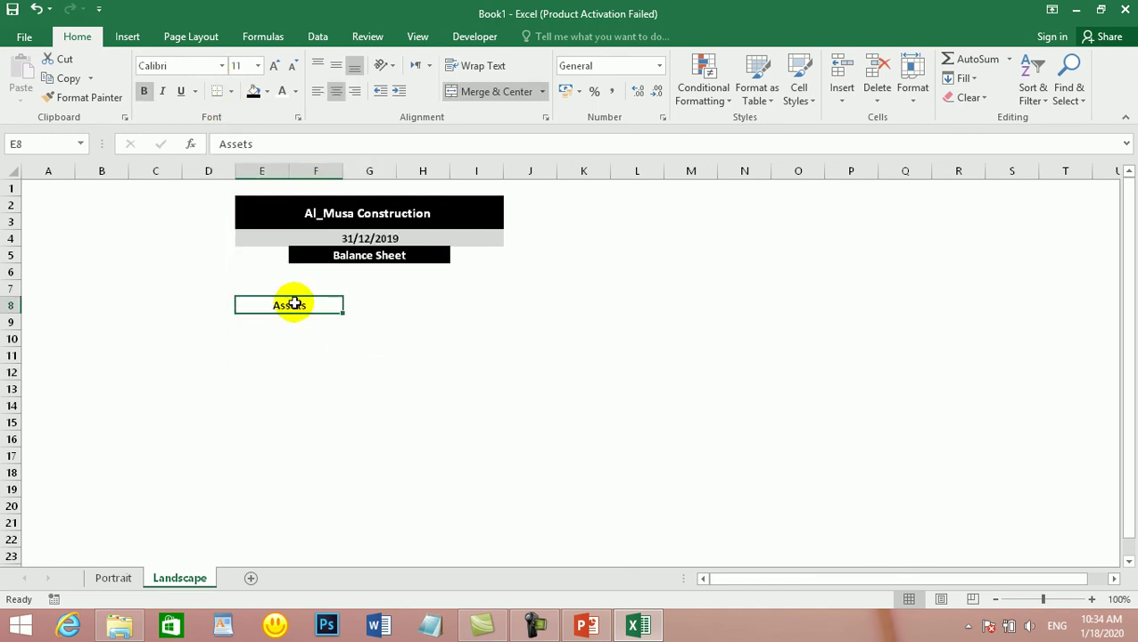
# Step: Copy the asset rows from Cash down to the total assets amount, C8:G12, on the Portrait sheet
pyautogui.click(120, 578)
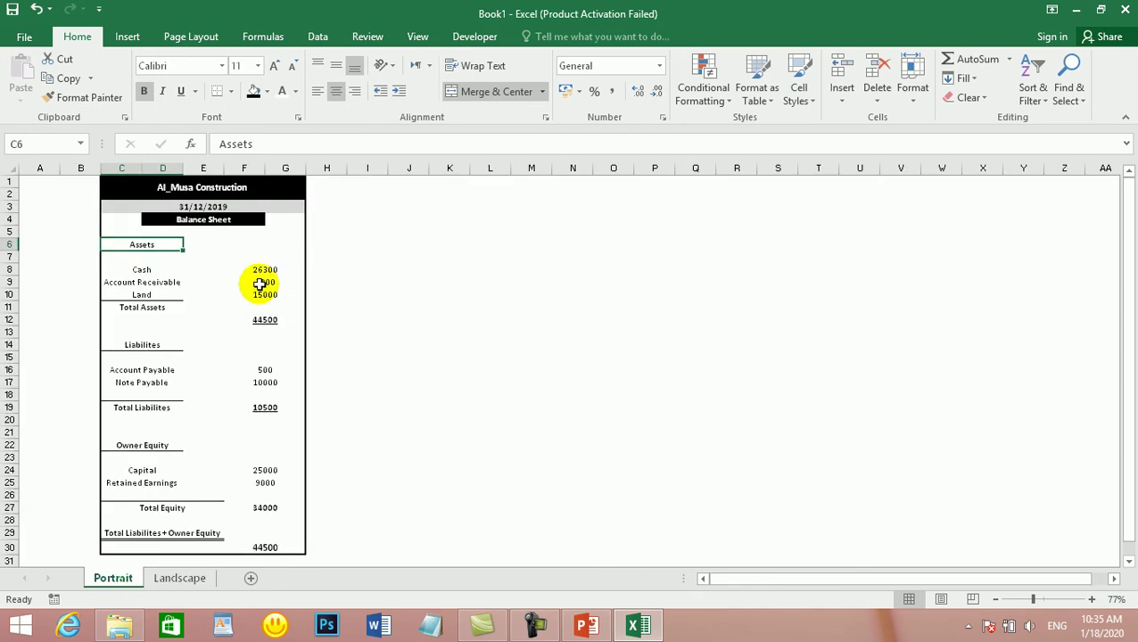
pyautogui.doubleClick(170, 270)
pyautogui.click(179, 306)
pyautogui.moveTo(135, 268); pyautogui.dragTo(255, 318)
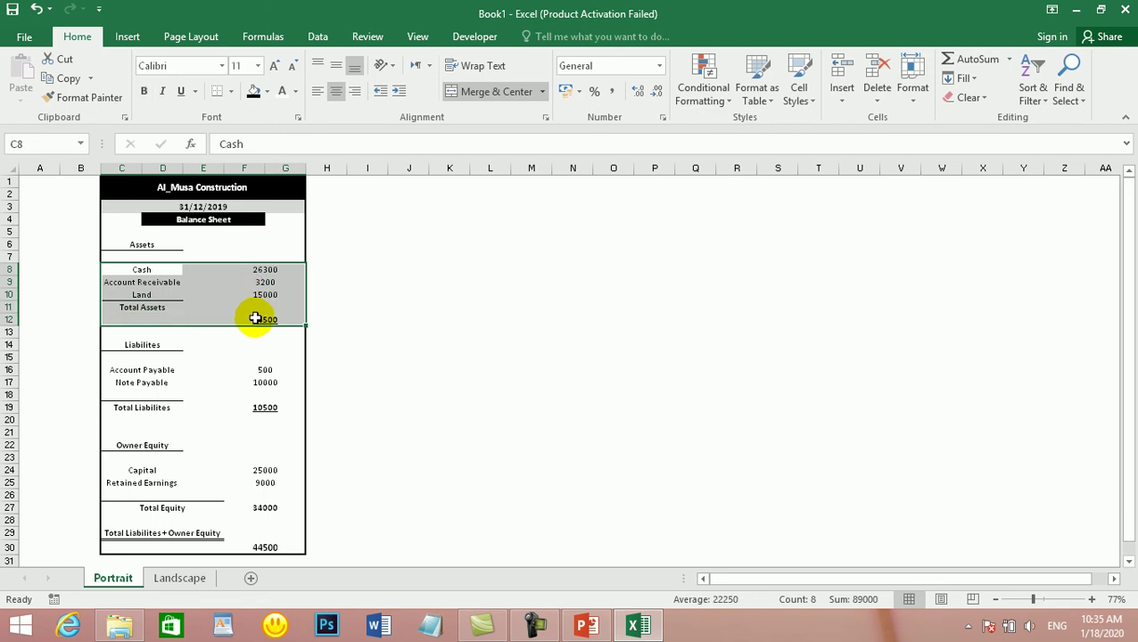
pyautogui.hotkey('ctrl', 'c')
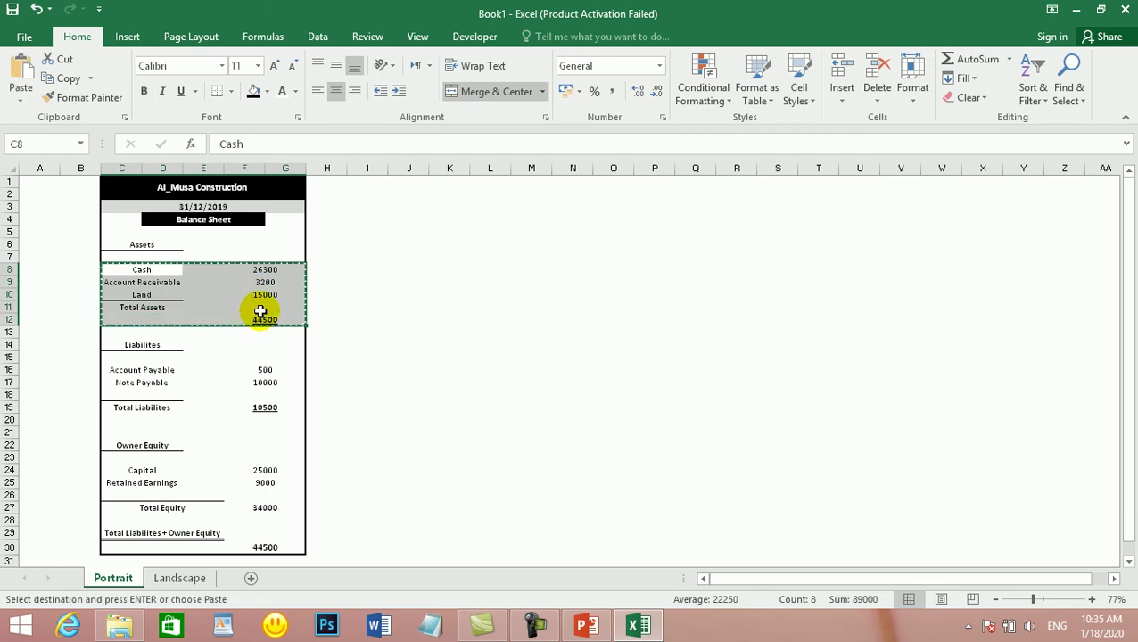
# Step: Try to place the copied asset rows below the Assets heading at E10 on the Landscape sheet
pyautogui.click(190, 581)
pyautogui.click(300, 338)
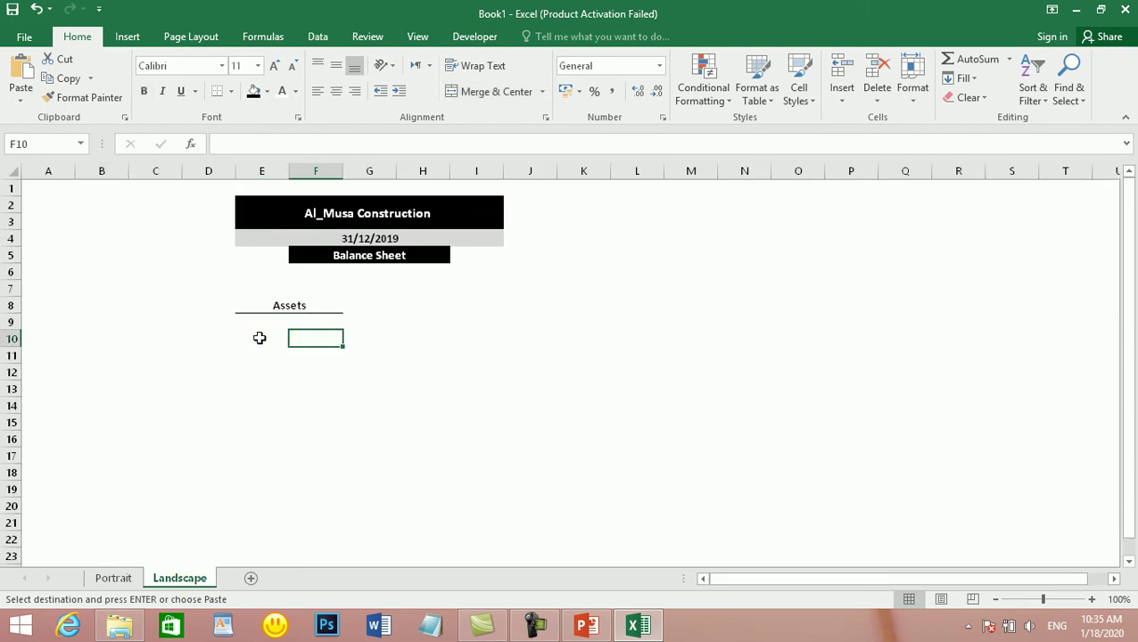
pyautogui.moveTo(259, 338); pyautogui.dragTo(292, 336)
pyautogui.click(279, 355)
pyautogui.doubleClick(263, 338)
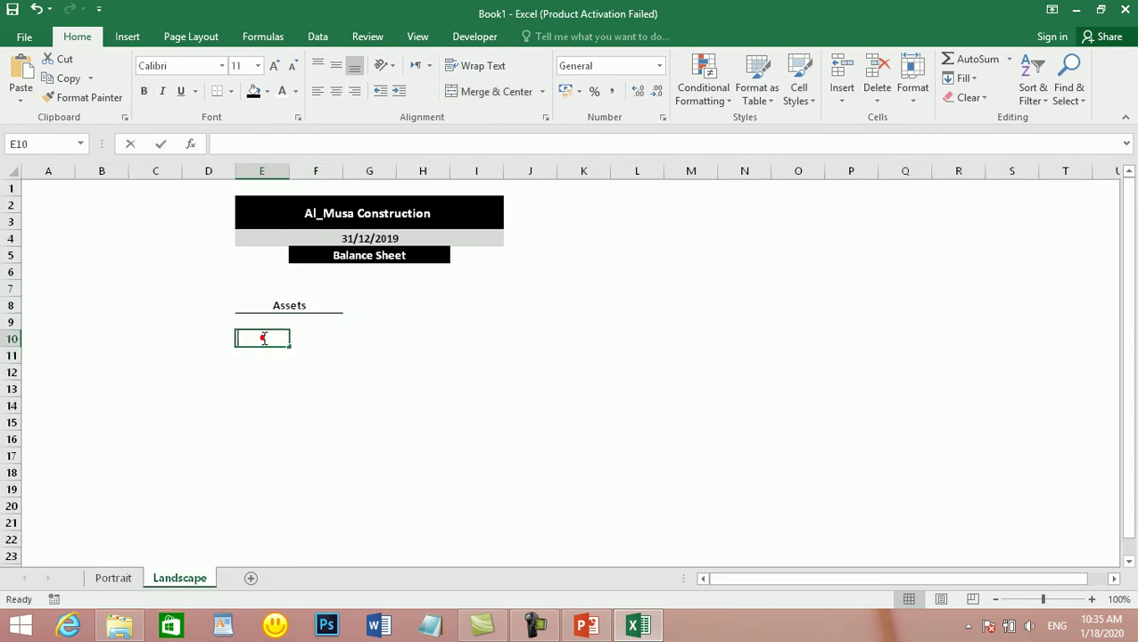
pyautogui.click(306, 347)
pyautogui.click(255, 336)
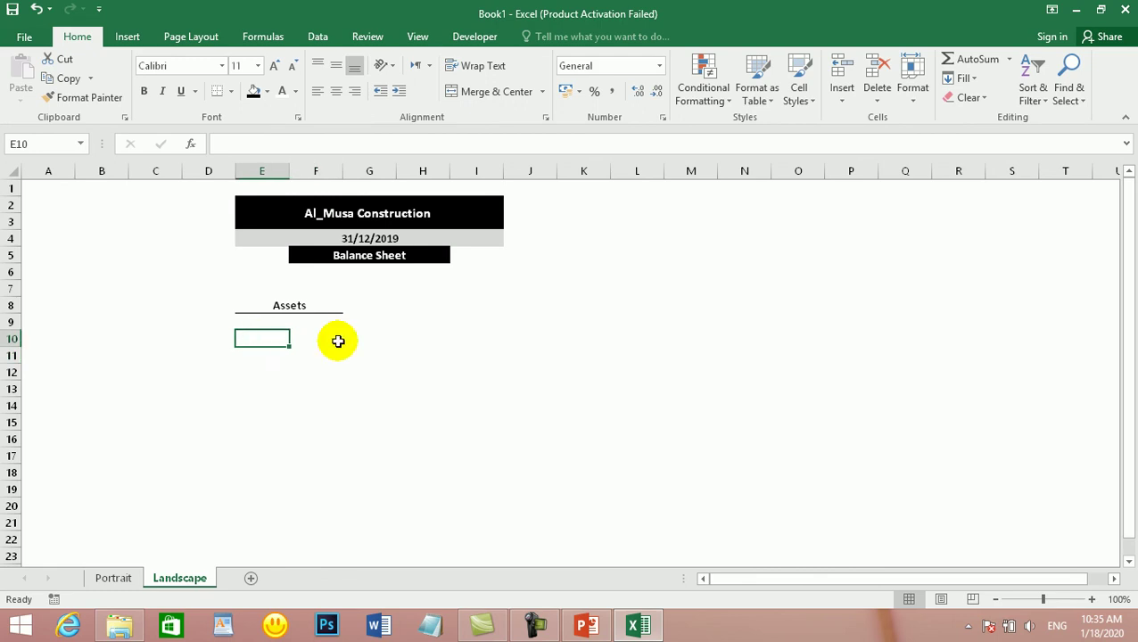
pyautogui.hotkey('ctrl', 'c')
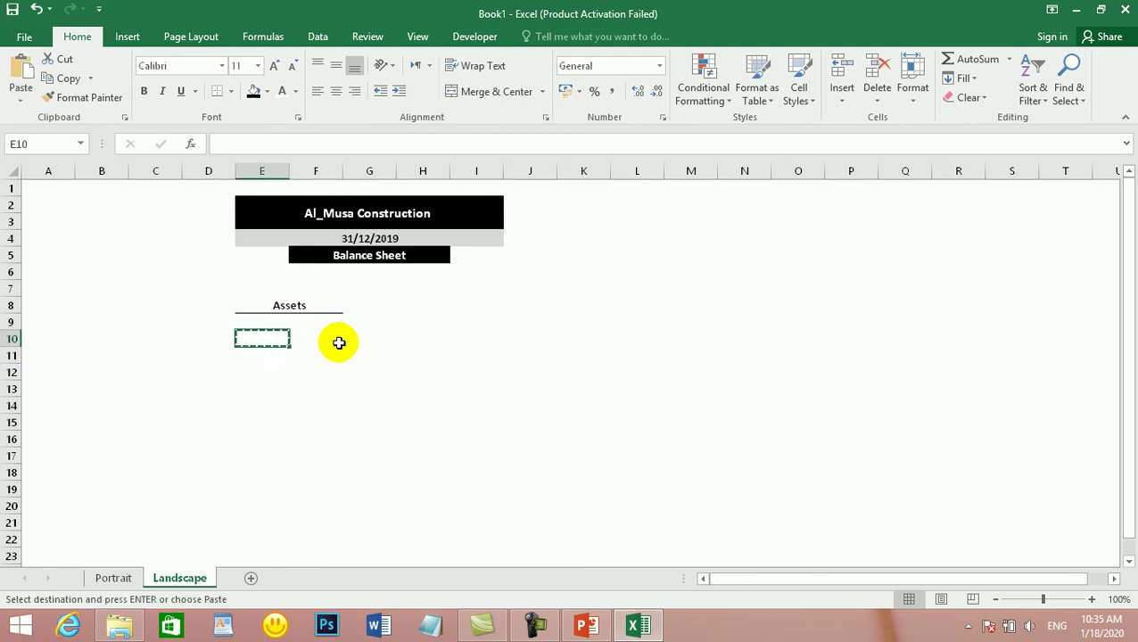
pyautogui.hotkey('ctrl', 'v')
# Step: Copy C8:G12 from the Portrait sheet again and paste it at E10 on the Landscape sheet
pyautogui.click(123, 581)
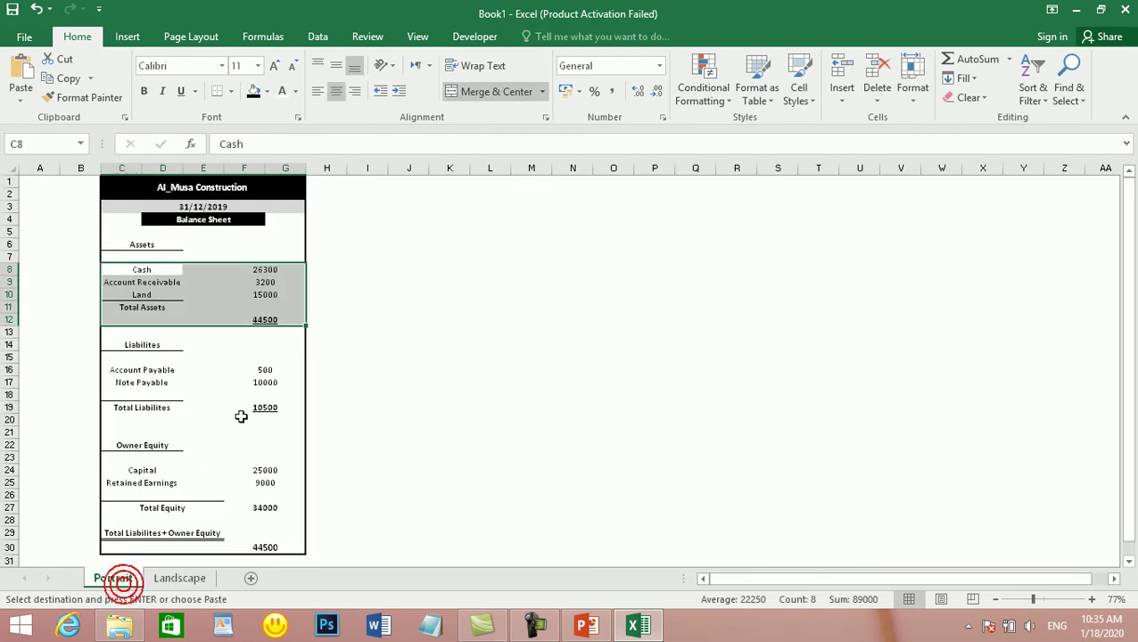
pyautogui.rightClick(209, 289)
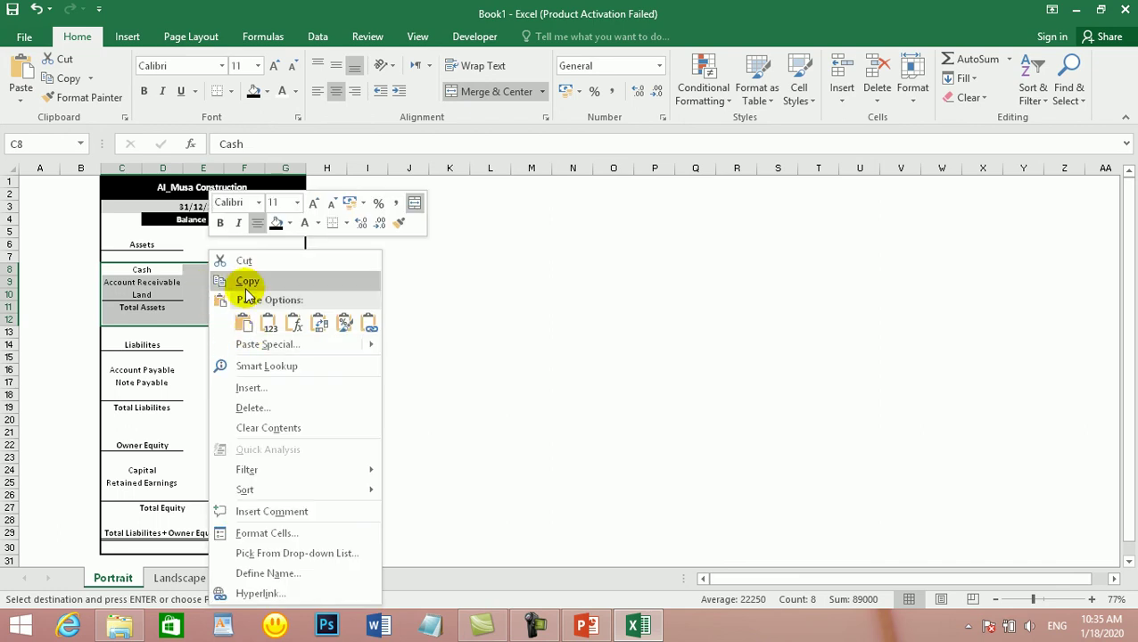
pyautogui.click(247, 281)
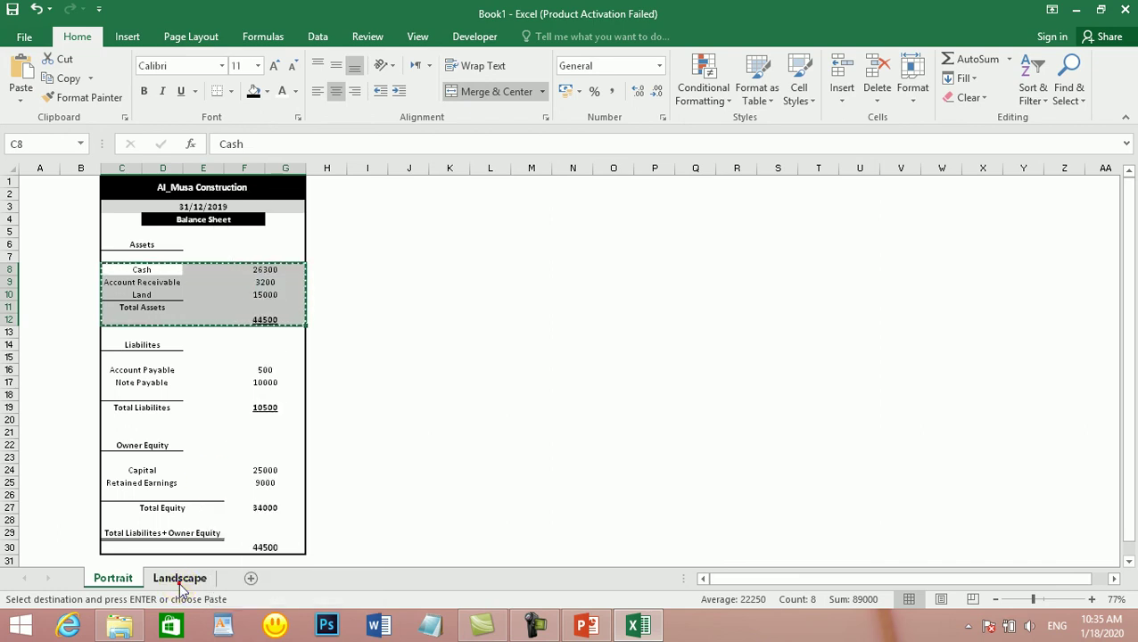
pyautogui.click(197, 582)
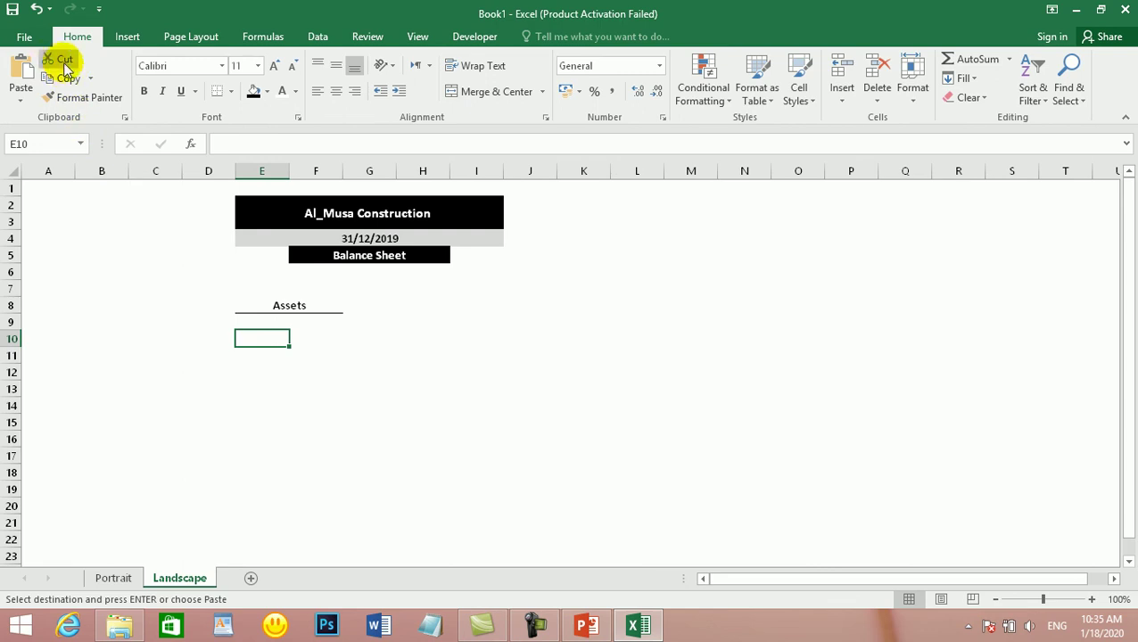
pyautogui.click(22, 66)
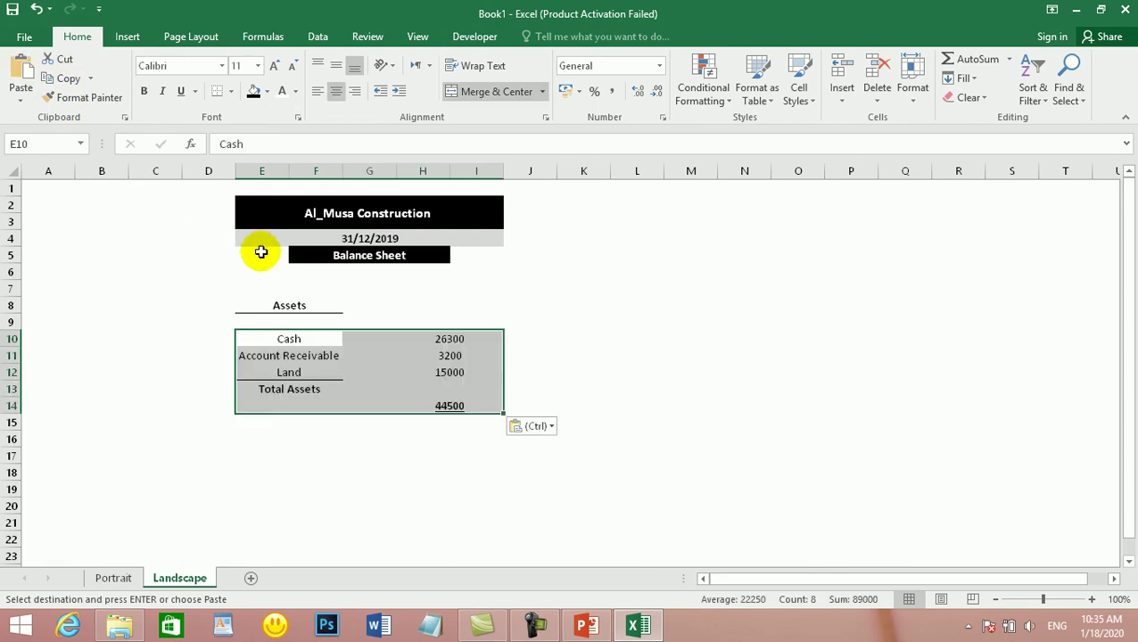
# Step: Remove all borders from the pasted asset rows in E10:I15 on the Landscape sheet
pyautogui.click(376, 437)
pyautogui.moveTo(451, 338); pyautogui.dragTo(259, 327)
pyautogui.click(377, 437)
pyautogui.click(290, 407)
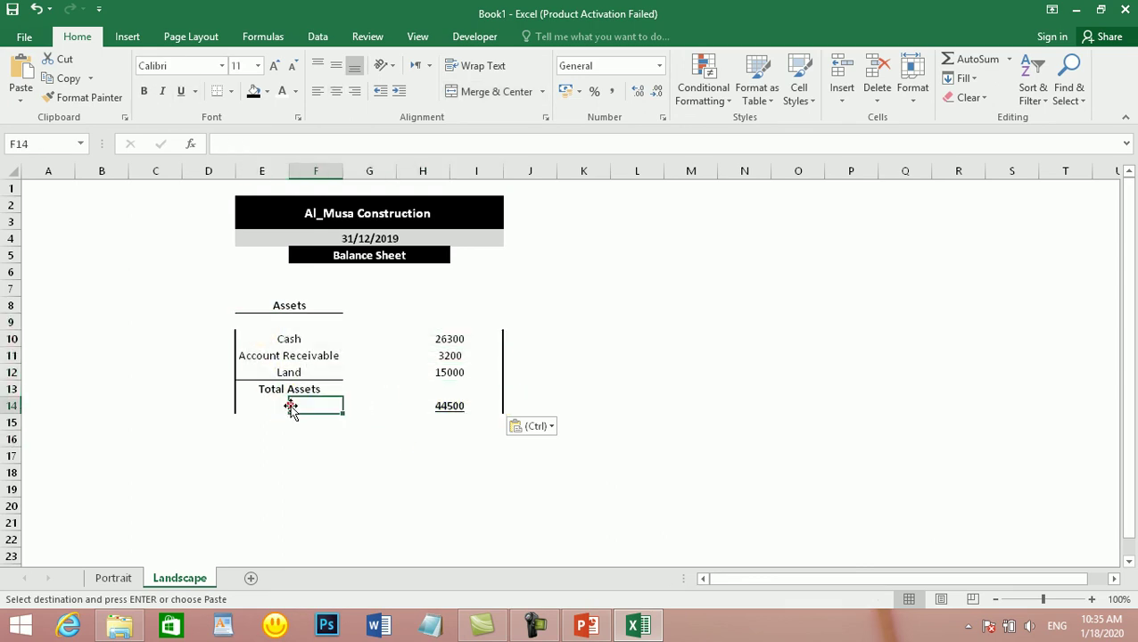
pyautogui.moveTo(479, 416); pyautogui.dragTo(264, 333)
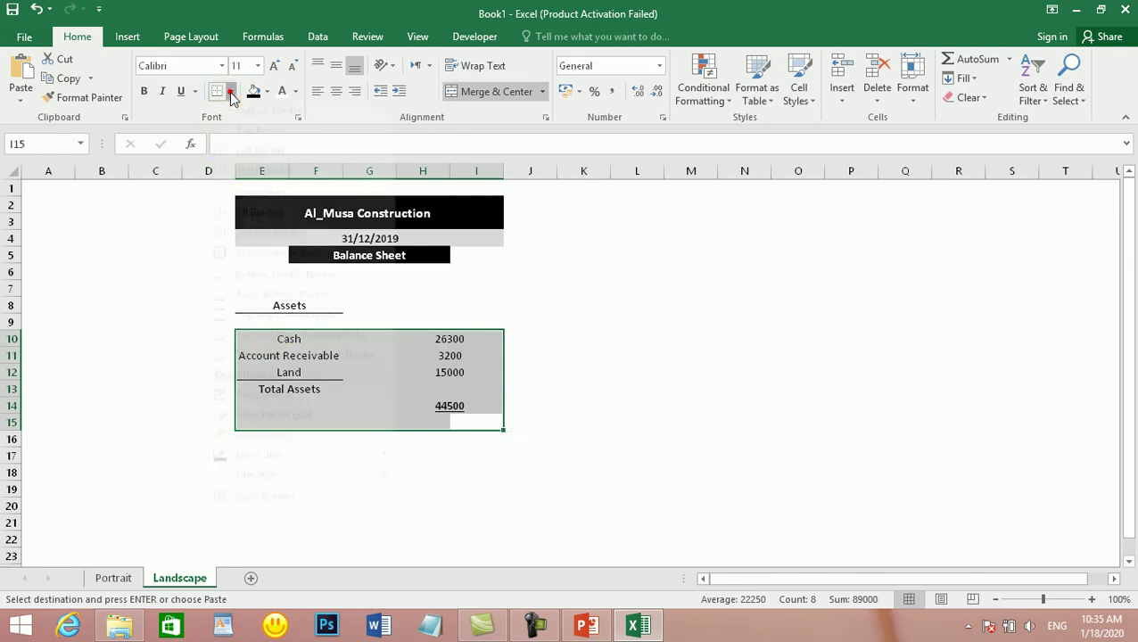
pyautogui.click(230, 91)
pyautogui.click(272, 220)
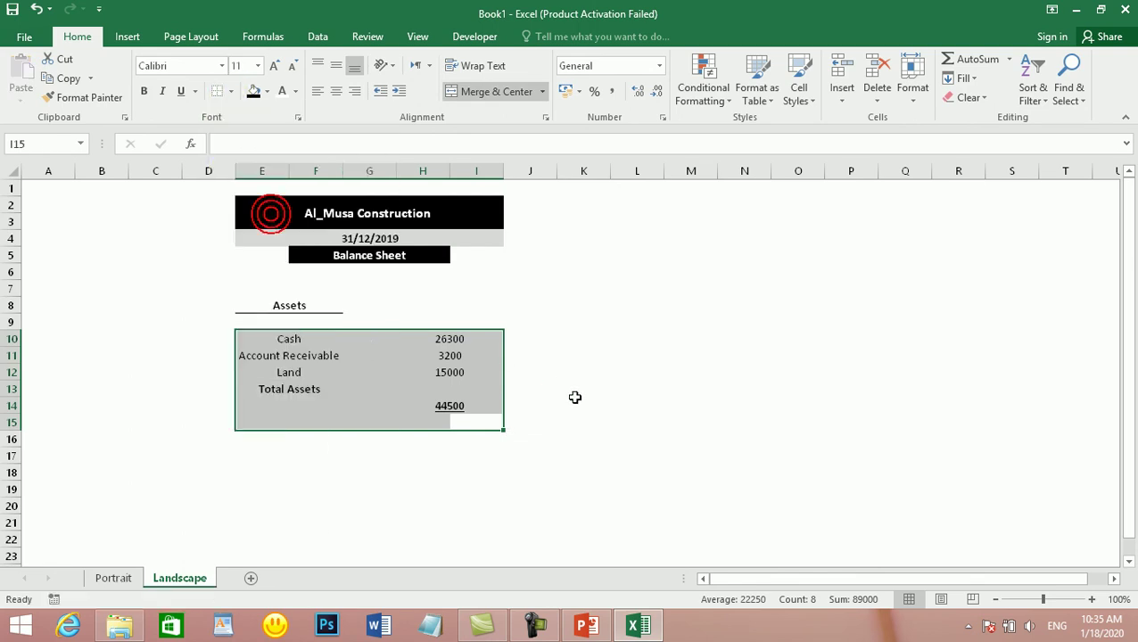
pyautogui.click(558, 399)
pyautogui.click(443, 436)
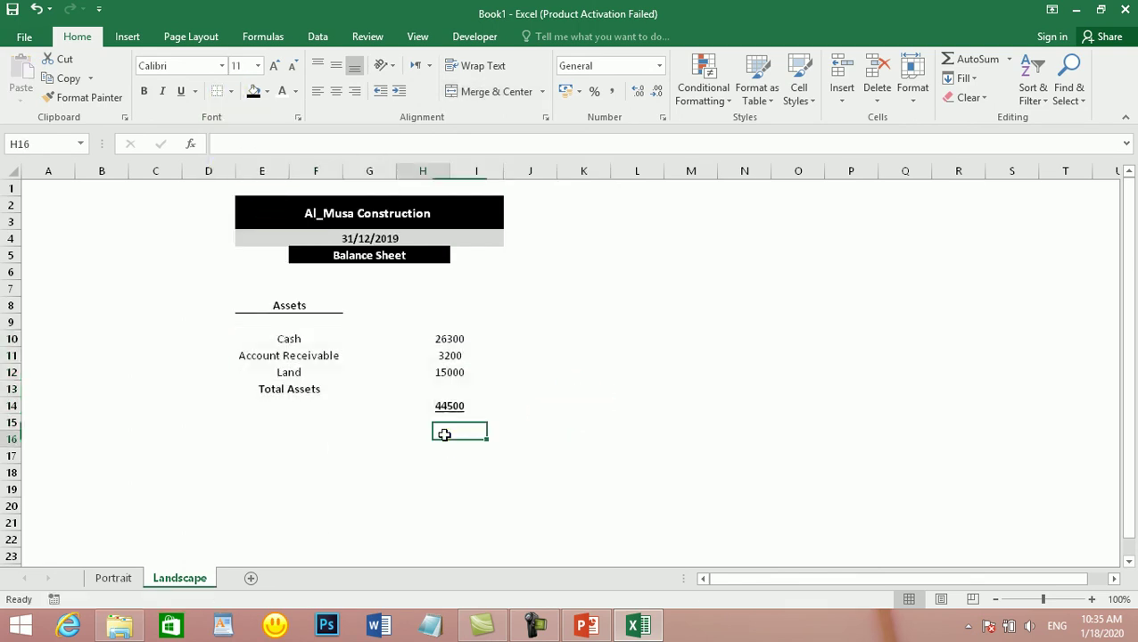
# Step: Add a top border to the Total Assets label in E13 on the Landscape sheet
pyautogui.click(309, 389)
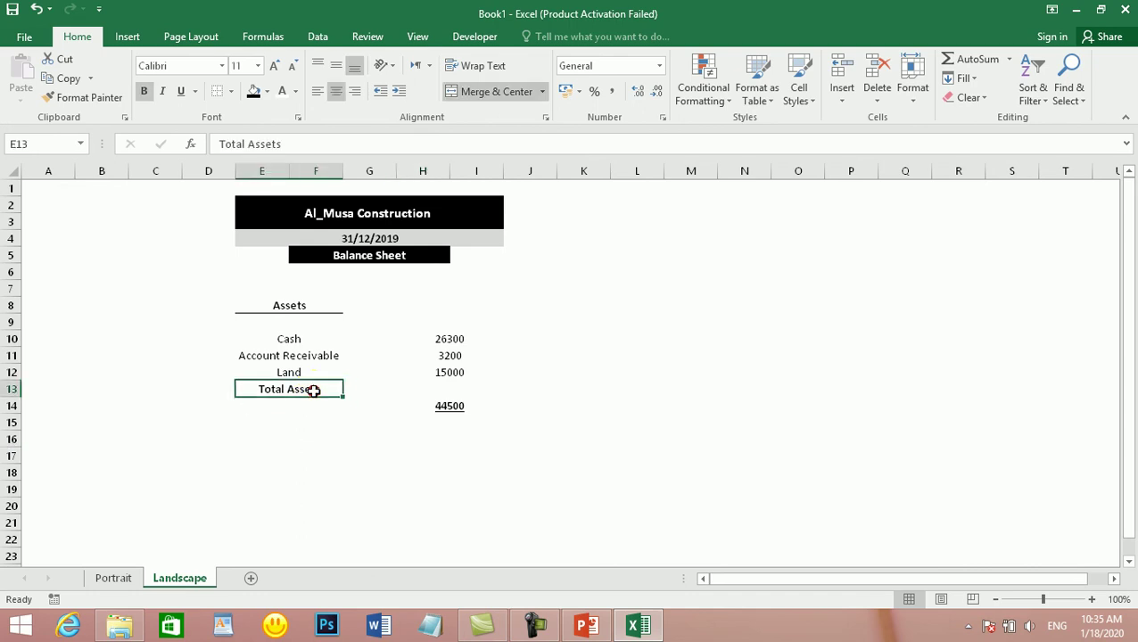
pyautogui.click(230, 92)
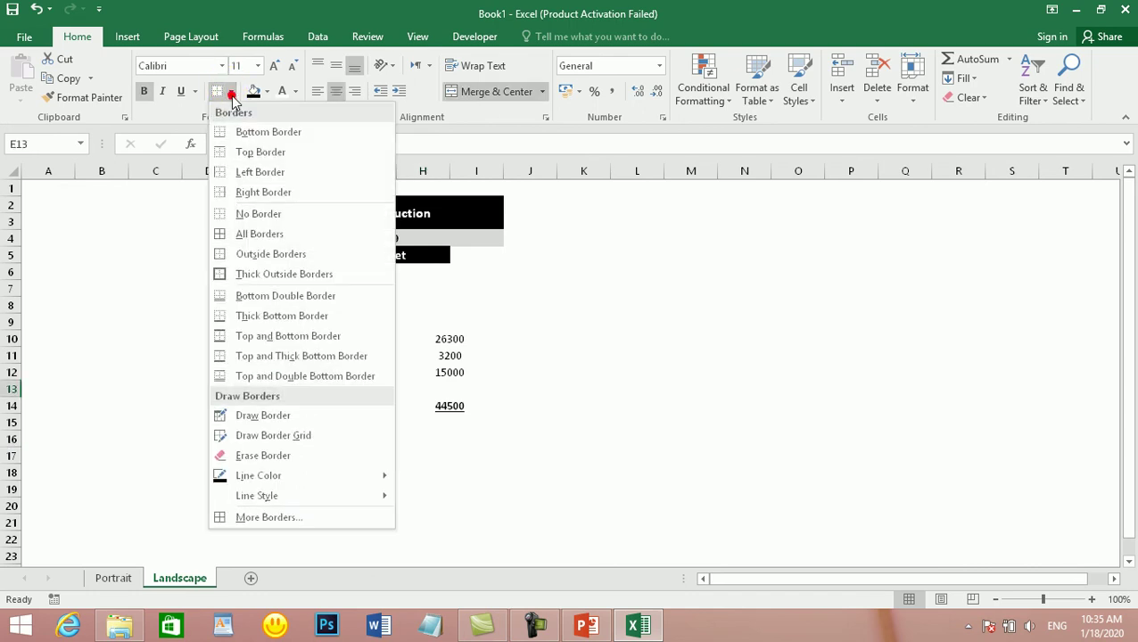
pyautogui.click(238, 152)
pyautogui.click(662, 422)
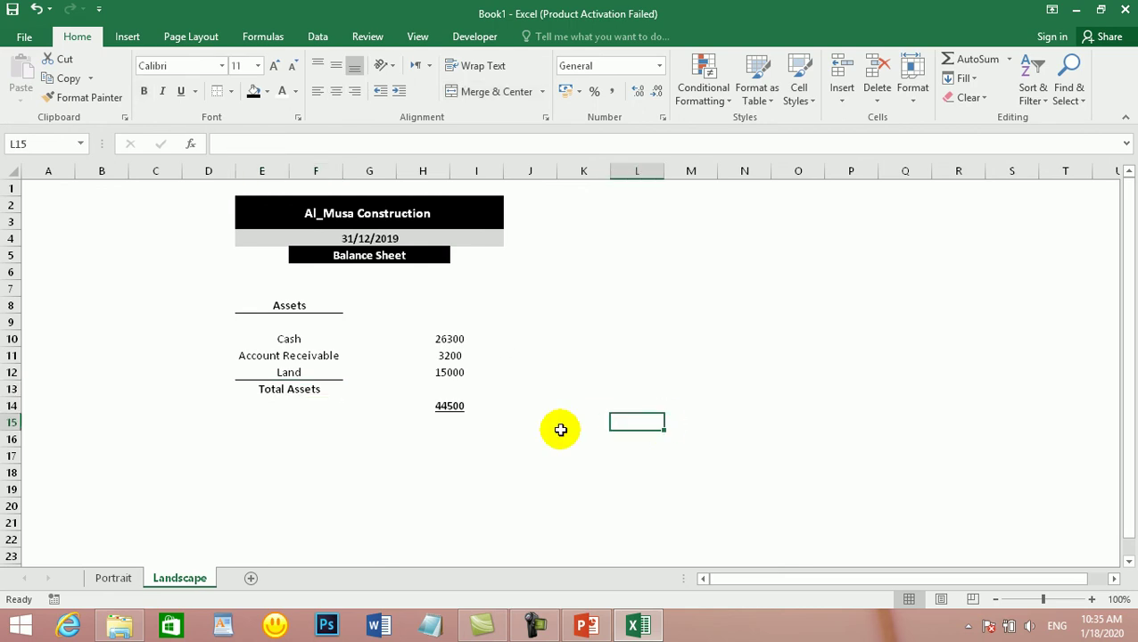
# Step: Copy the Liabilites section, from its heading through its total, C14:G20, on the Portrait sheet
pyautogui.click(112, 577)
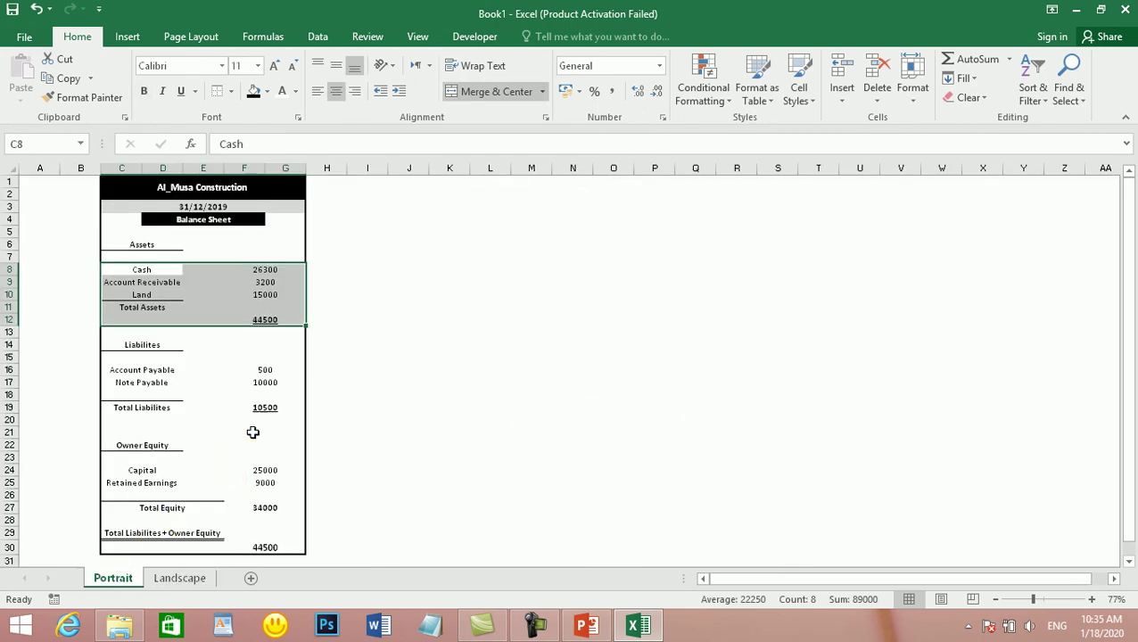
pyautogui.click(252, 432)
pyautogui.click(142, 344)
pyautogui.moveTo(146, 369); pyautogui.dragTo(119, 348)
pyautogui.click(189, 444)
pyautogui.click(257, 419)
pyautogui.click(262, 413)
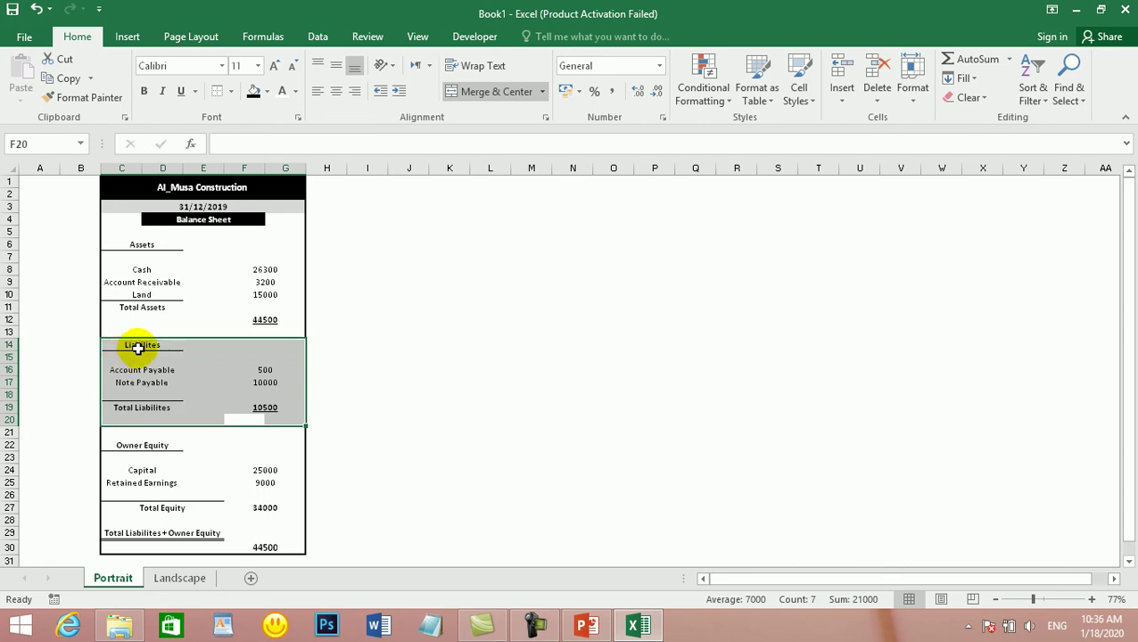
pyautogui.hotkey('ctrl', 'c')
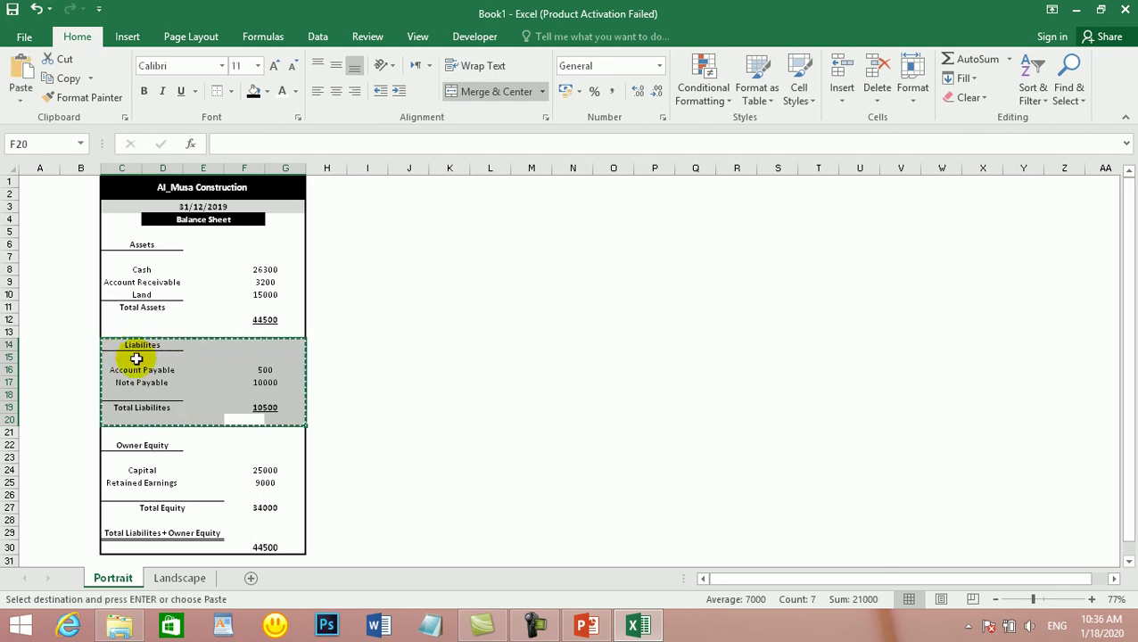
# Step: Paste the copied Liabilites section at K8 on the Landscape sheet, level with the Assets heading
pyautogui.click(182, 579)
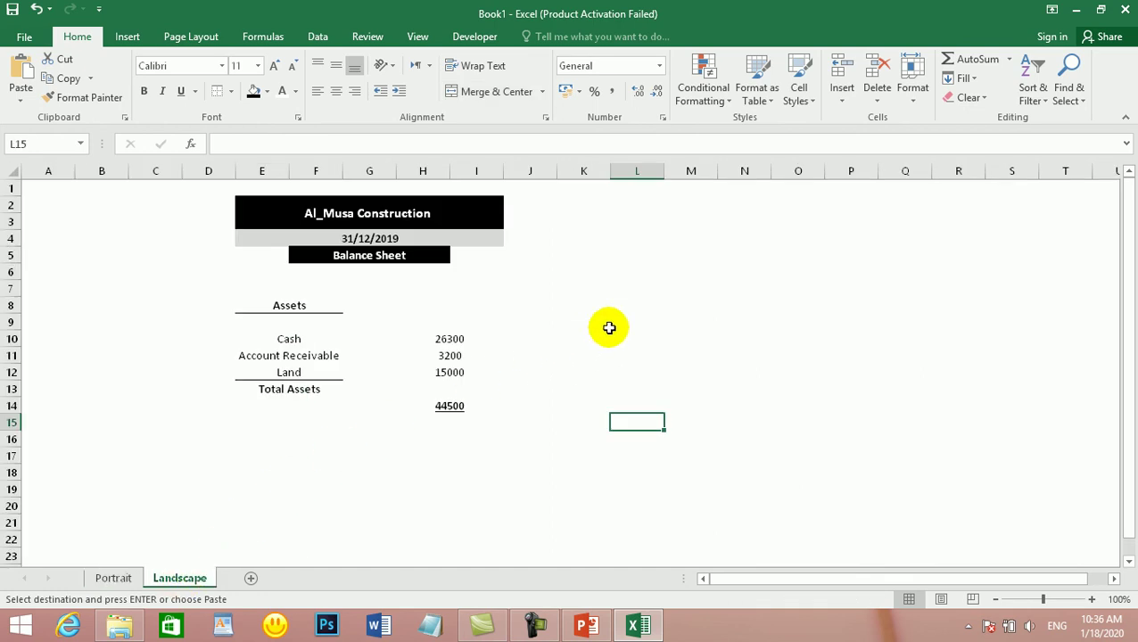
pyautogui.click(640, 311)
pyautogui.click(597, 310)
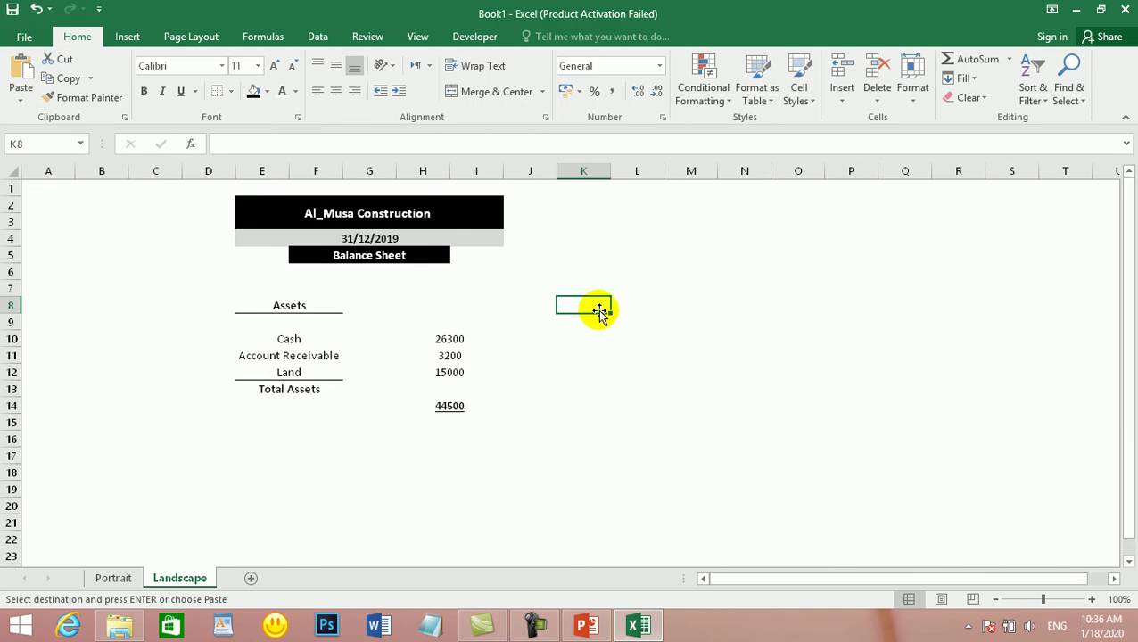
pyautogui.hotkey('ctrl', 'v')
pyautogui.click(628, 446)
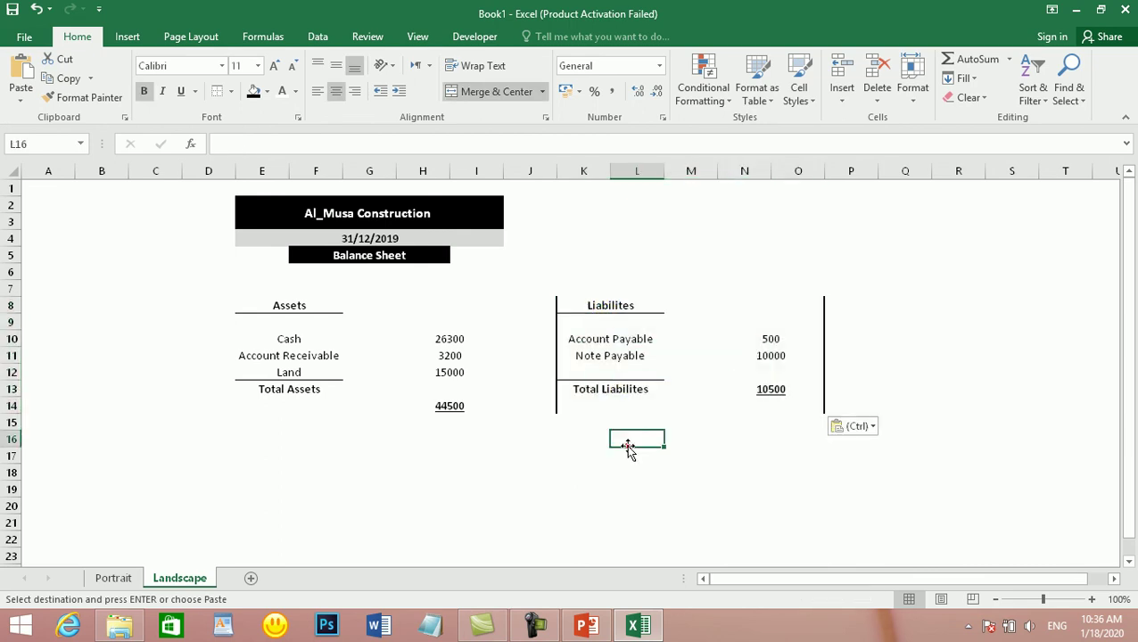
# Step: Remove all borders from the pasted Liabilites section in K8:O14 on the Landscape sheet
pyautogui.moveTo(782, 401); pyautogui.dragTo(574, 300)
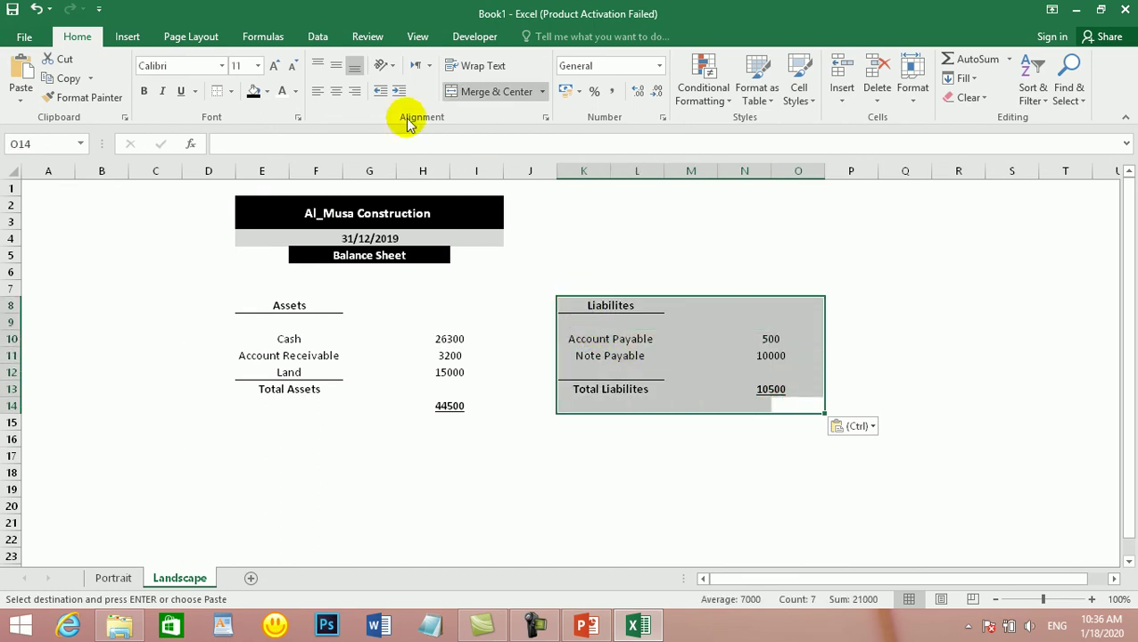
pyautogui.click(229, 92)
pyautogui.click(278, 217)
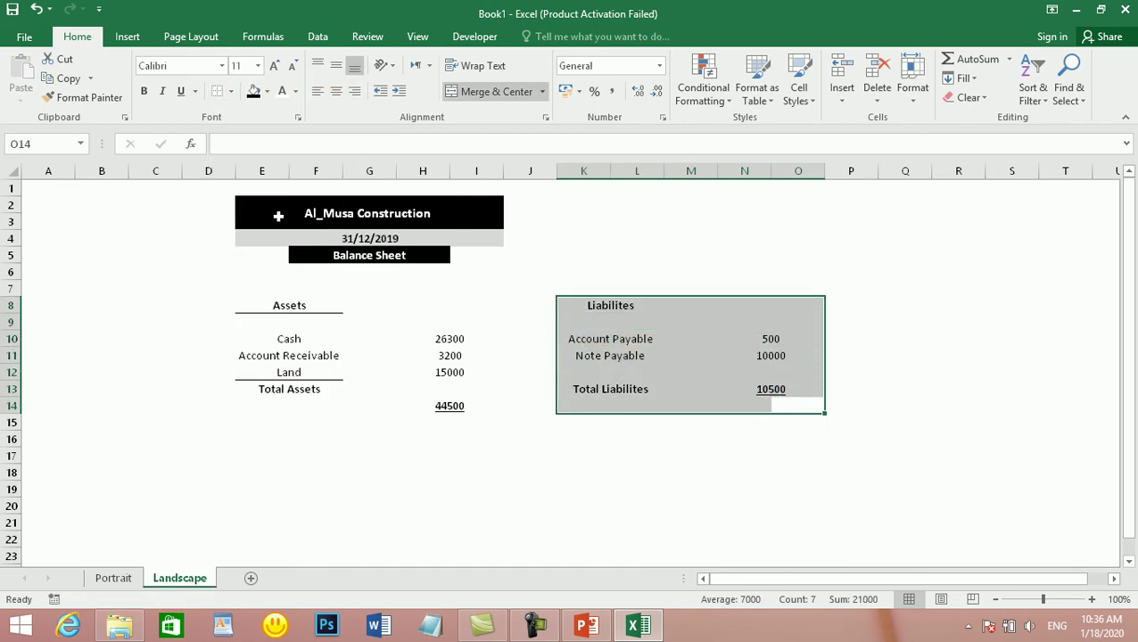
pyautogui.click(625, 504)
# Step: Add a bottom border to the Liabilites heading in K8 on the Landscape sheet
pyautogui.click(624, 309)
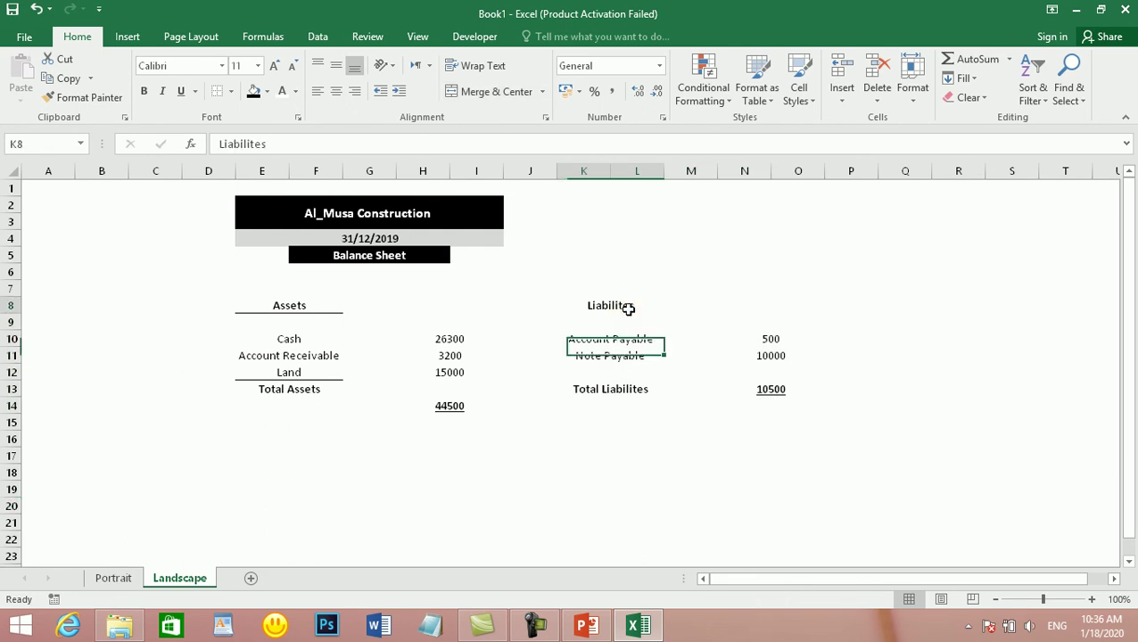
pyautogui.click(624, 307)
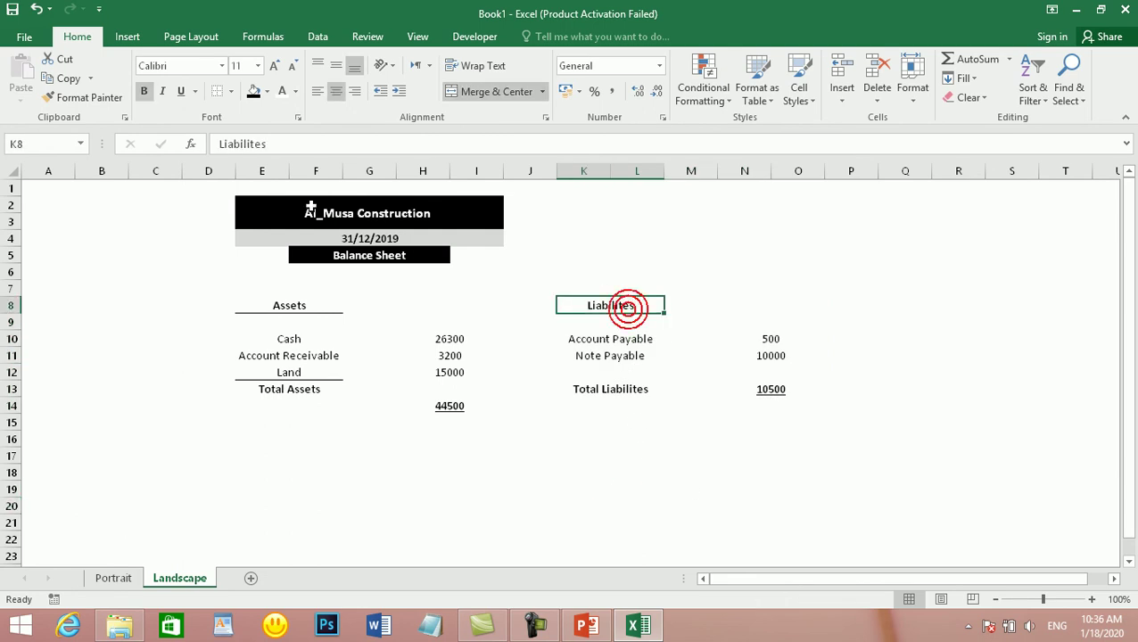
pyautogui.click(231, 92)
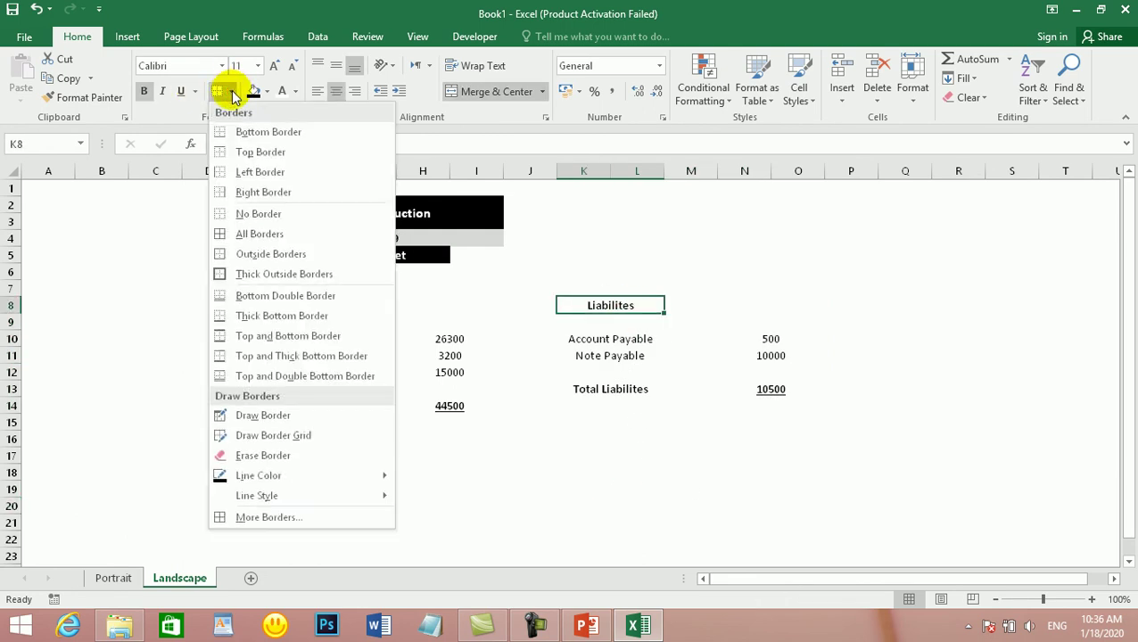
pyautogui.click(264, 132)
# Step: Add a top border to the Total Liabilites label in K13 on the Landscape sheet
pyautogui.click(611, 393)
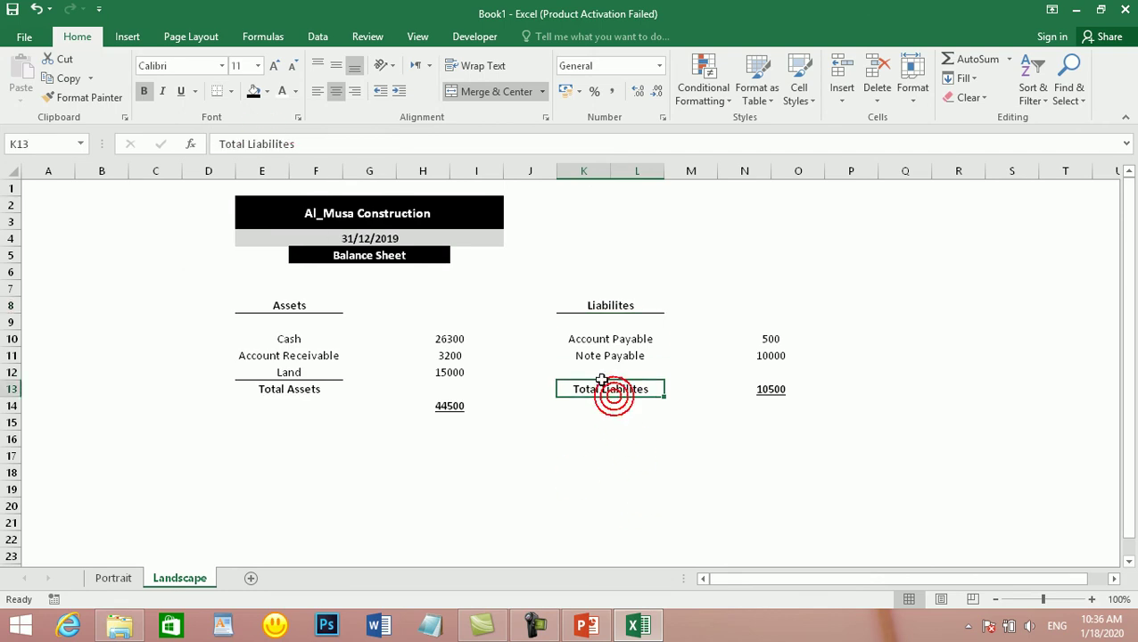
pyautogui.click(231, 92)
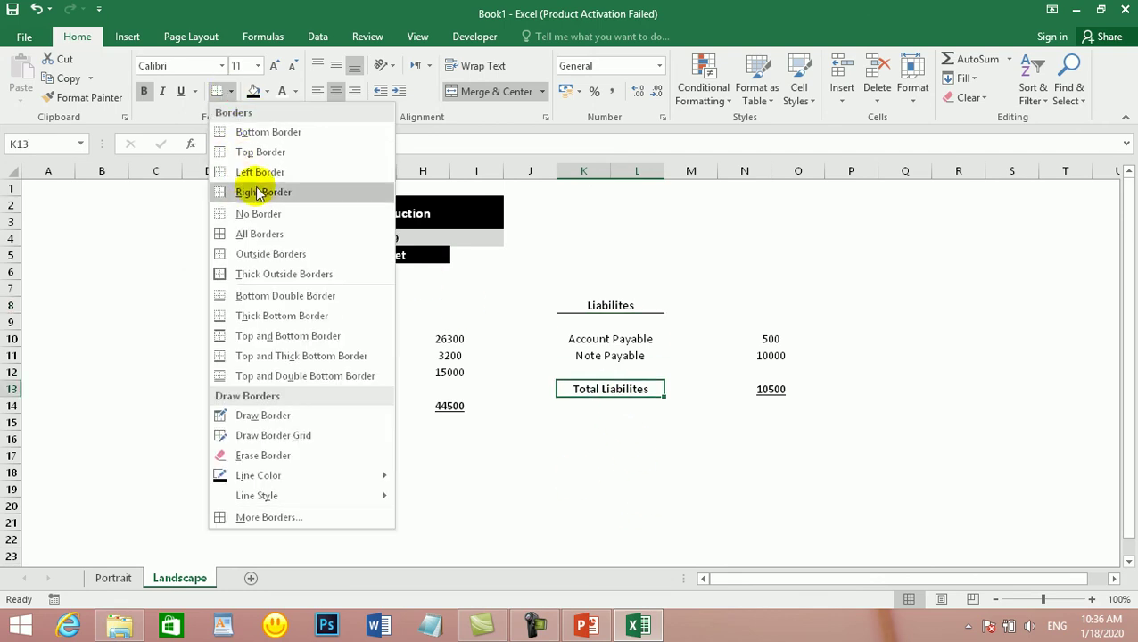
pyautogui.click(257, 151)
pyautogui.click(872, 412)
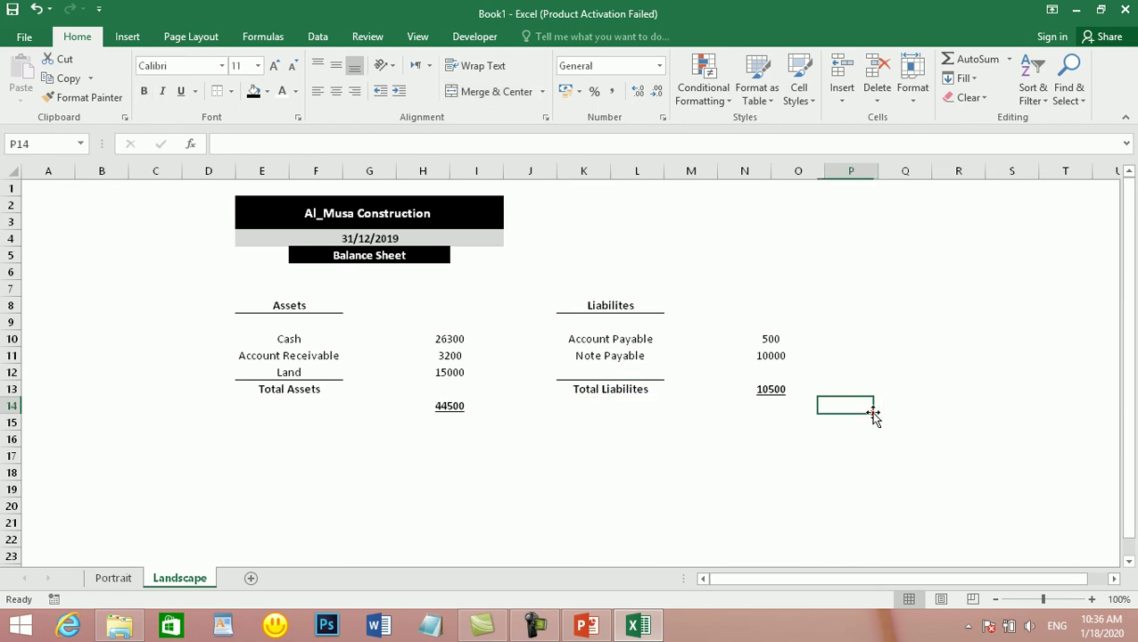
pyautogui.click(721, 457)
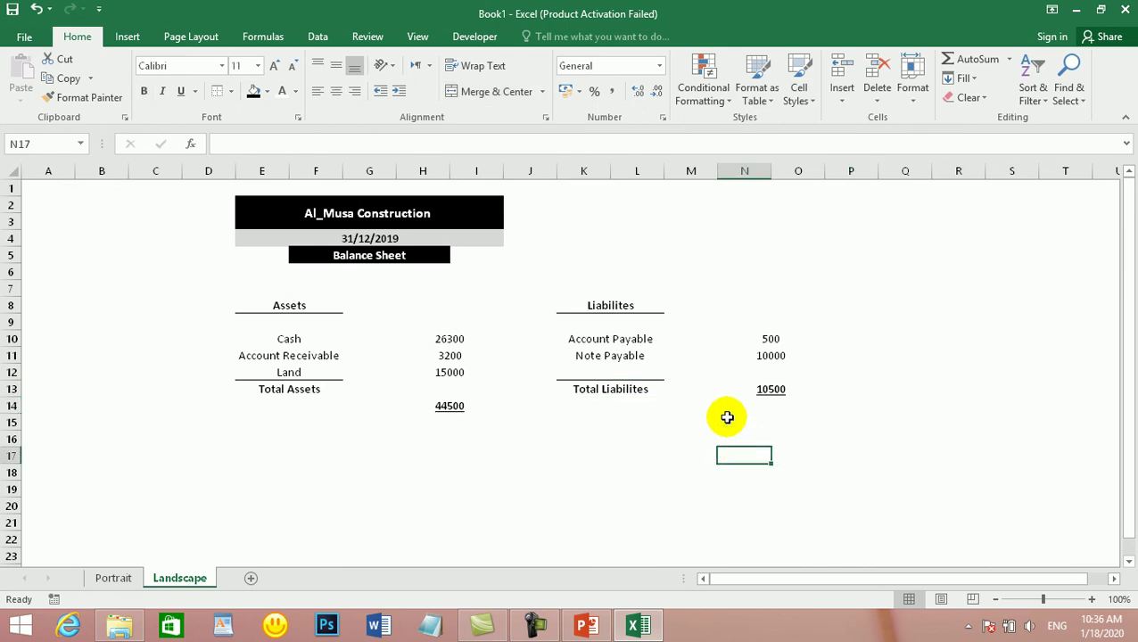
# Step: Copy the Owner Equity section, from its heading through its total, C22:G28, on the Portrait sheet
pyautogui.click(117, 578)
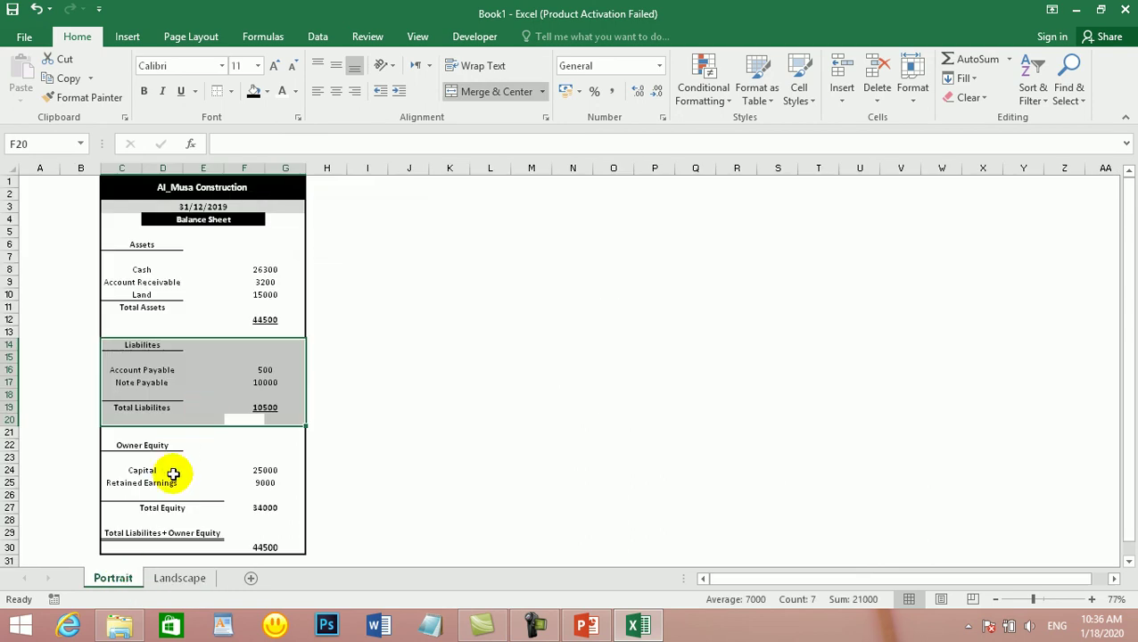
pyautogui.click(143, 457)
pyautogui.moveTo(143, 483); pyautogui.dragTo(204, 509)
pyautogui.moveTo(279, 516); pyautogui.dragTo(121, 448)
pyautogui.hotkey('ctrl', 'c')
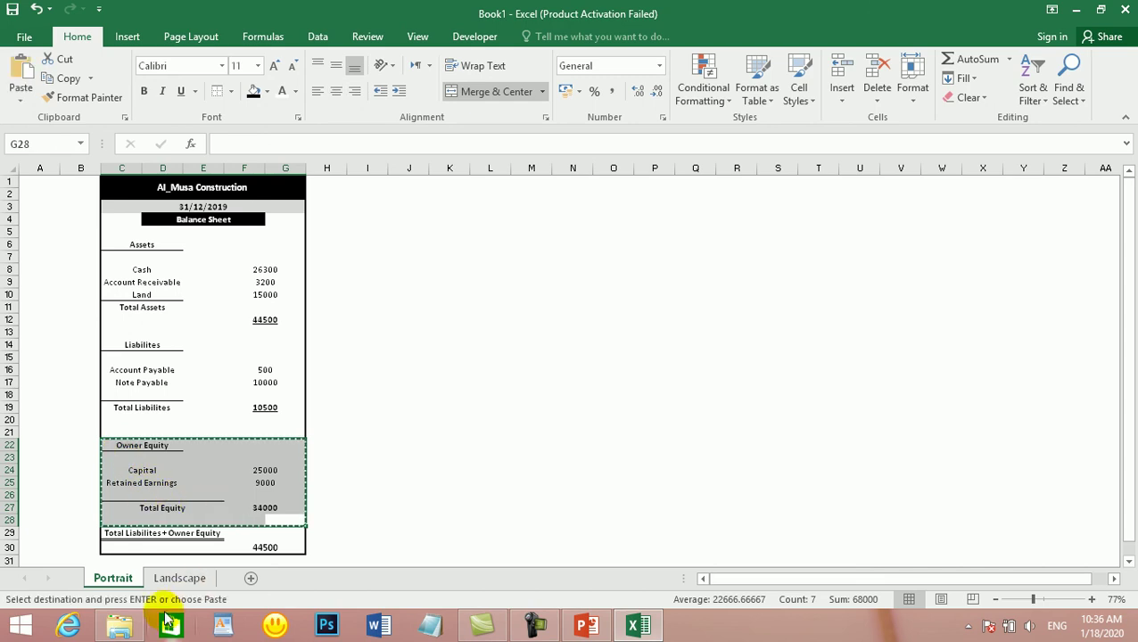
# Step: Paste the copied Owner Equity section at K16 on the Landscape sheet, below the Liabilites section
pyautogui.click(176, 578)
pyautogui.click(570, 428)
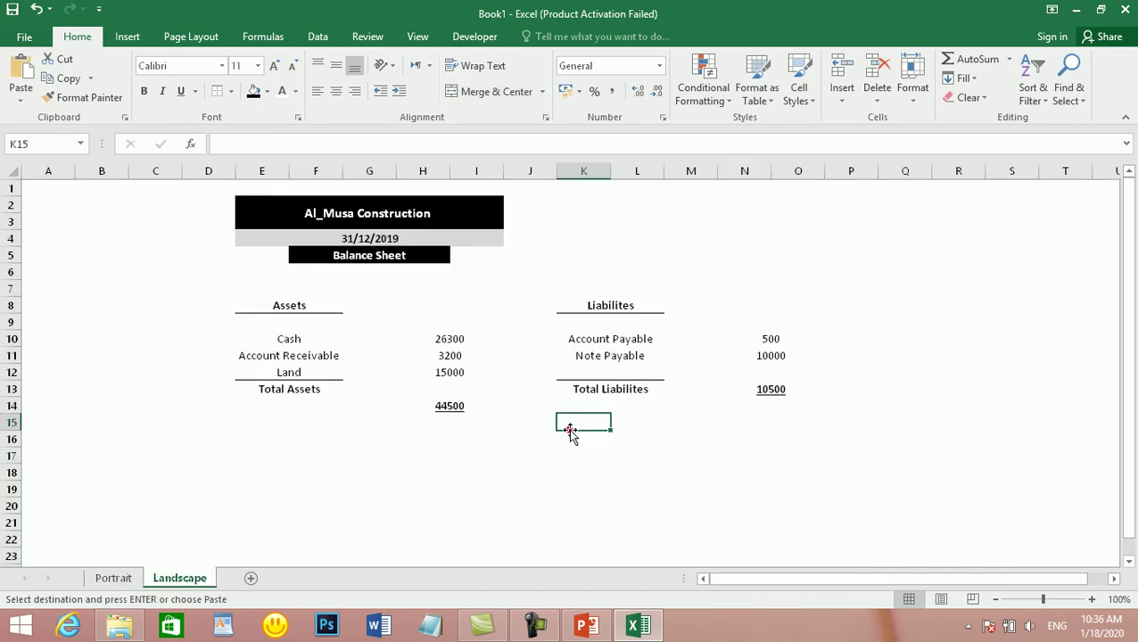
pyautogui.click(575, 438)
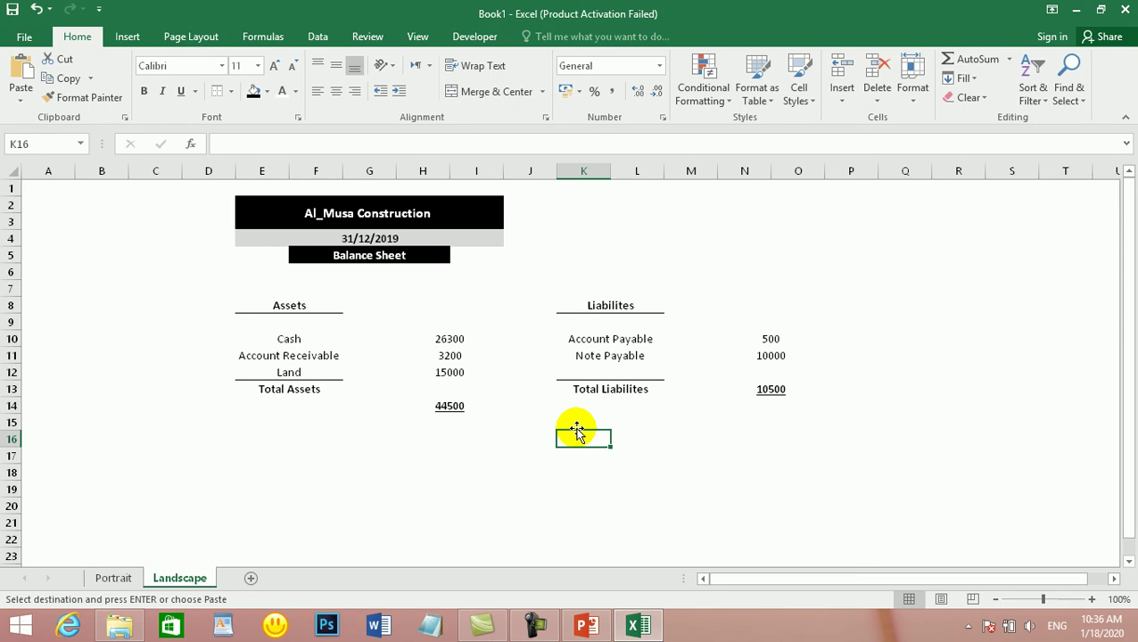
pyautogui.hotkey('ctrl', 'v')
pyautogui.click(903, 437)
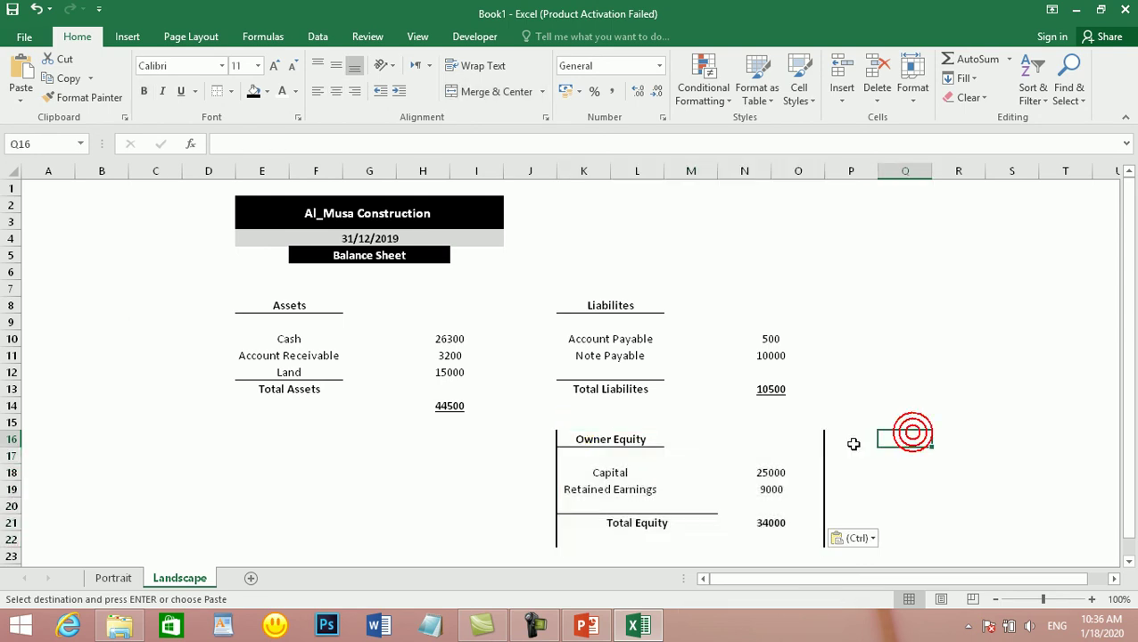
# Step: Remove all borders from the pasted Owner Equity section in K16:O22 on the Landscape sheet
pyautogui.moveTo(803, 535); pyautogui.dragTo(577, 437)
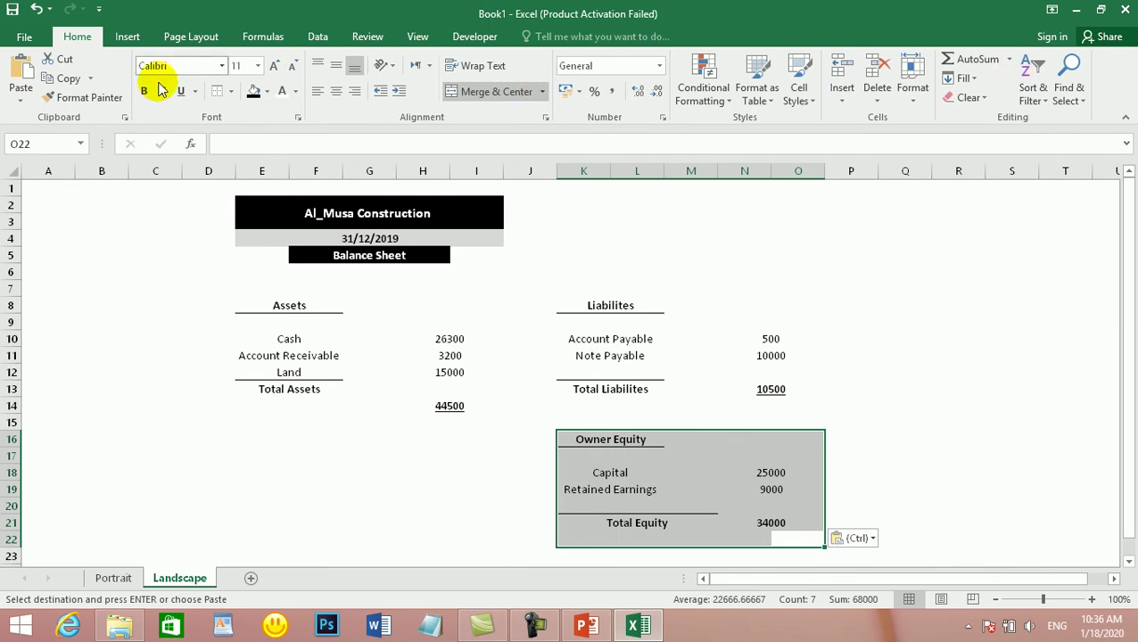
pyautogui.click(231, 92)
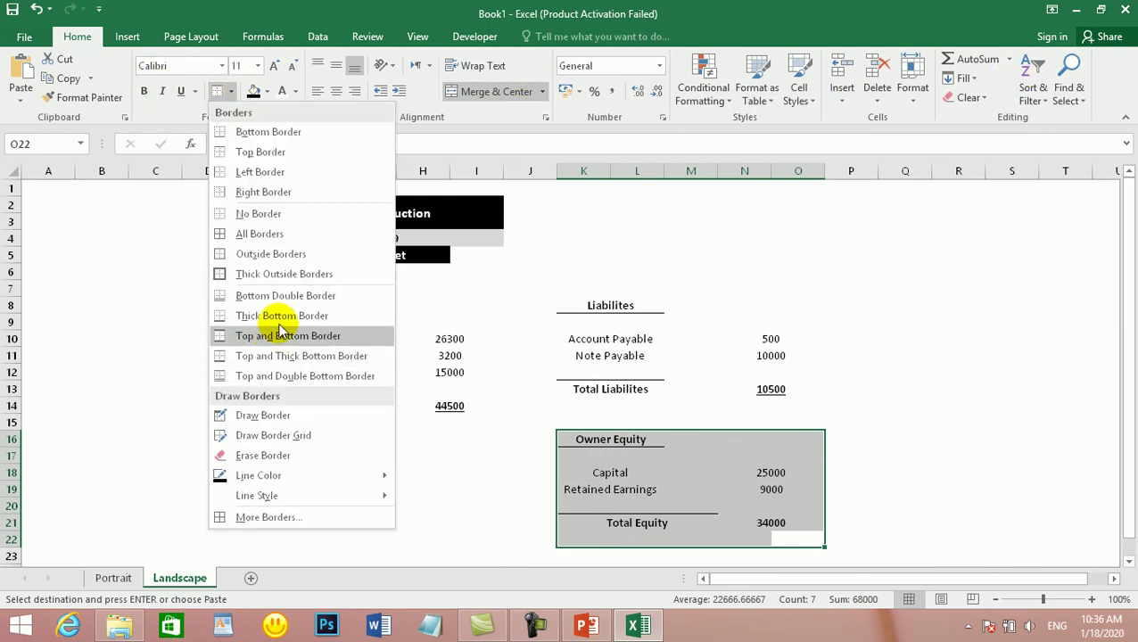
pyautogui.click(297, 223)
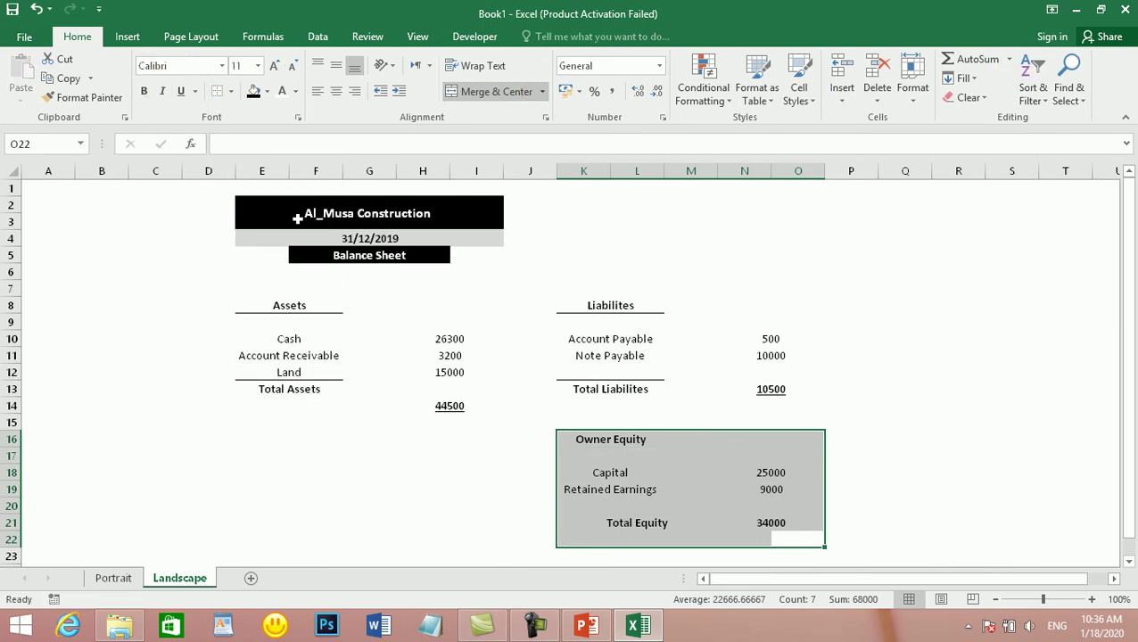
pyautogui.click(728, 441)
# Step: Add a bottom border to the Owner Equity heading in K16 on the Landscape sheet
pyautogui.click(624, 437)
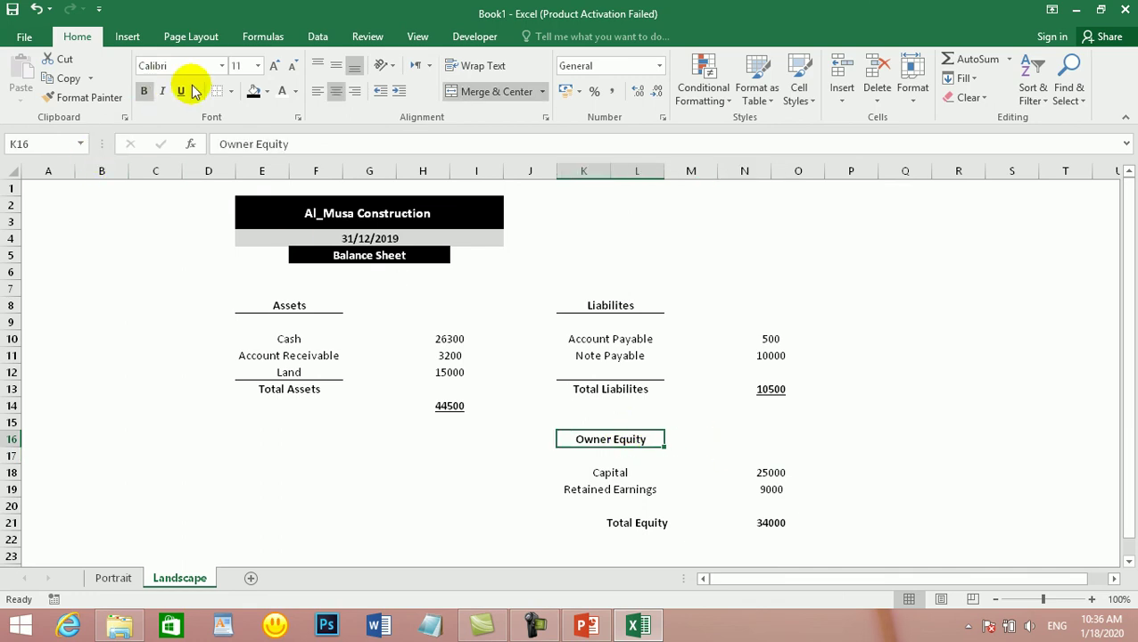
pyautogui.click(234, 93)
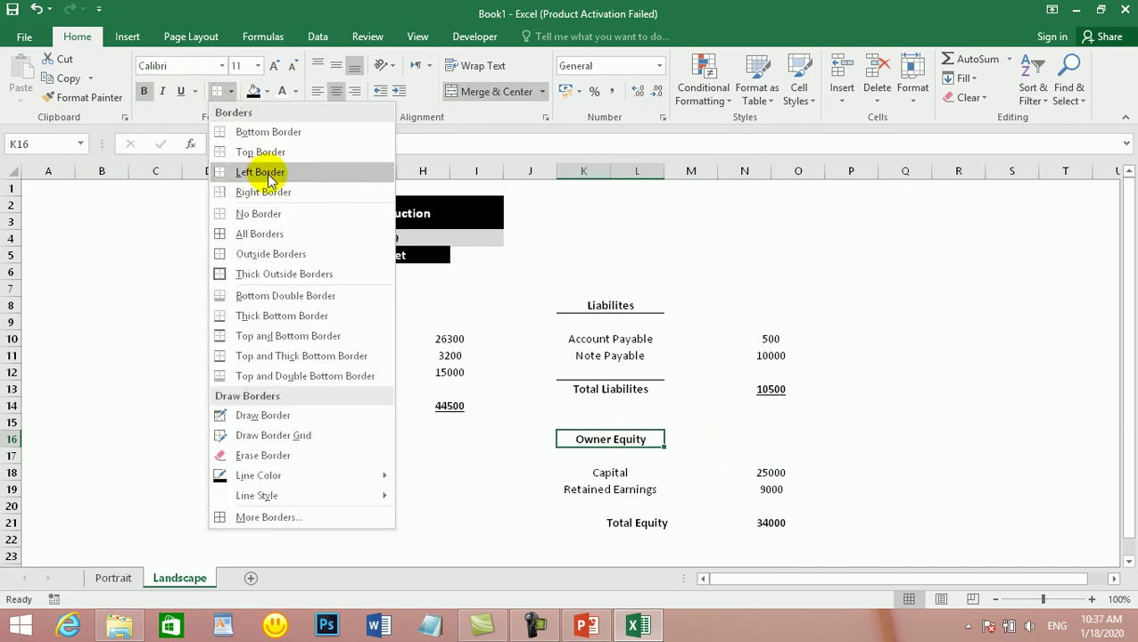
pyautogui.click(270, 132)
pyautogui.click(835, 425)
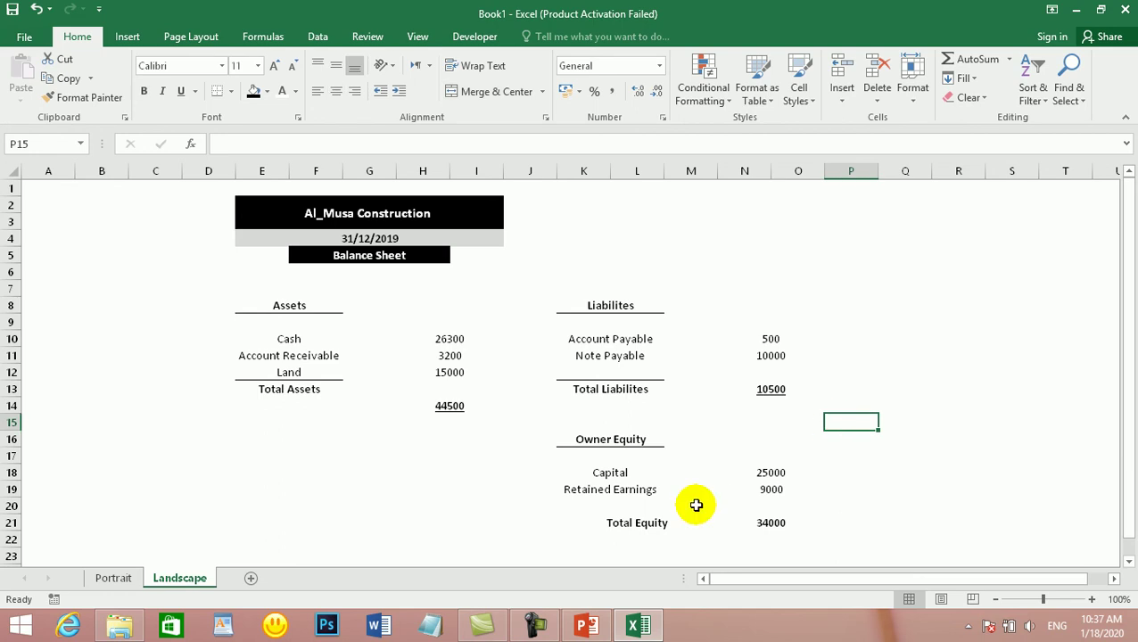
# Step: Add a top border to the Total Equity label in K21 on the Landscape sheet
pyautogui.click(644, 525)
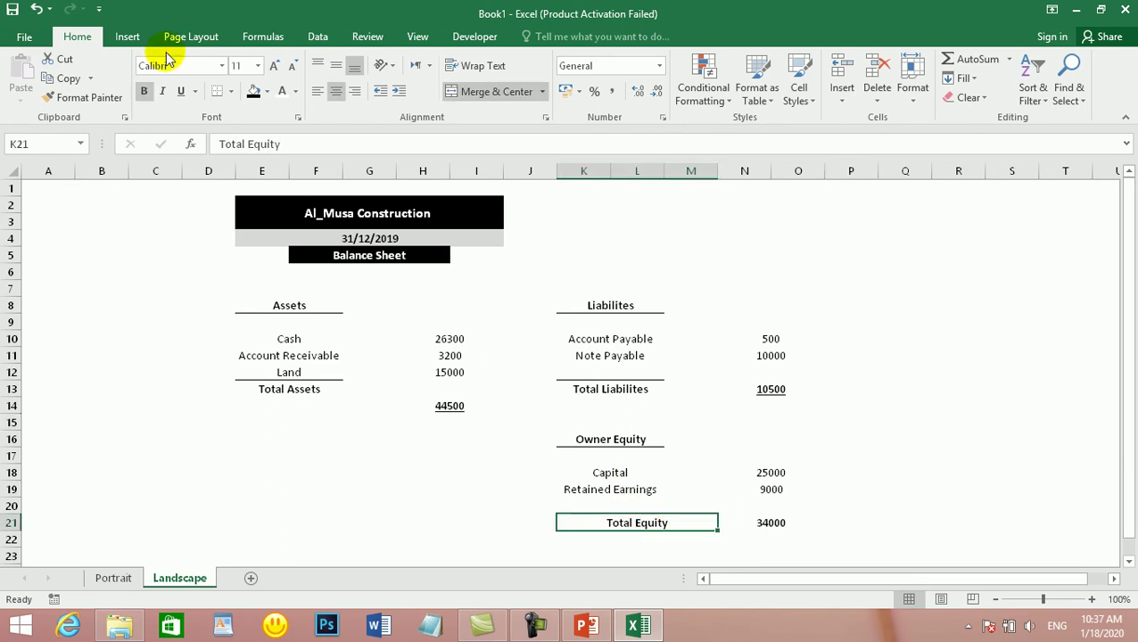
pyautogui.click(231, 91)
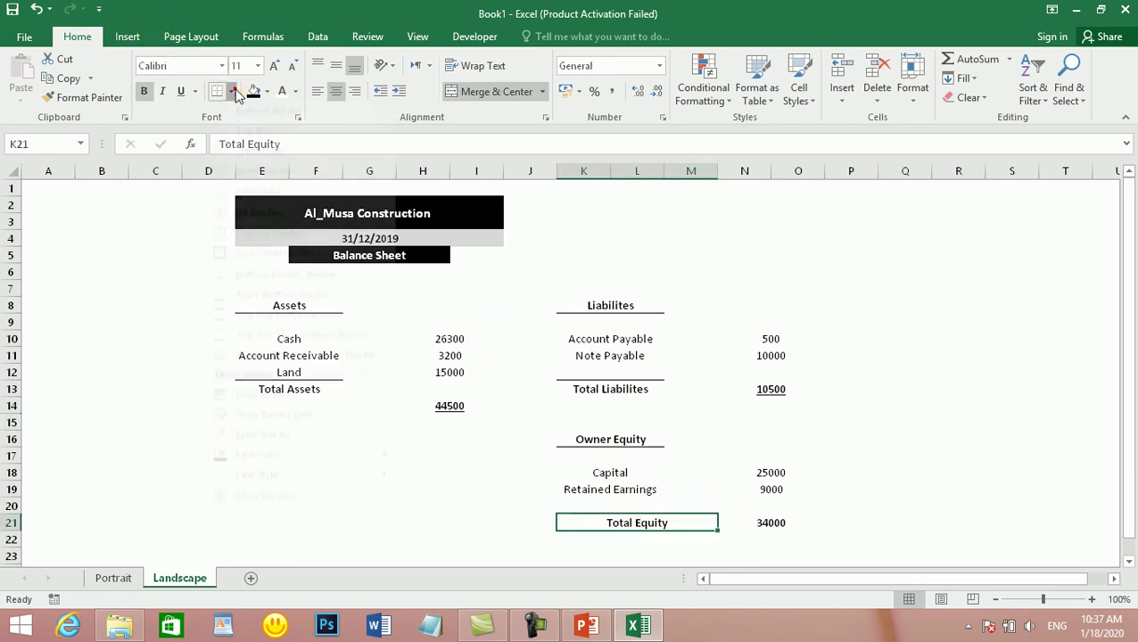
pyautogui.click(260, 152)
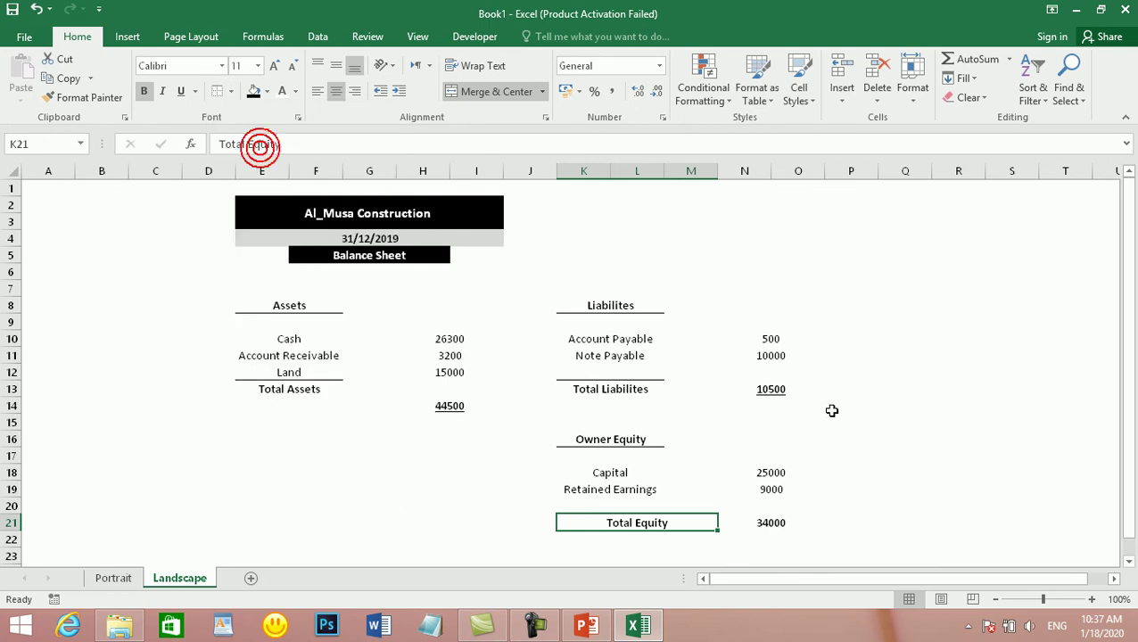
pyautogui.click(839, 409)
# Step: Choose K23 on the Landscape sheet as the destination, and copy the Total Liabilites + Owner Equity rows, C29:G30, from the Portrait sheet
pyautogui.scroll(-2, 839, 409)
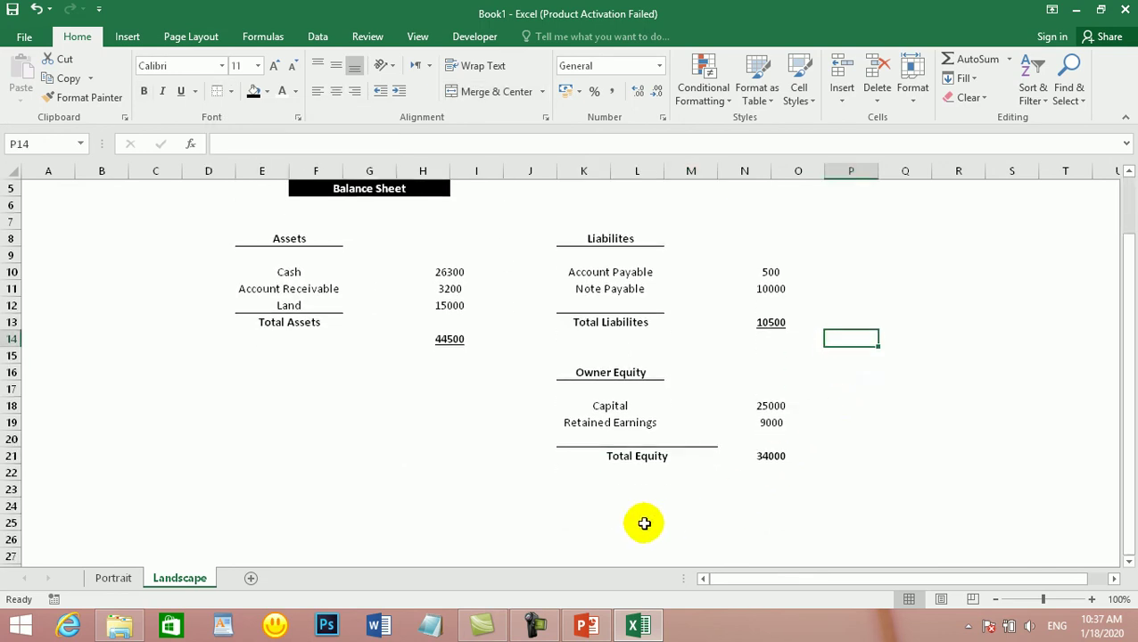
pyautogui.click(607, 489)
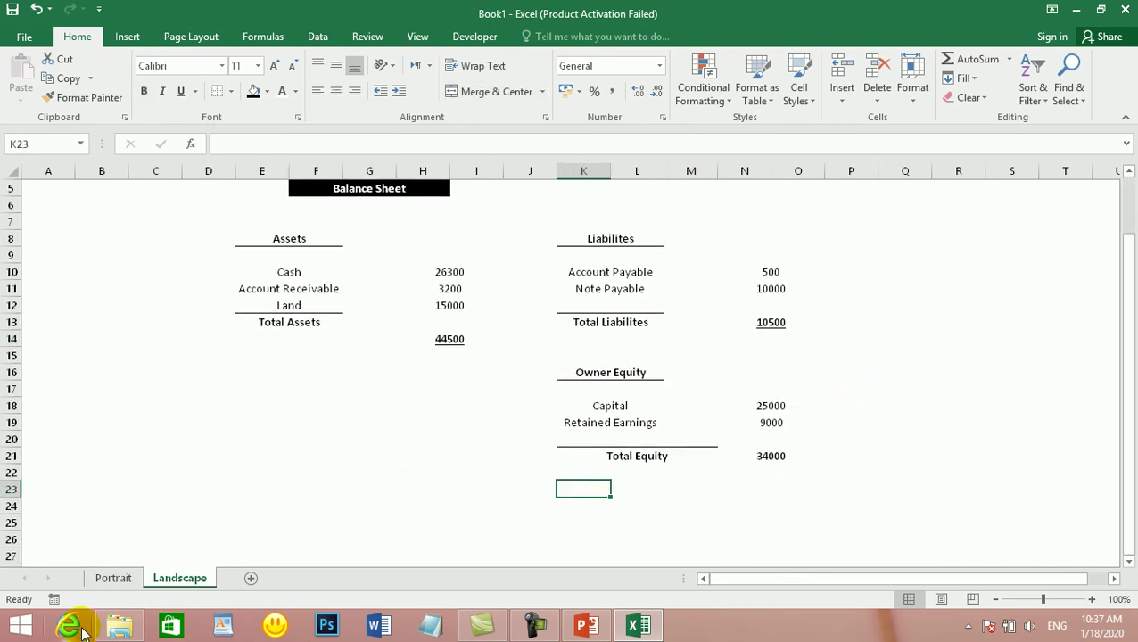
pyautogui.click(113, 578)
pyautogui.click(261, 546)
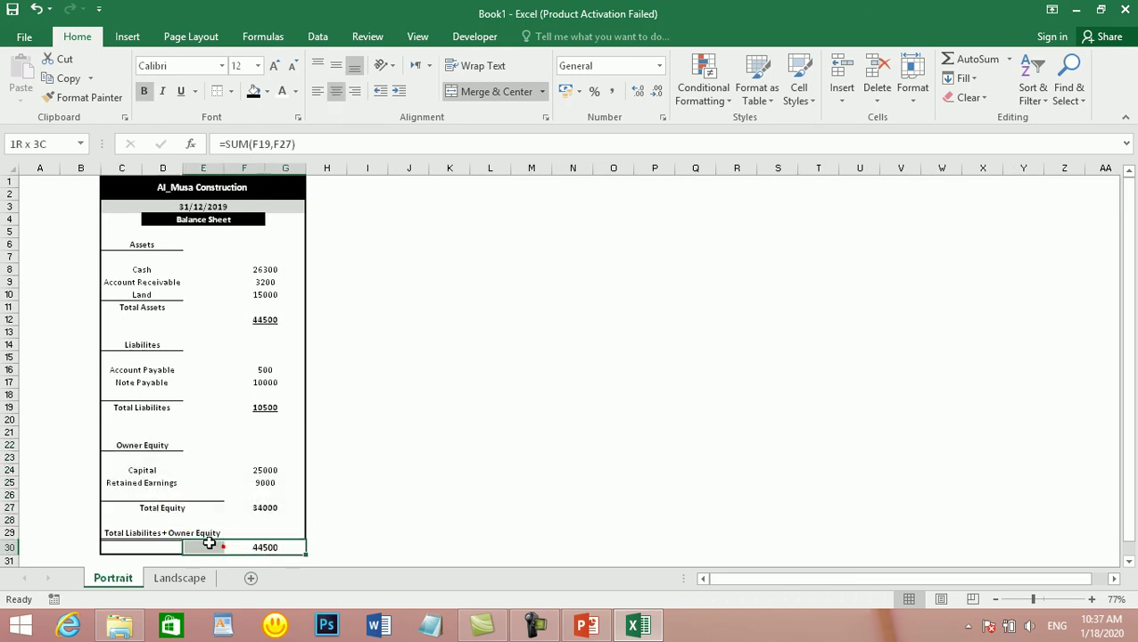
pyautogui.click(152, 535)
pyautogui.moveTo(284, 543); pyautogui.dragTo(168, 536)
pyautogui.hotkey('ctrl', 'c')
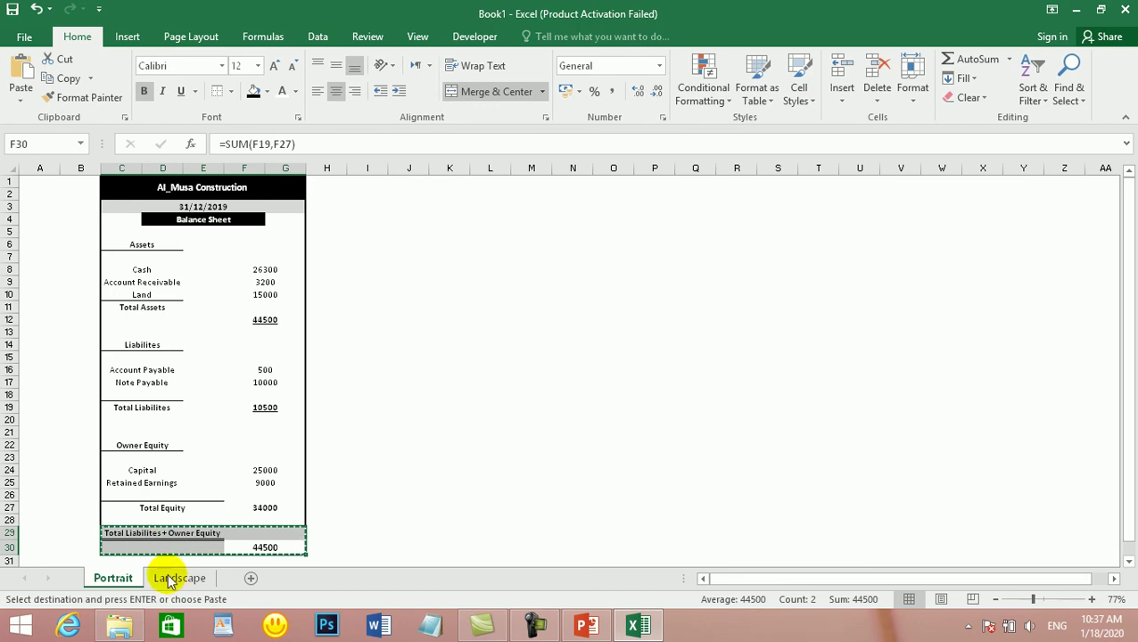
# Step: Paste the copied Total Liabilites + Owner Equity rows at K23 on the Landscape sheet
pyautogui.click(179, 578)
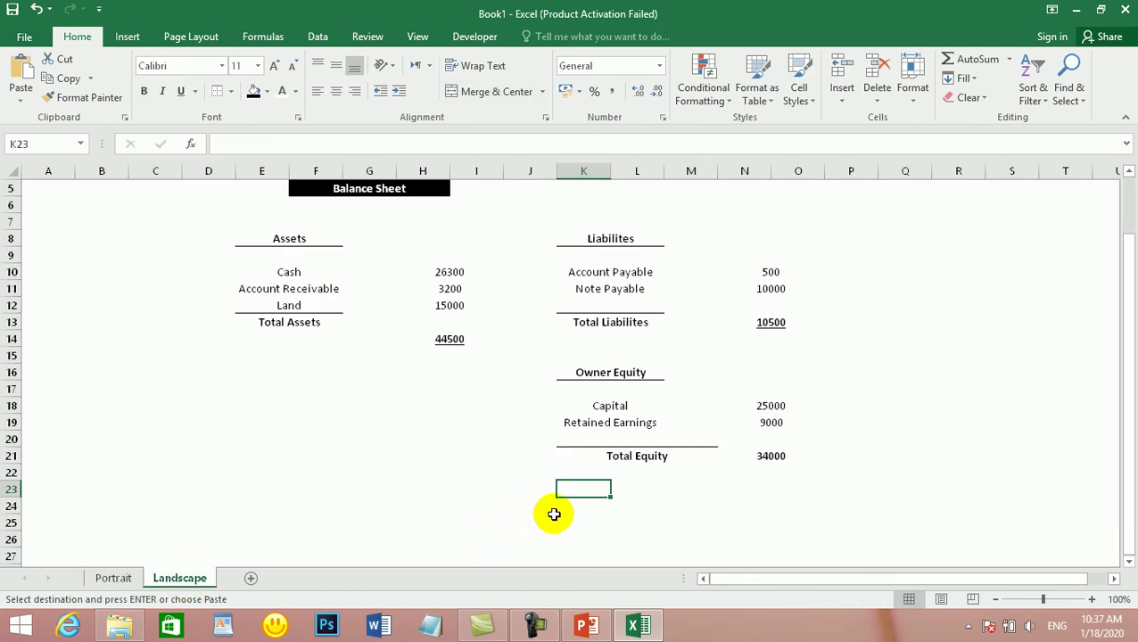
pyautogui.hotkey('ctrl', 'v')
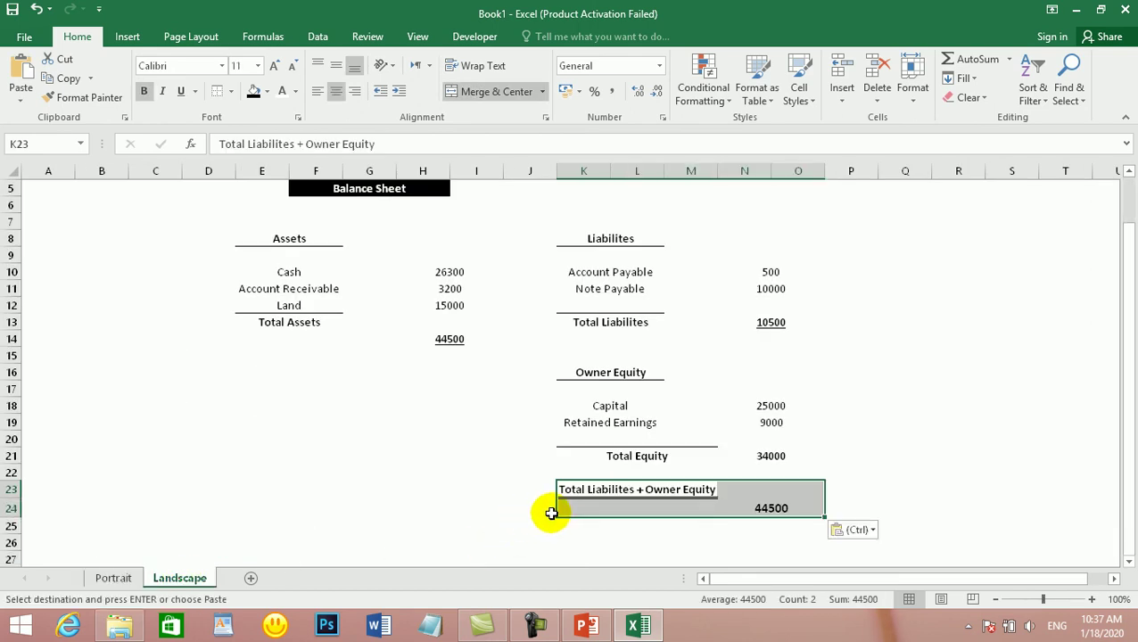
pyautogui.click(689, 542)
pyautogui.moveTo(796, 504); pyautogui.dragTo(743, 503)
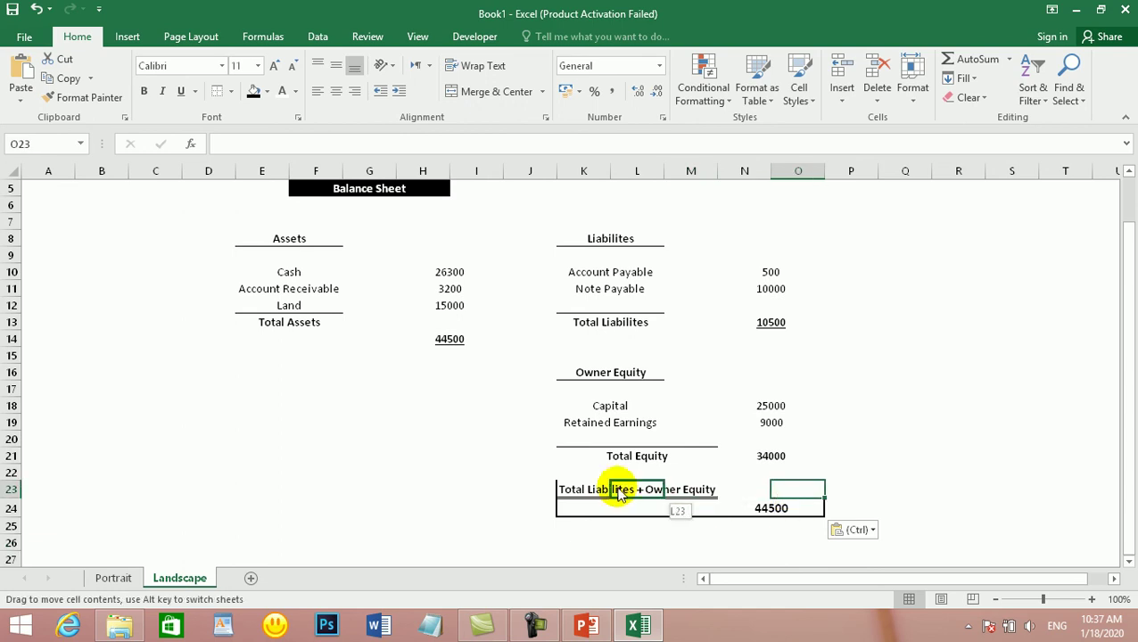
pyautogui.moveTo(620, 495); pyautogui.dragTo(621, 496)
pyautogui.click(584, 374)
pyautogui.doubleClick(808, 542)
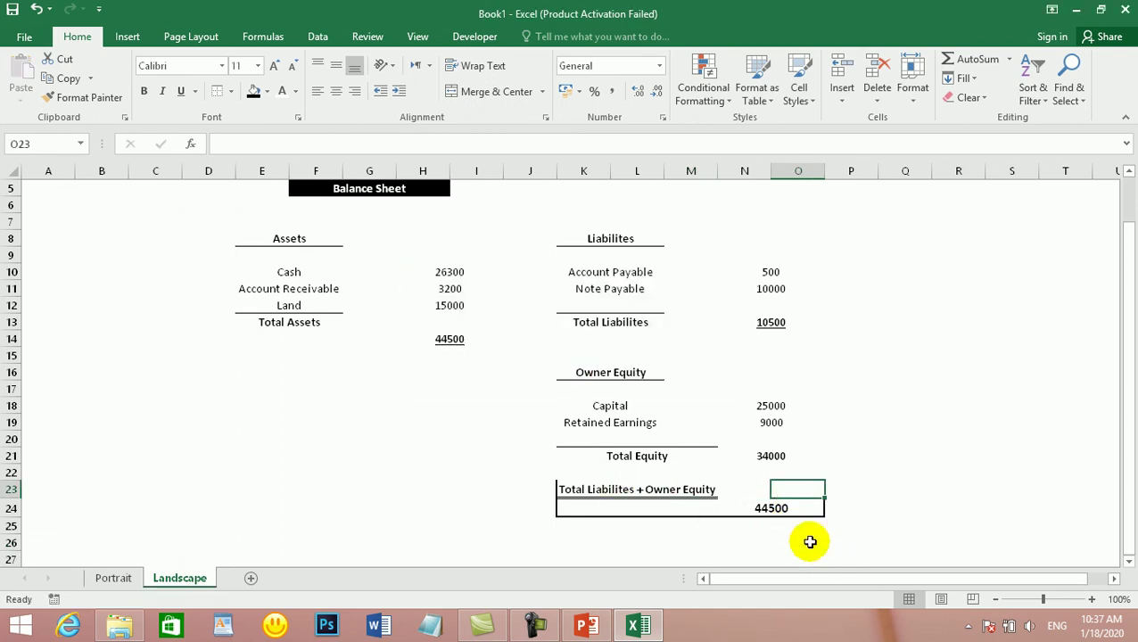
pyautogui.click(854, 482)
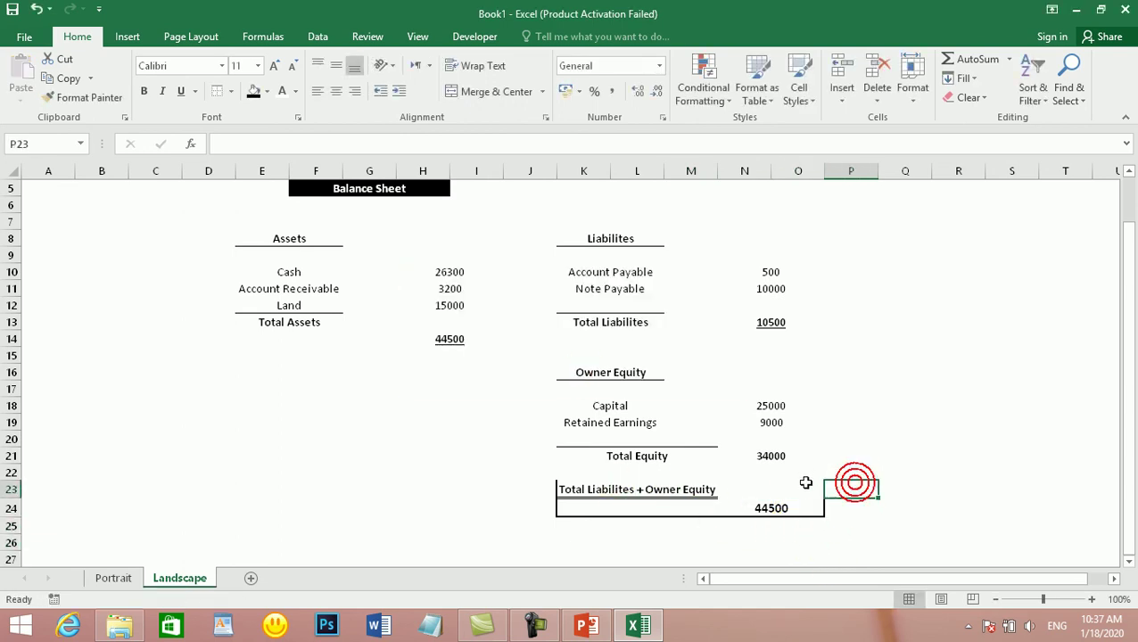
pyautogui.click(889, 515)
pyautogui.click(842, 487)
# Step: Remove all borders from the Total Liabilites + Owner Equity rows and the blank rows below, K23:O26, on the Landscape sheet
pyautogui.moveTo(808, 540); pyautogui.dragTo(572, 490)
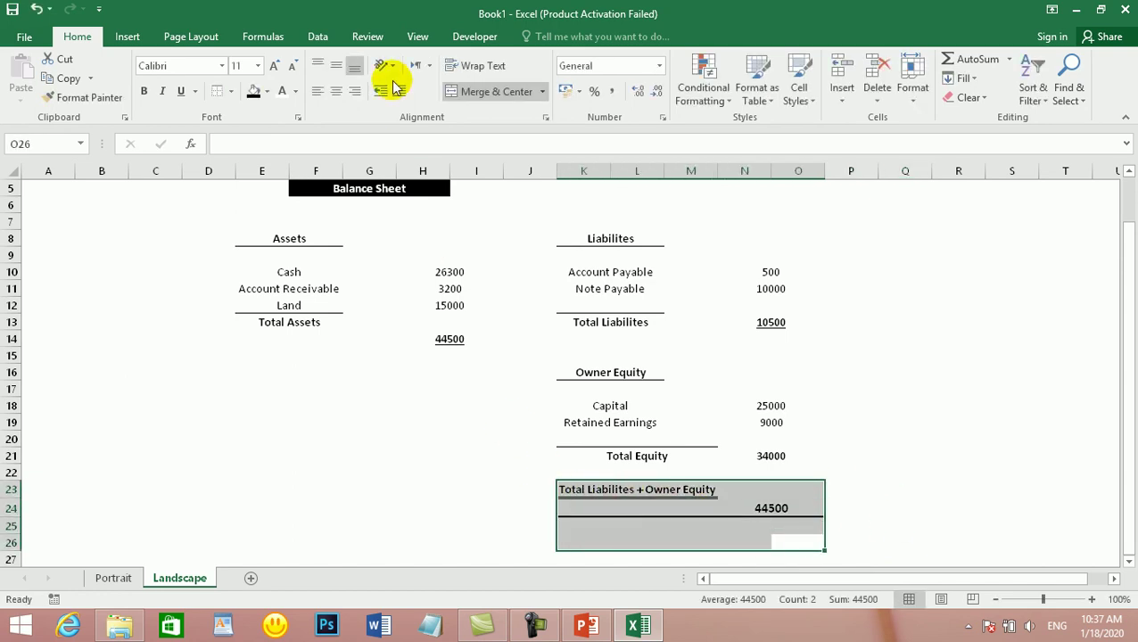
pyautogui.click(231, 92)
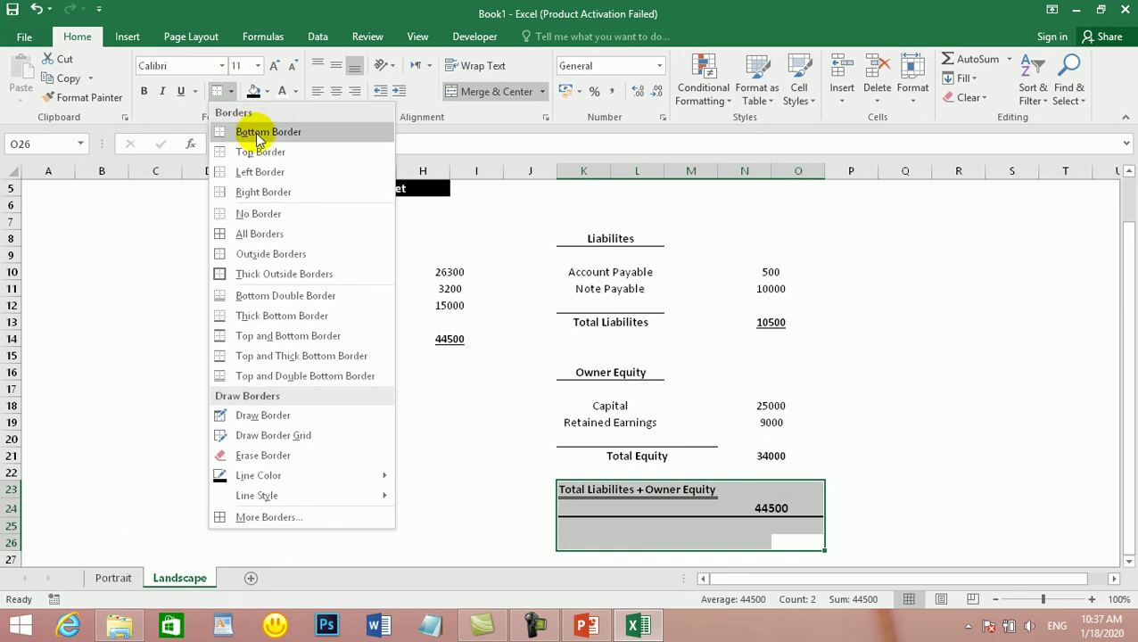
pyautogui.click(283, 214)
pyautogui.click(909, 402)
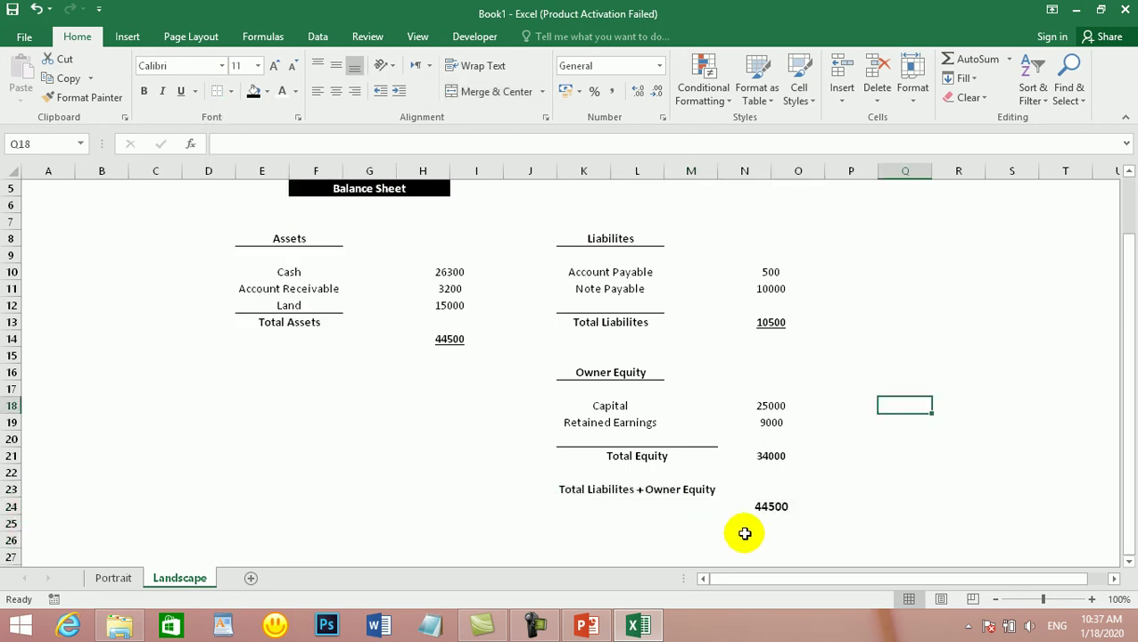
# Step: Add an outside border around the whole balance sheet body, E8:O24, on the Landscape sheet
pyautogui.scroll(2, 678, 535)
pyautogui.scroll(-3, 756, 476)
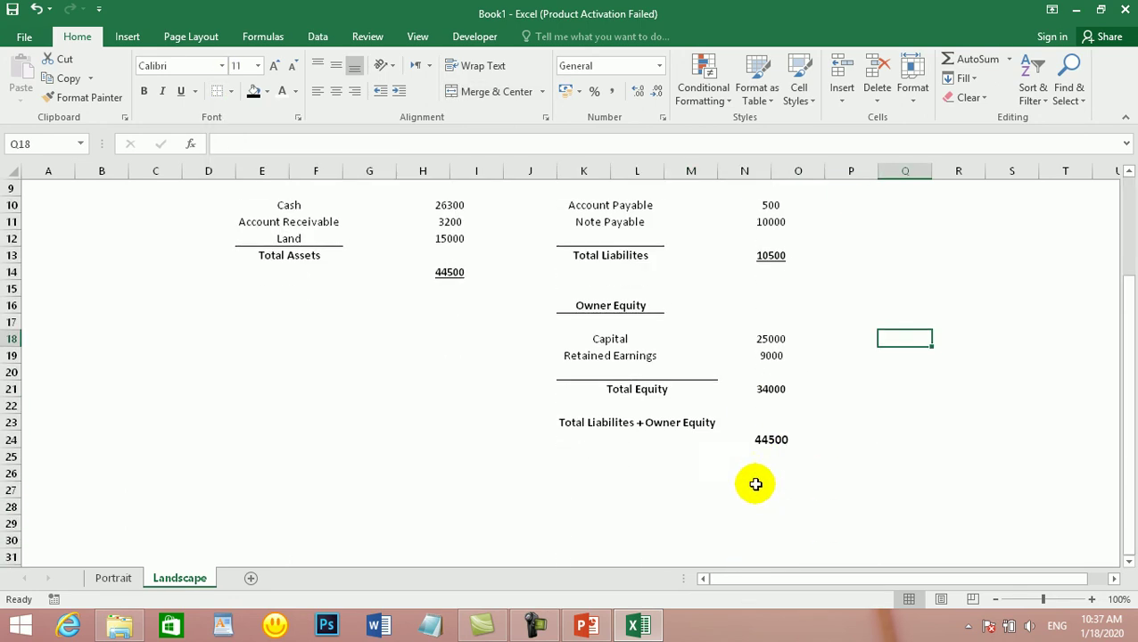
pyautogui.moveTo(747, 450); pyautogui.dragTo(265, 305)
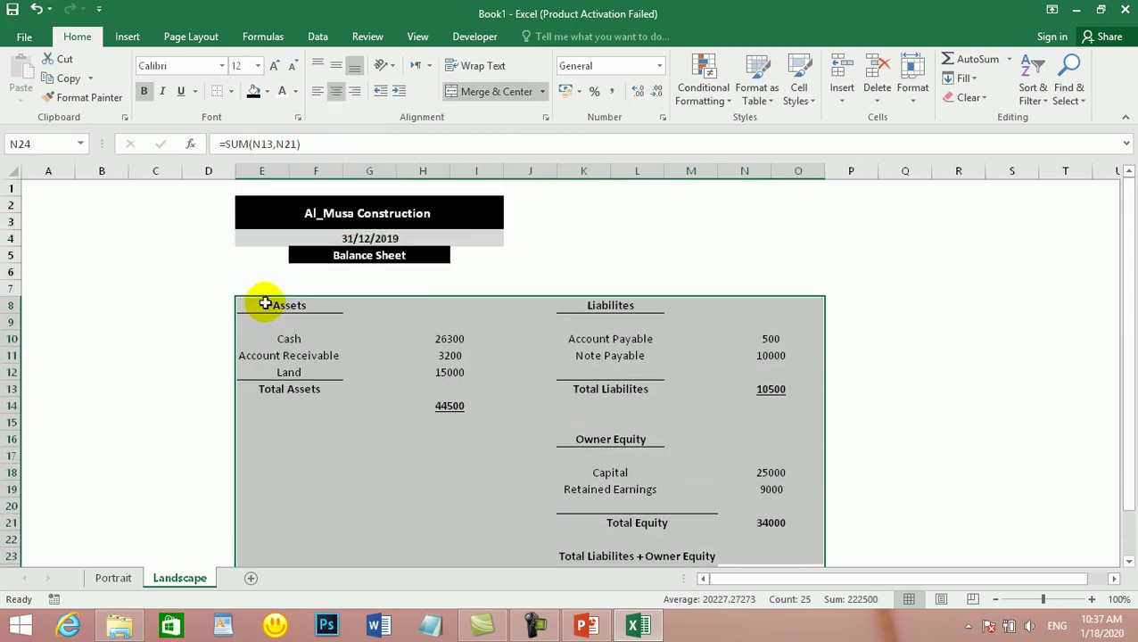
pyautogui.click(231, 93)
pyautogui.click(282, 254)
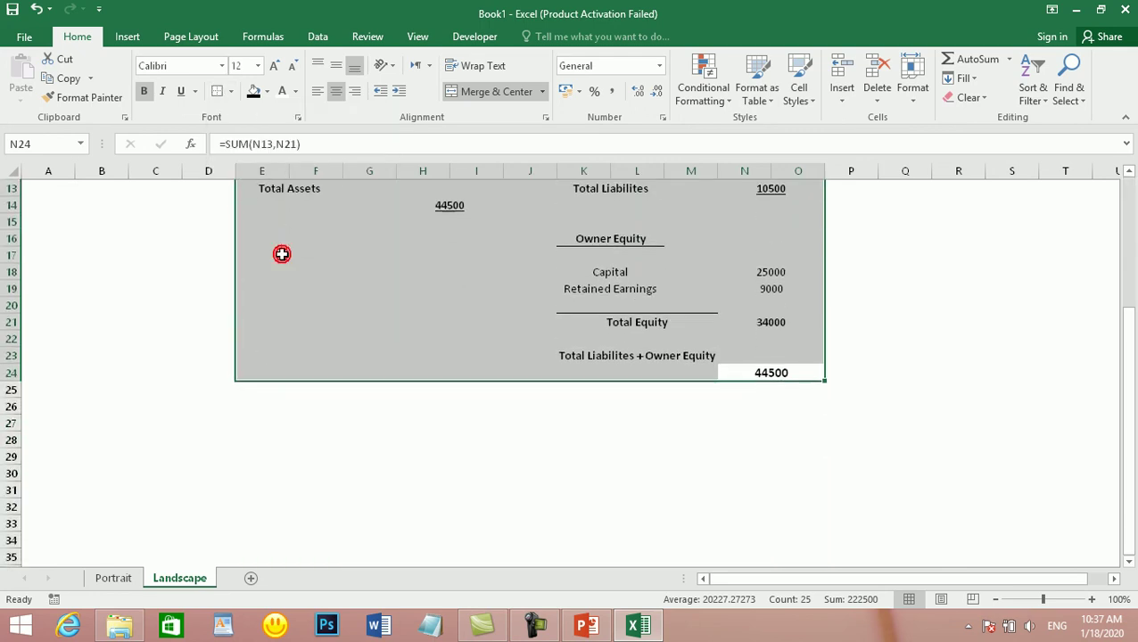
pyautogui.click(363, 331)
pyautogui.click(476, 423)
pyautogui.scroll(4, 583, 373)
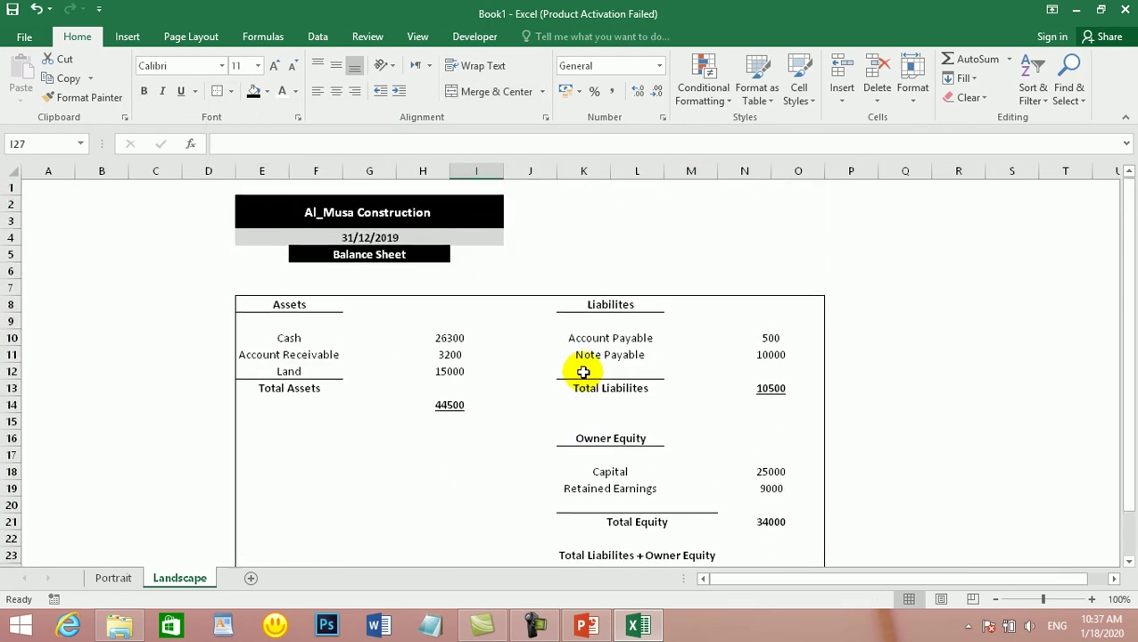
# Step: Move the Al_Musa Construction heading block from E2:I5 to J2 on the Landscape sheet
pyautogui.moveTo(457, 255); pyautogui.dragTo(294, 207)
pyautogui.hotkey('ctrl', 'c')
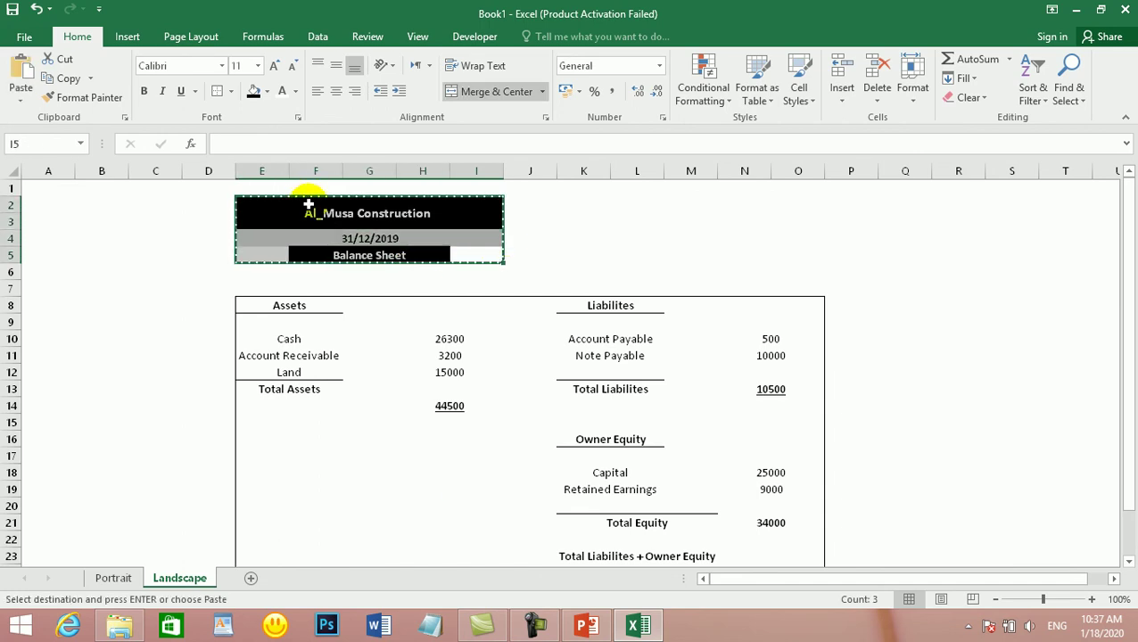
pyautogui.click(516, 211)
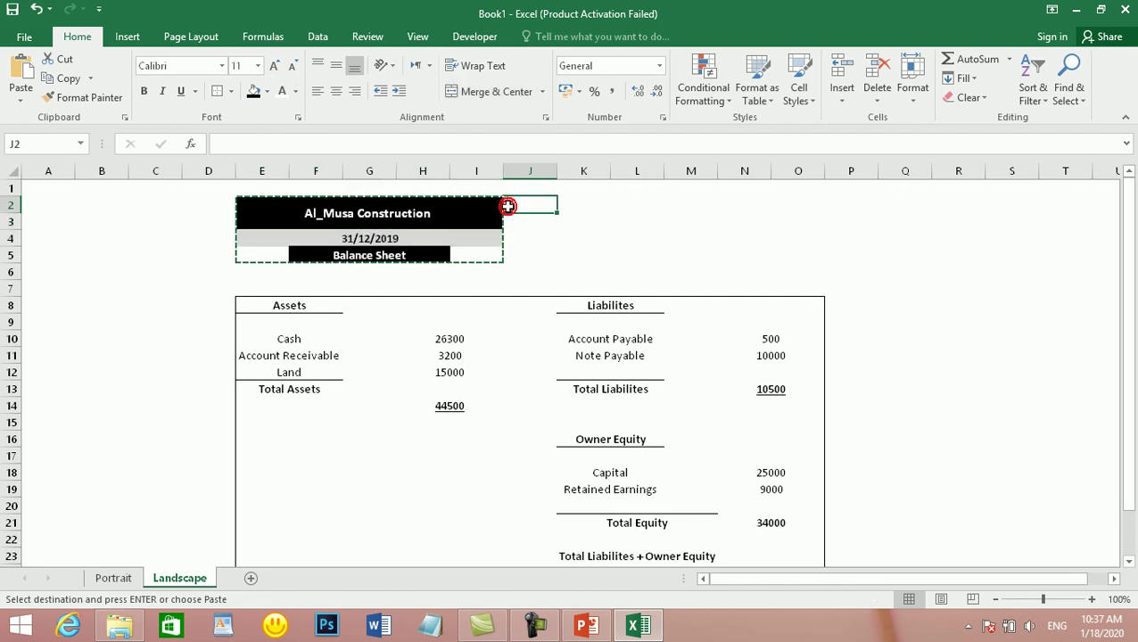
pyautogui.hotkey('ctrl', 'v')
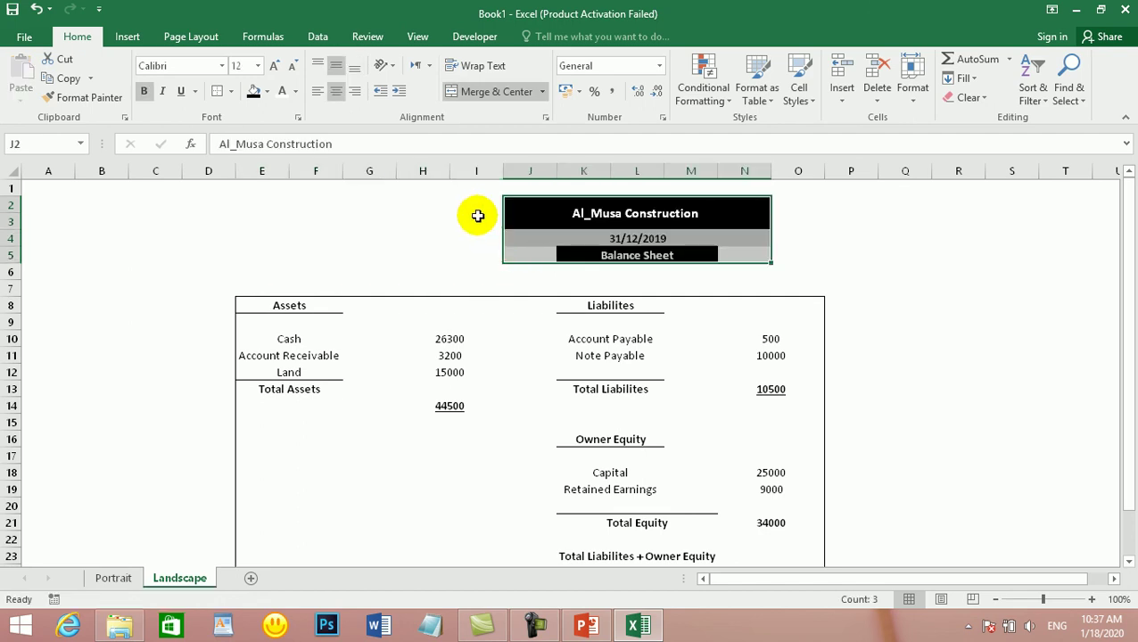
# Step: Clear all contents and formatting from the heading block in J2:N5 on the Landscape sheet
pyautogui.moveTo(477, 209); pyautogui.dragTo(388, 246)
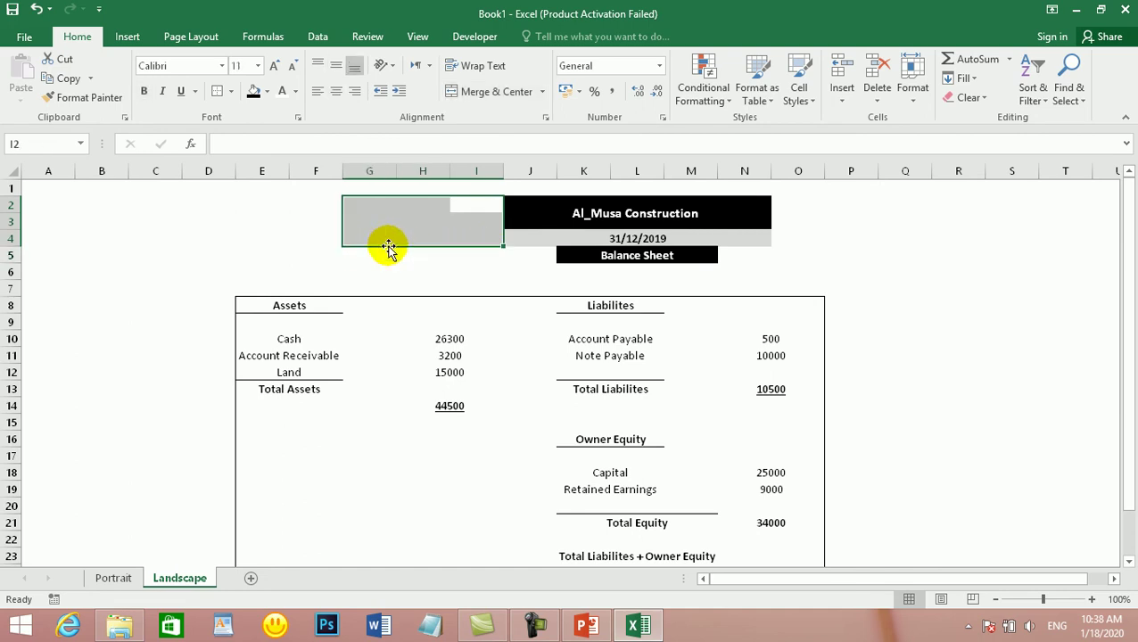
pyautogui.click(483, 255)
pyautogui.moveTo(747, 255); pyautogui.dragTo(575, 255)
pyautogui.moveTo(487, 211); pyautogui.dragTo(357, 257)
pyautogui.moveTo(701, 257); pyautogui.dragTo(535, 203)
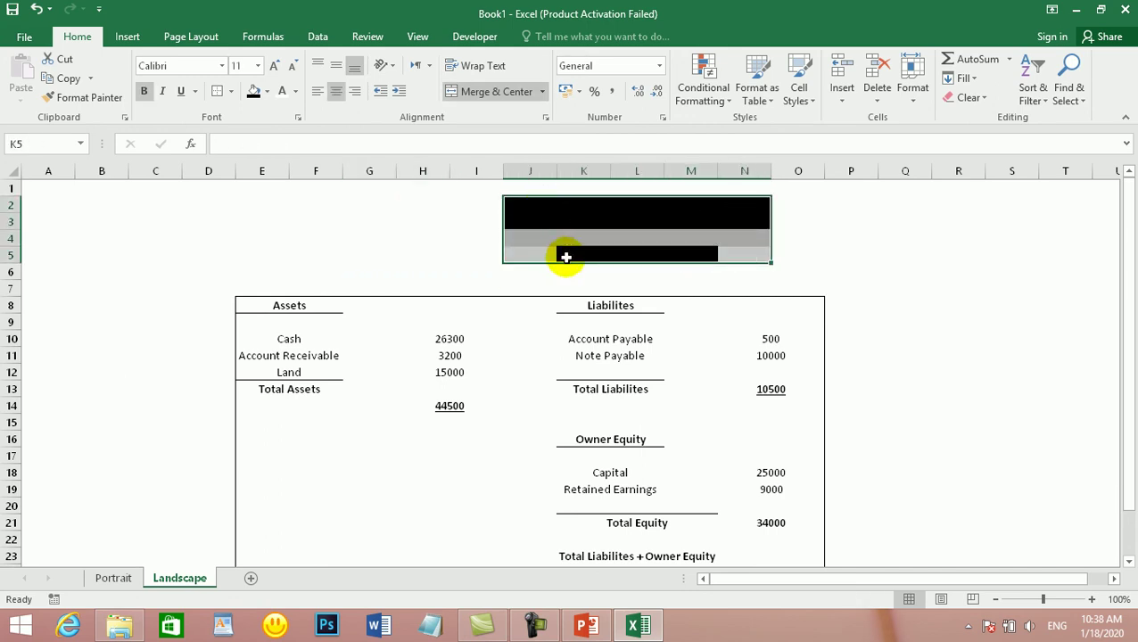
pyautogui.click(963, 99)
pyautogui.click(972, 117)
pyautogui.click(899, 242)
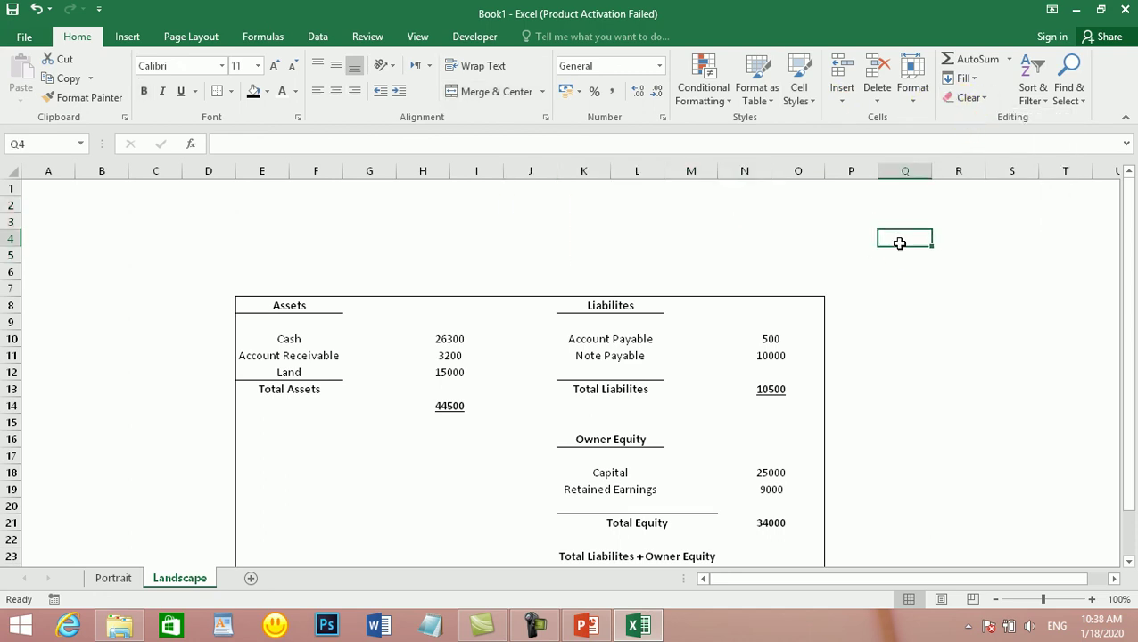
# Step: Merge and center the blank cells G2:M6 above the balance sheet on the Landscape sheet
pyautogui.click(372, 232)
pyautogui.moveTo(368, 210); pyautogui.dragTo(670, 265)
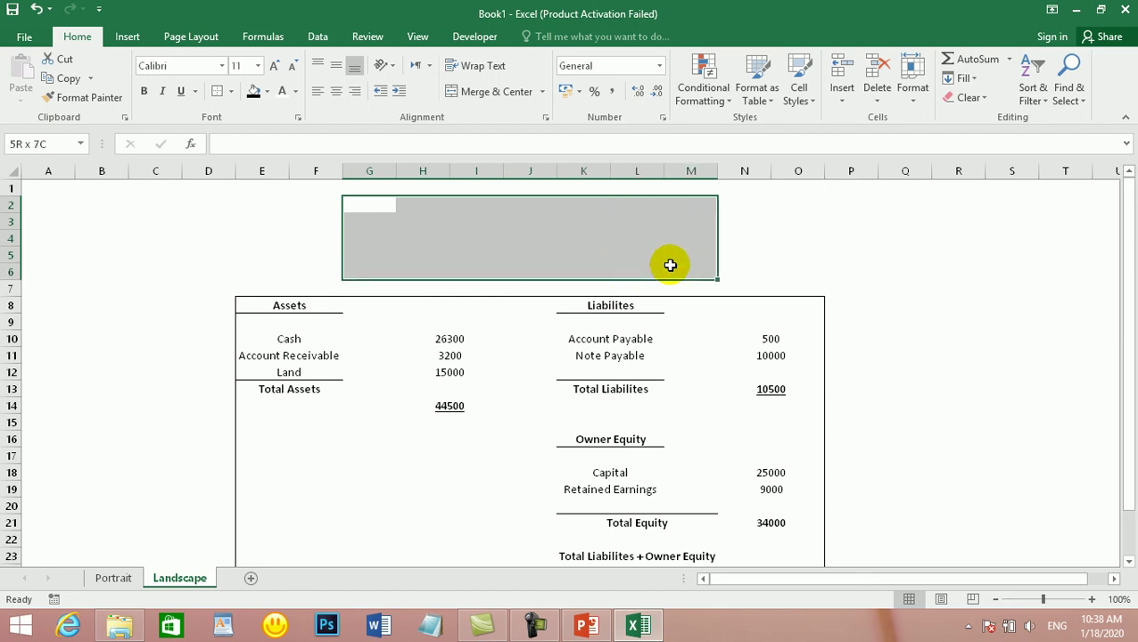
pyautogui.click(477, 93)
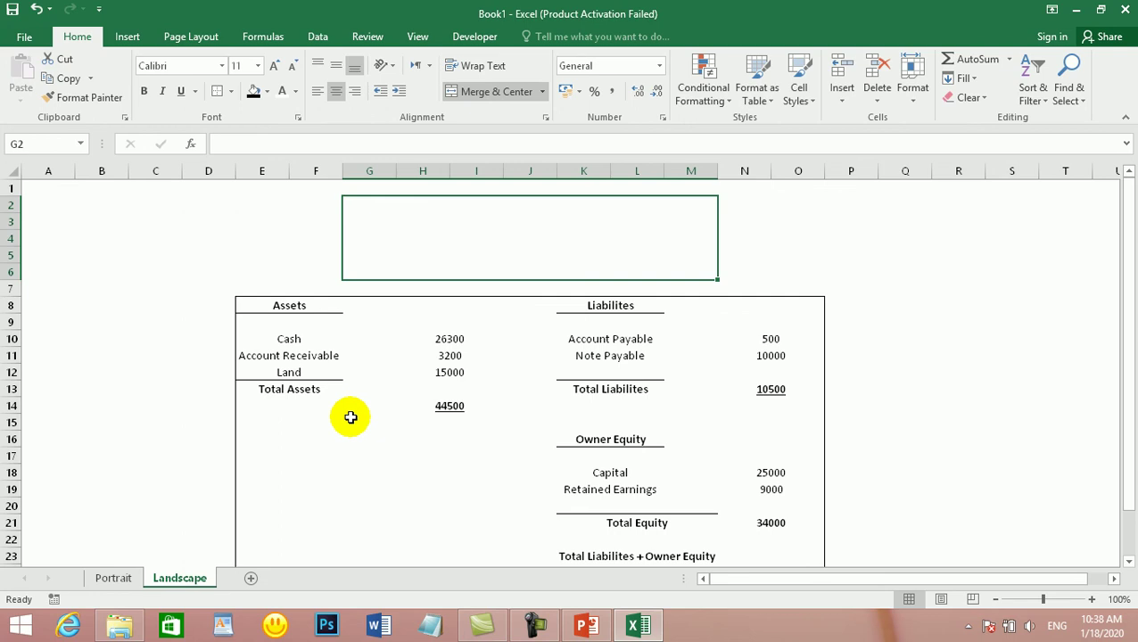
# Step: Copy the heading block C1:G4 from the Portrait sheet and return to the Landscape sheet
pyautogui.click(133, 575)
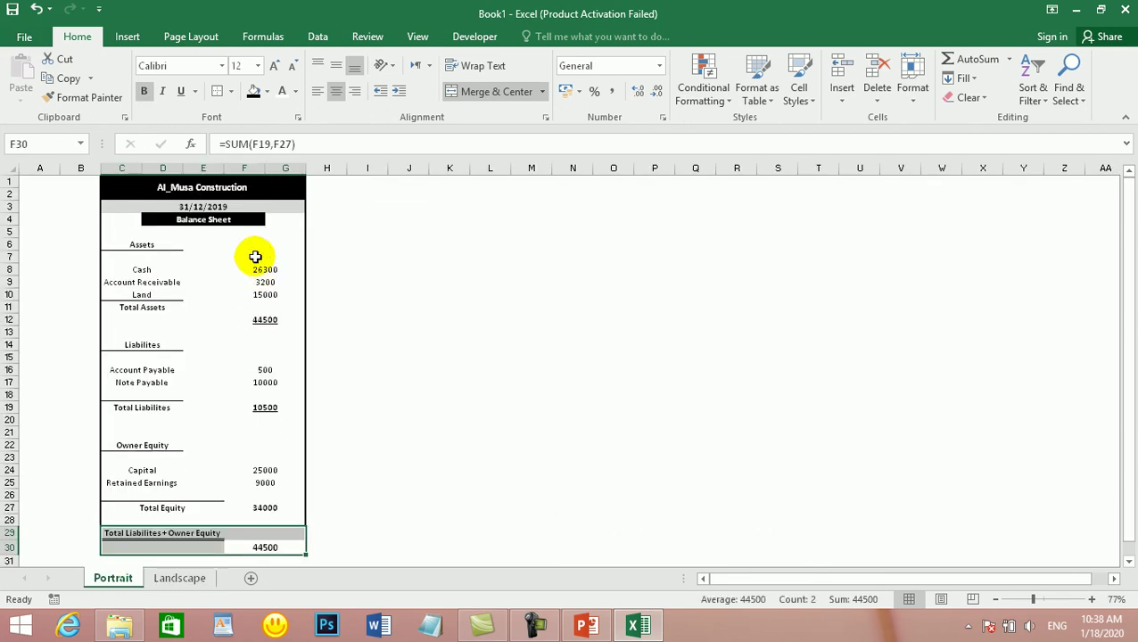
pyautogui.click(247, 224)
pyautogui.moveTo(279, 216); pyautogui.dragTo(172, 176)
pyautogui.hotkey('ctrl', 'c')
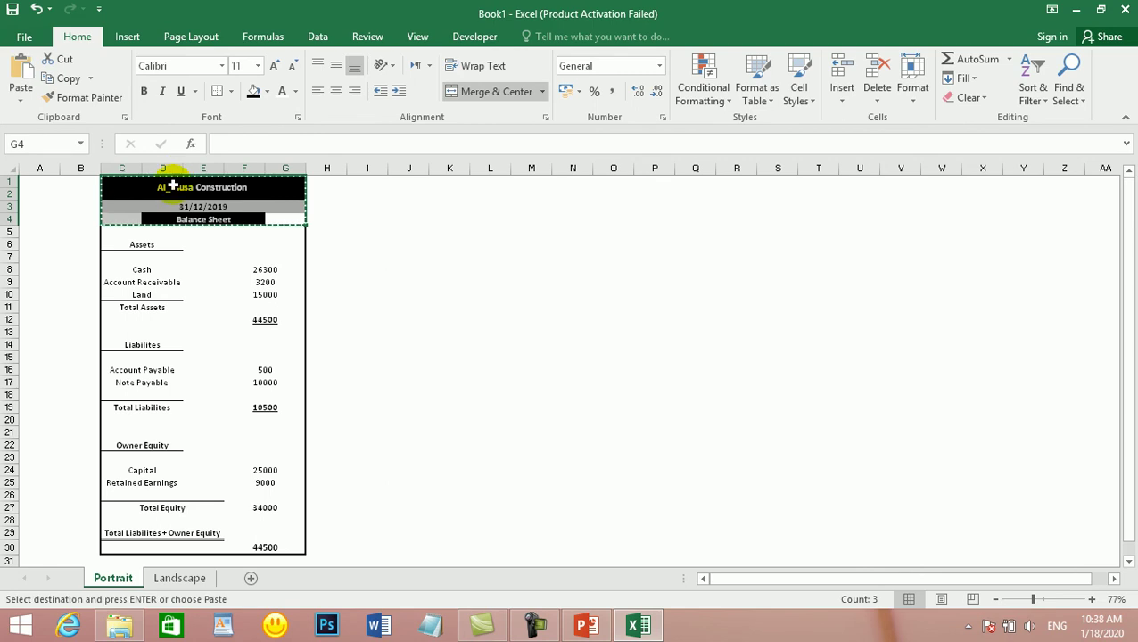
pyautogui.click(179, 578)
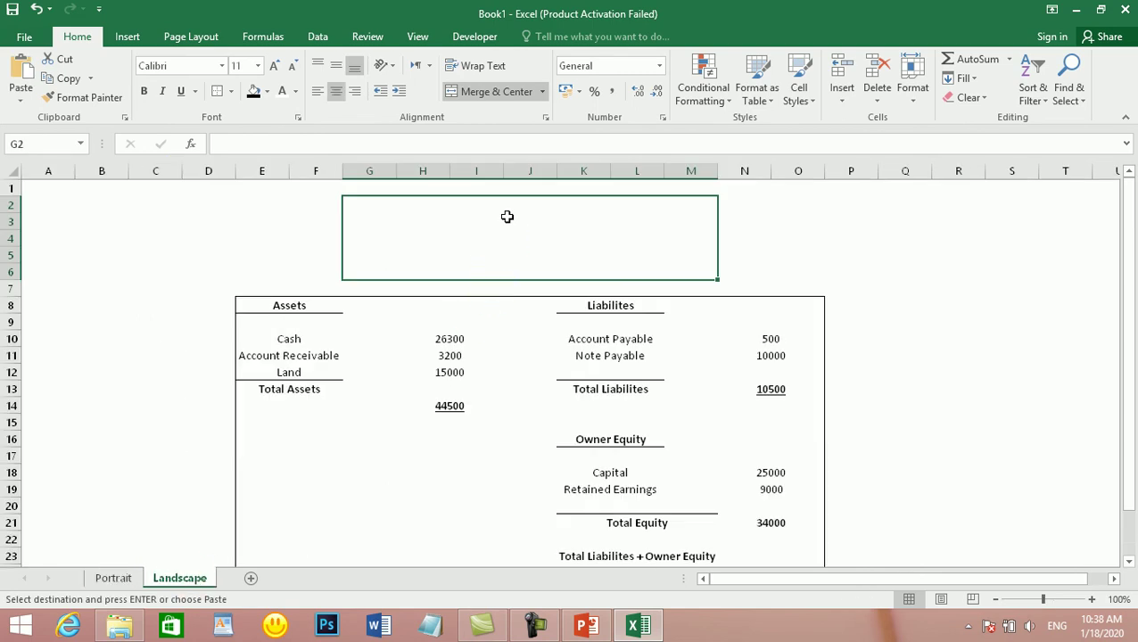
# Step: Try to paste the copied heading into the merged block G2:M6, and unmerge that block
pyautogui.hotkey('ctrl', 'v')
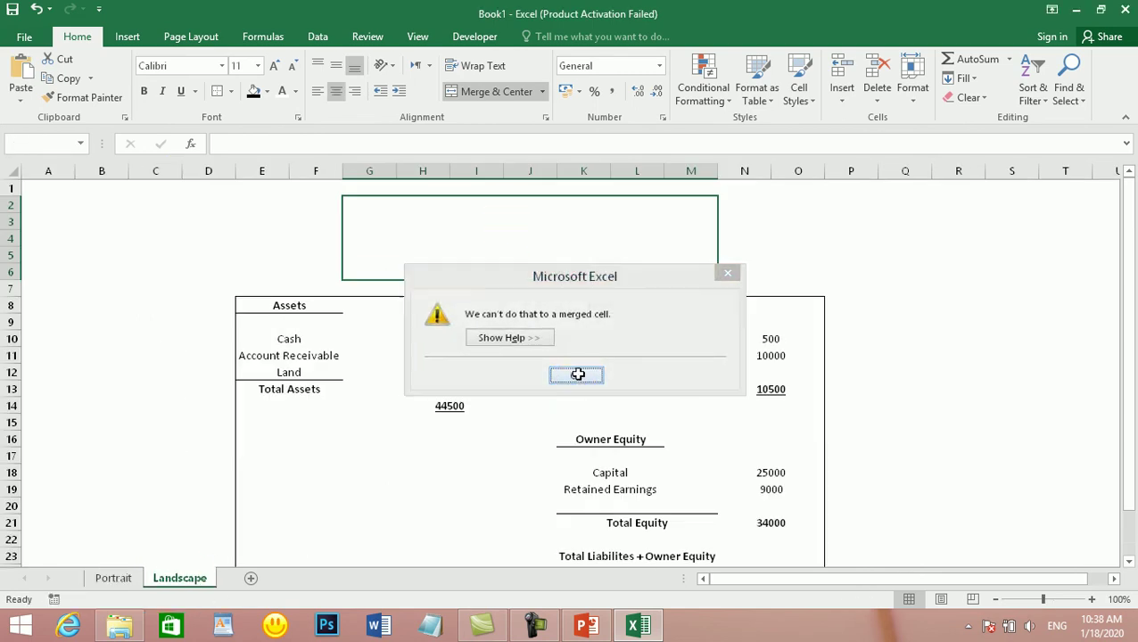
pyautogui.click(576, 373)
pyautogui.hotkey('ctrl', 'v')
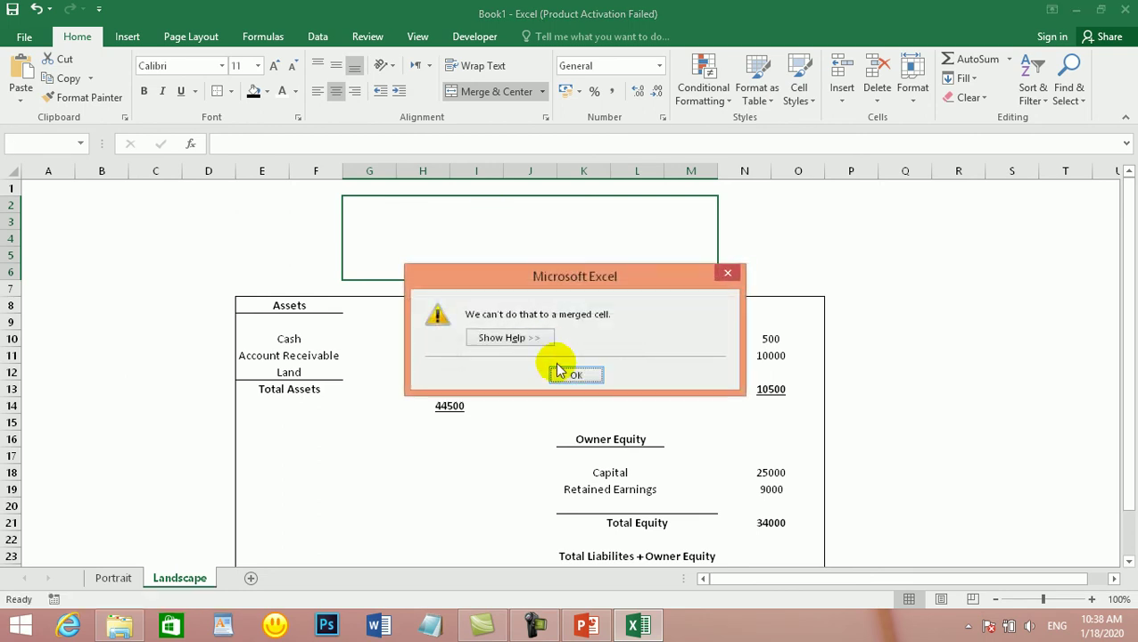
pyautogui.click(577, 376)
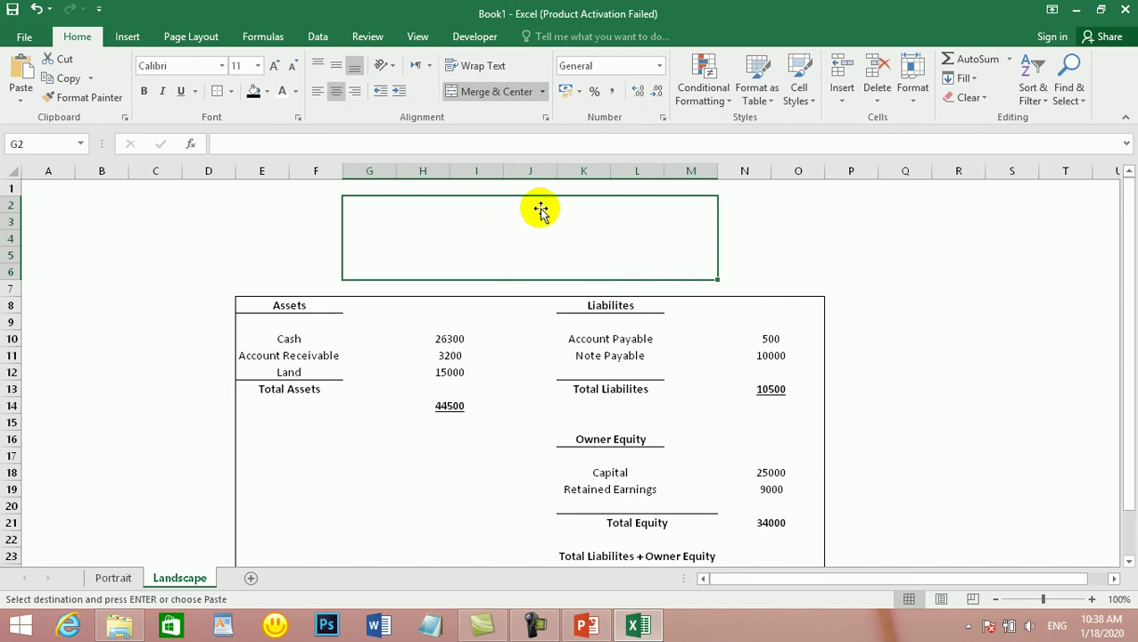
pyautogui.click(499, 91)
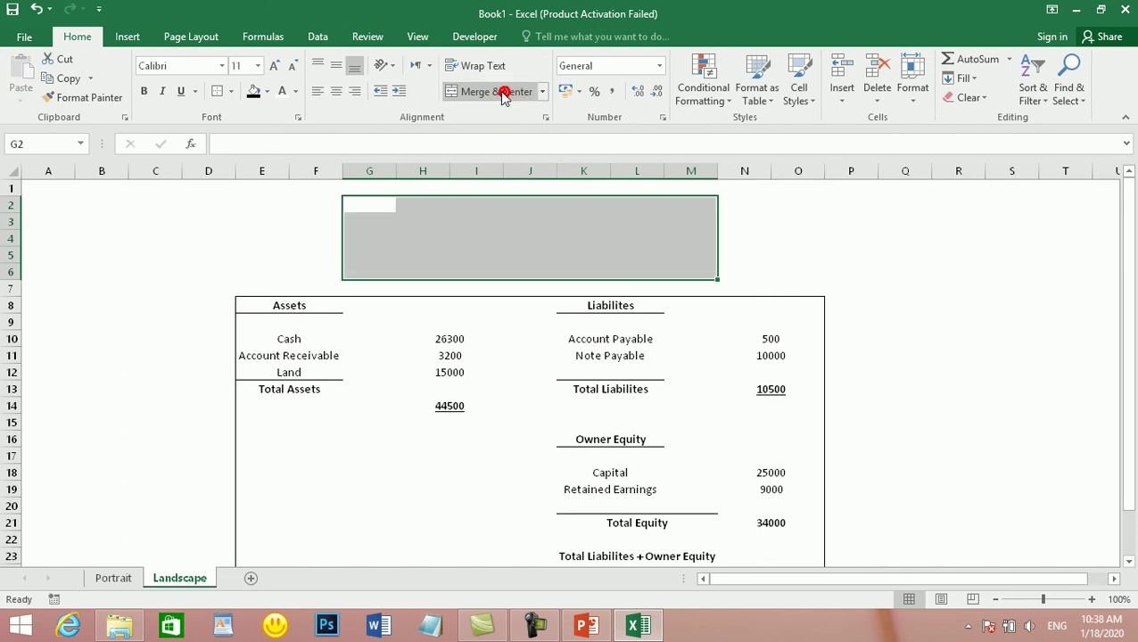
# Step: Draw a text box above the balance sheet on the Landscape sheet, covering about F1:M7
pyautogui.click(127, 37)
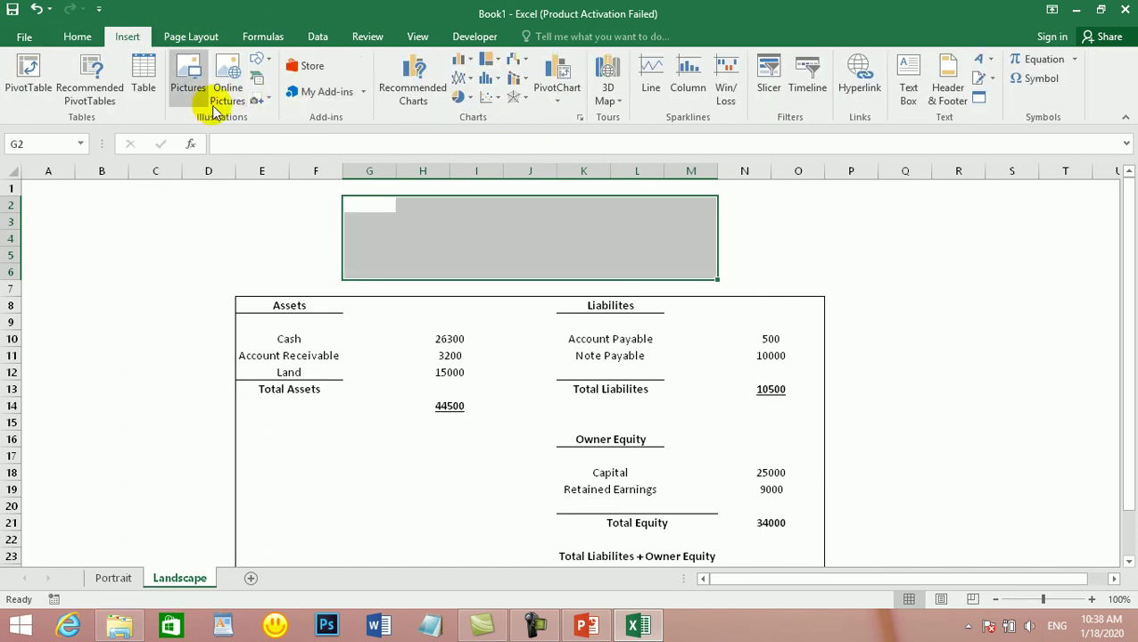
pyautogui.click(257, 59)
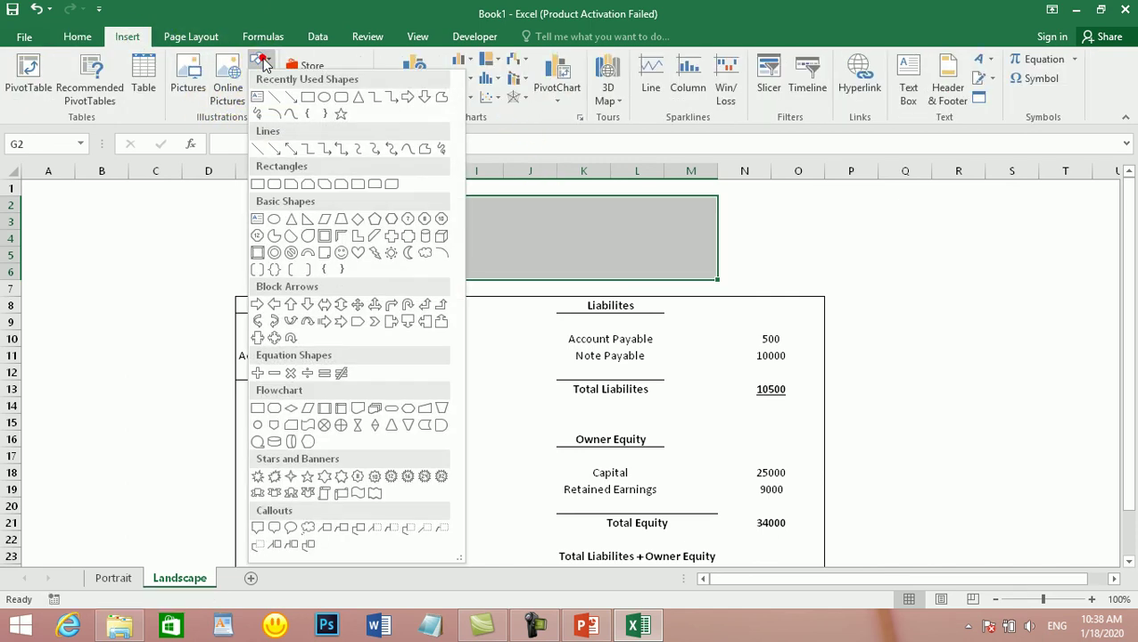
pyautogui.click(257, 220)
pyautogui.moveTo(310, 203)
pyautogui.mouseDown()
pyautogui.moveTo(368, 267)
pyautogui.moveTo(521, 295)
pyautogui.moveTo(724, 290)
pyautogui.mouseUp()
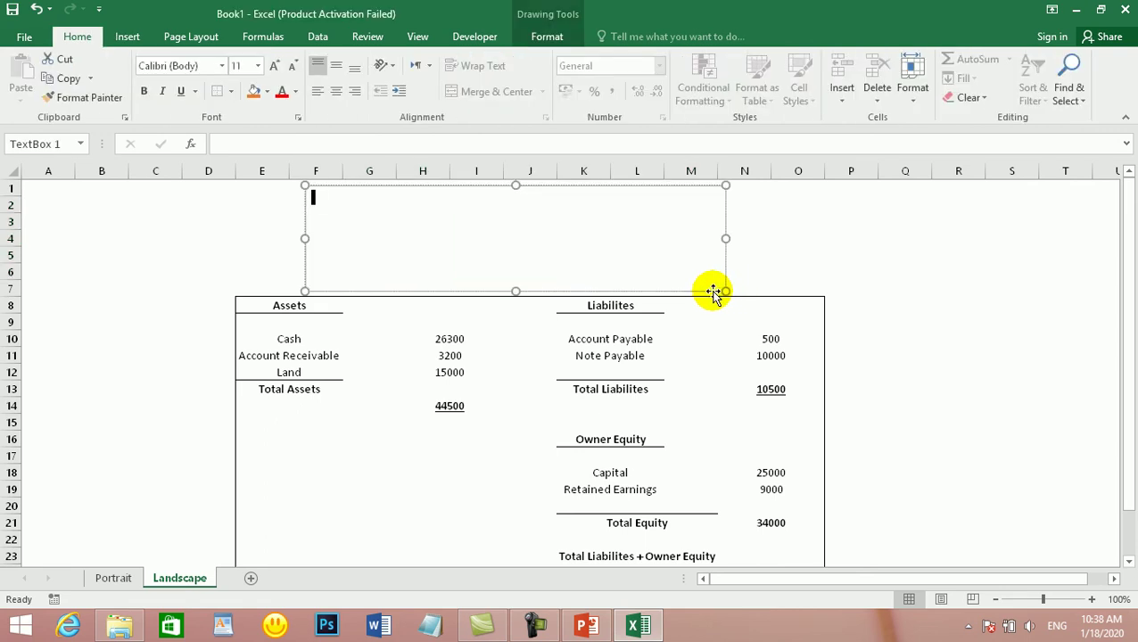
# Step: Copy the heading block C1:G4 from the Portrait sheet and paste it into the Landscape sheet's text box
pyautogui.click(124, 577)
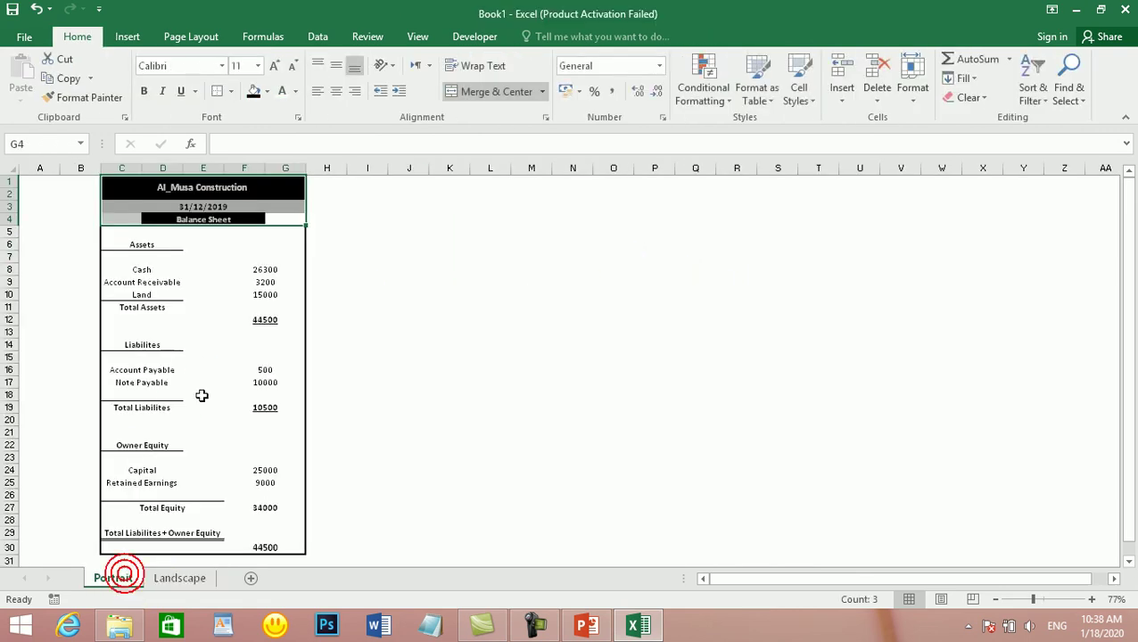
pyautogui.rightClick(219, 196)
pyautogui.click(253, 226)
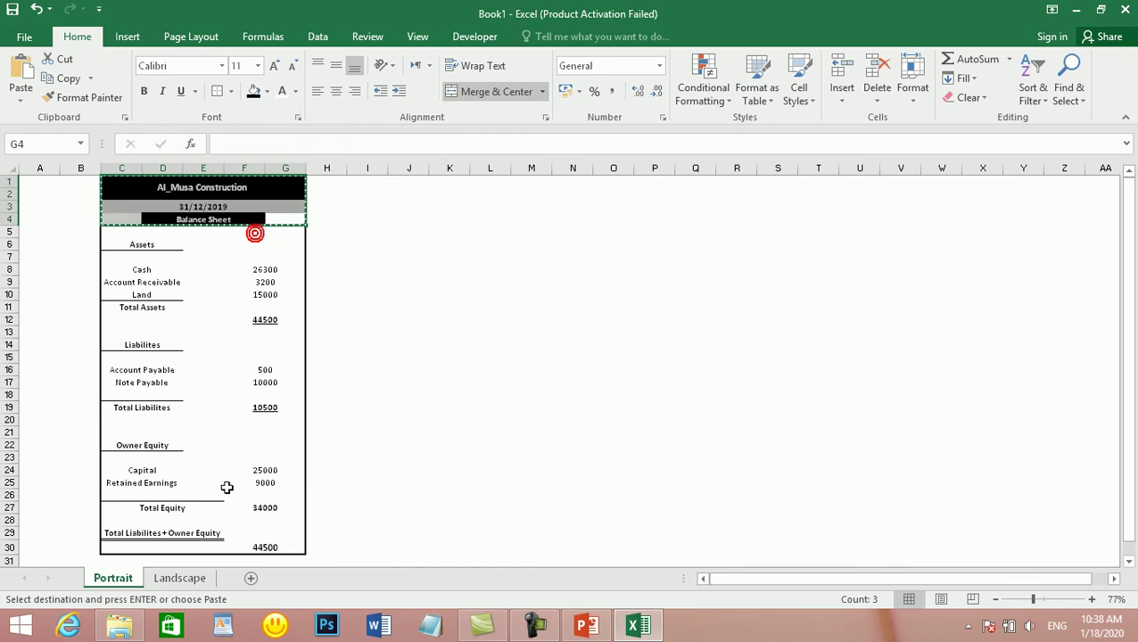
pyautogui.click(183, 580)
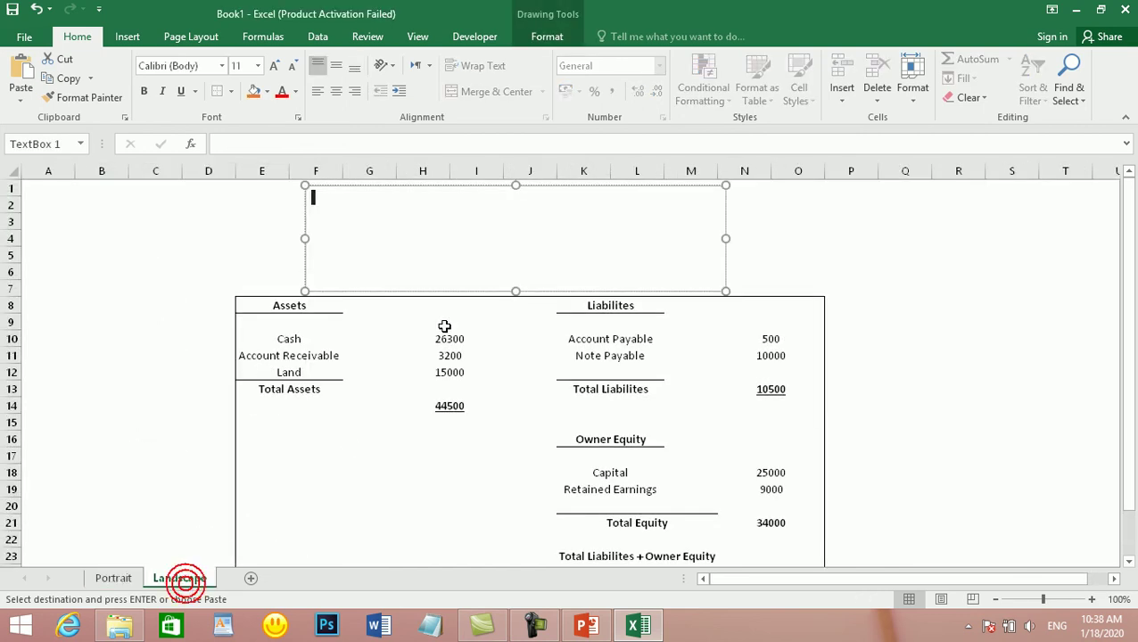
pyautogui.click(445, 213)
pyautogui.hotkey('ctrl', 'v')
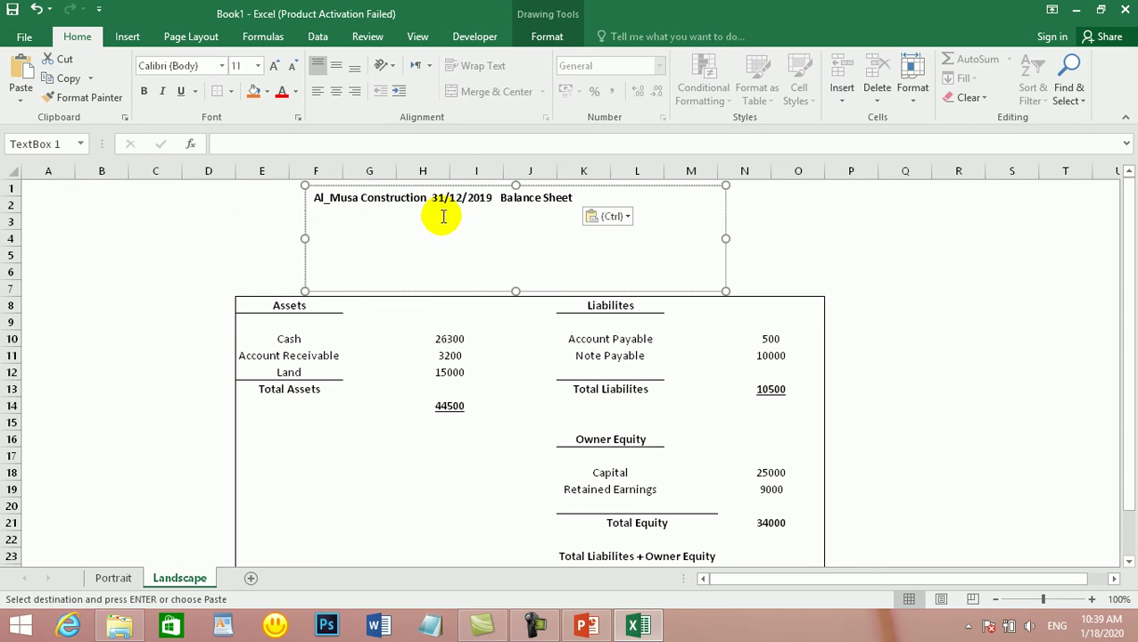
# Step: Paste the heading text into the text box once more, and delete all of the box's text
pyautogui.hotkey('ctrl', 'v')
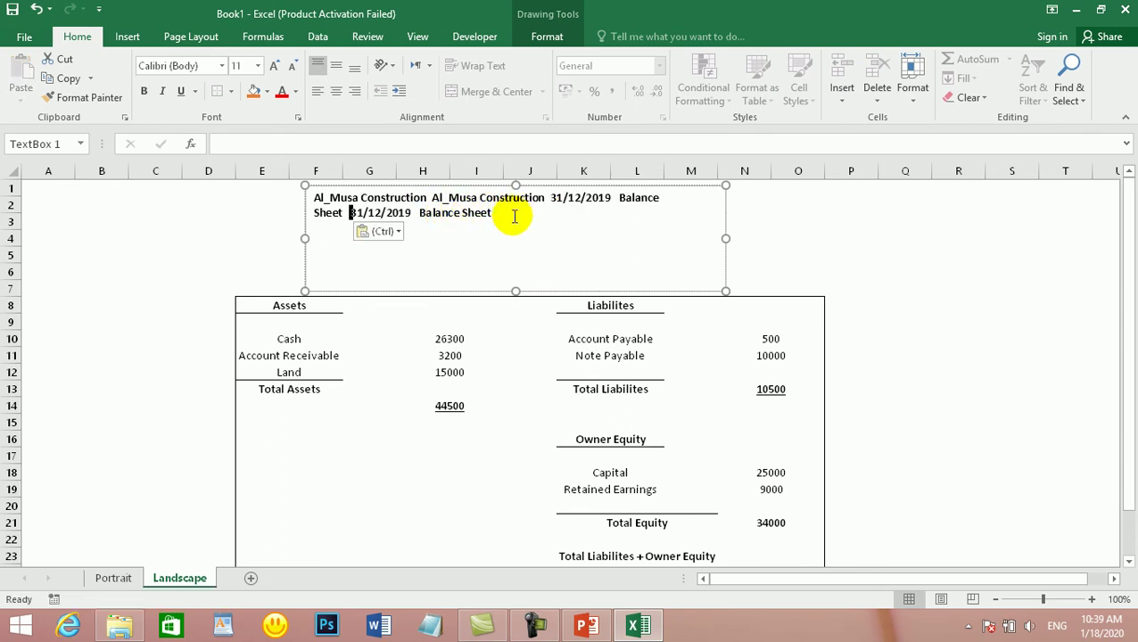
pyautogui.hotkey('ctrl', 'a')
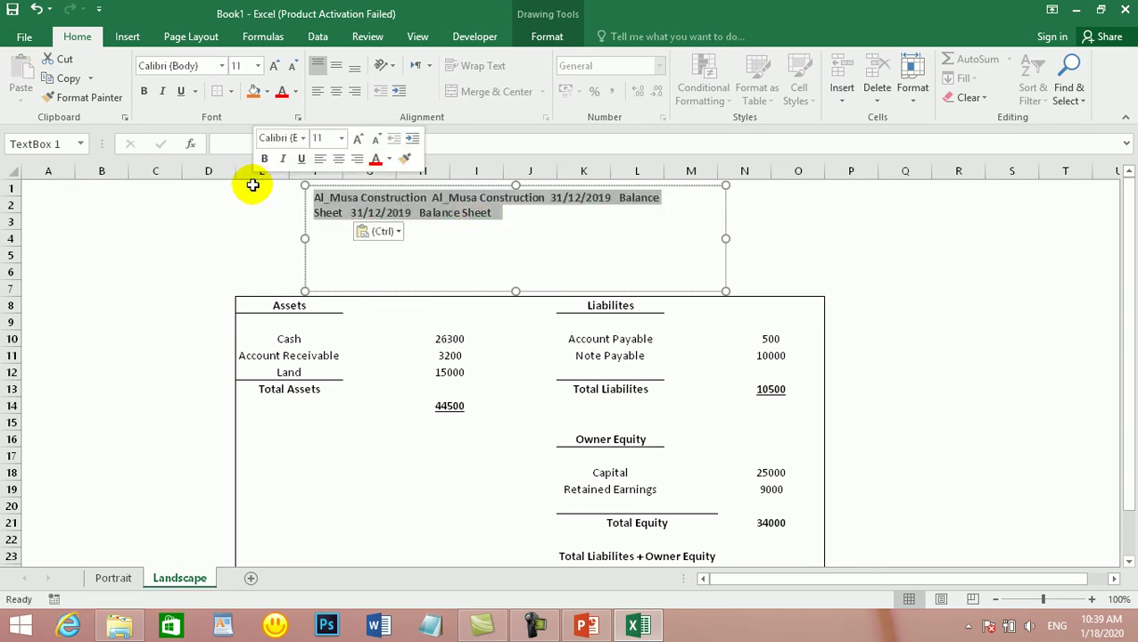
pyautogui.press('Delete')
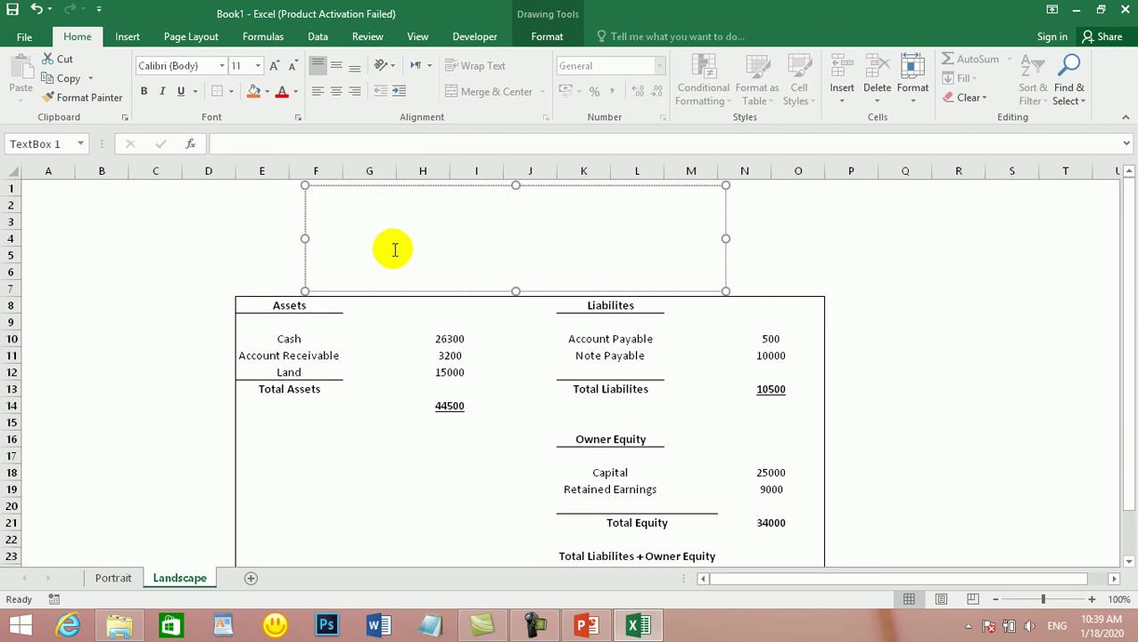
# Step: Copy the Portrait sheet's heading block C1:G4 again and paste it twice into the empty text box on the Landscape sheet
pyautogui.click(114, 577)
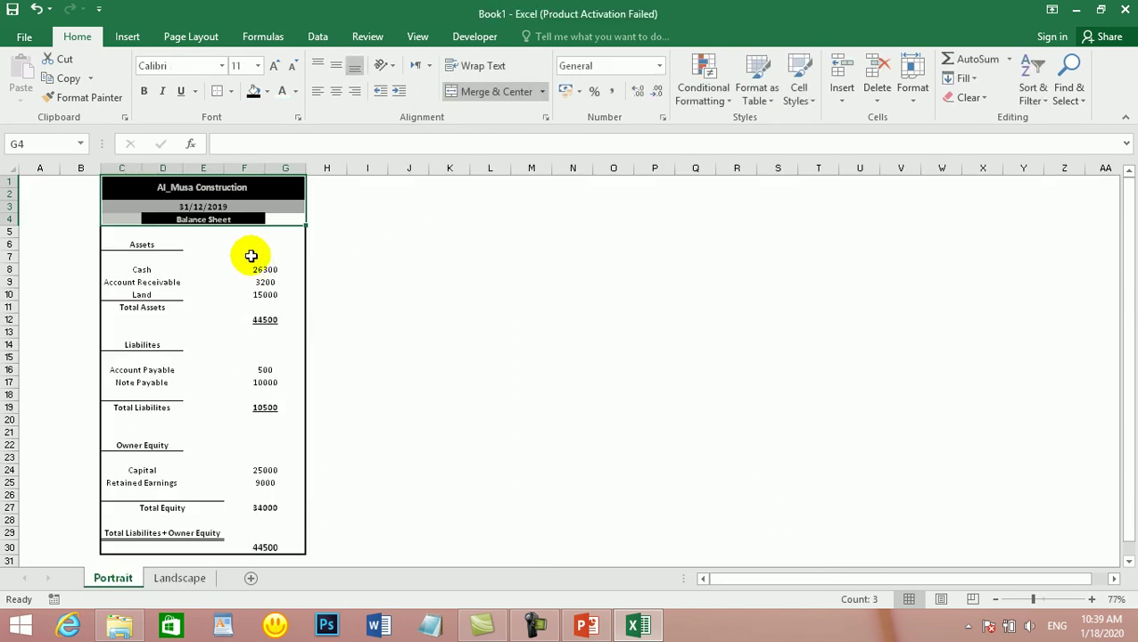
pyautogui.hotkey('ctrl', 'c')
pyautogui.click(179, 579)
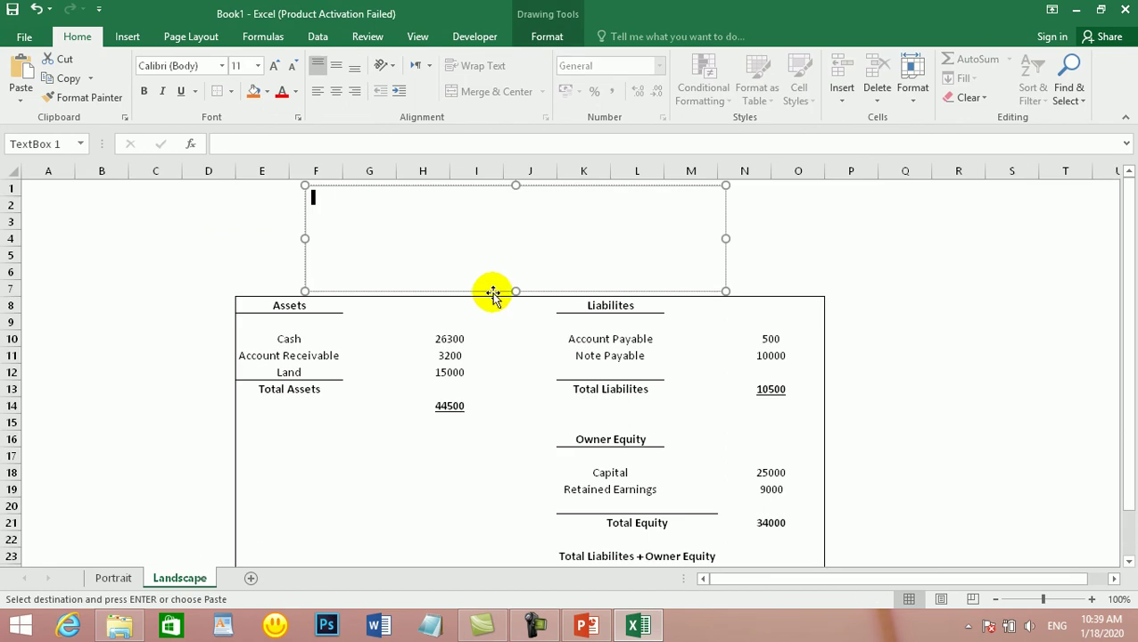
pyautogui.hotkey('ctrl', 'v')
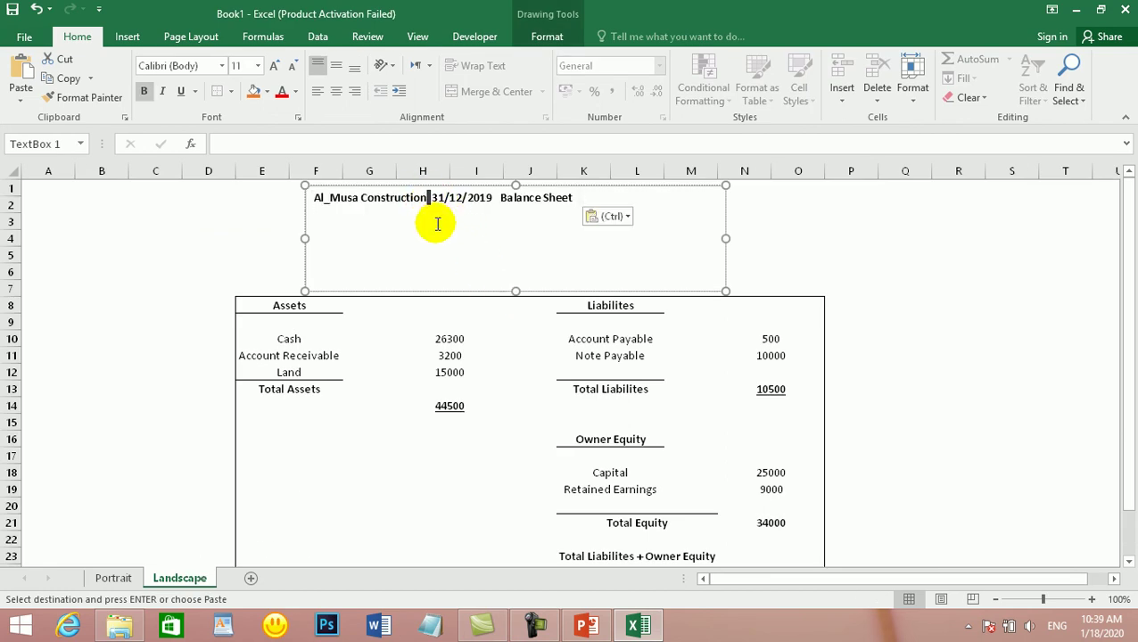
pyautogui.hotkey('ctrl', 'v')
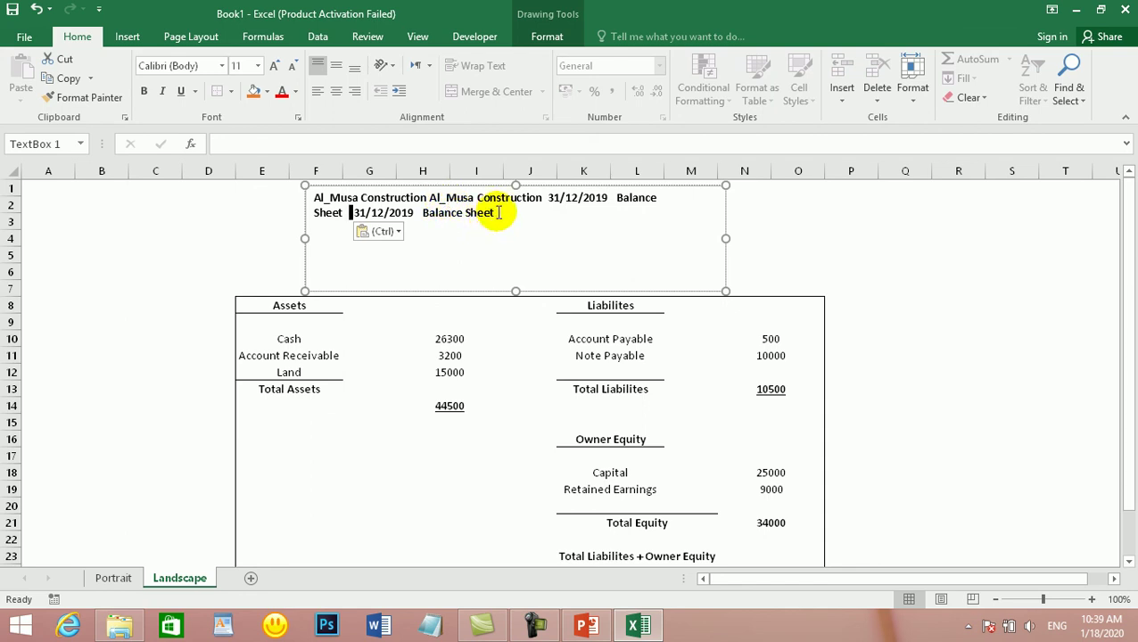
# Step: Delete the heading text box above the balance sheet on the Landscape sheet
pyautogui.moveTo(497, 212); pyautogui.dragTo(340, 211)
pyautogui.click(472, 233)
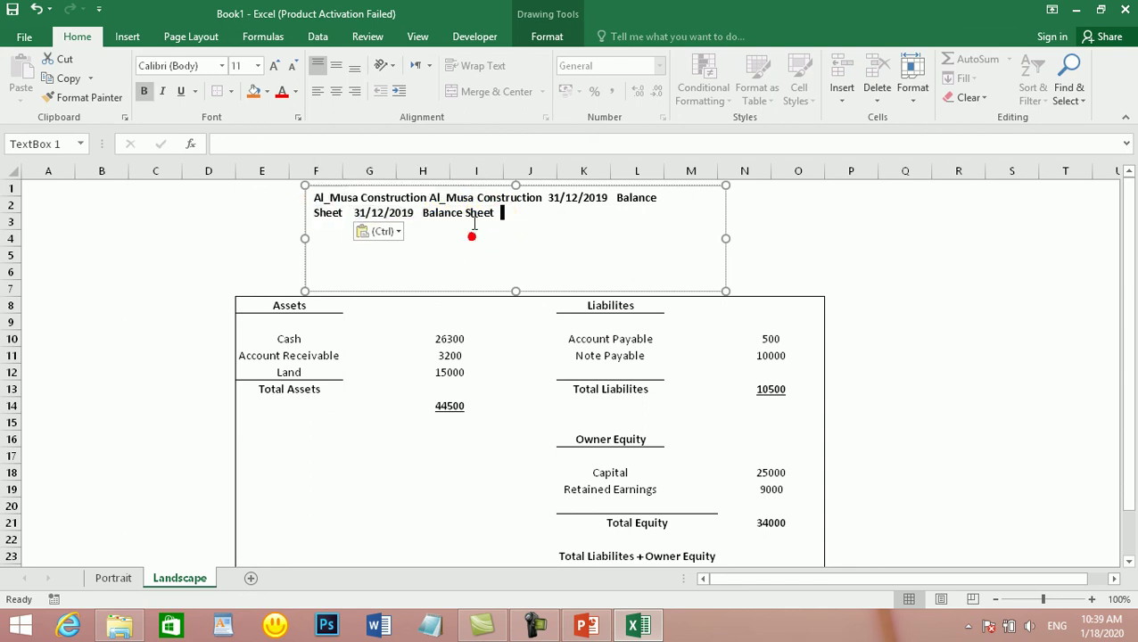
pyautogui.click(604, 185)
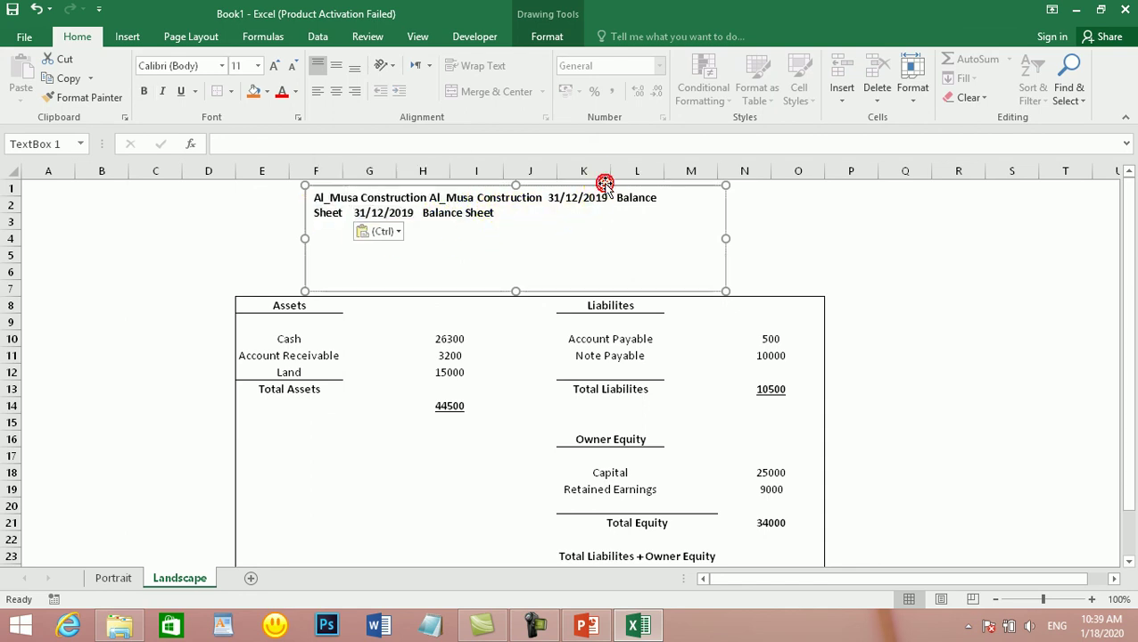
pyautogui.press('Delete')
pyautogui.click(434, 256)
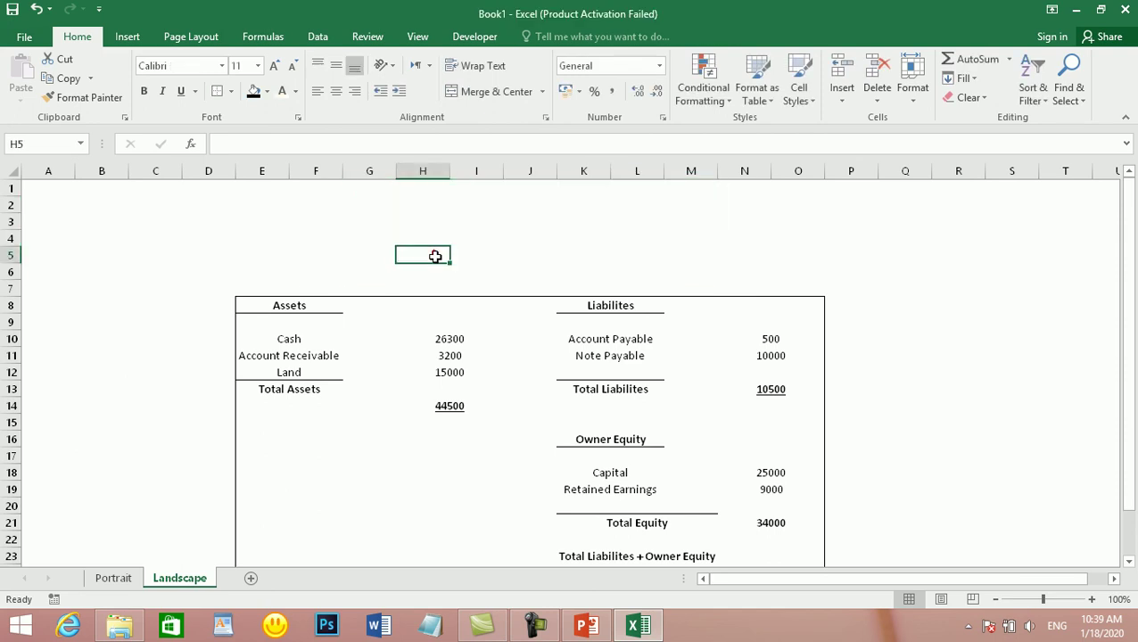
# Step: Copy the heading block C1:G4 from the Portrait sheet and paste it into the Landscape sheet's cells starting at G2
pyautogui.click(387, 218)
pyautogui.click(129, 580)
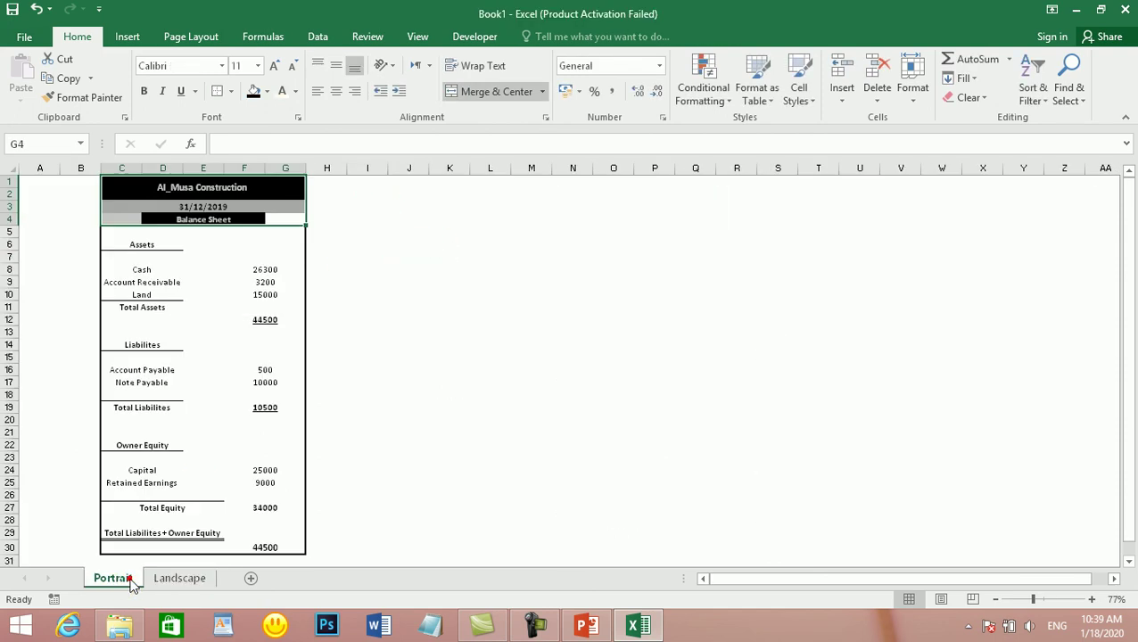
pyautogui.hotkey('ctrl', 'c')
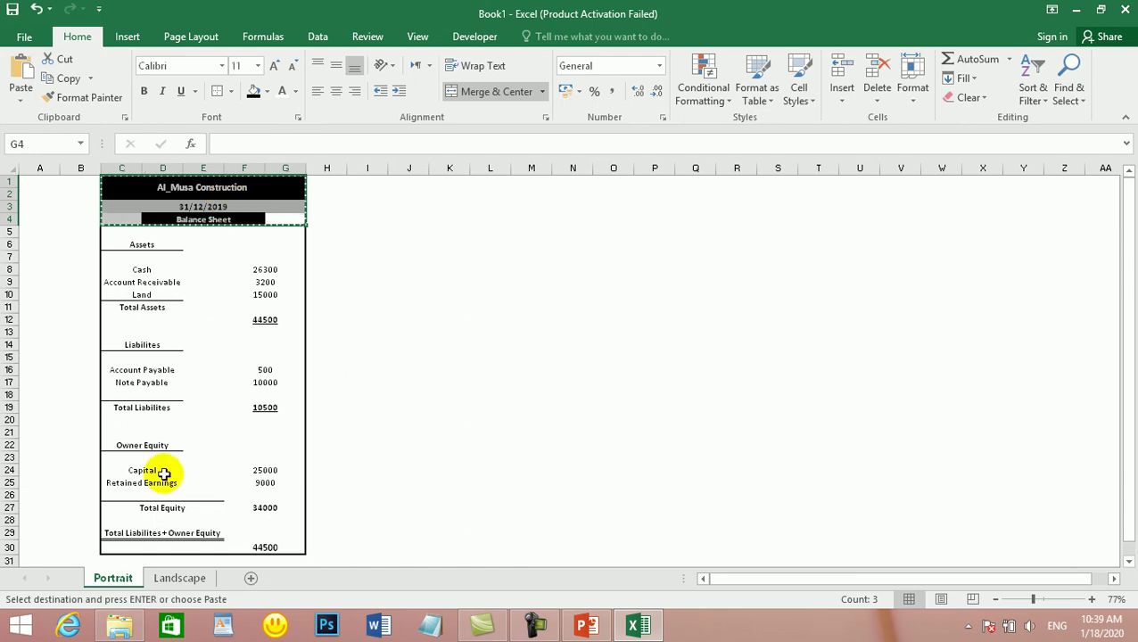
pyautogui.click(179, 578)
pyautogui.click(415, 210)
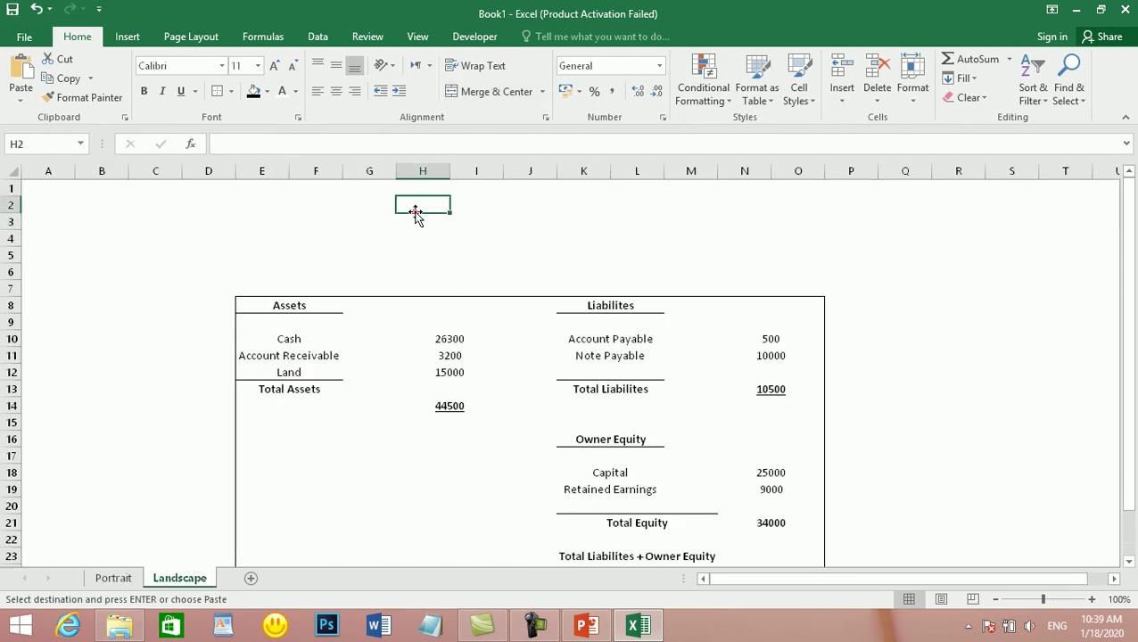
pyautogui.click(388, 220)
pyautogui.click(390, 208)
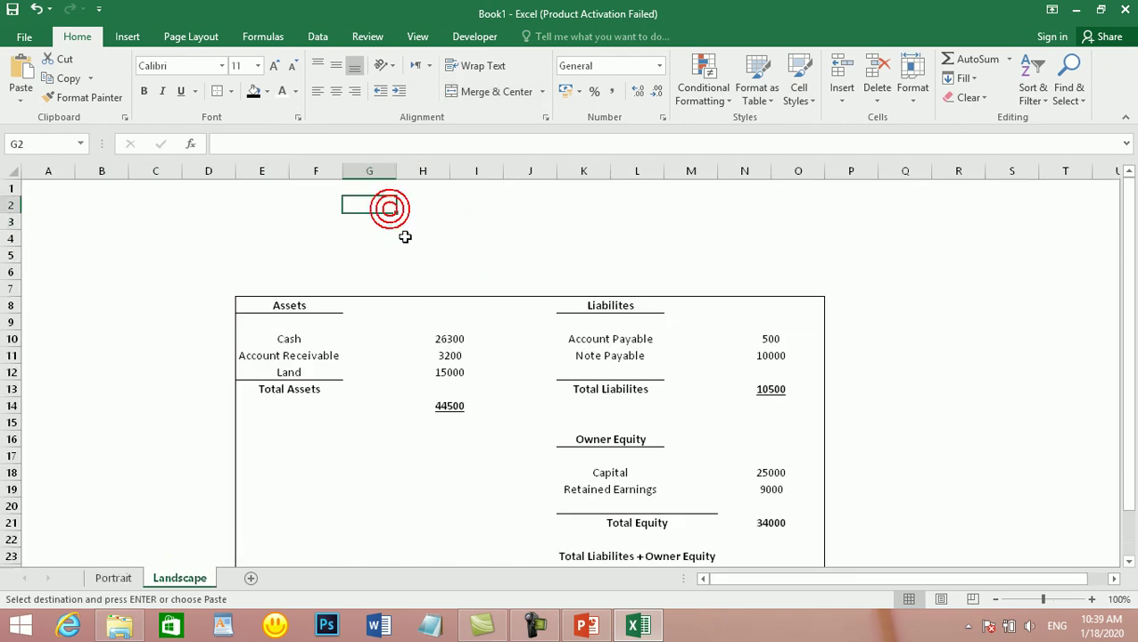
pyautogui.hotkey('ctrl', 'v')
pyautogui.click(508, 285)
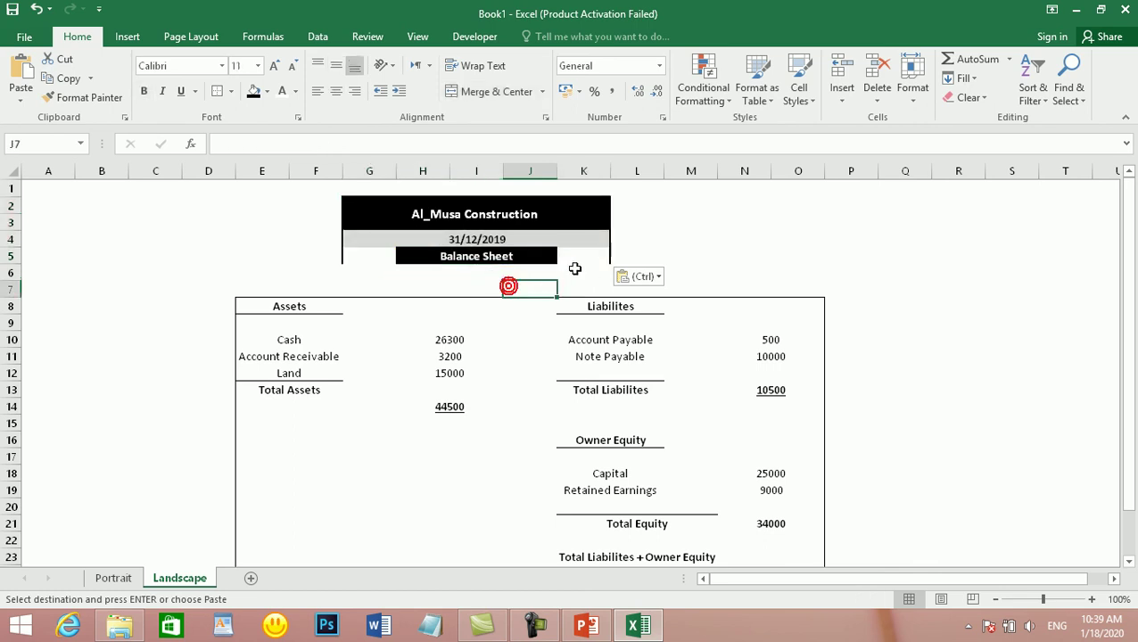
pyautogui.click(592, 259)
pyautogui.moveTo(592, 263); pyautogui.dragTo(393, 214)
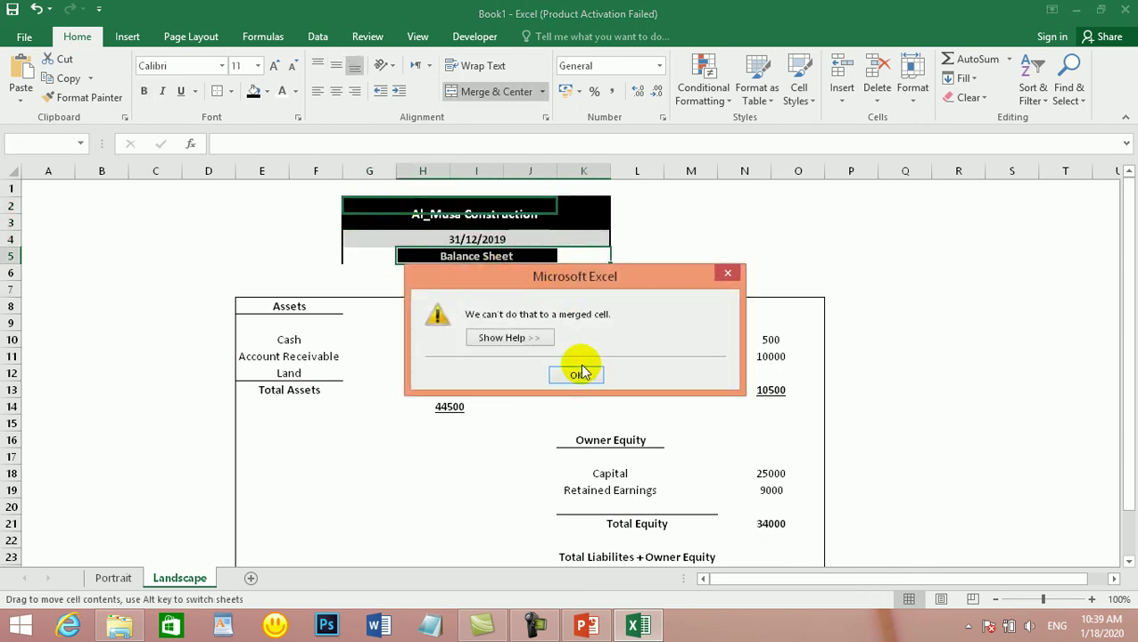
pyautogui.click(573, 372)
pyautogui.click(487, 332)
# Step: Remove all borders from the Balance Sheet title row, G5:K5, on the Landscape sheet
pyautogui.moveTo(583, 255); pyautogui.dragTo(374, 258)
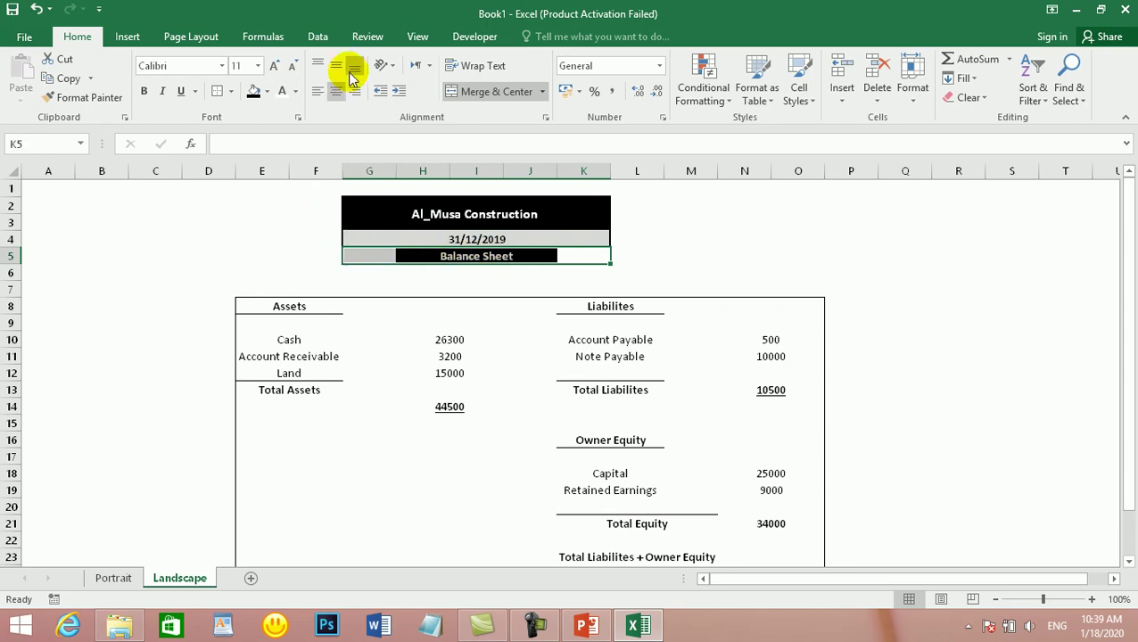
pyautogui.click(232, 92)
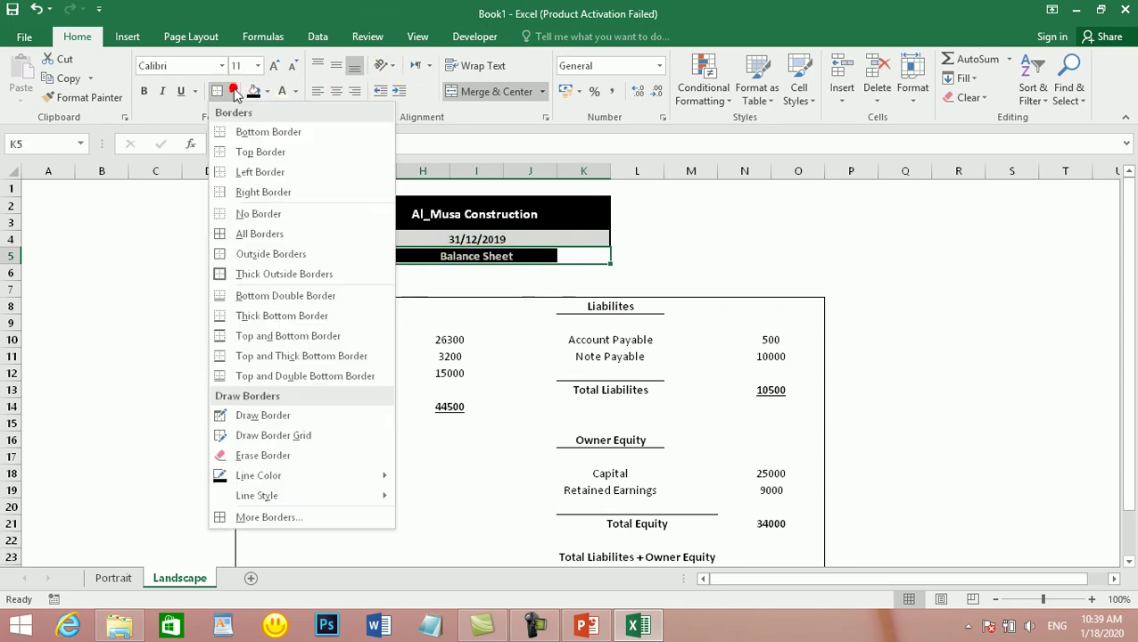
pyautogui.click(261, 212)
pyautogui.click(731, 258)
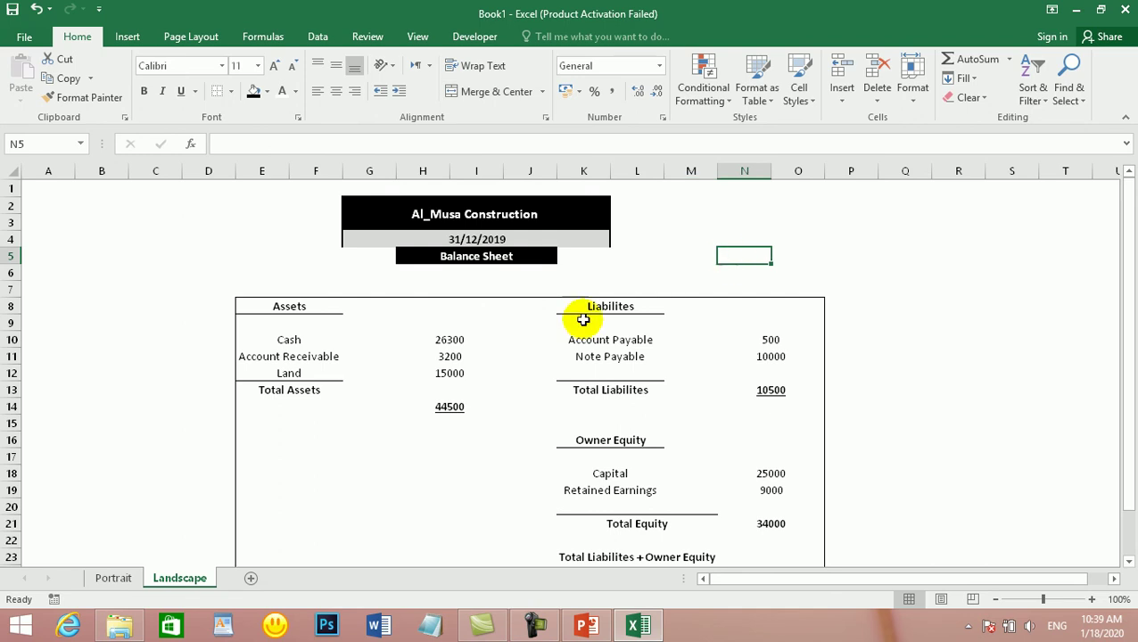
# Step: Apply All Borders to the merged 31/12/2019 date cell in the Landscape heading
pyautogui.click(584, 234)
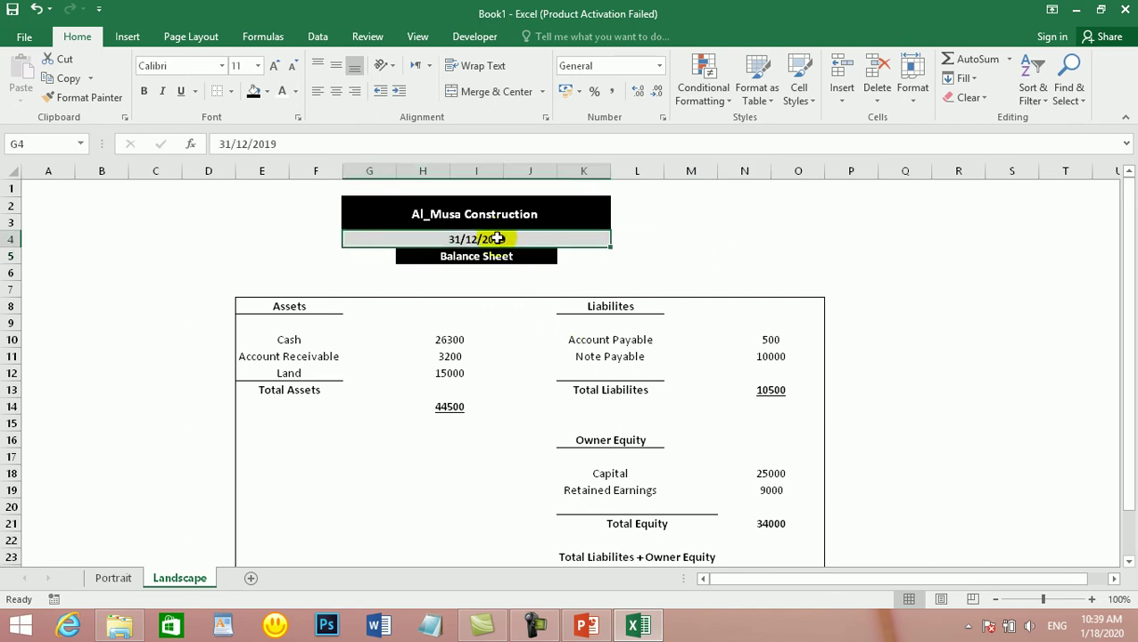
pyautogui.click(231, 90)
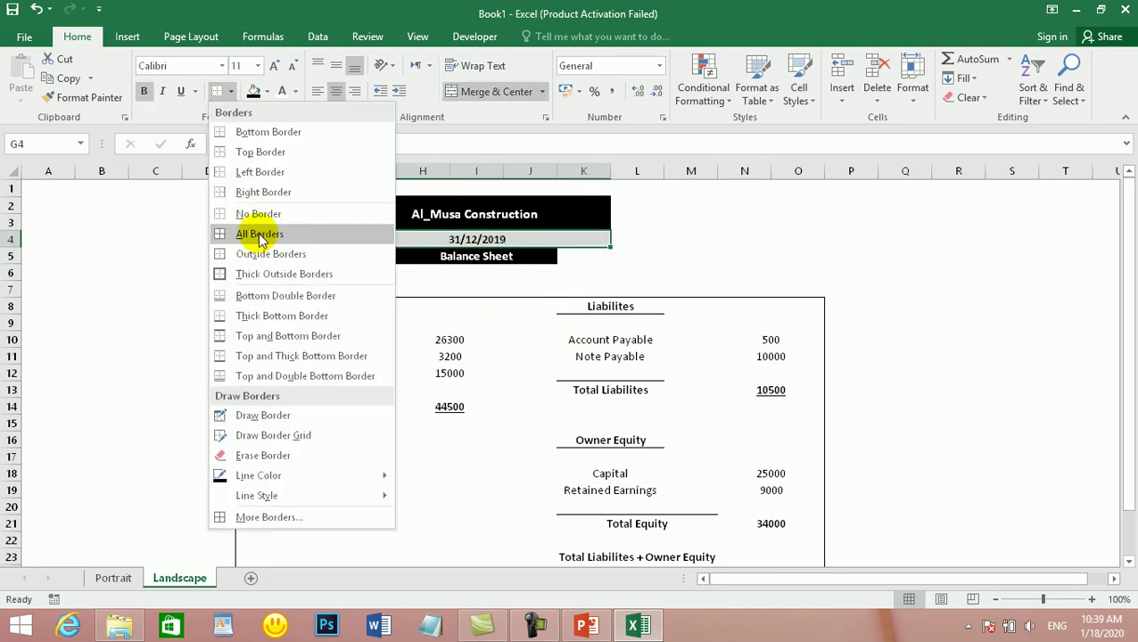
pyautogui.click(260, 233)
pyautogui.click(812, 285)
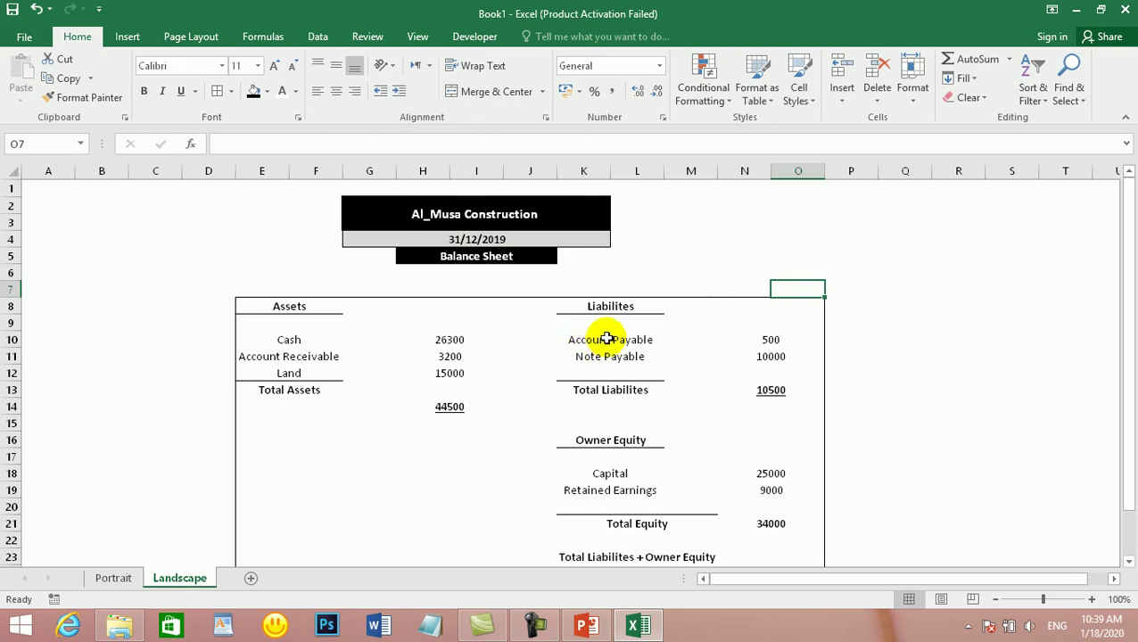
# Step: In Page Break Preview, move the vertical page break to the outer edge of column O, and return to Normal view
pyautogui.click(426, 37)
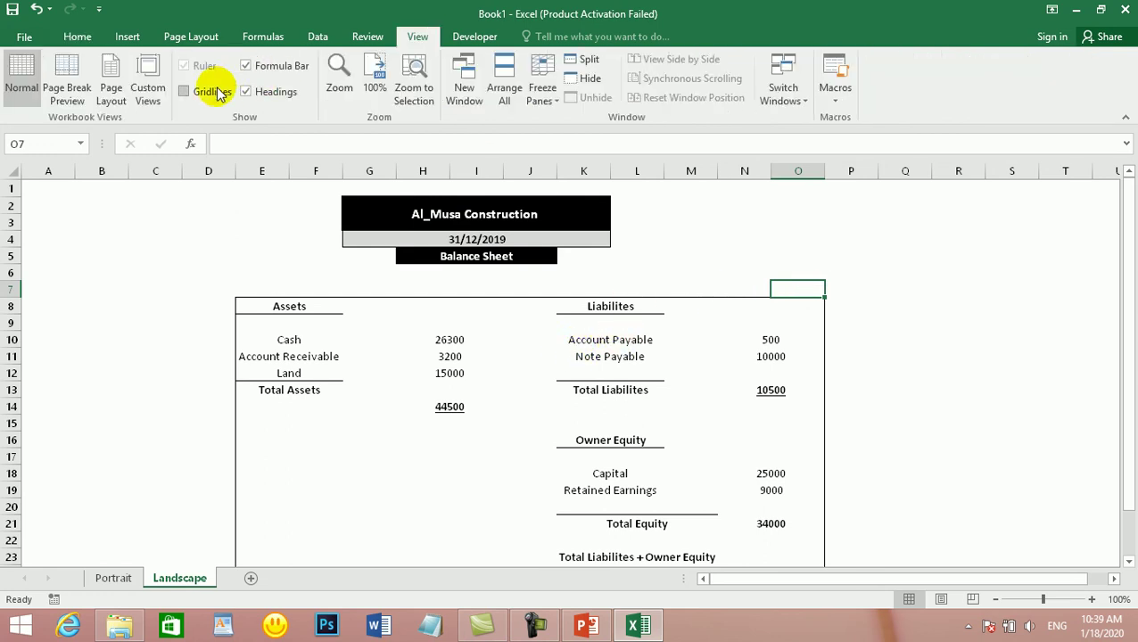
pyautogui.click(58, 76)
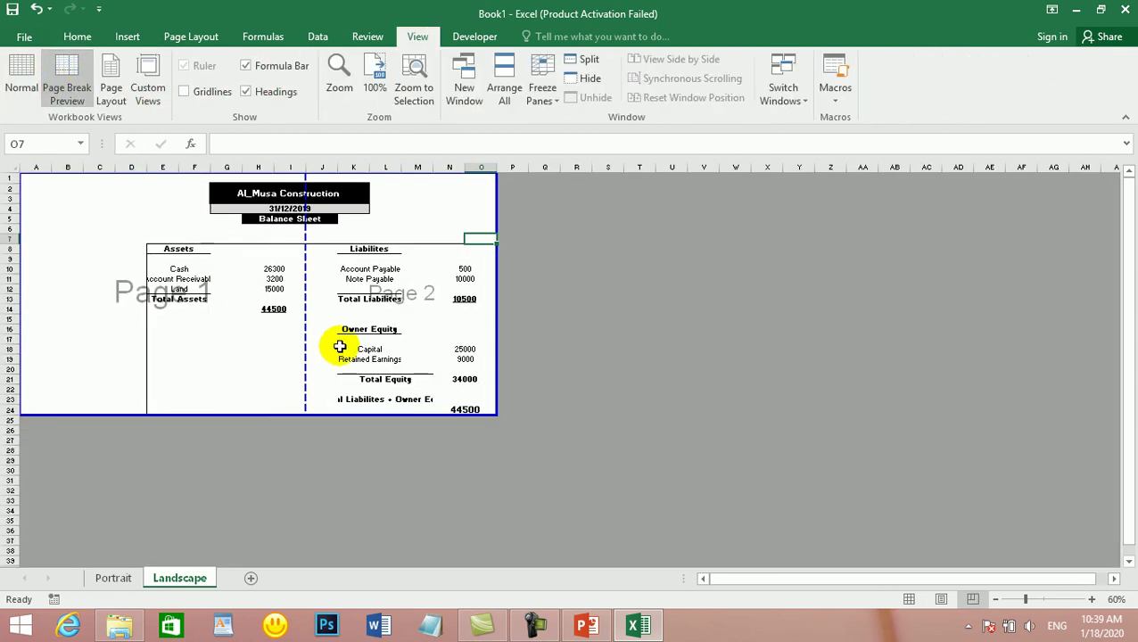
pyautogui.click(308, 278)
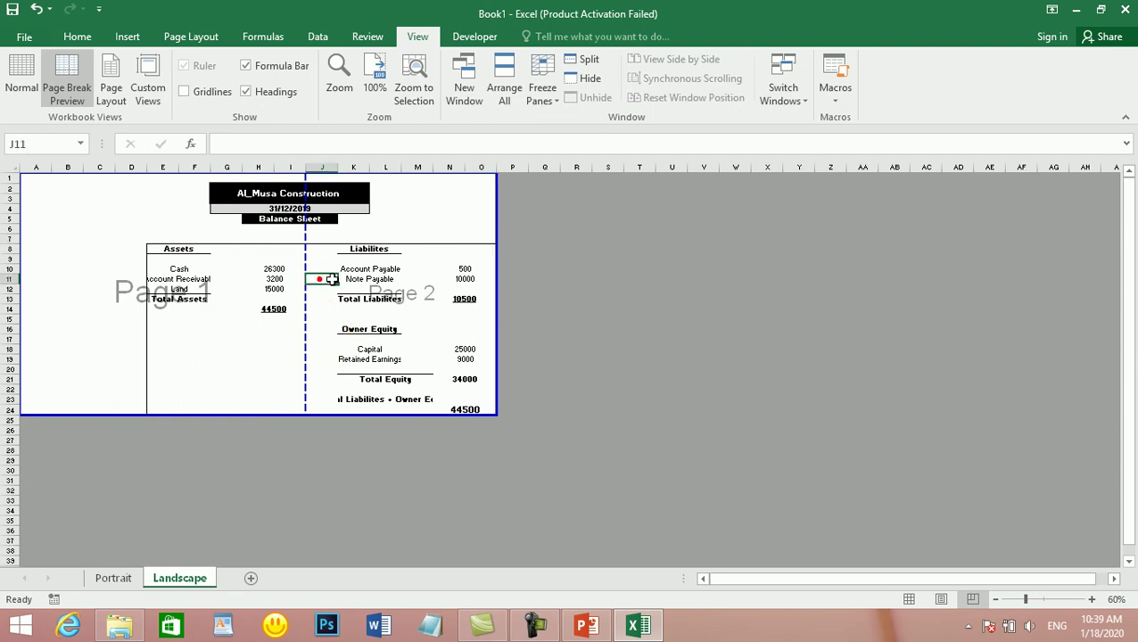
pyautogui.moveTo(307, 232); pyautogui.dragTo(500, 231)
pyautogui.click(369, 358)
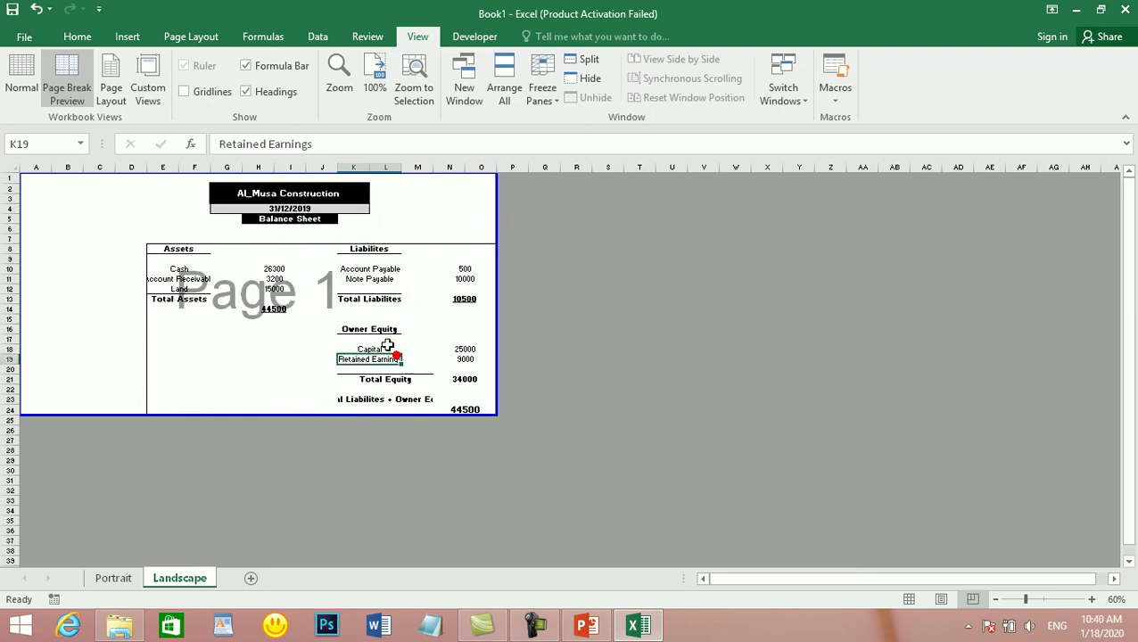
pyautogui.click(24, 78)
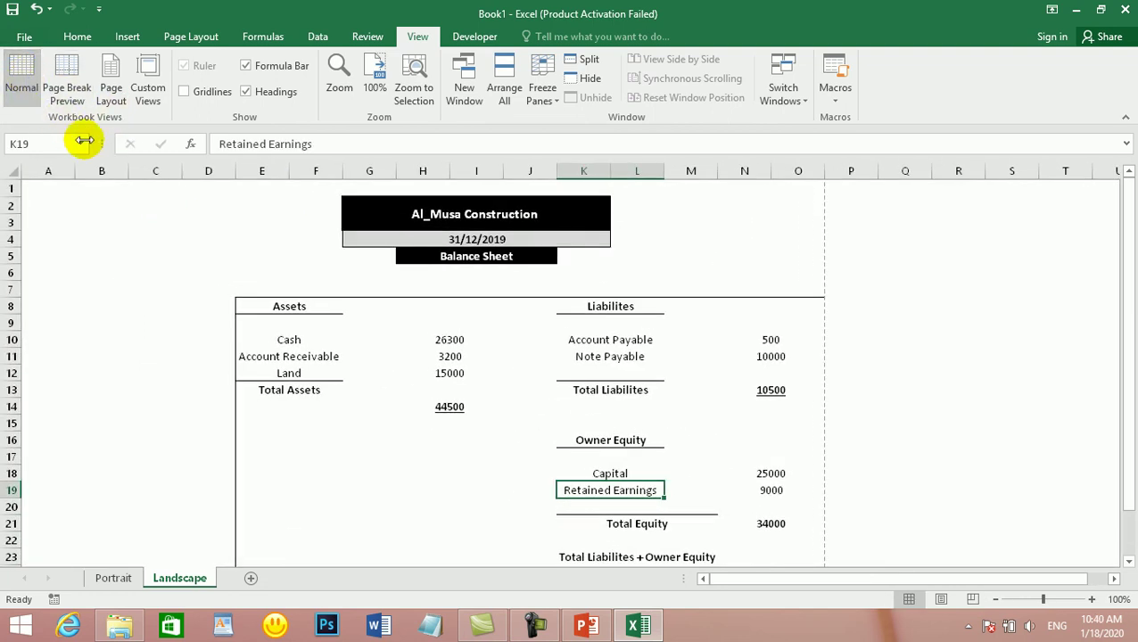
# Step: Examine the Landscape balance sheet in the print preview at a larger zoom, and return to the worksheet
pyautogui.scroll(-1, 530, 279)
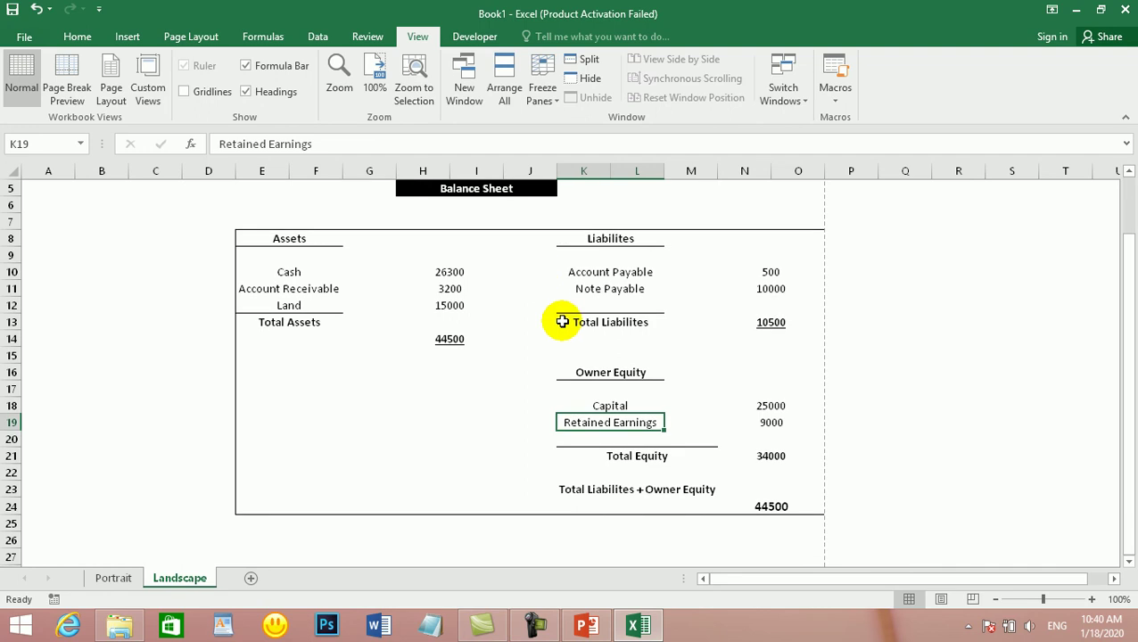
pyautogui.click(26, 37)
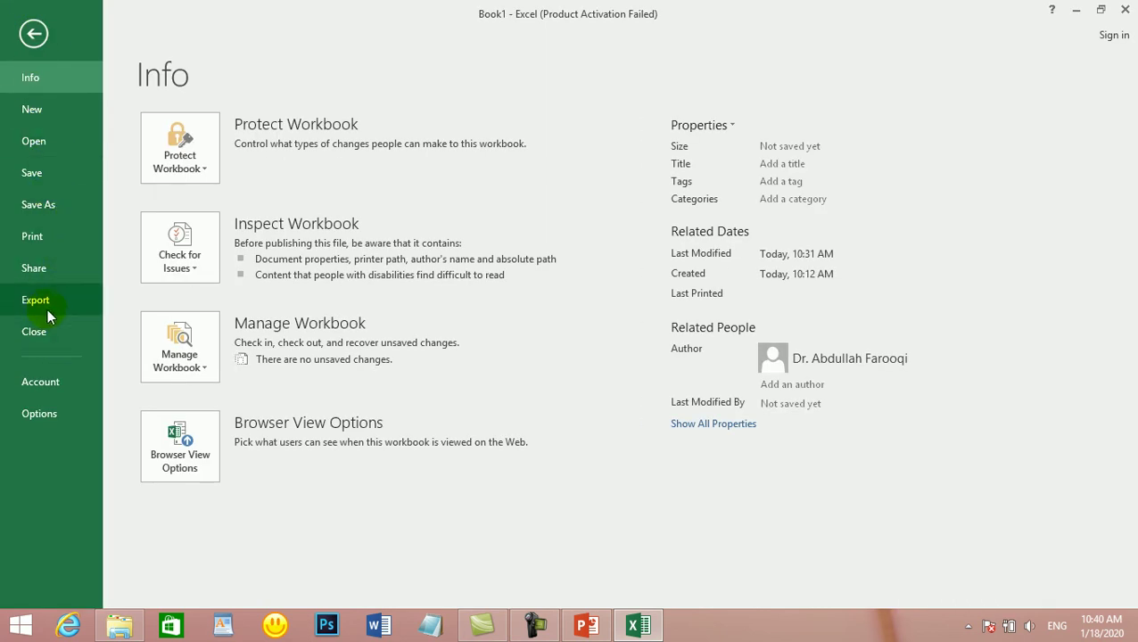
pyautogui.click(67, 238)
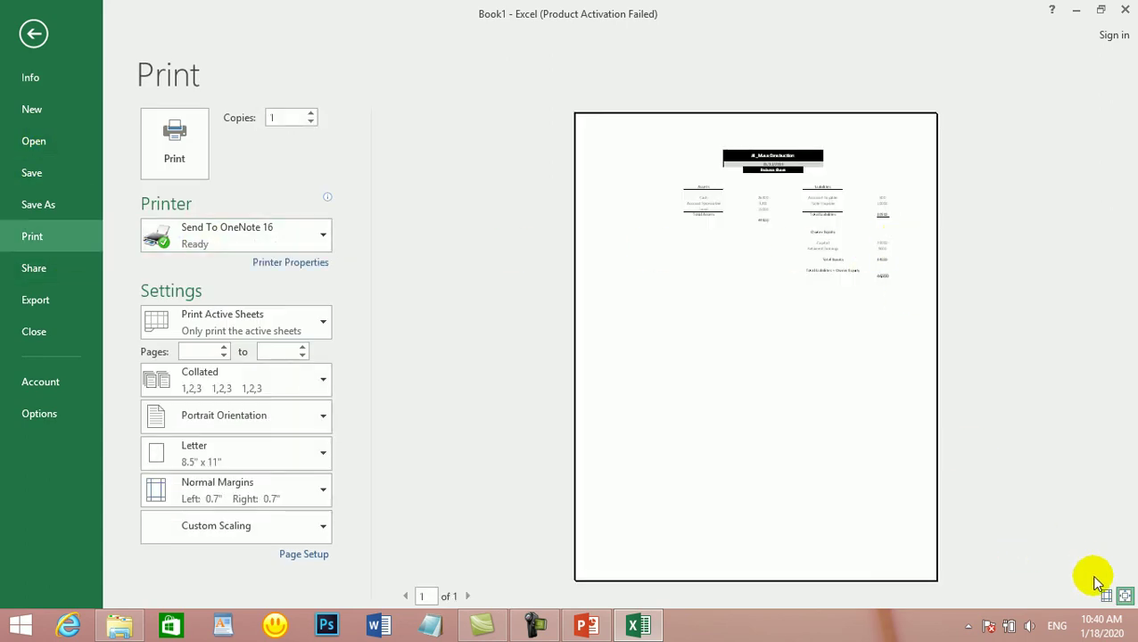
pyautogui.click(1125, 597)
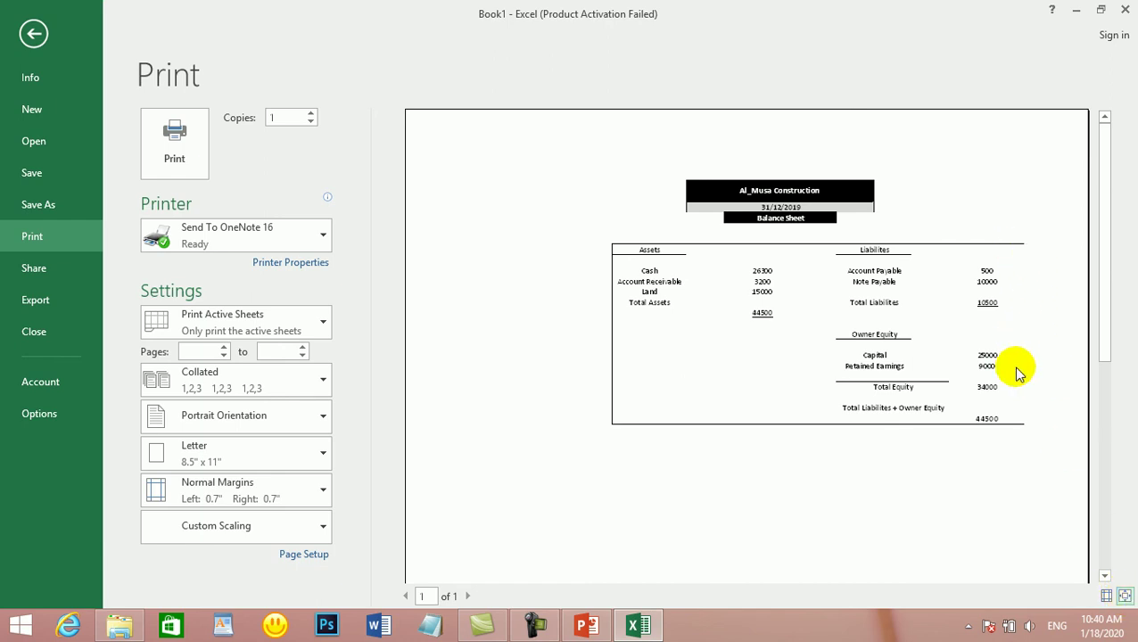
pyautogui.click(33, 33)
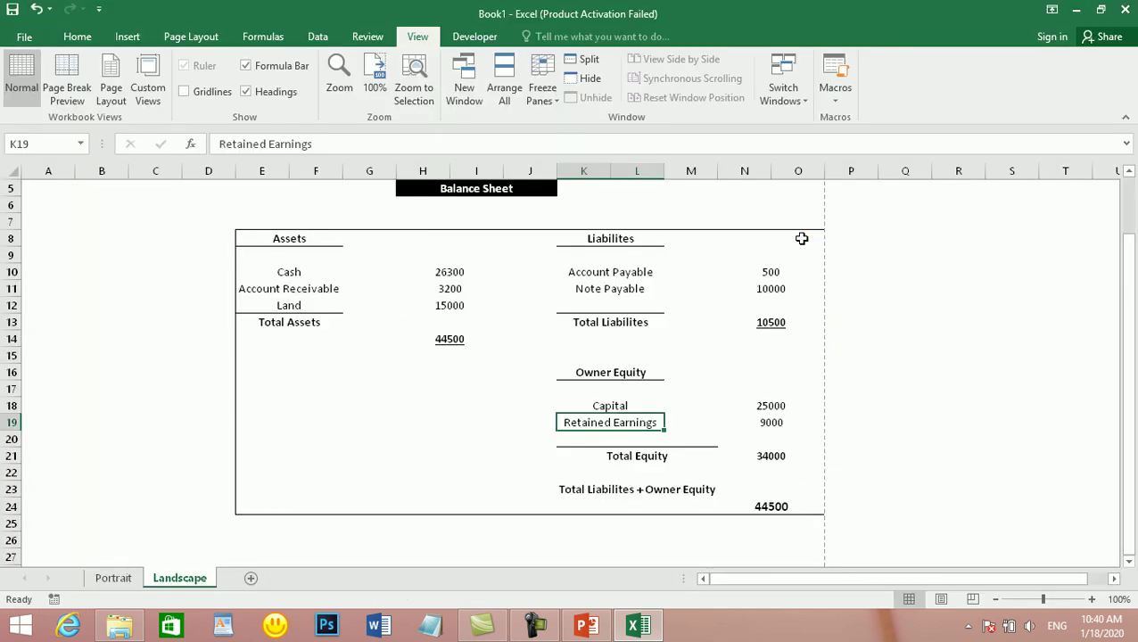
pyautogui.moveTo(797, 260); pyautogui.dragTo(790, 338)
pyautogui.moveTo(797, 446); pyautogui.dragTo(579, 457)
pyautogui.click(828, 258)
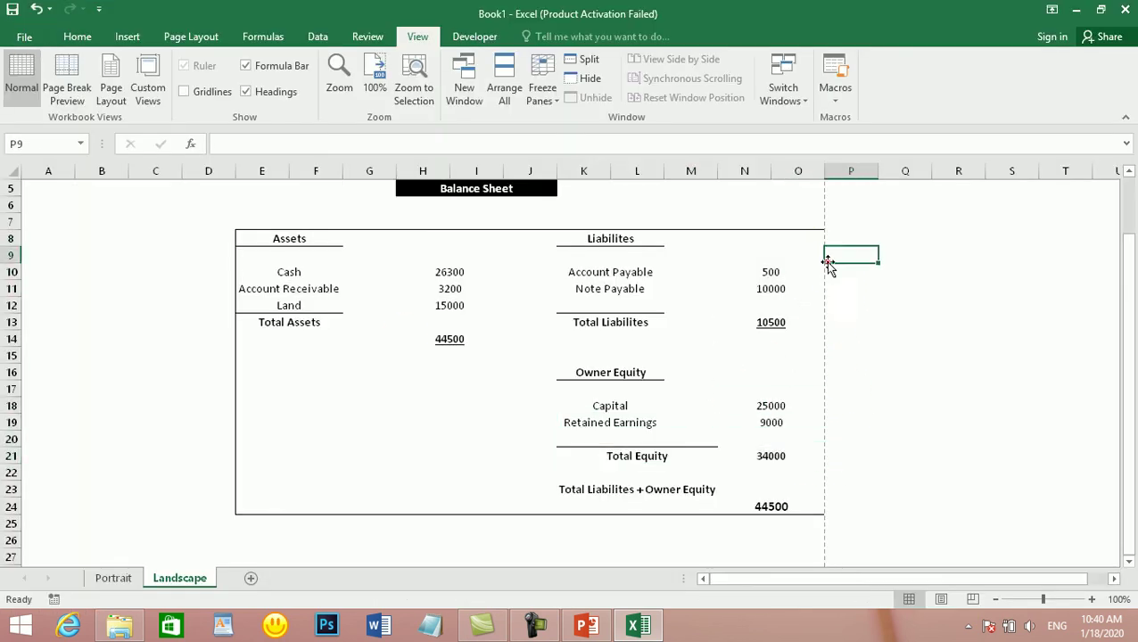
pyautogui.click(70, 85)
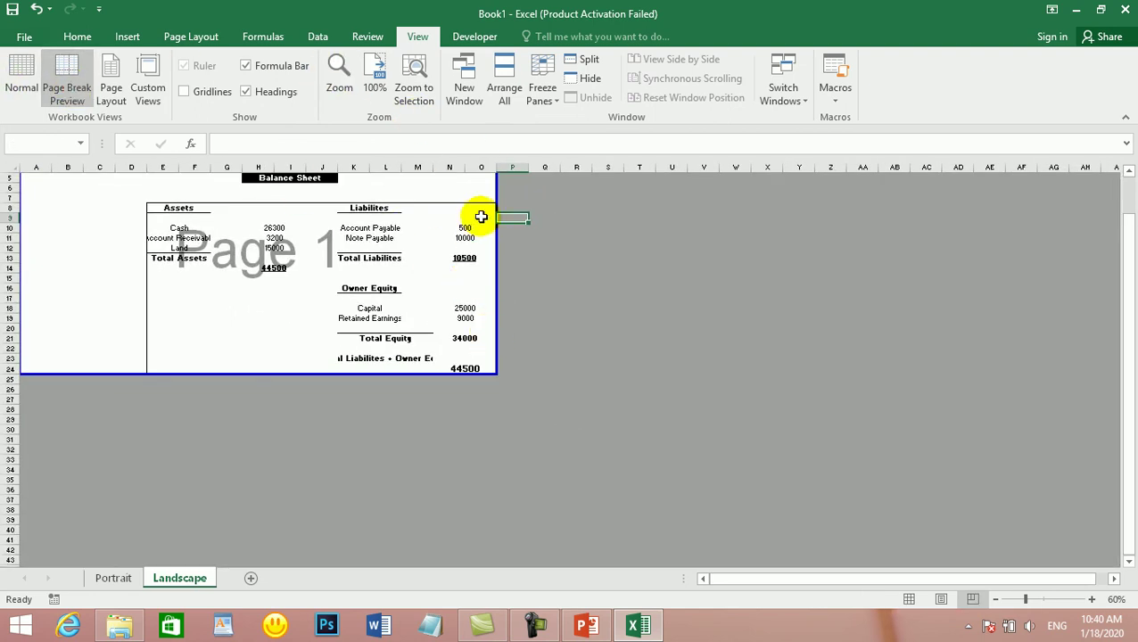
pyautogui.click(19, 81)
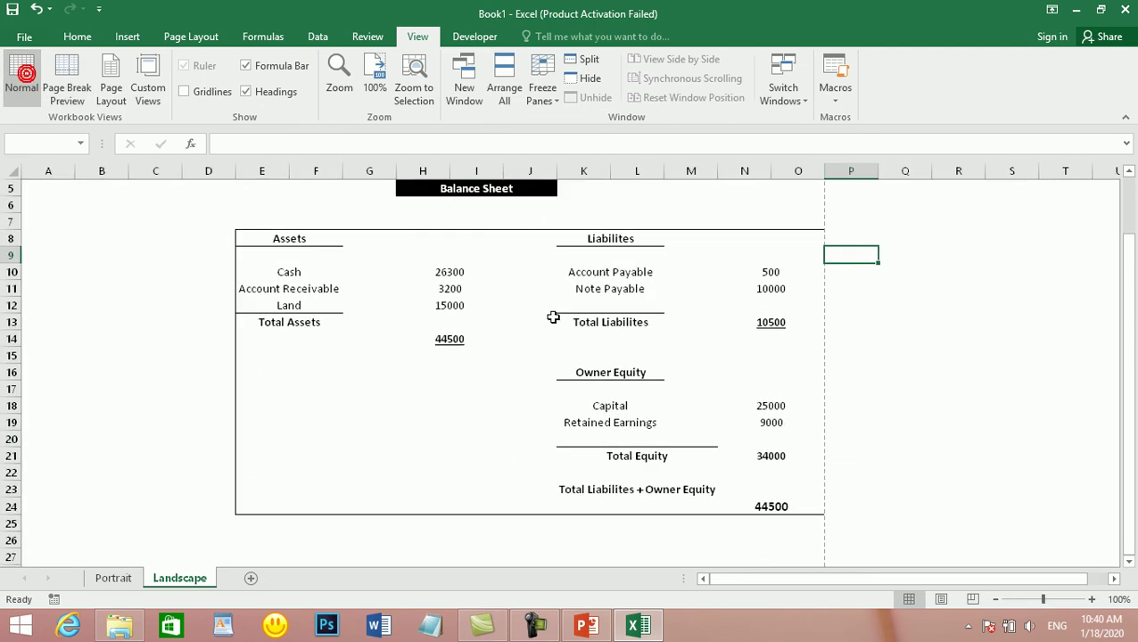
pyautogui.moveTo(796, 494); pyautogui.dragTo(680, 437)
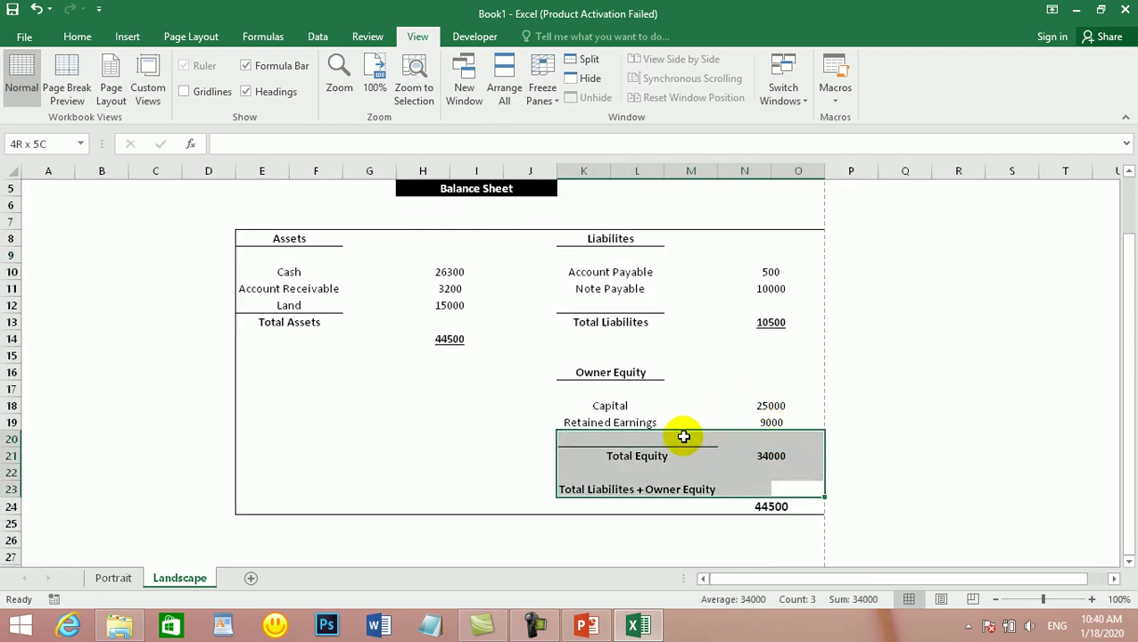
# Step: Copy the balance sheet block E8:O24 and paste it starting at B8, allowing the merged cells to unmerge
pyautogui.moveTo(263, 239); pyautogui.dragTo(795, 509)
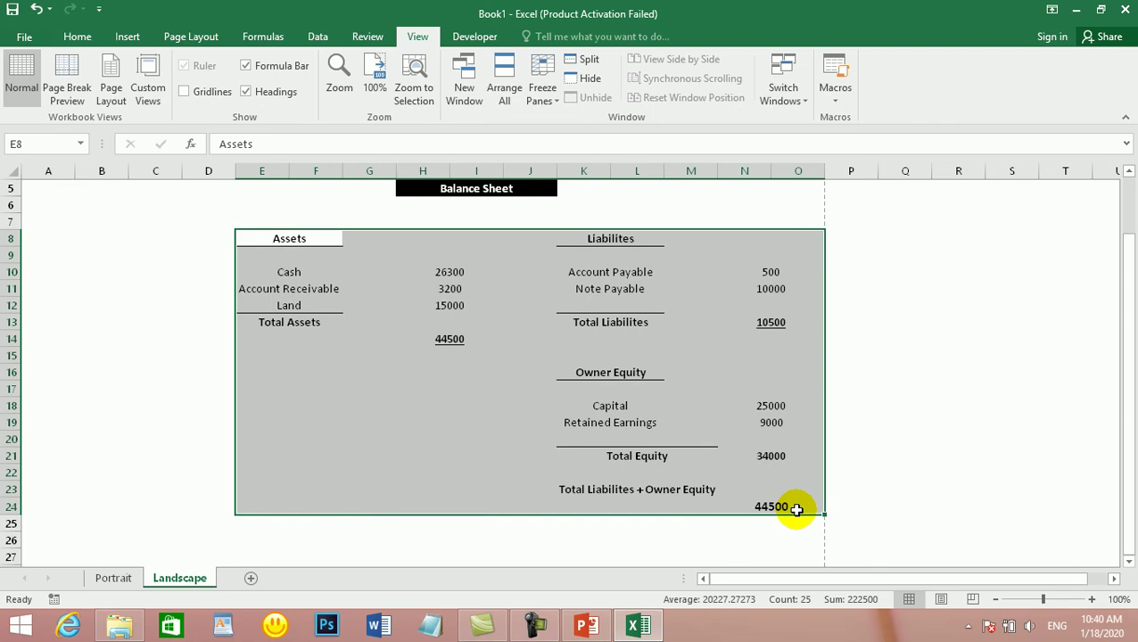
pyautogui.hotkey('ctrl', 'c')
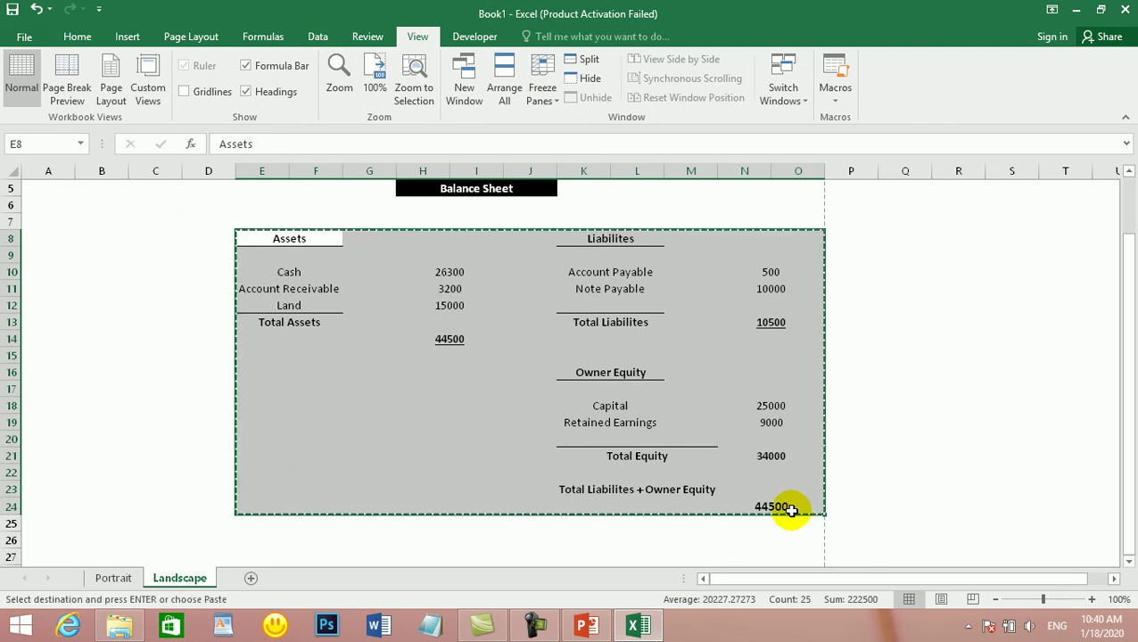
pyautogui.click(91, 235)
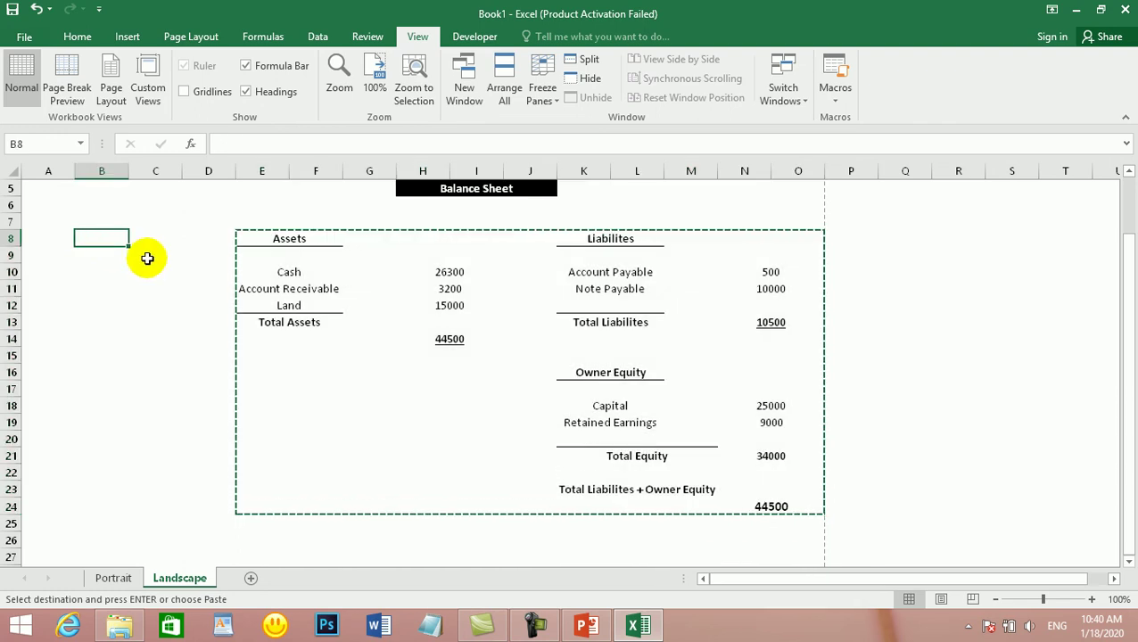
pyautogui.hotkey('ctrl', 'v')
pyautogui.click(535, 359)
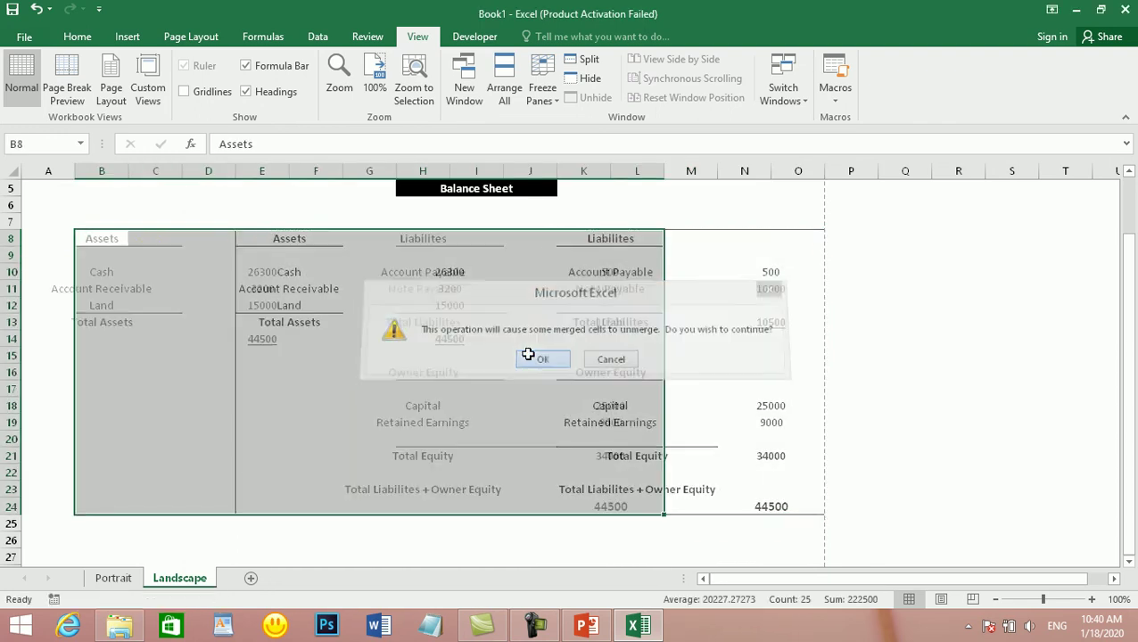
pyautogui.click(480, 392)
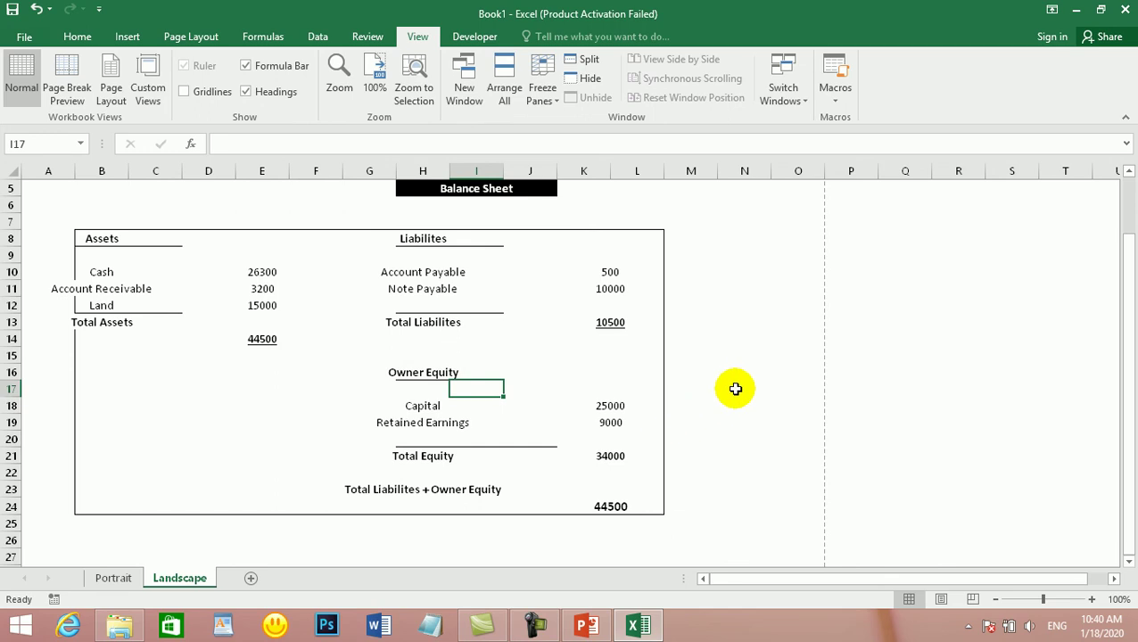
pyautogui.click(107, 290)
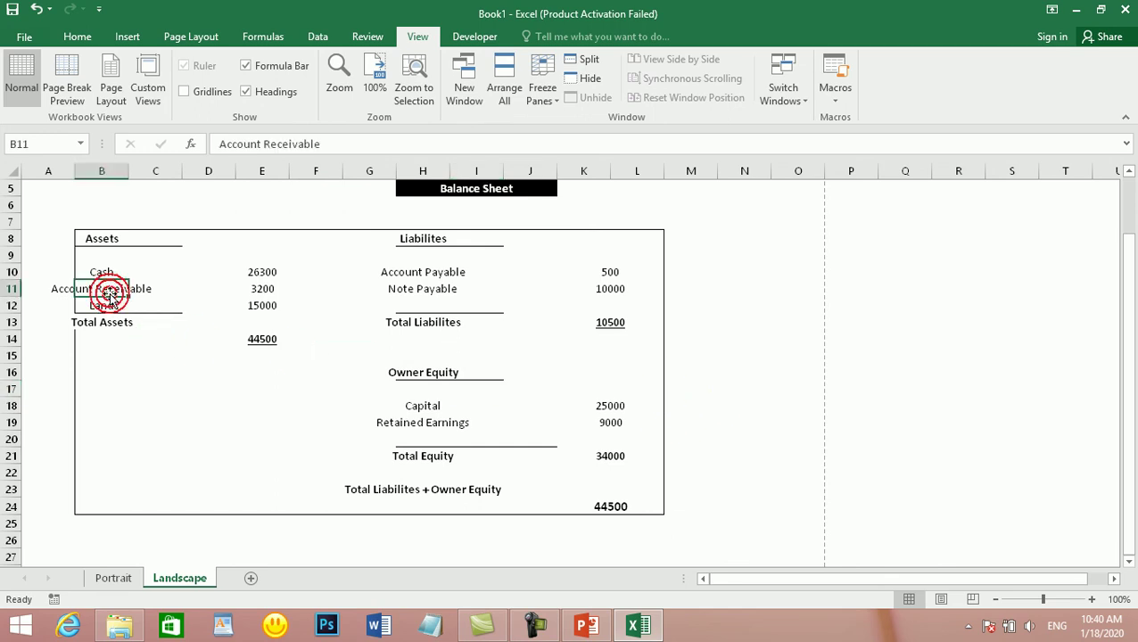
# Step: Try to move the Account Receivable label from B11 to C11 in the pasted block
pyautogui.click(190, 343)
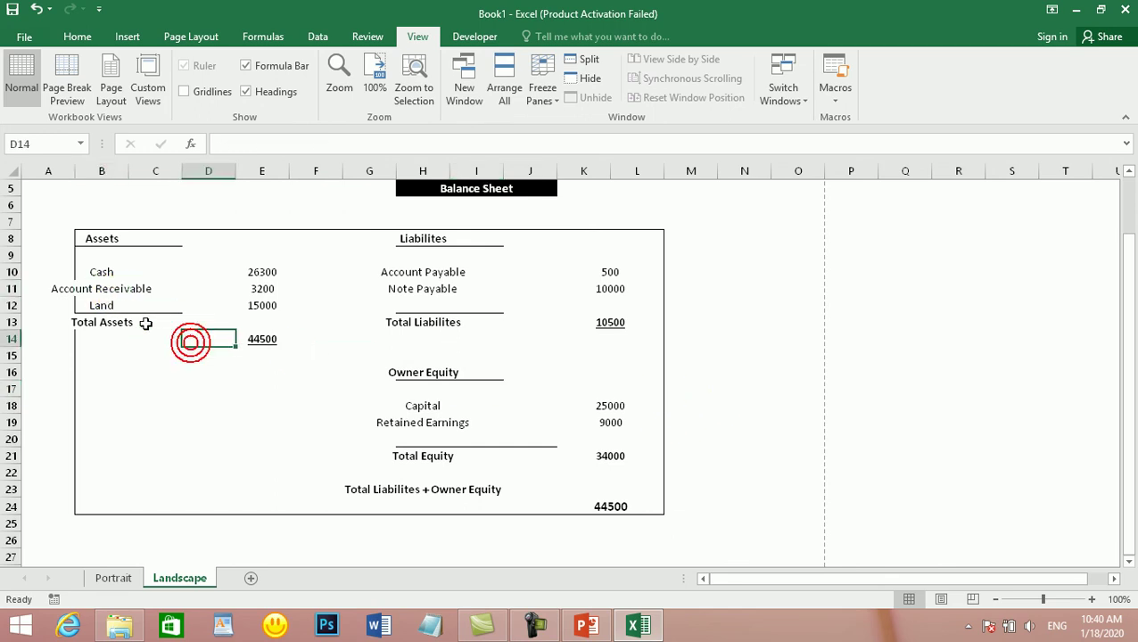
pyautogui.click(86, 288)
pyautogui.moveTo(102, 287); pyautogui.dragTo(147, 300)
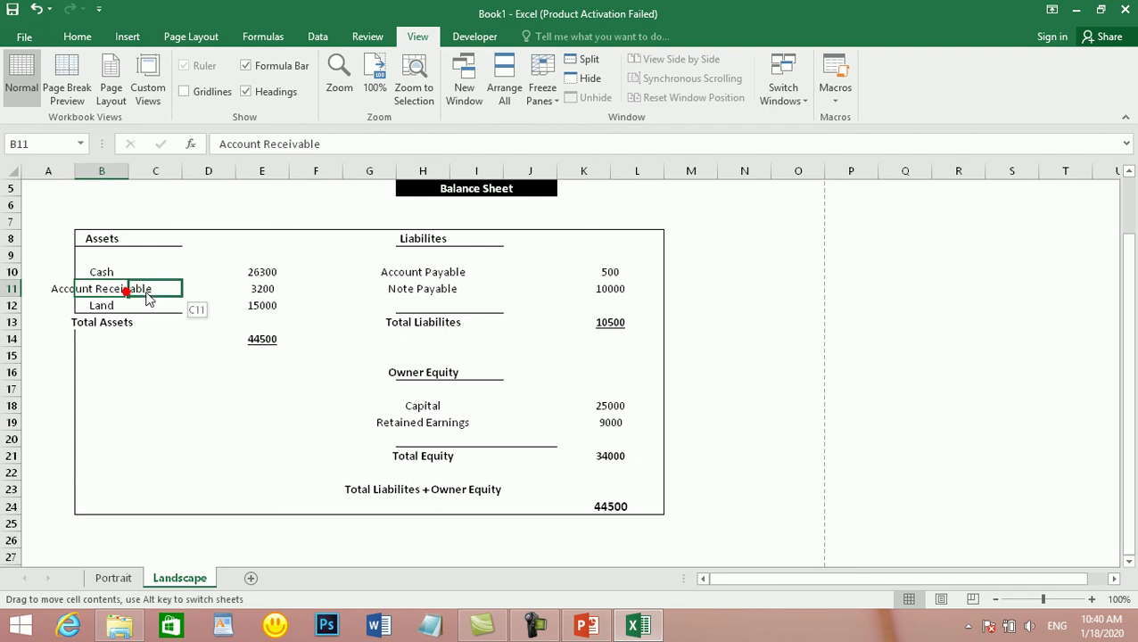
pyautogui.click(155, 350)
# Step: Try to shift the Total Assets label in row 13 so it sits inside the pasted block's border
pyautogui.click(90, 323)
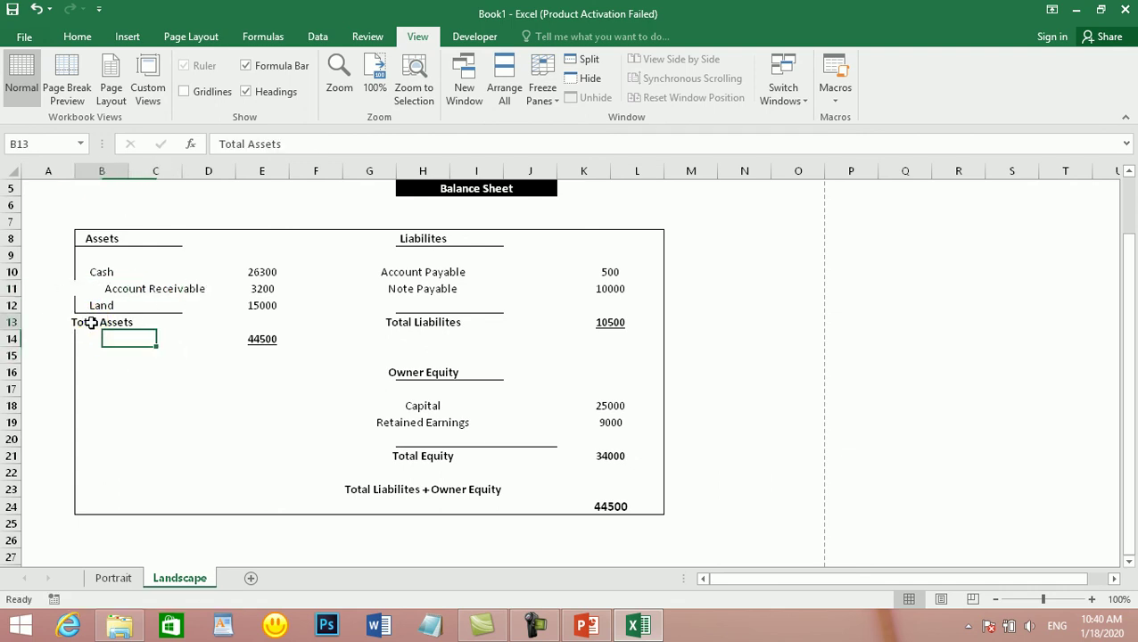
pyautogui.click(116, 349)
pyautogui.click(76, 325)
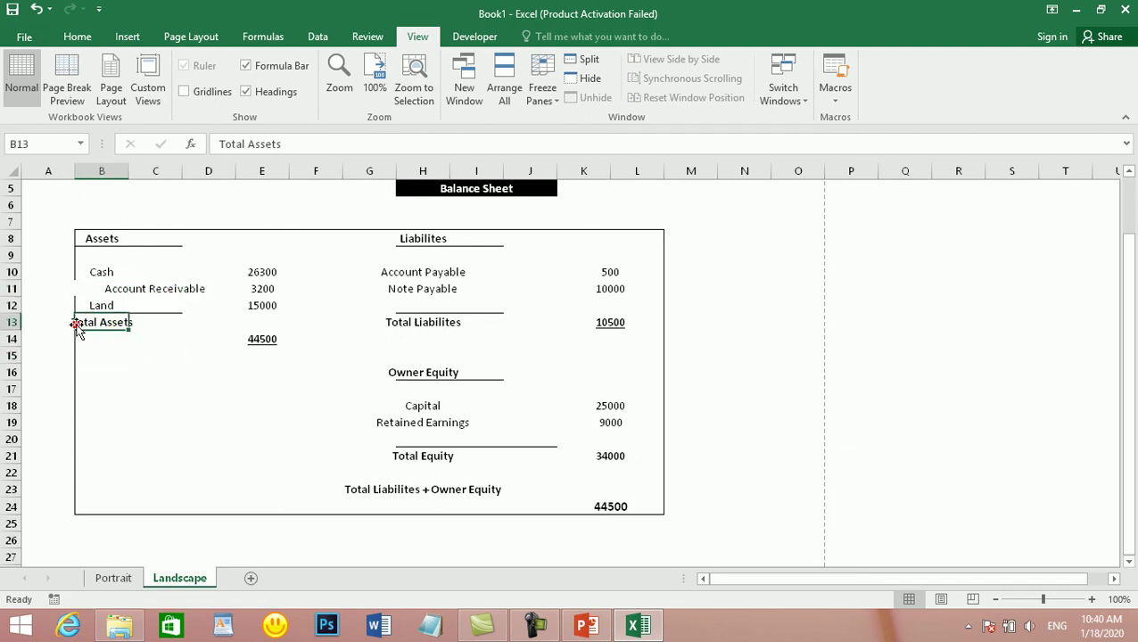
pyautogui.moveTo(129, 331); pyautogui.dragTo(116, 323)
pyautogui.click(158, 385)
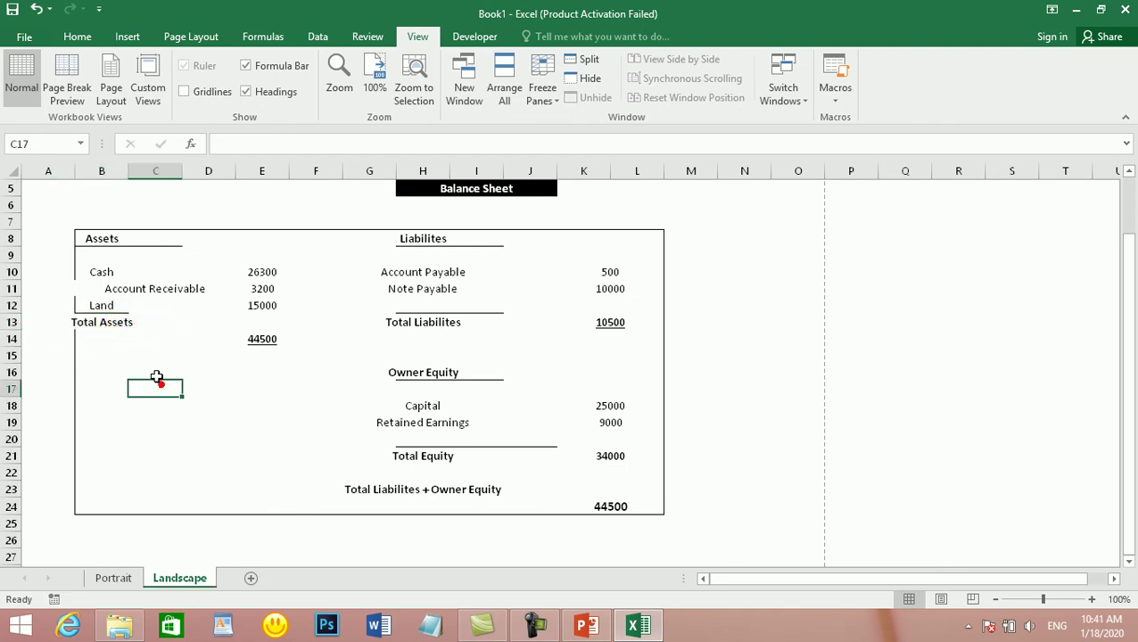
pyautogui.click(71, 323)
pyautogui.click(95, 324)
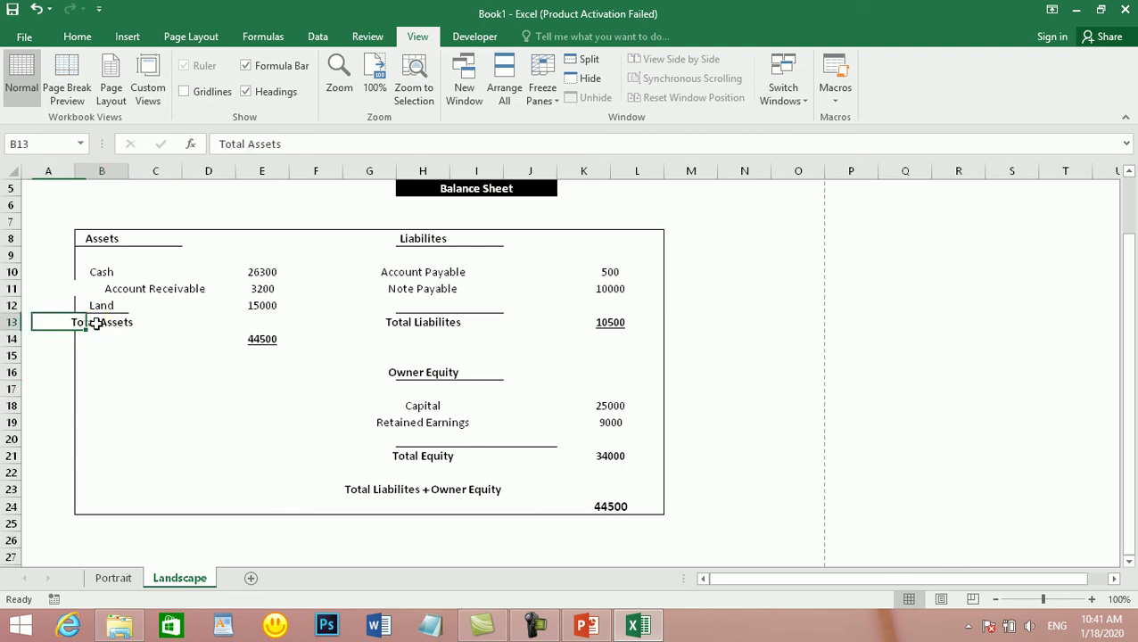
pyautogui.moveTo(78, 327); pyautogui.dragTo(89, 329)
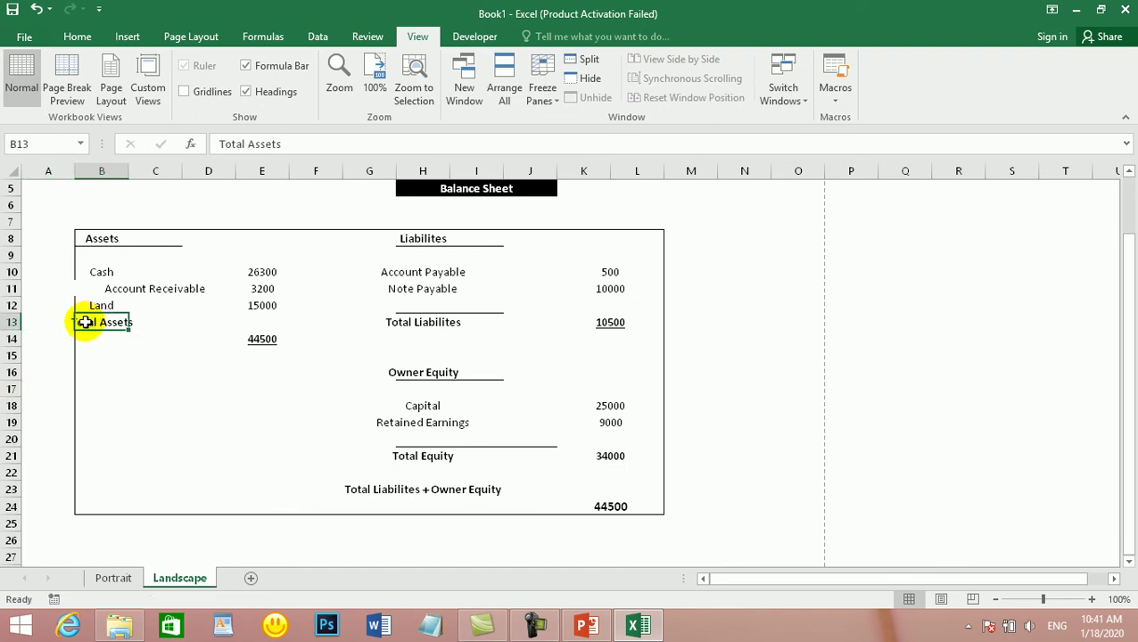
pyautogui.moveTo(86, 315); pyautogui.dragTo(103, 327)
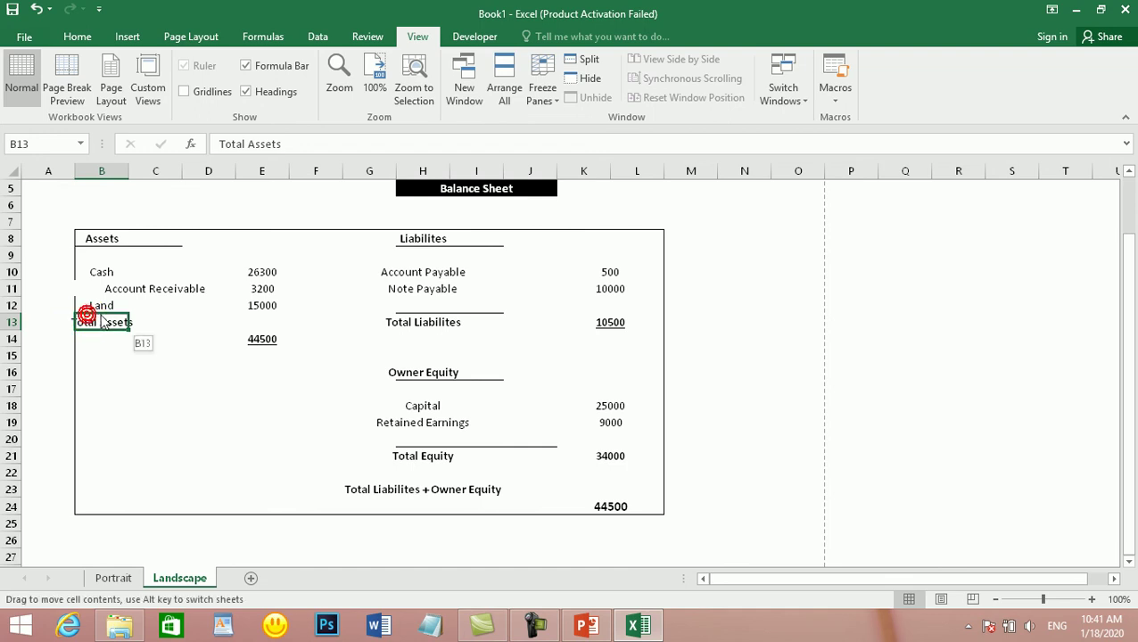
pyautogui.click(119, 312)
pyautogui.click(106, 330)
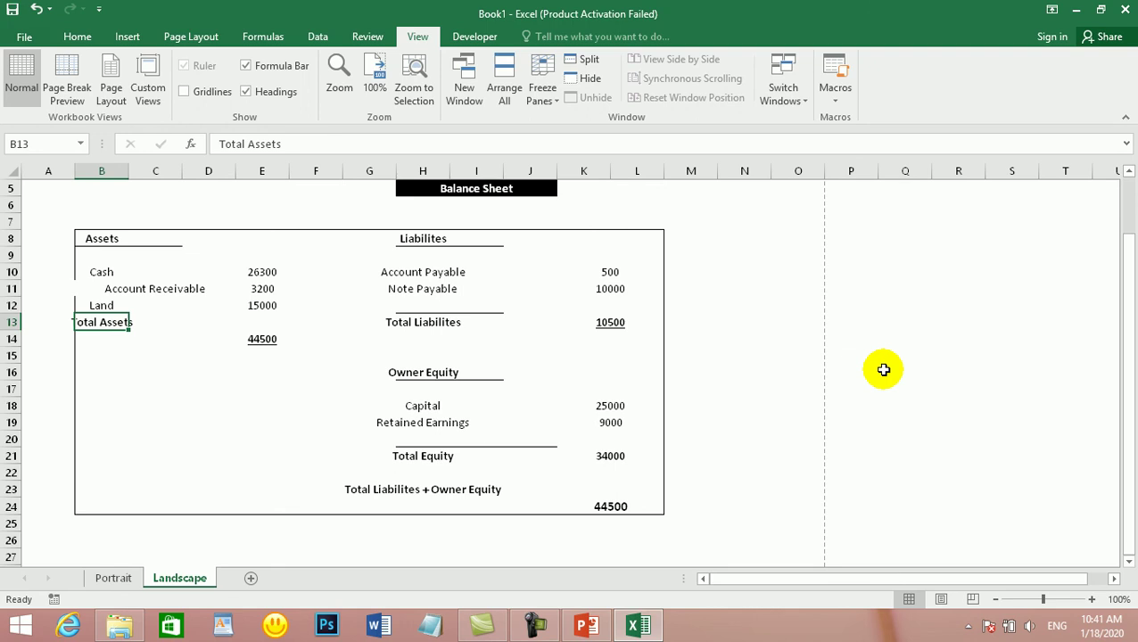
# Step: Undo the label moves and the pasted balance sheet block, and cancel the pending copy of E8:O24
pyautogui.press('Right')
pyautogui.press('Left')
pyautogui.press('Up')
pyautogui.press('Up')
pyautogui.hotkey('ctrl', 'a')
pyautogui.hotkey('ctrl', 'c')
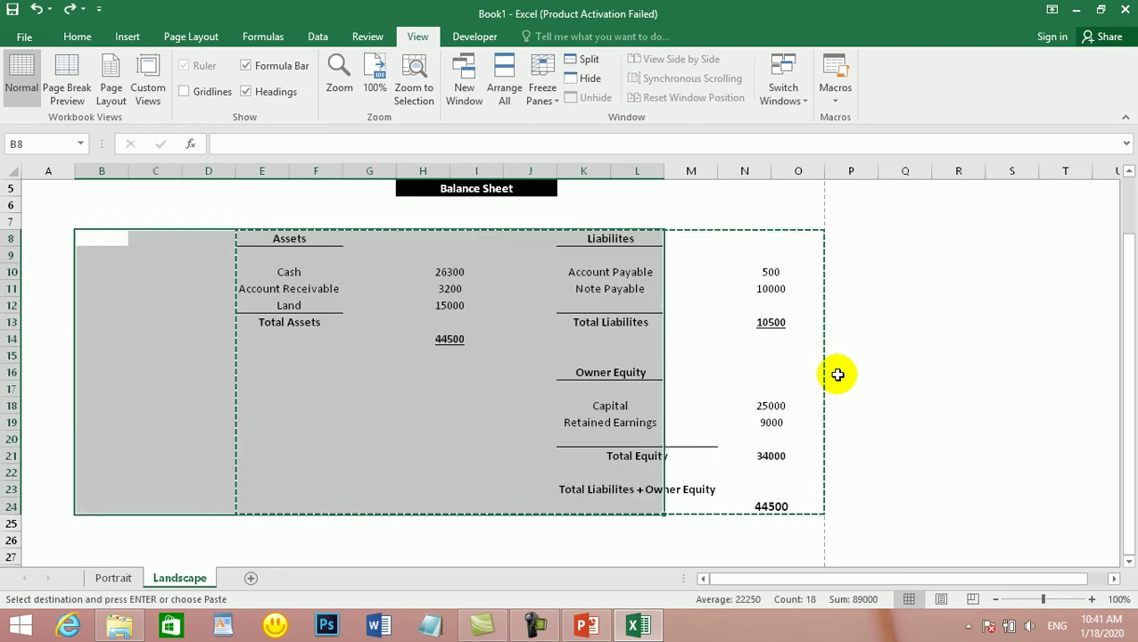
pyautogui.click(538, 421)
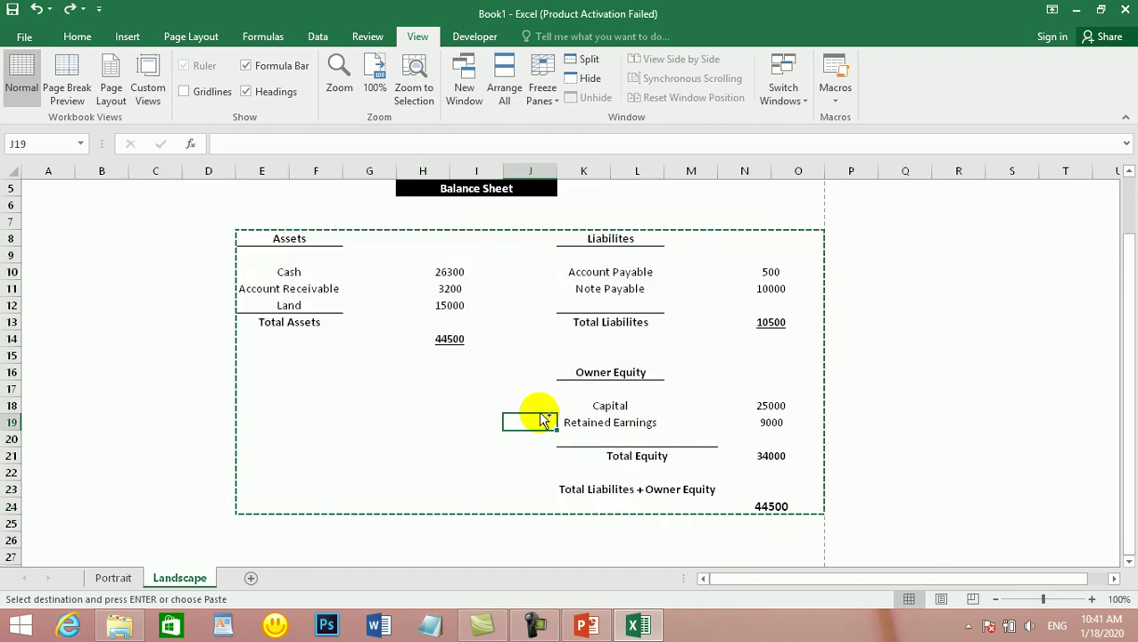
pyautogui.press('Escape')
# Step: Compare the balance sheet layouts on the Portrait and Landscape worksheets
pyautogui.click(113, 579)
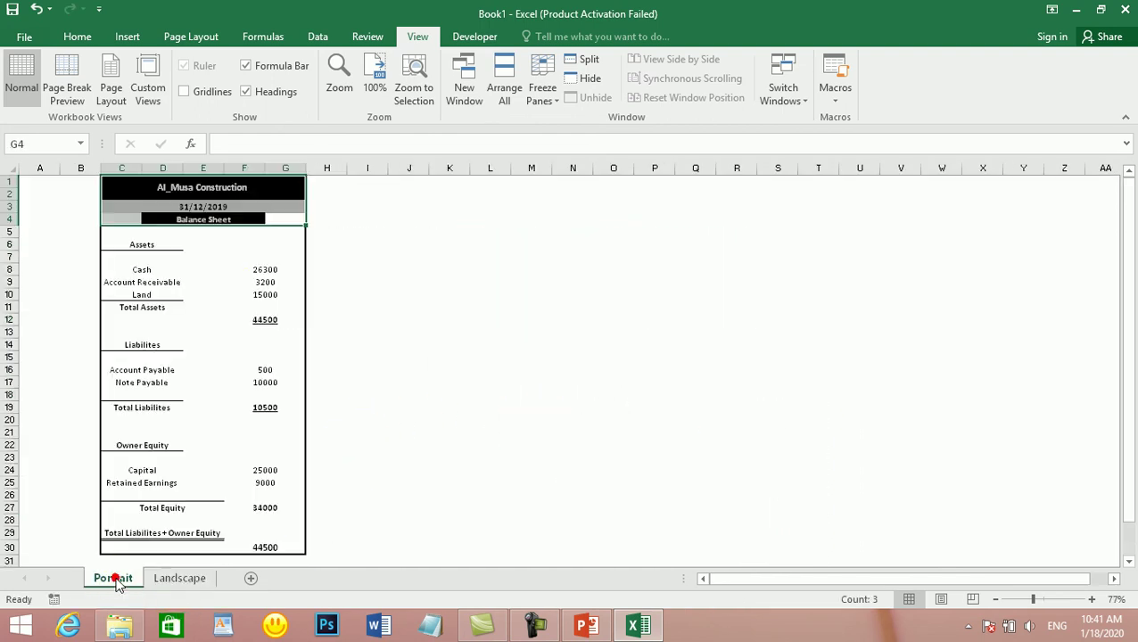
pyautogui.click(237, 253)
pyautogui.click(183, 579)
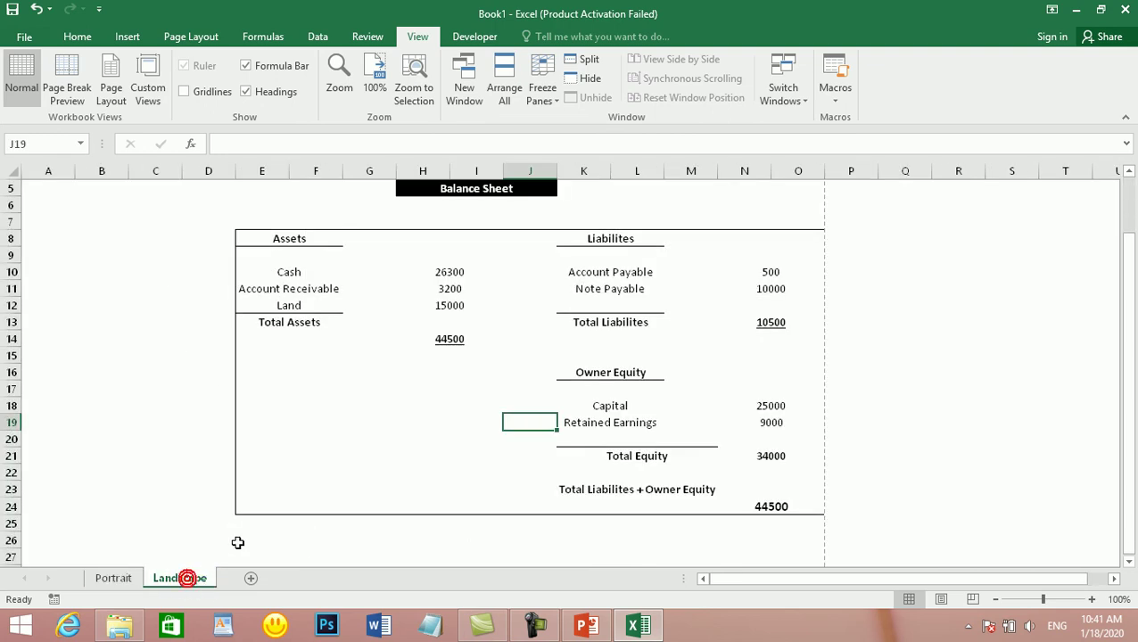
pyautogui.scroll(2, 691, 316)
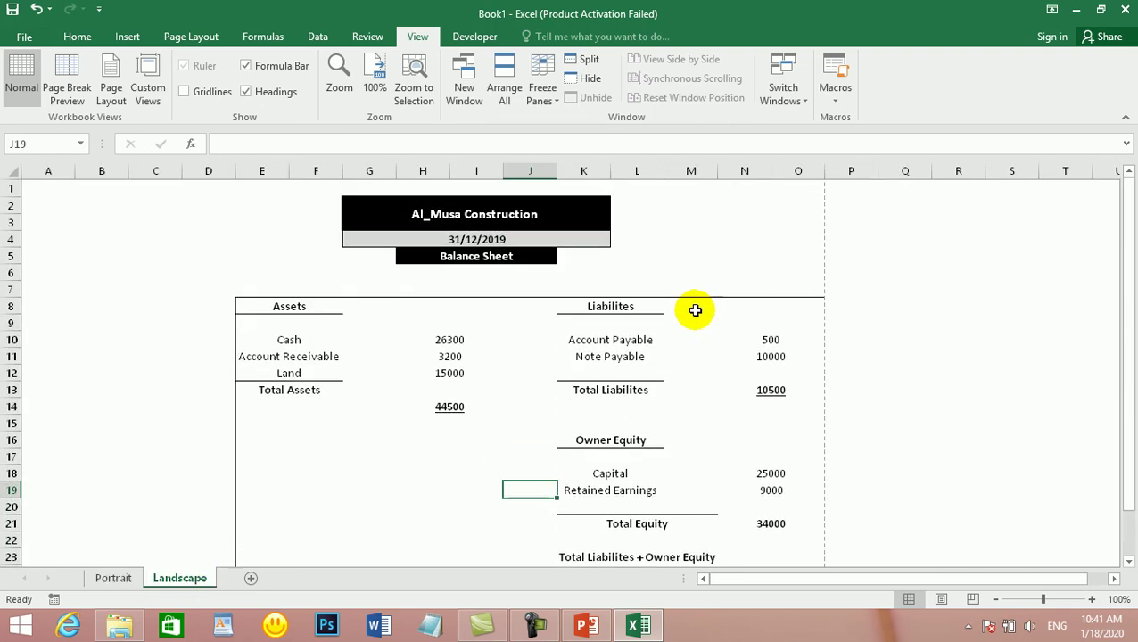
pyautogui.scroll(-2, 660, 308)
pyautogui.moveTo(263, 255); pyautogui.dragTo(782, 437)
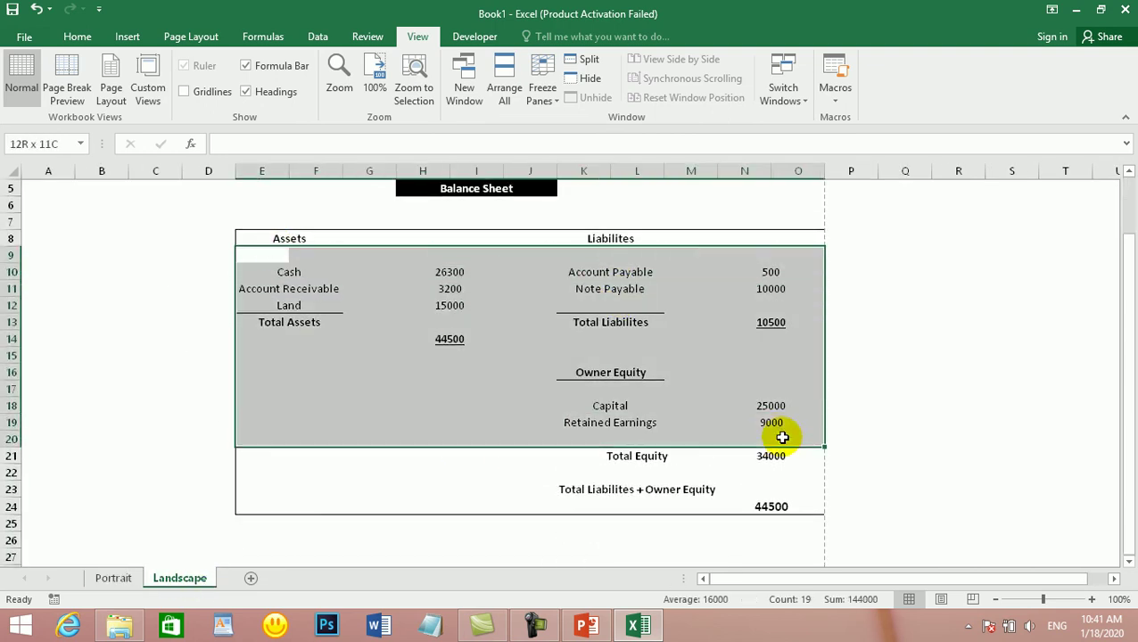
pyautogui.click(114, 579)
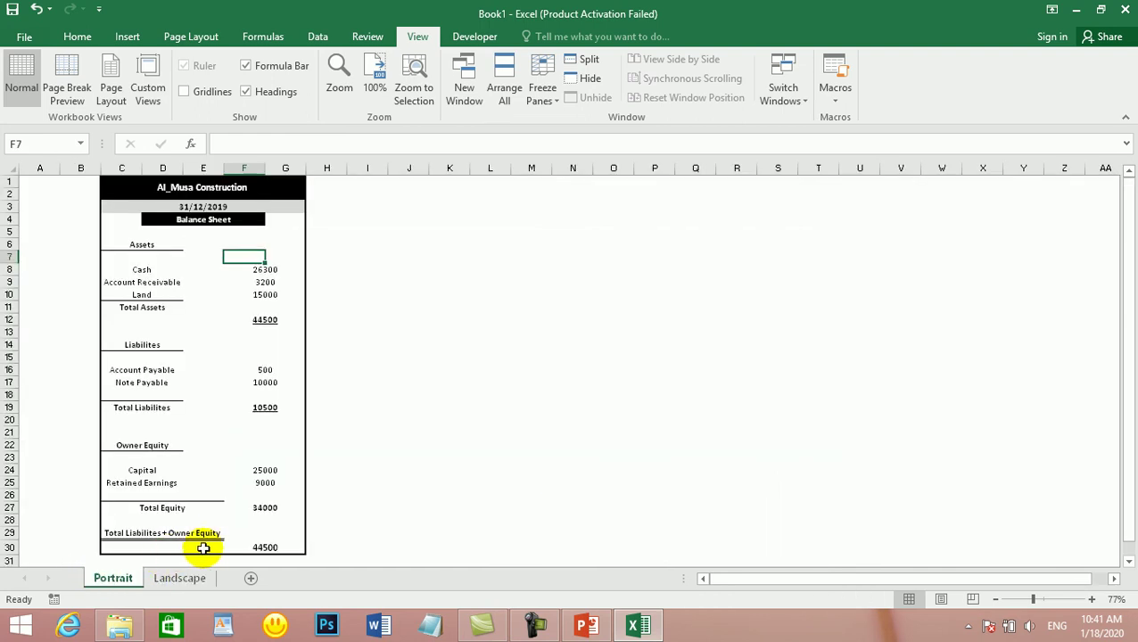
pyautogui.moveTo(319, 542); pyautogui.dragTo(323, 172)
pyautogui.click(78, 37)
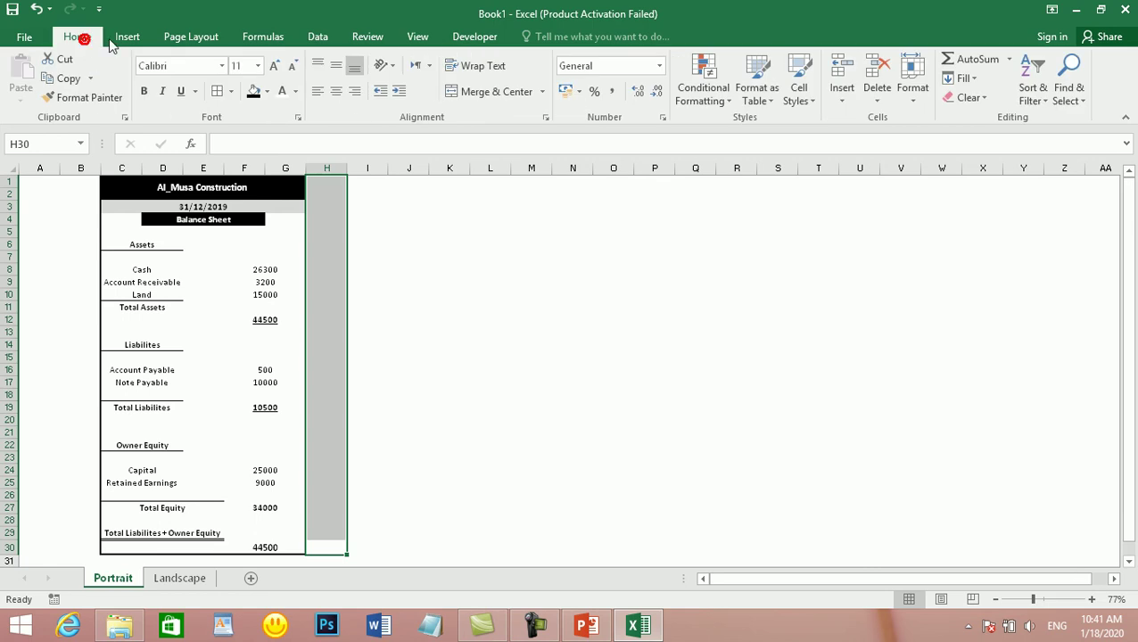
pyautogui.click(266, 93)
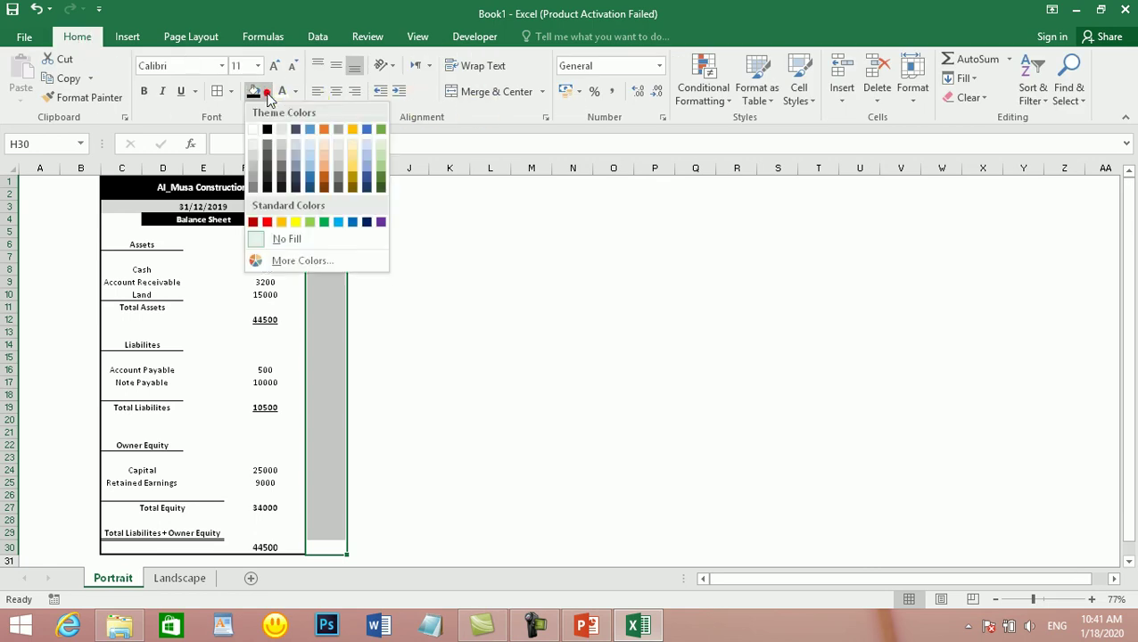
pyautogui.click(301, 260)
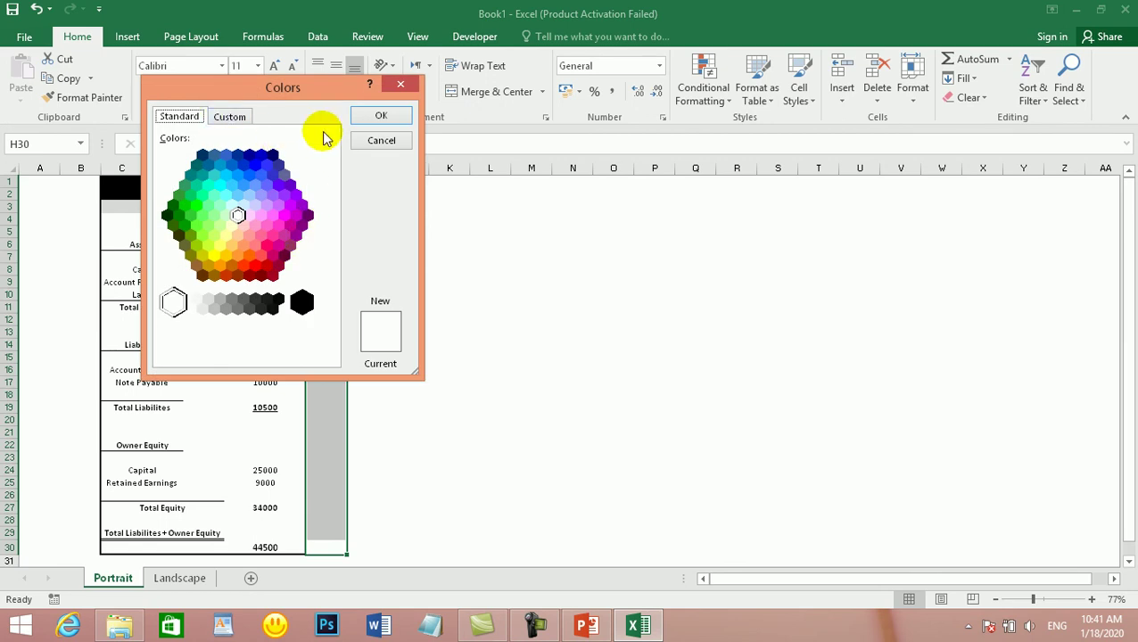
pyautogui.click(371, 142)
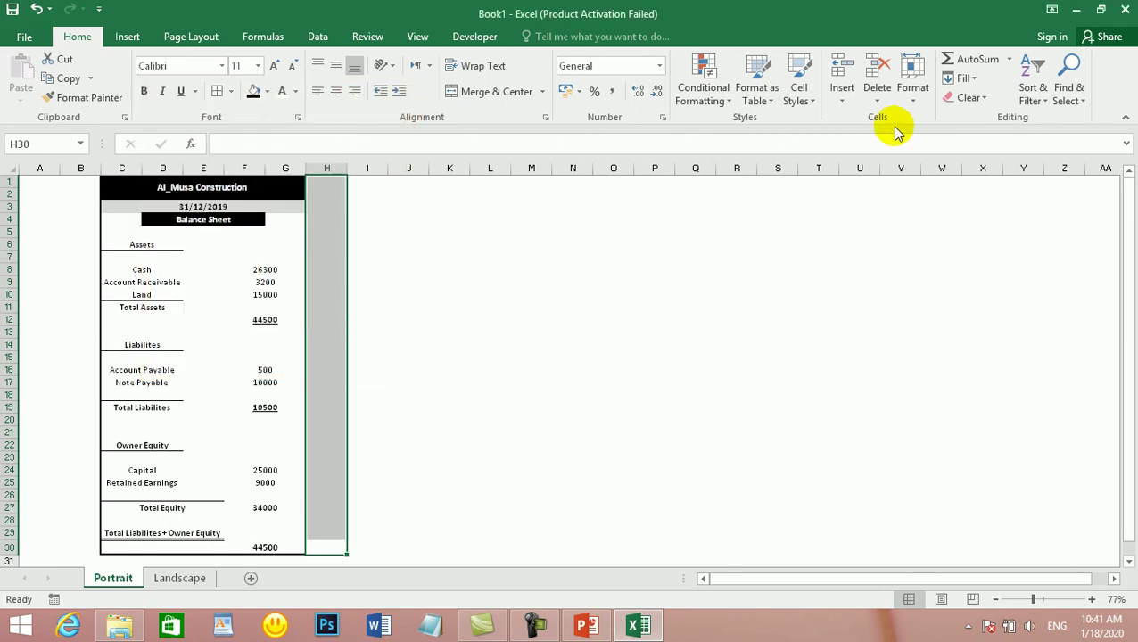
pyautogui.click(814, 101)
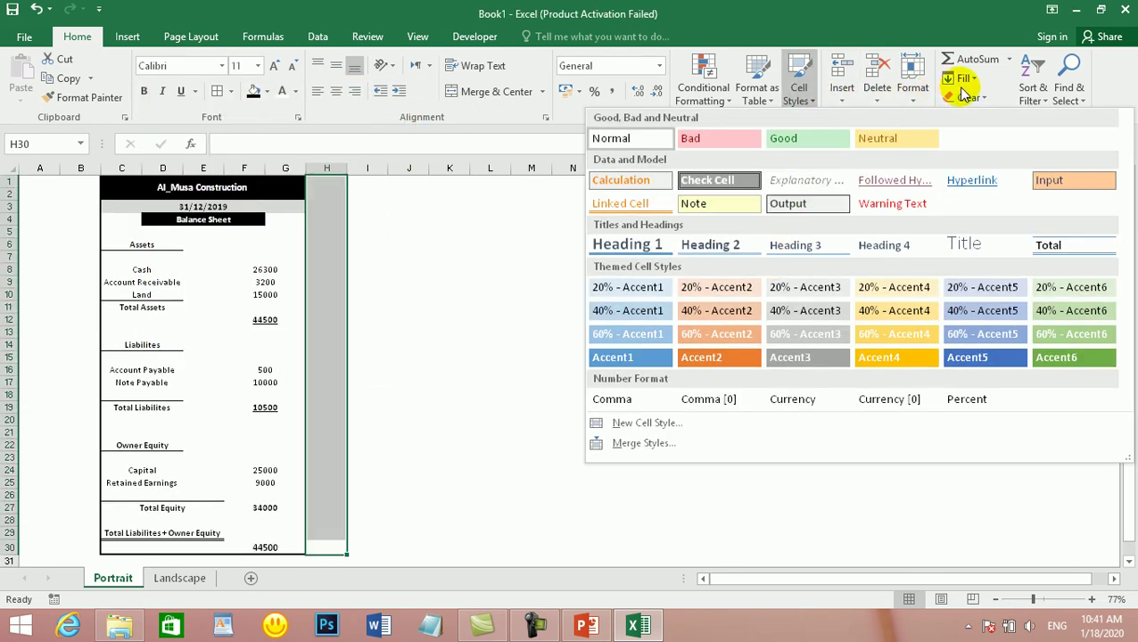
pyautogui.click(915, 94)
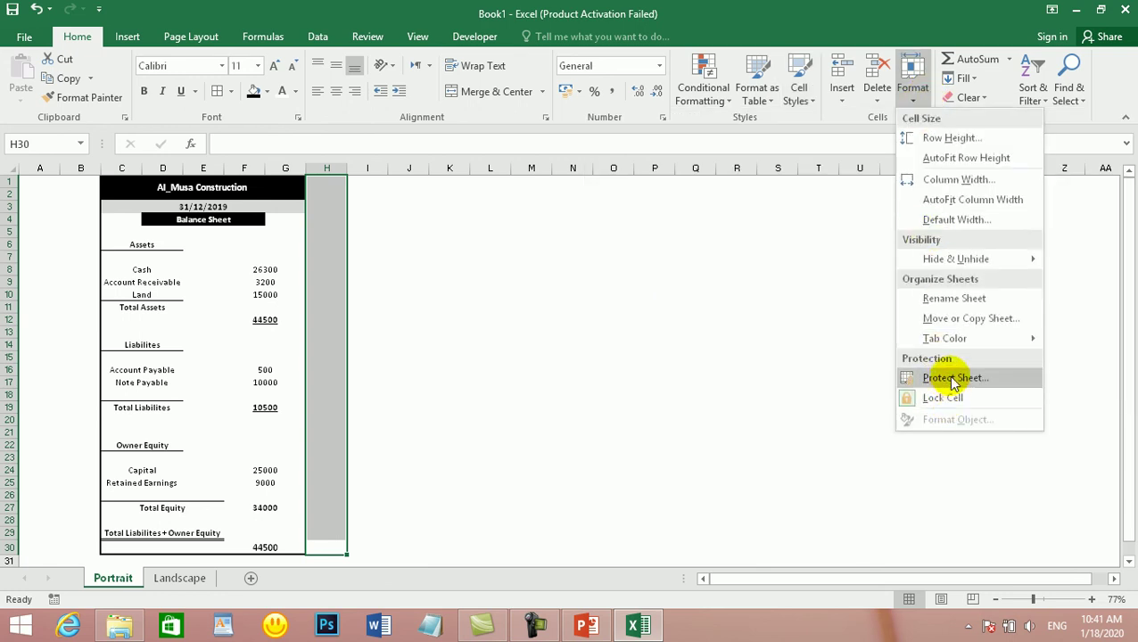
pyautogui.moveTo(1025, 339)
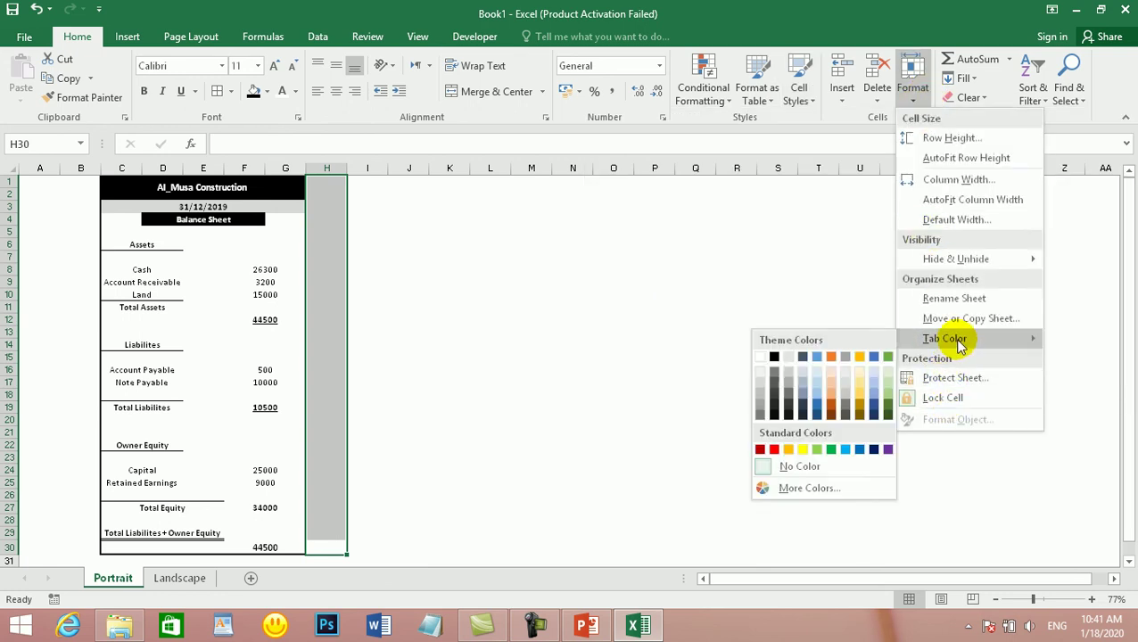
pyautogui.click(680, 307)
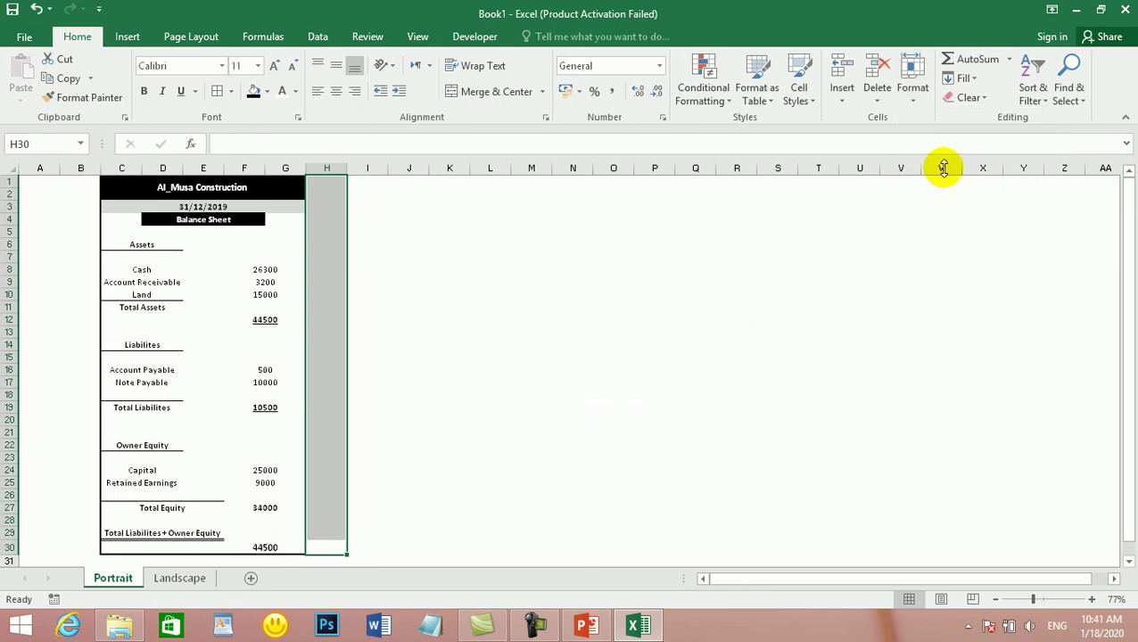
pyautogui.click(918, 103)
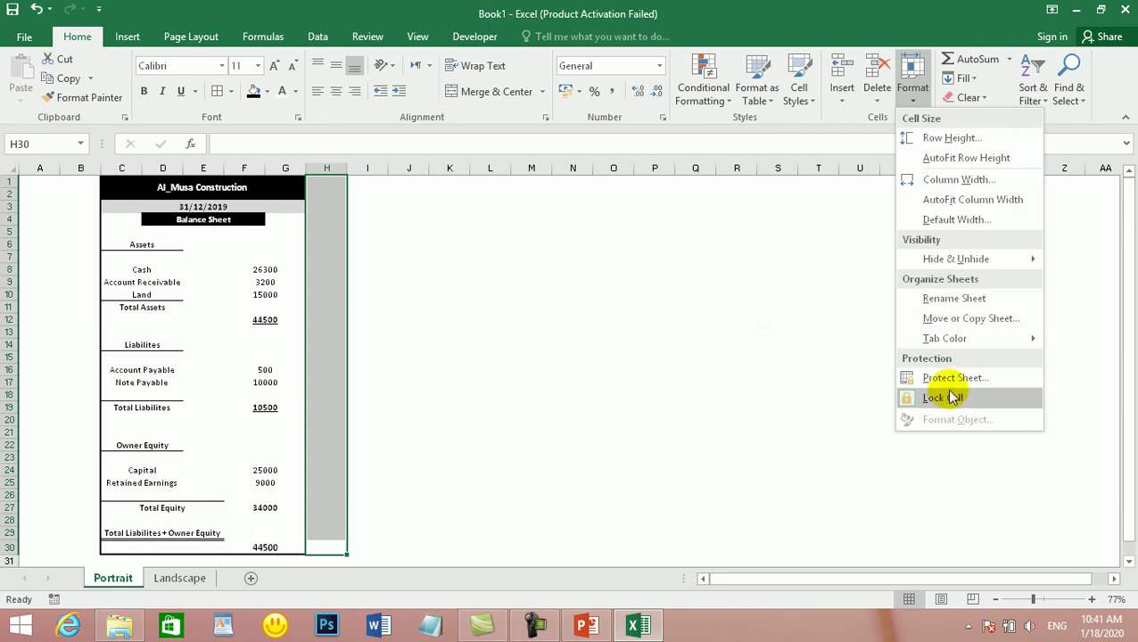
pyautogui.click(582, 364)
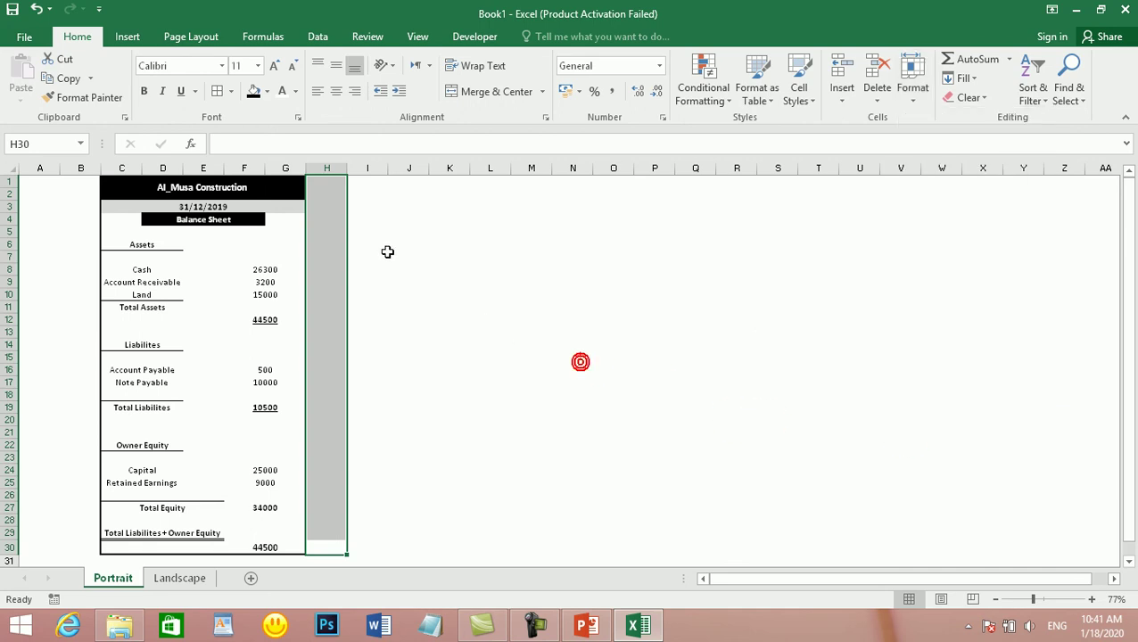
# Step: Remove the Developer tab from the ribbon in the Excel ribbon customization options
pyautogui.click(27, 37)
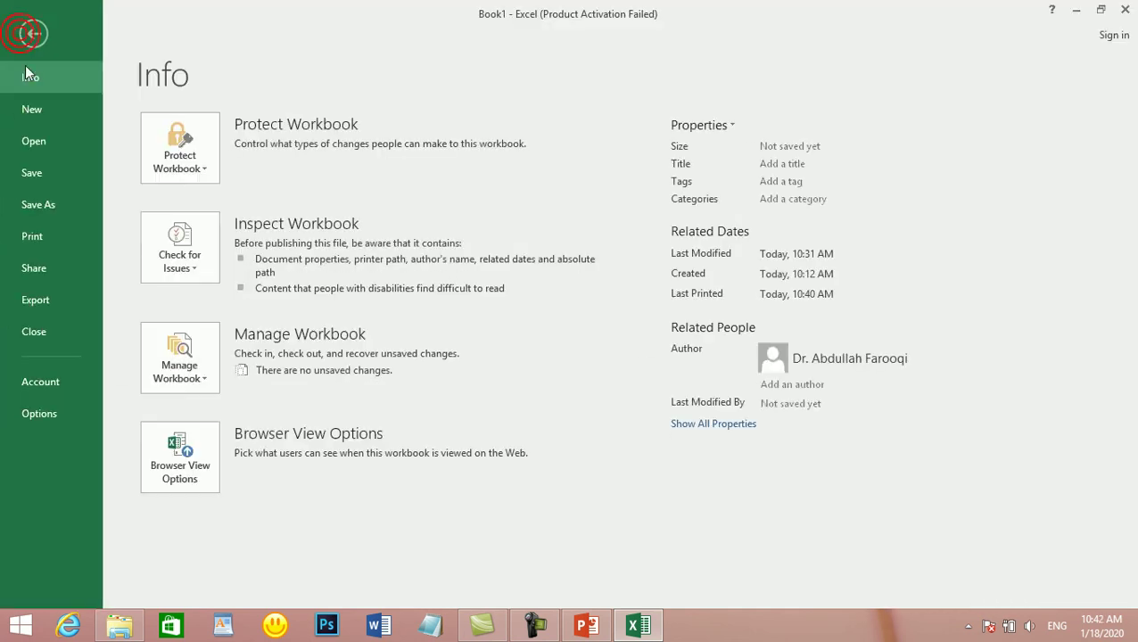
pyautogui.click(51, 414)
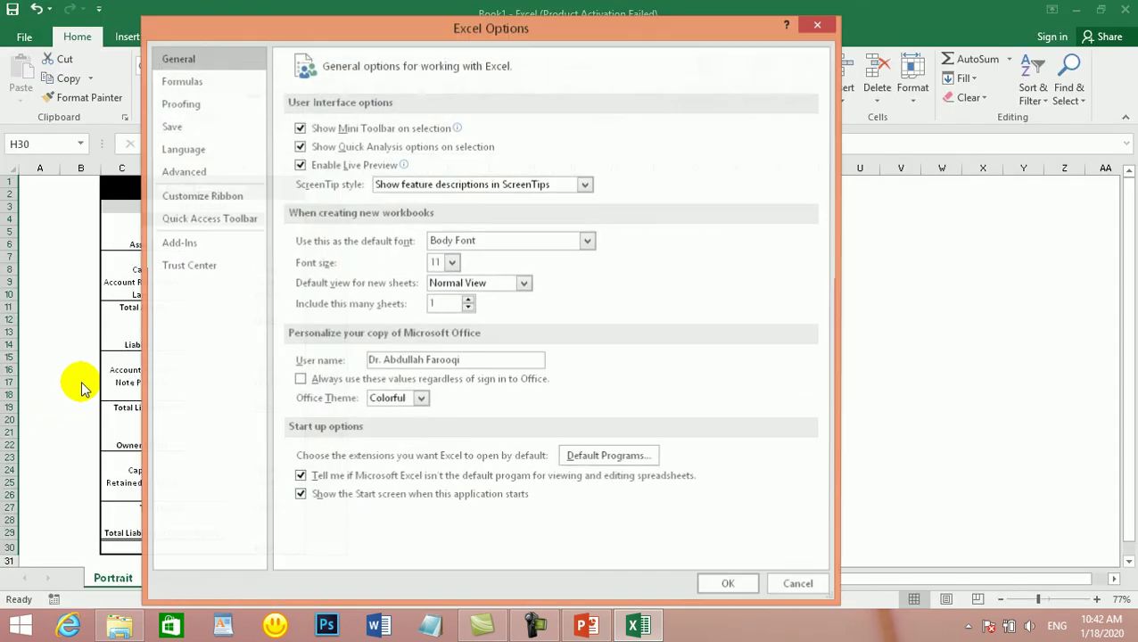
pyautogui.click(203, 200)
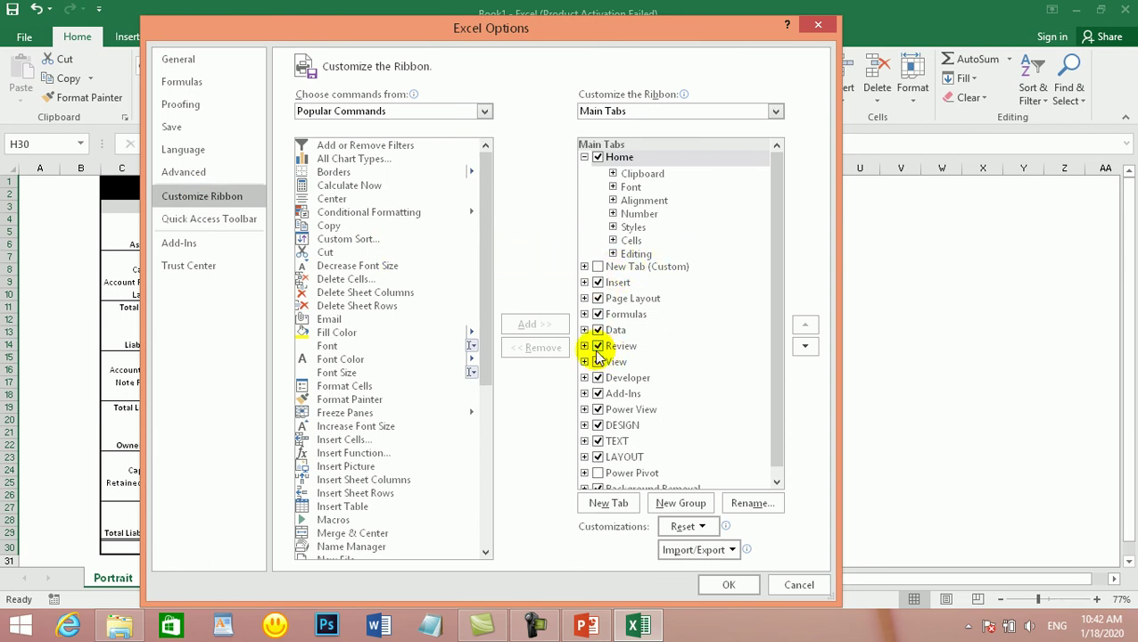
pyautogui.click(597, 378)
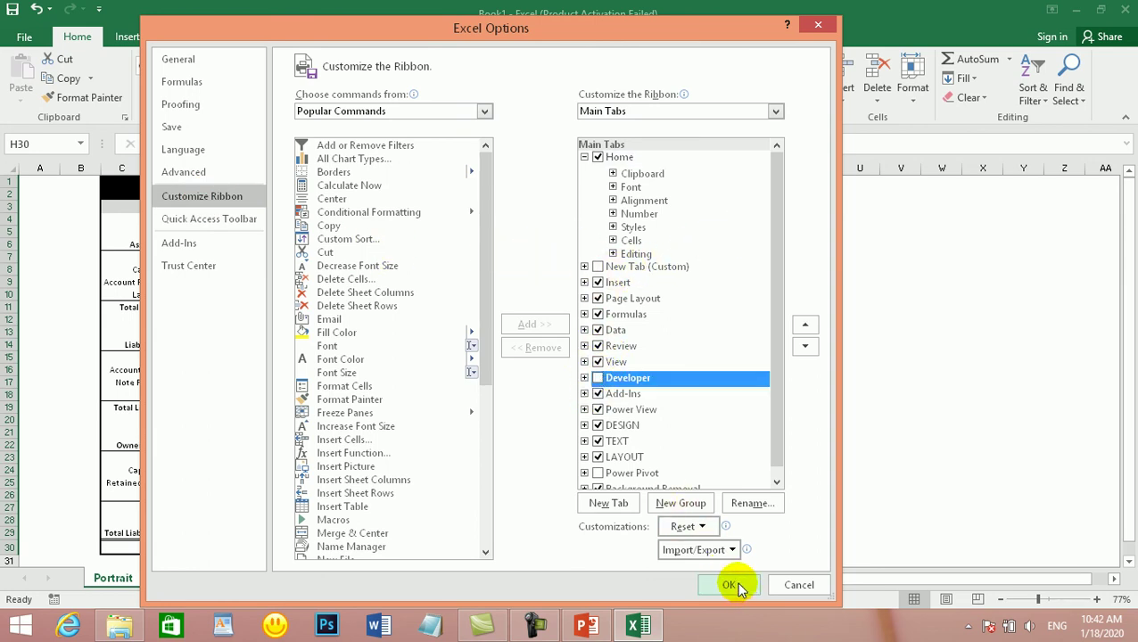
pyautogui.click(729, 585)
pyautogui.click(527, 382)
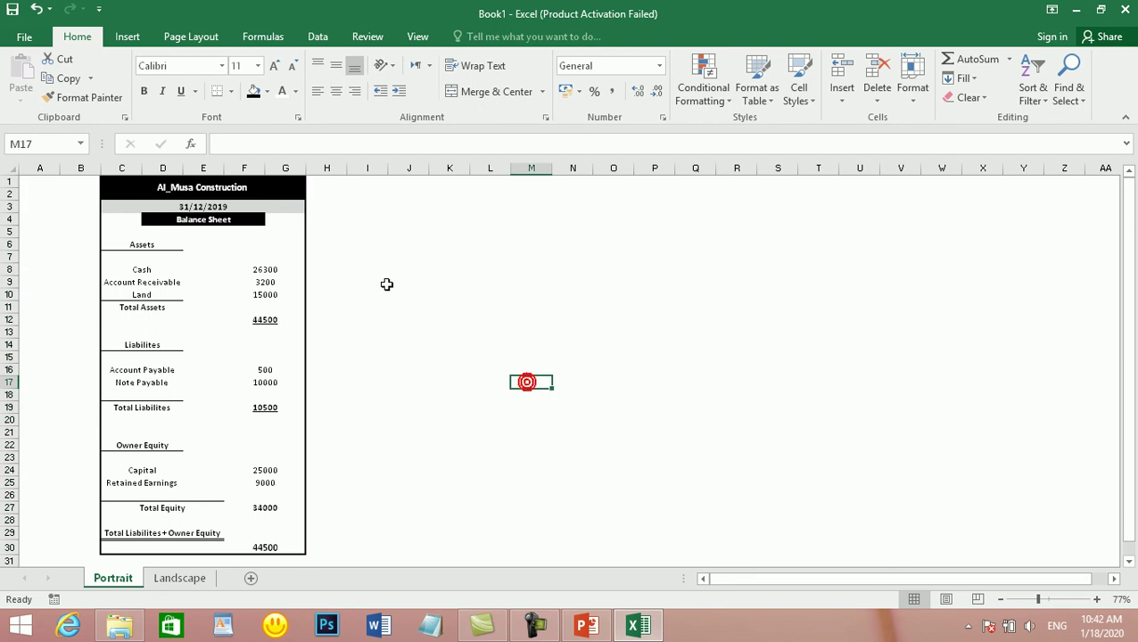
# Step: Show the gridlines and hide them again on both the Portrait and the Landscape worksheet
pyautogui.click(419, 37)
pyautogui.click(207, 91)
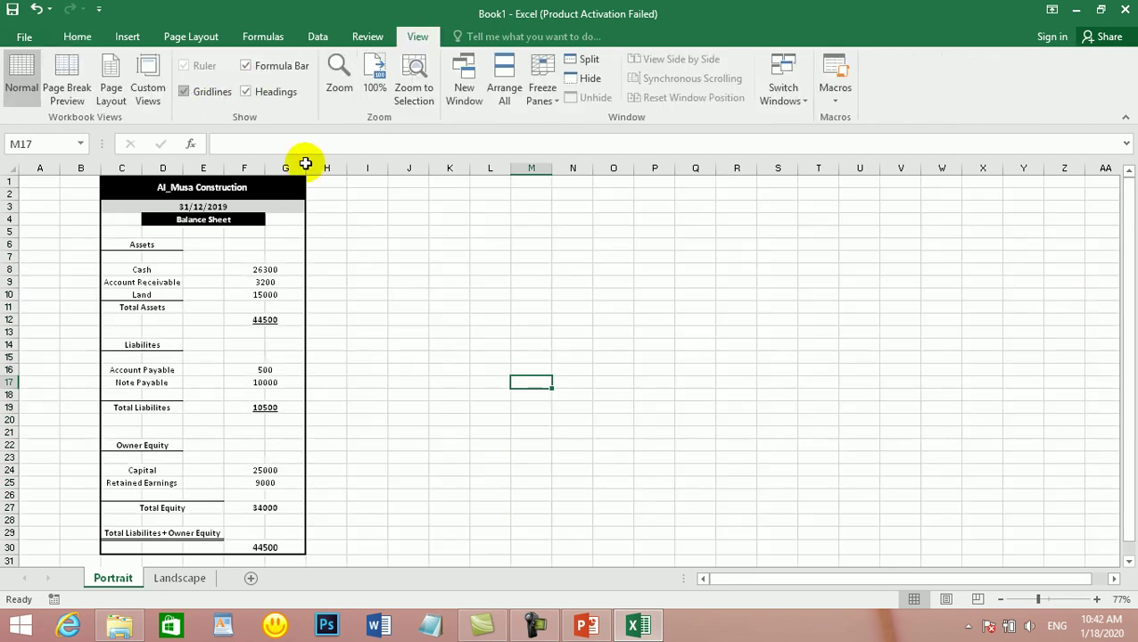
pyautogui.click(449, 268)
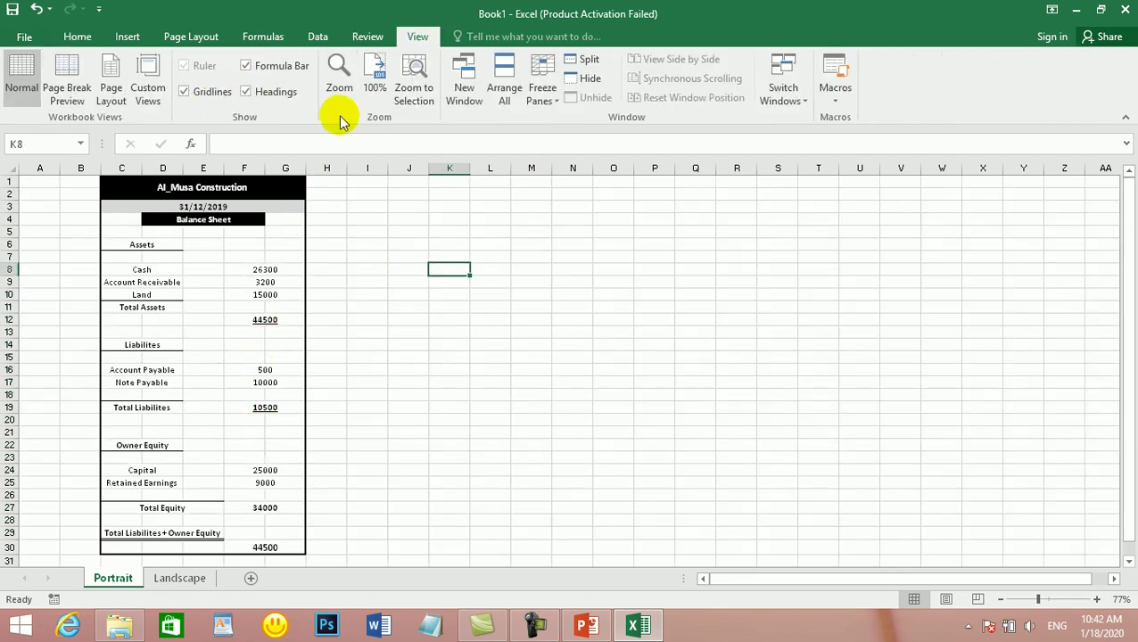
pyautogui.click(198, 92)
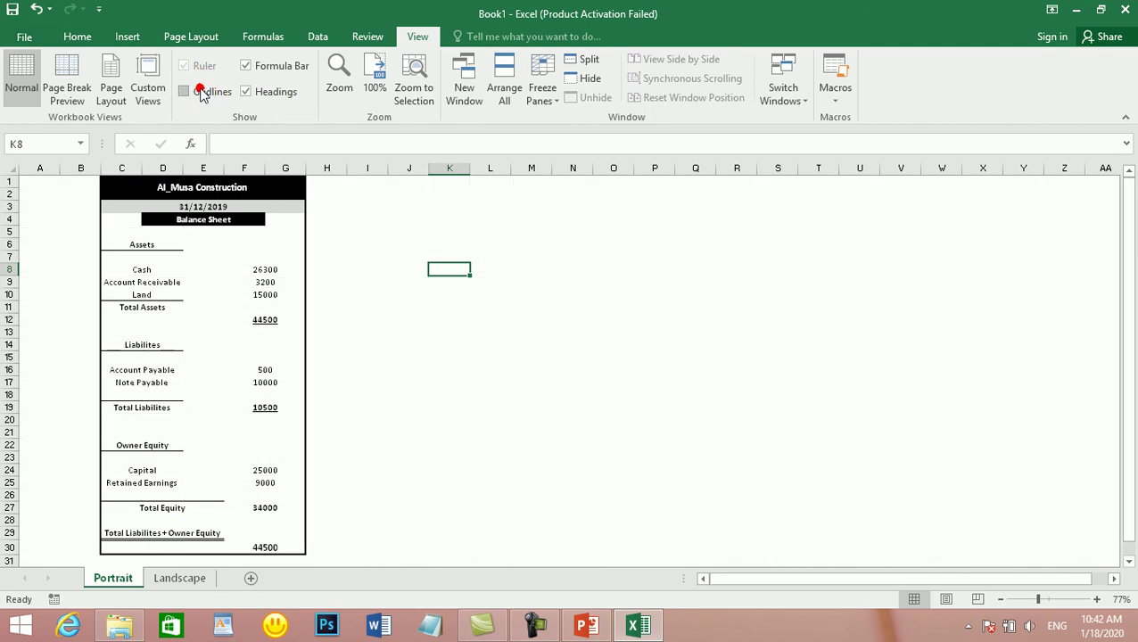
pyautogui.click(179, 578)
pyautogui.click(200, 93)
pyautogui.click(198, 93)
pyautogui.click(485, 417)
pyautogui.moveTo(795, 246); pyautogui.dragTo(726, 433)
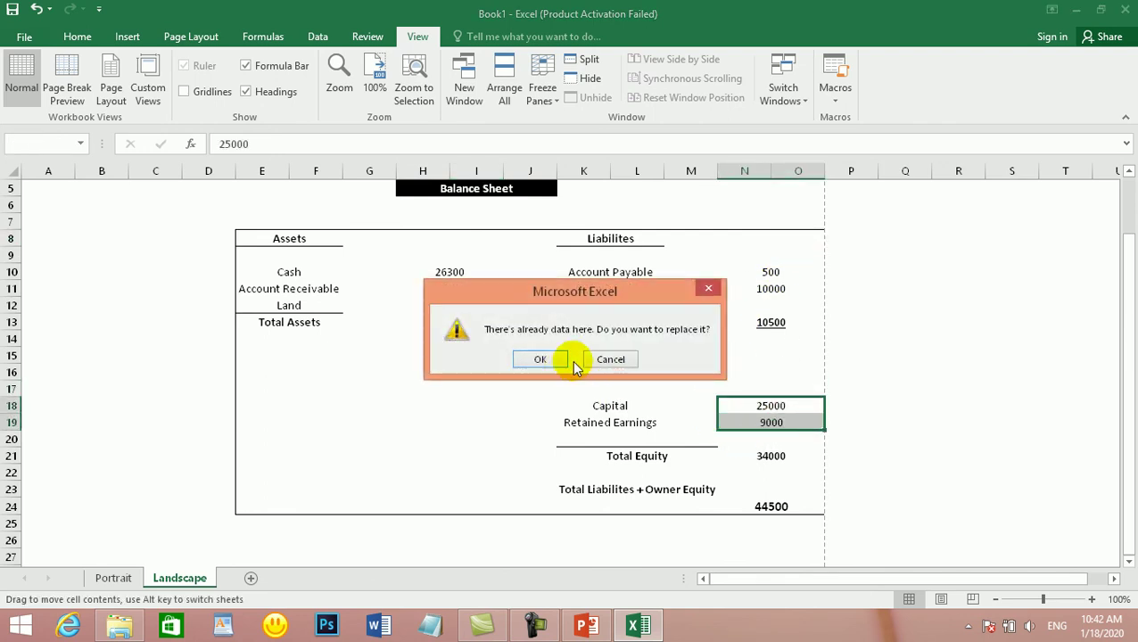
pyautogui.click(610, 358)
pyautogui.click(114, 578)
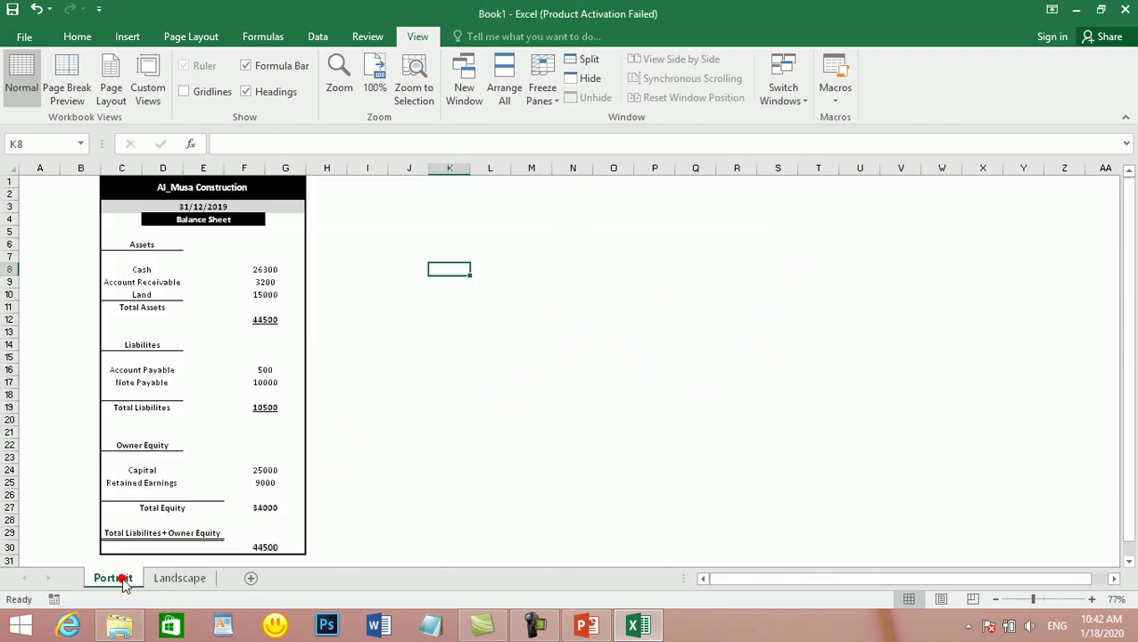
pyautogui.click(373, 450)
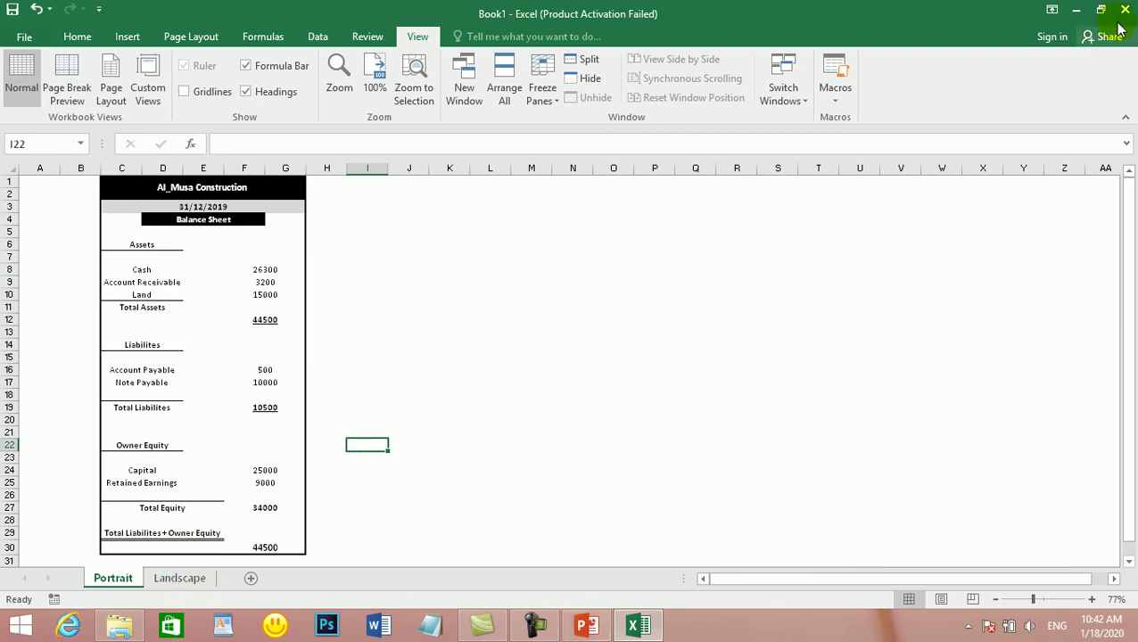
# Step: Switch from the workbook to the Today Topic desktop folder and view the images income statement-01.JPG, income statement-02.JPG and income statement-03.JPG
pyautogui.click(1076, 10)
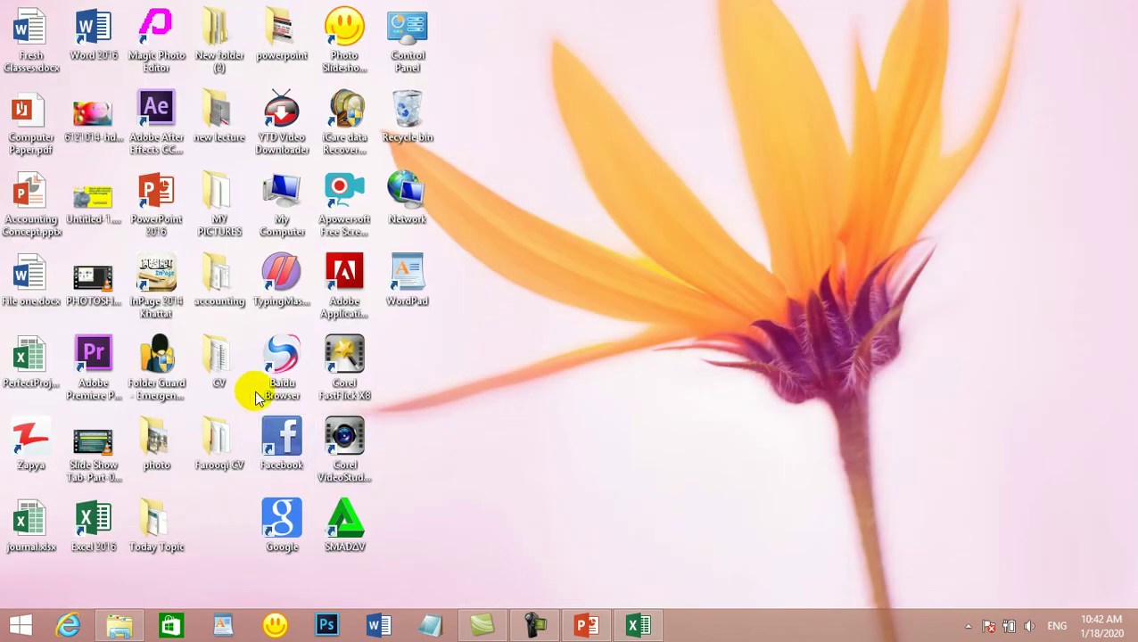
pyautogui.doubleClick(159, 540)
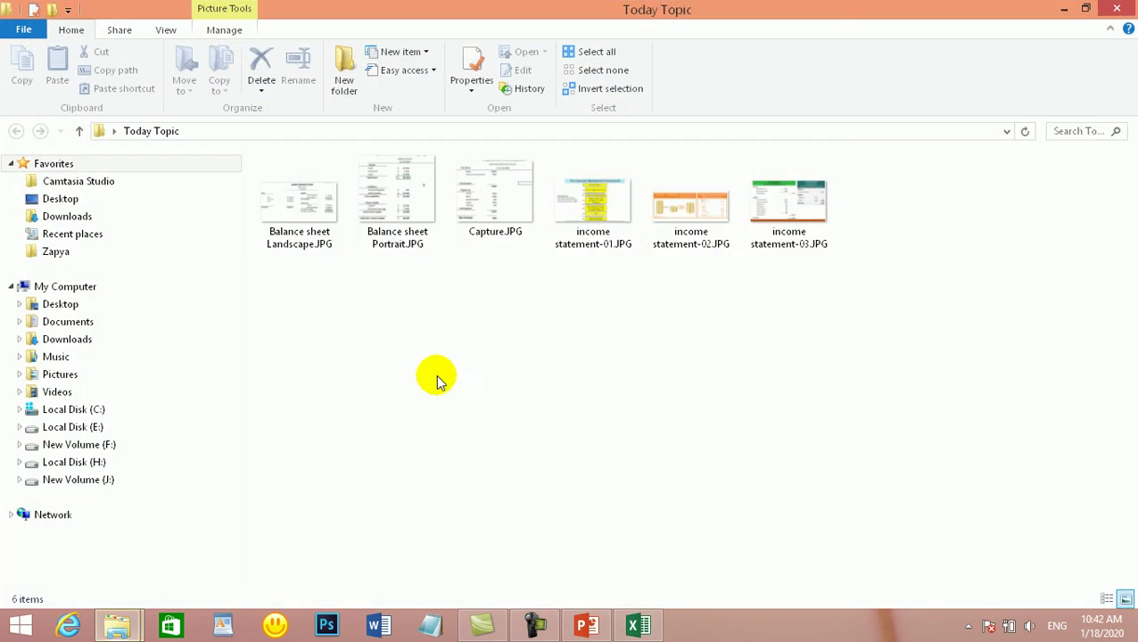
pyautogui.click(593, 196)
pyautogui.doubleClick(594, 198)
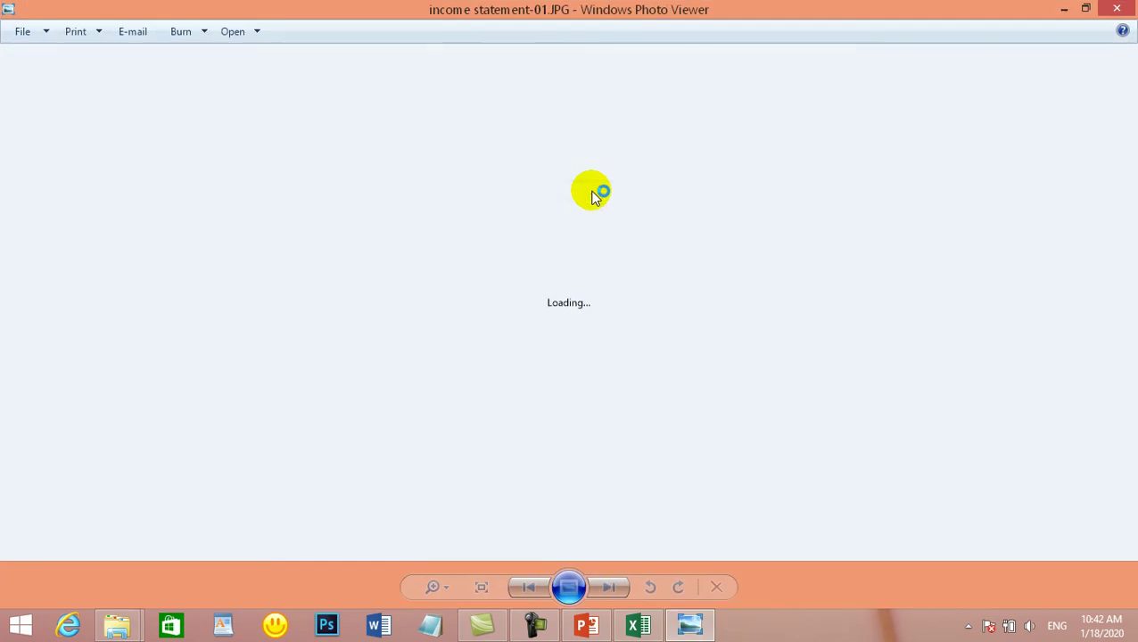
pyautogui.scroll(1, 548, 351)
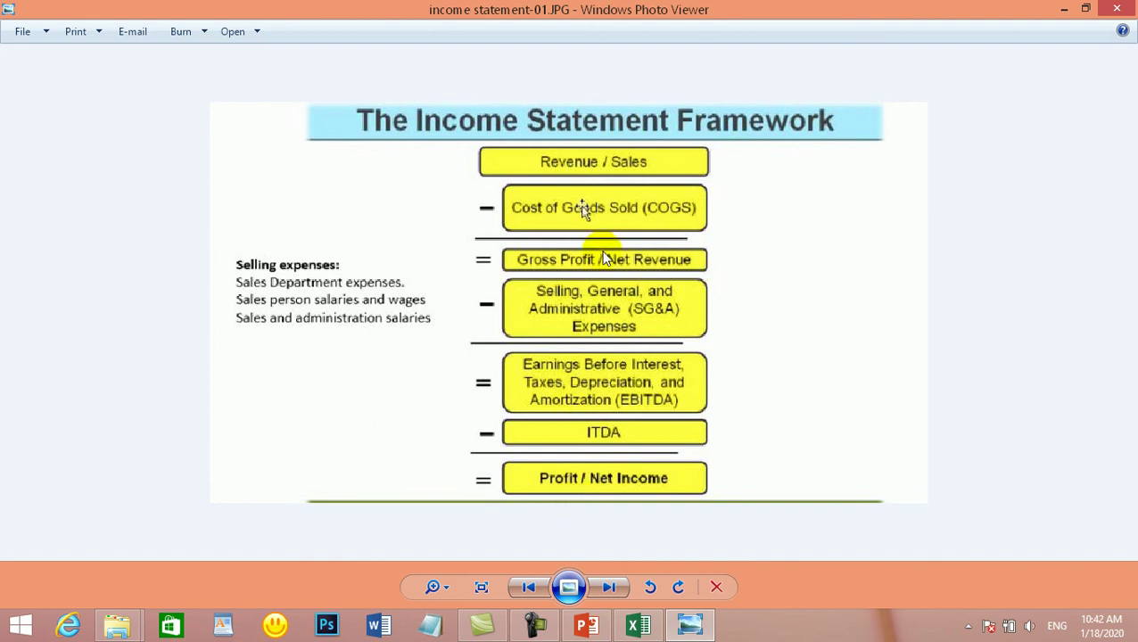
pyautogui.click(607, 586)
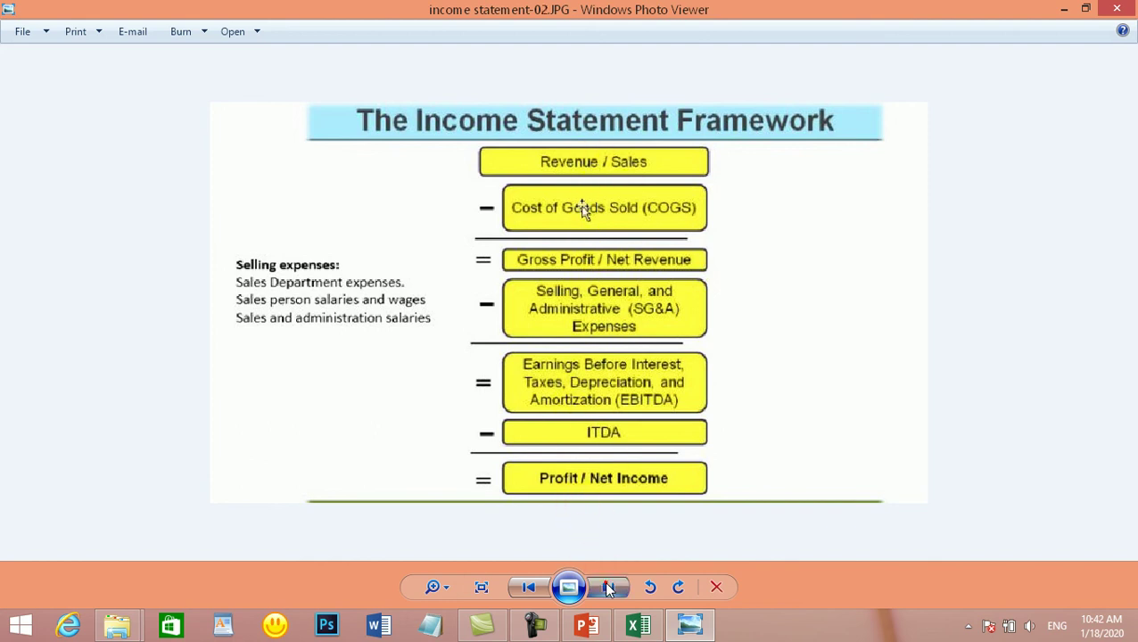
pyautogui.click(606, 586)
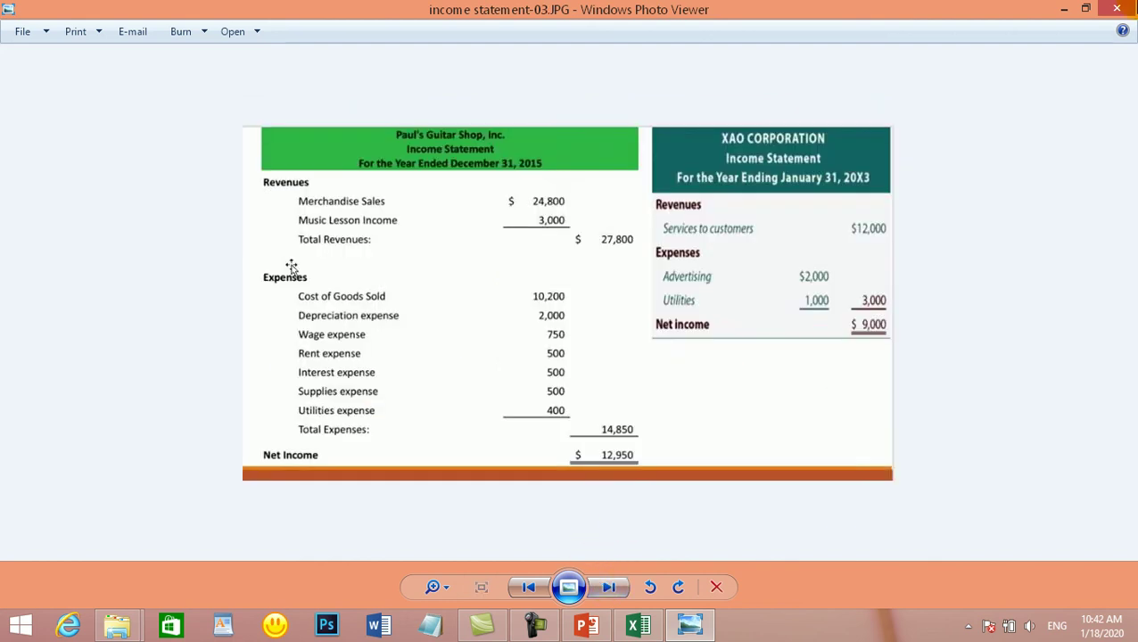
pyautogui.hotkey('alt', 'F4')
# Step: View income statement-01.JPG once more and close the picture and the Today Topic folder
pyautogui.moveTo(843, 287); pyautogui.dragTo(757, 302)
pyautogui.doubleClick(554, 194)
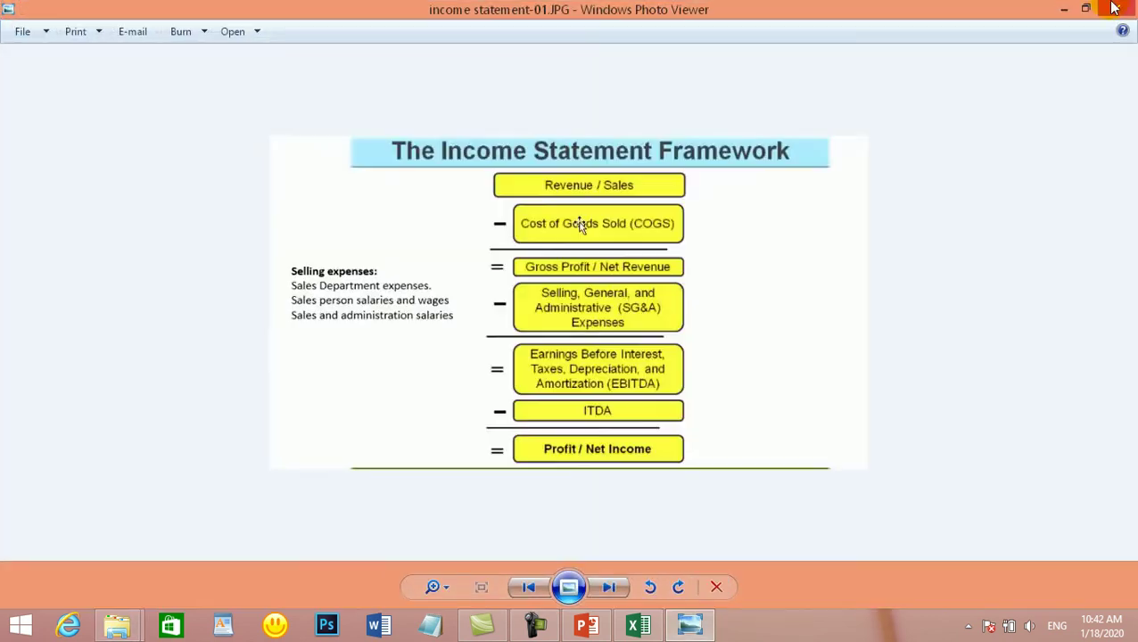
pyautogui.hotkey('alt', 'F4')
pyautogui.click(1116, 8)
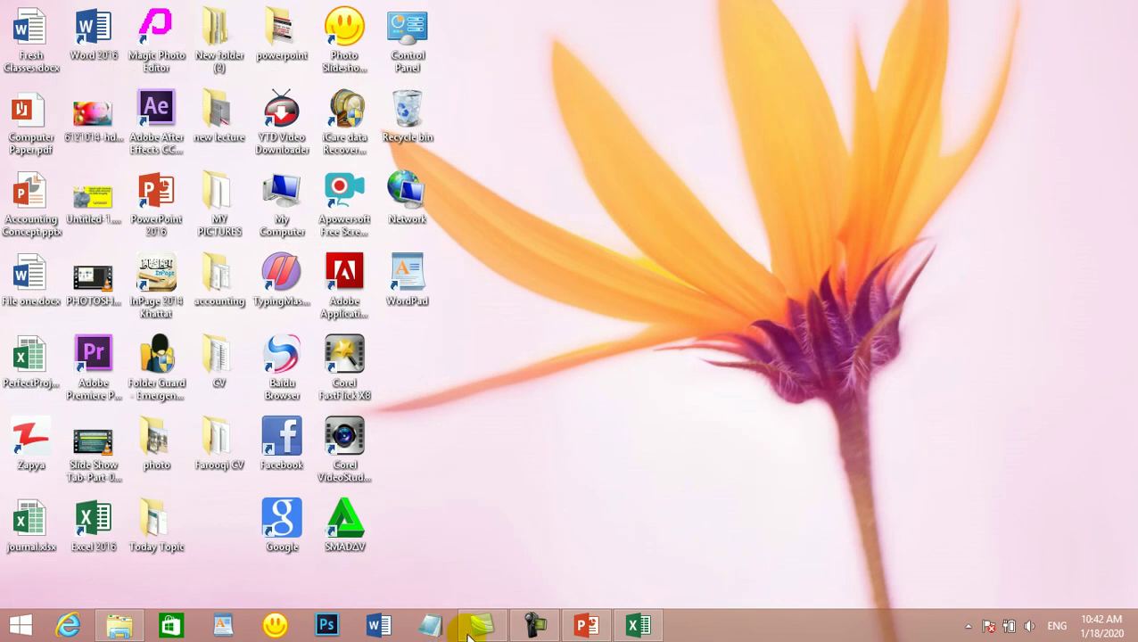
pyautogui.moveTo(589, 629)
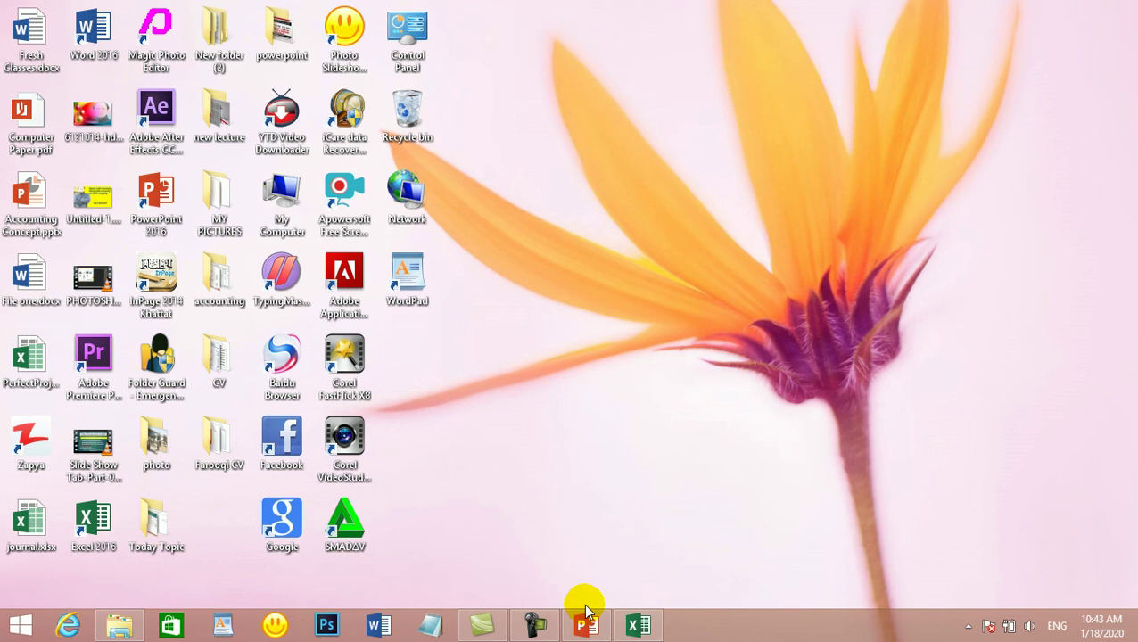
pyautogui.click(533, 624)
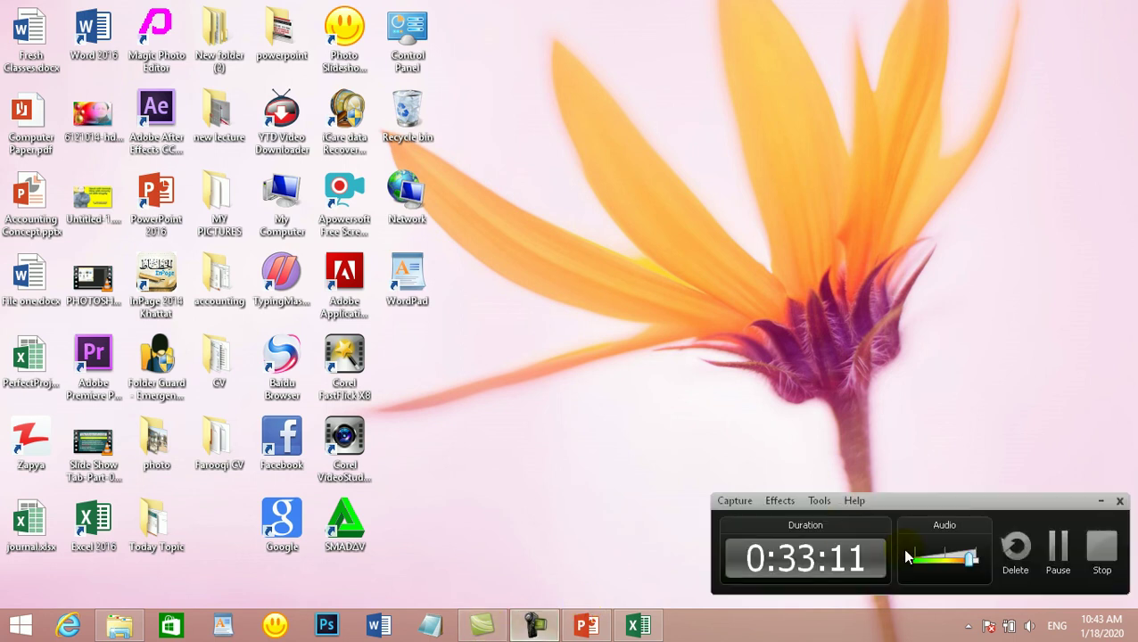